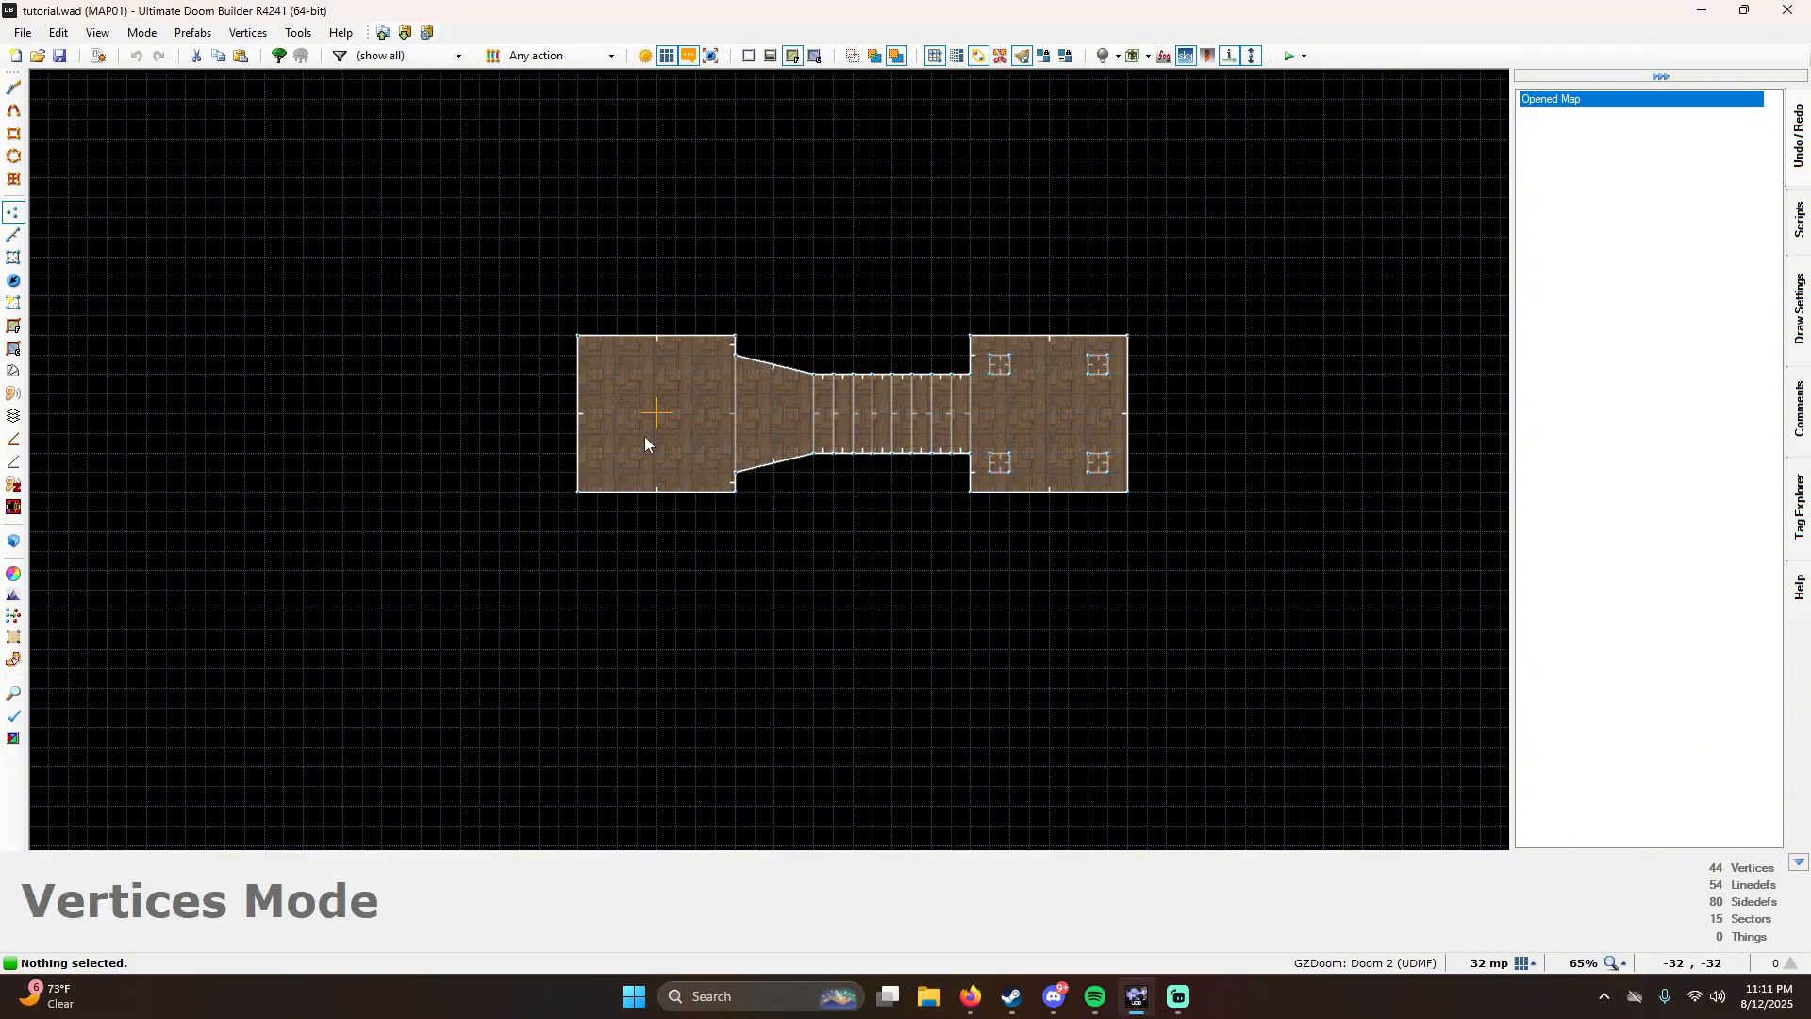
# Step: Enter Visual Mode with highlighting off and examine the starting room, the stairway, and the untextured pillars in the far room
pyautogui.scroll(6, 645, 436)
pyautogui.press('q')
pyautogui.press('s')
pyautogui.press('h')
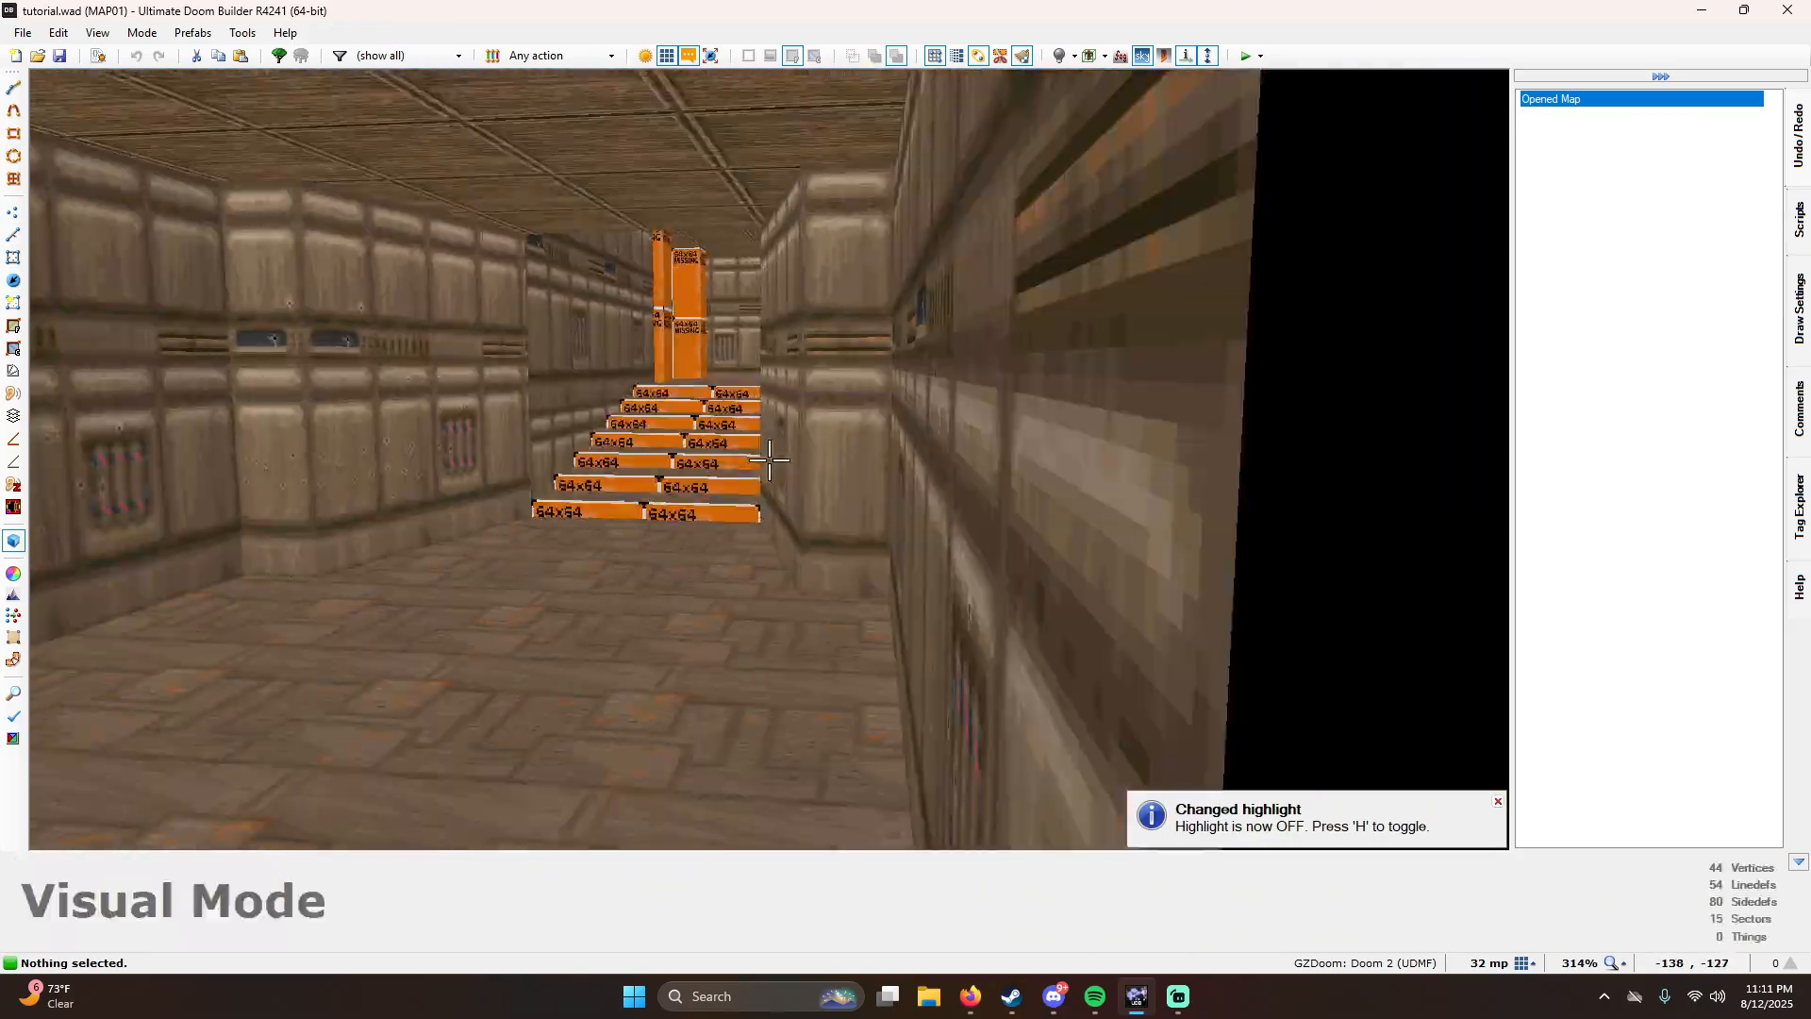
pyautogui.press('s')
pyautogui.press('e')
pyautogui.press('d')
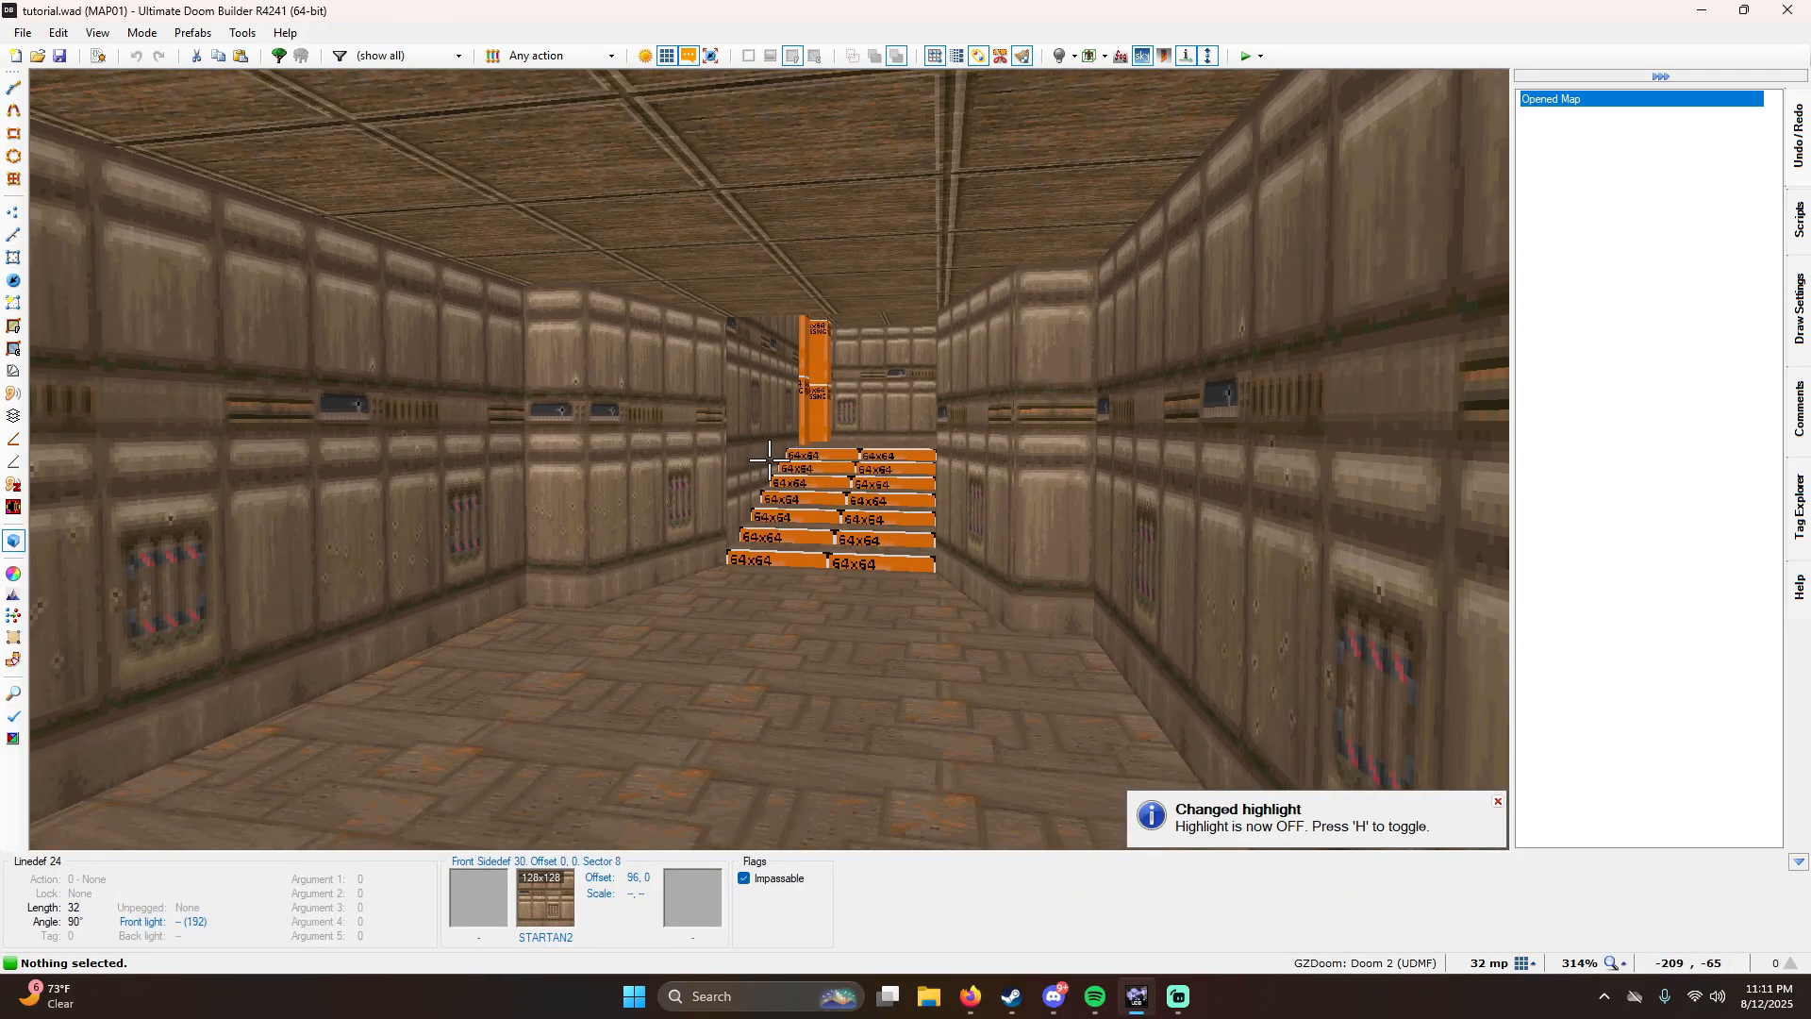
pyautogui.press('s')
pyautogui.press('e')
pyautogui.press('f')
pyautogui.press('e')
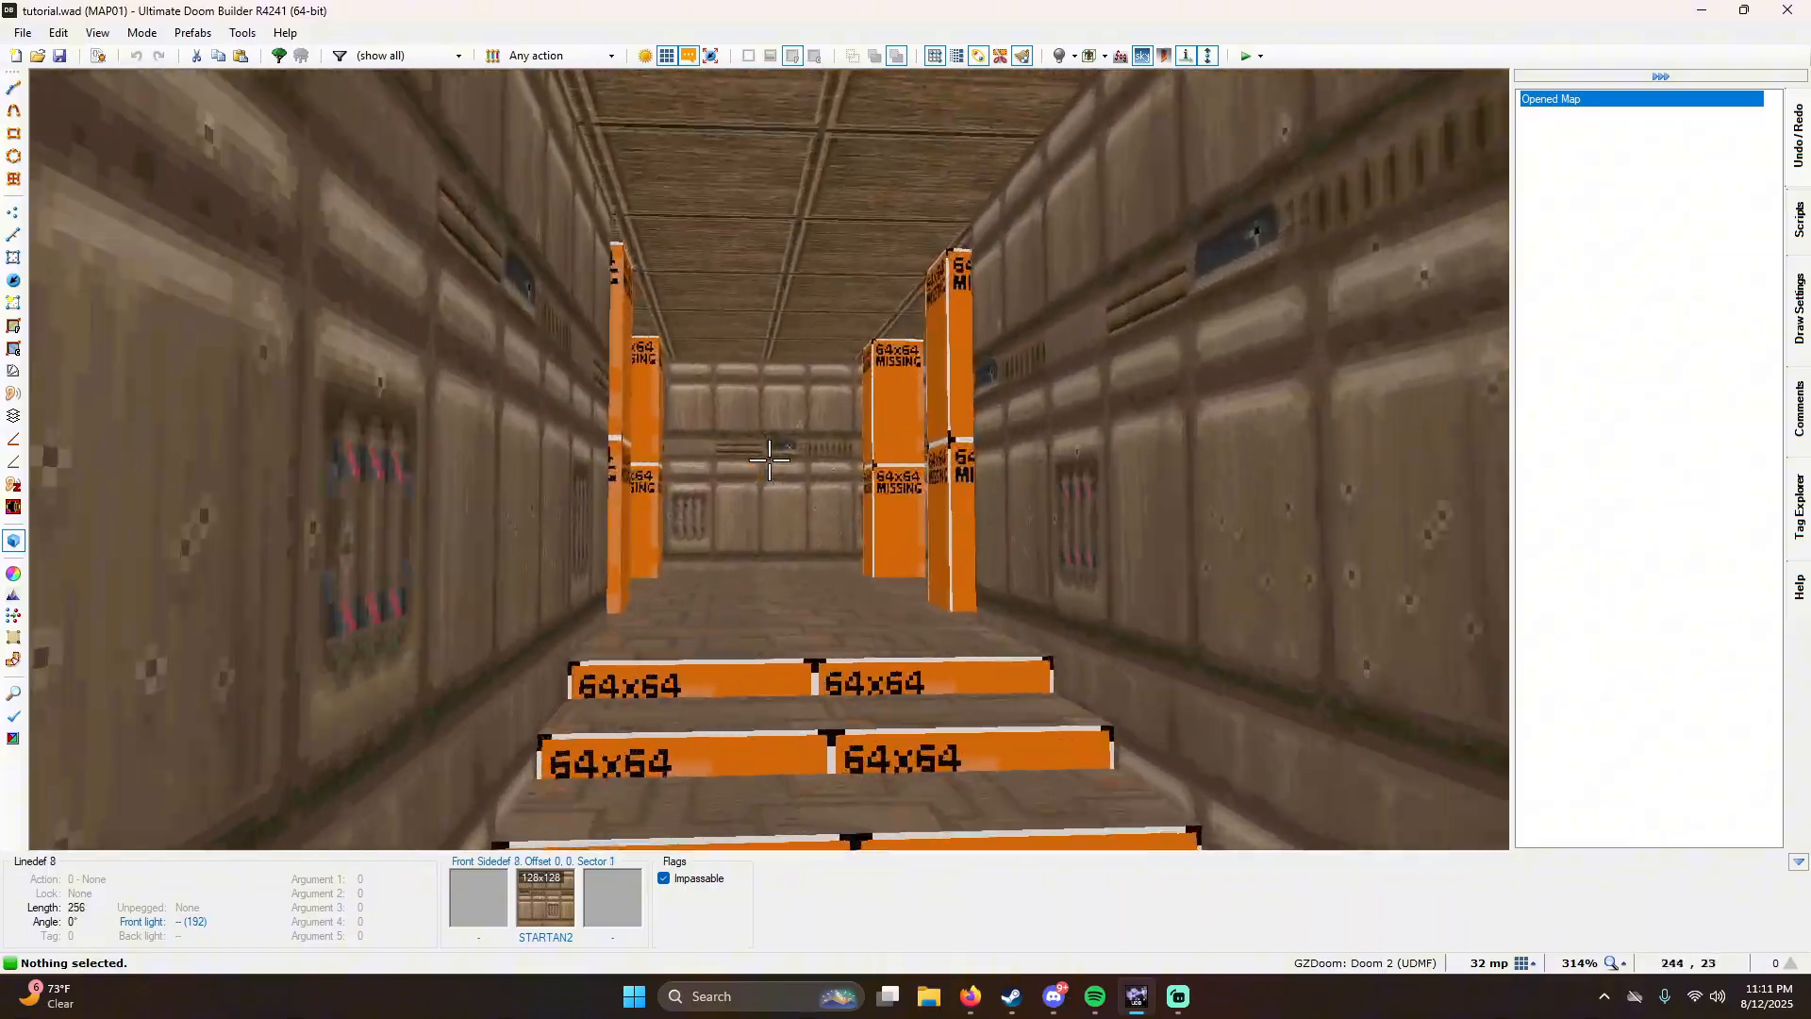
pyautogui.press('d')
pyautogui.press('e')
pyautogui.press('e')
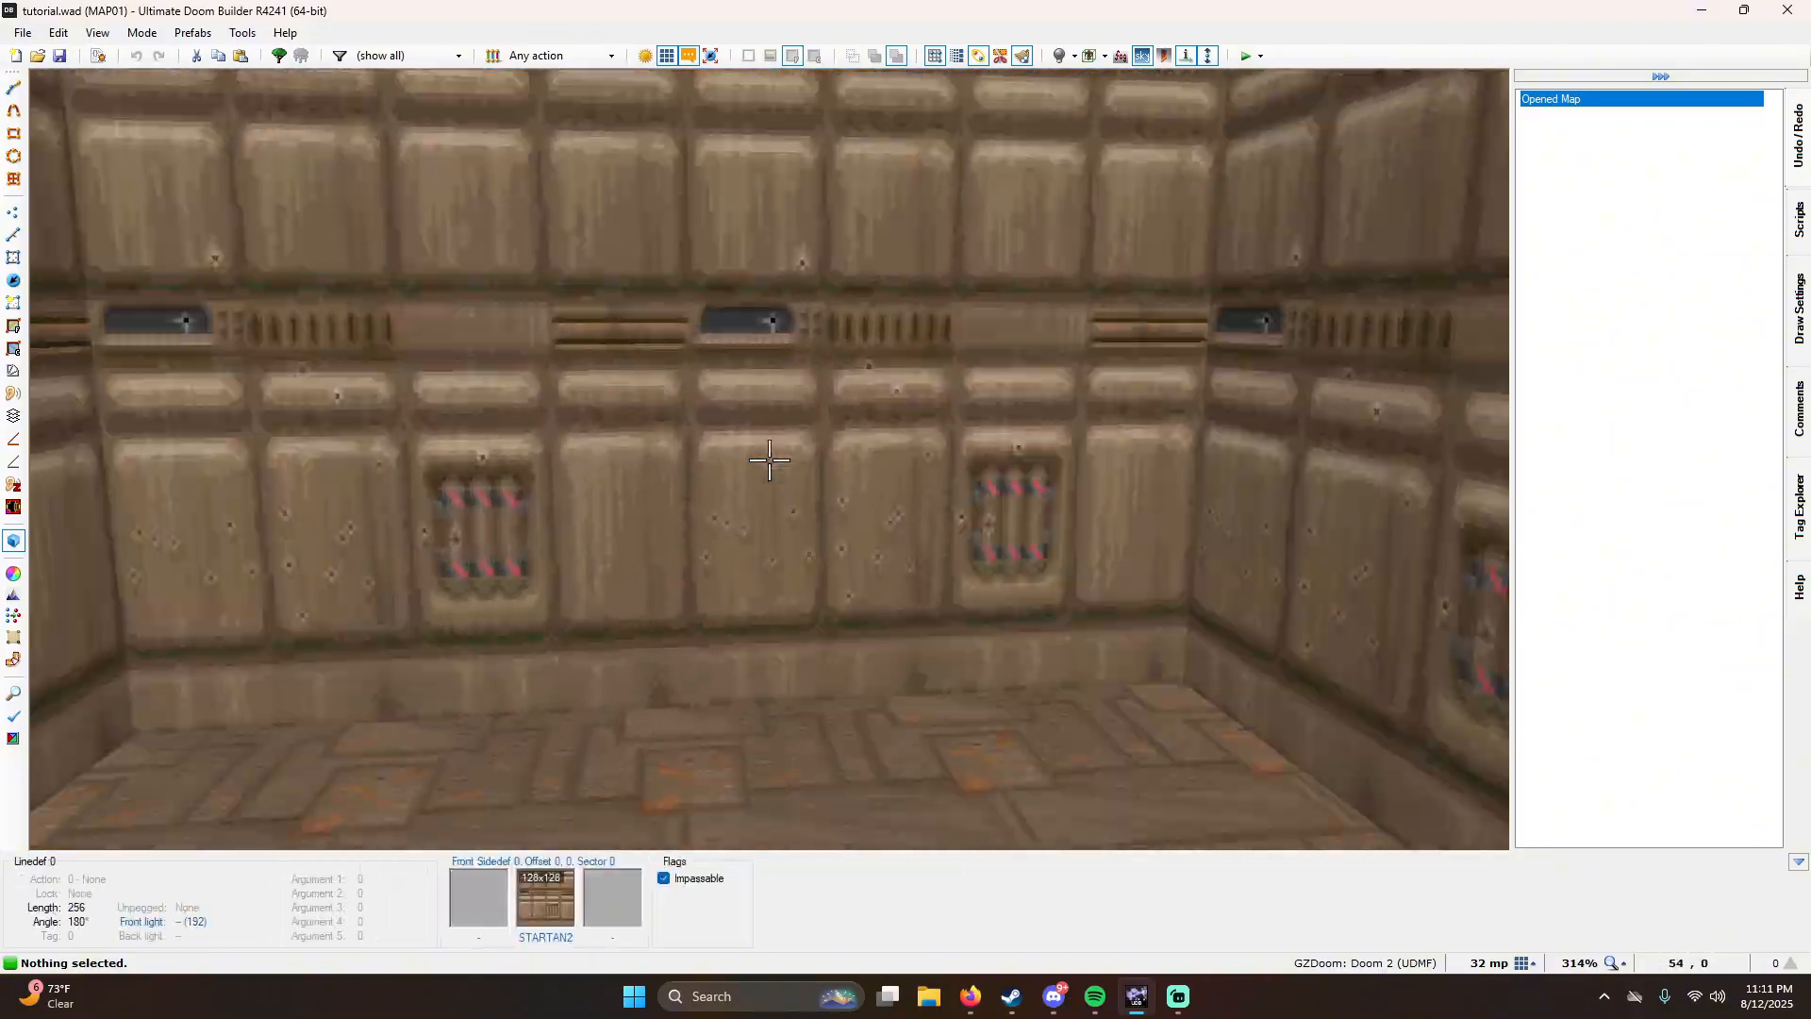
pyautogui.press('e')
pyautogui.press('d')
pyautogui.press('e')
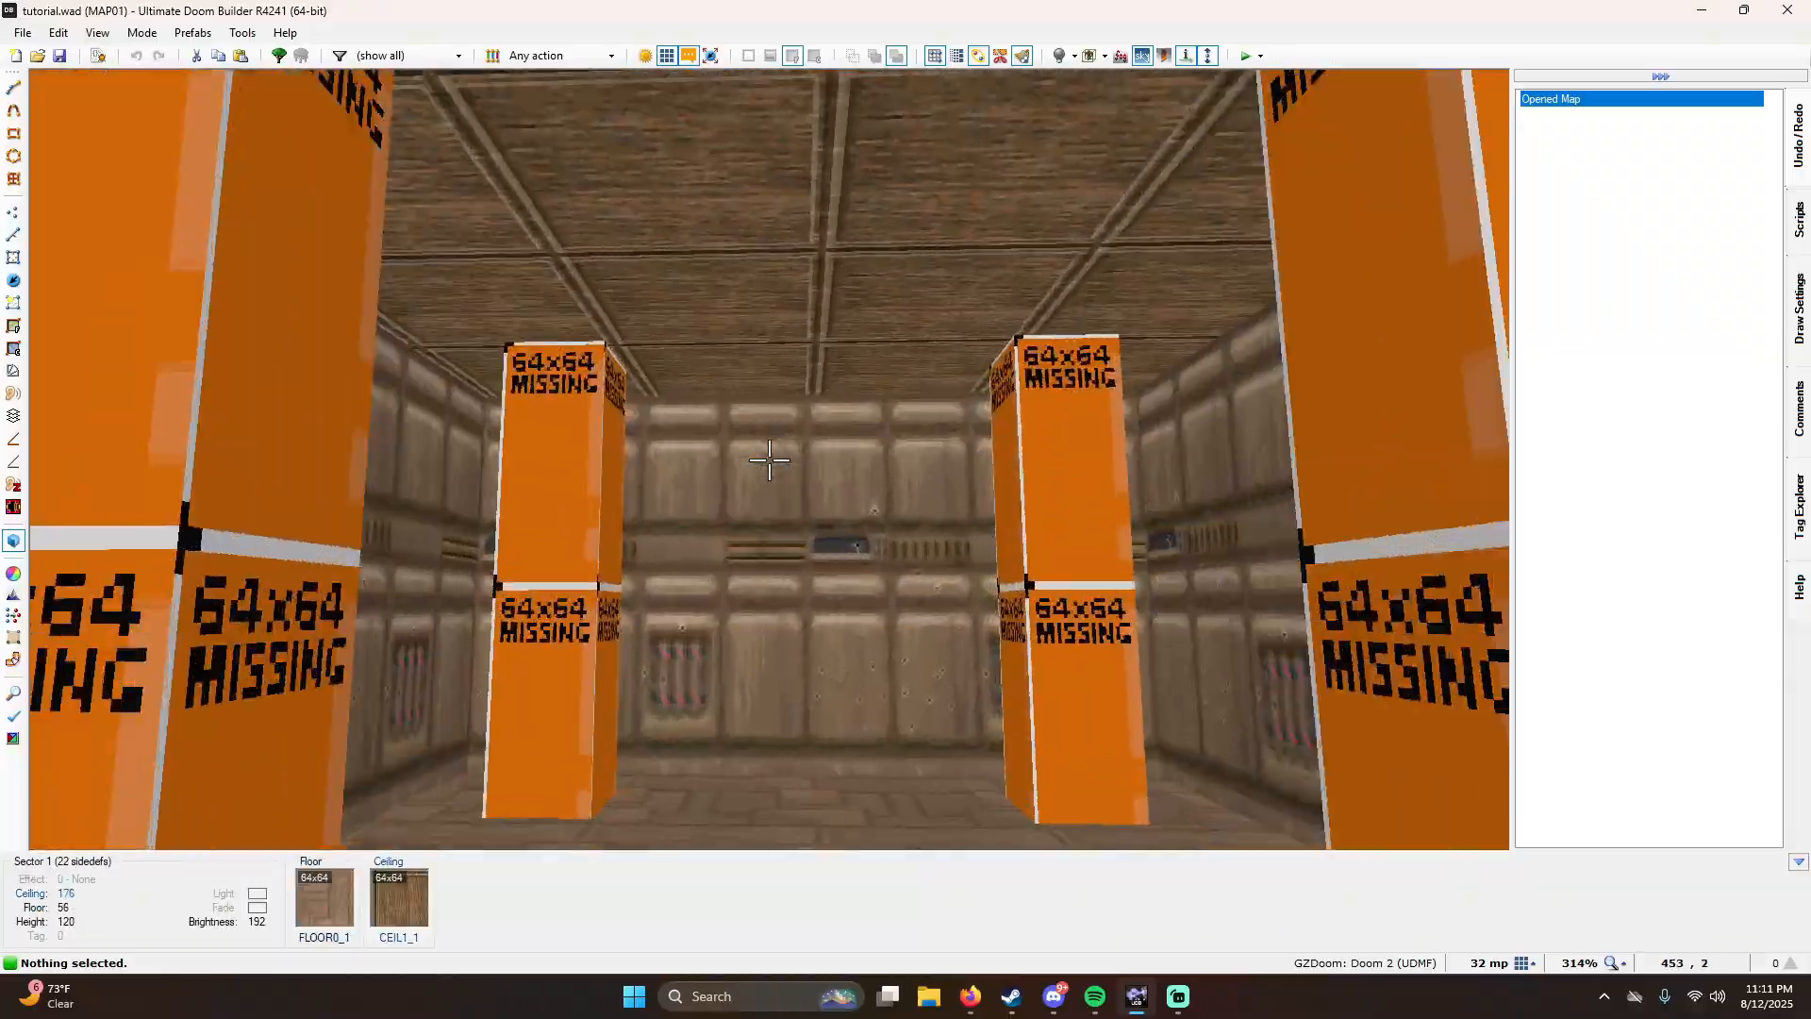
# Step: Inspect the floors and walls around the corridor and both rooms from above and up close
pyautogui.press('e')
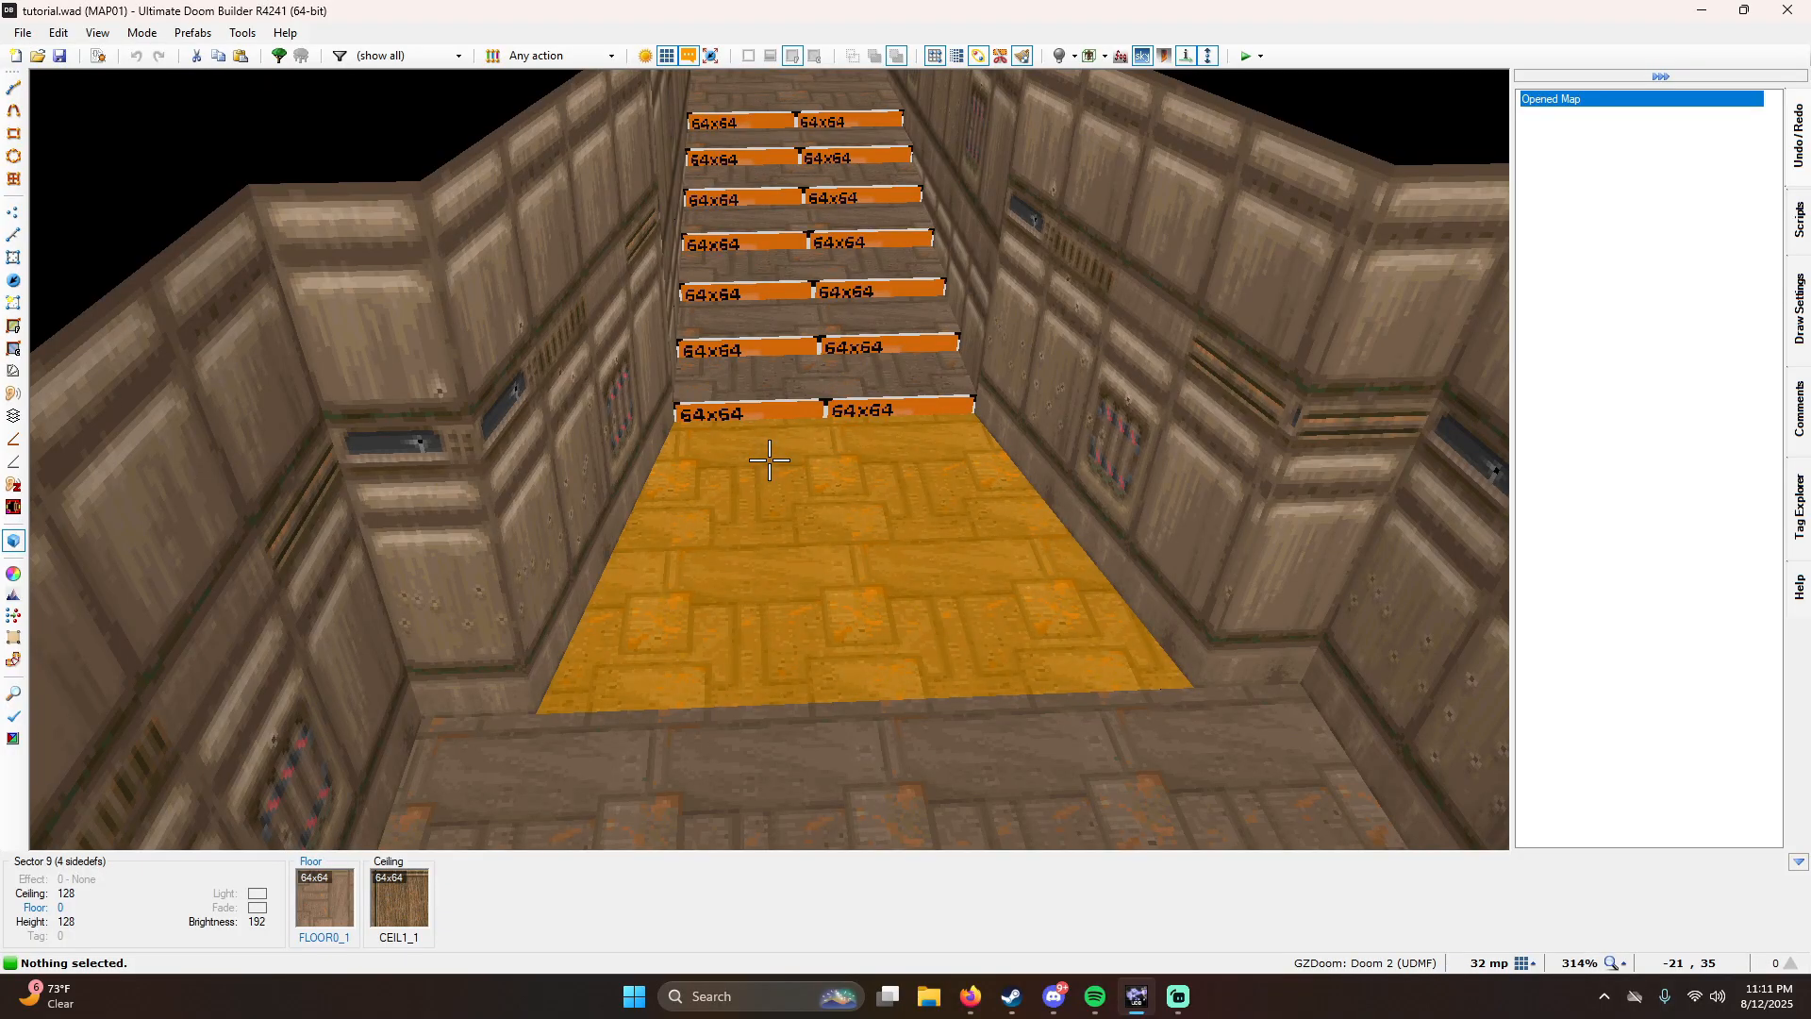
pyautogui.press('e')
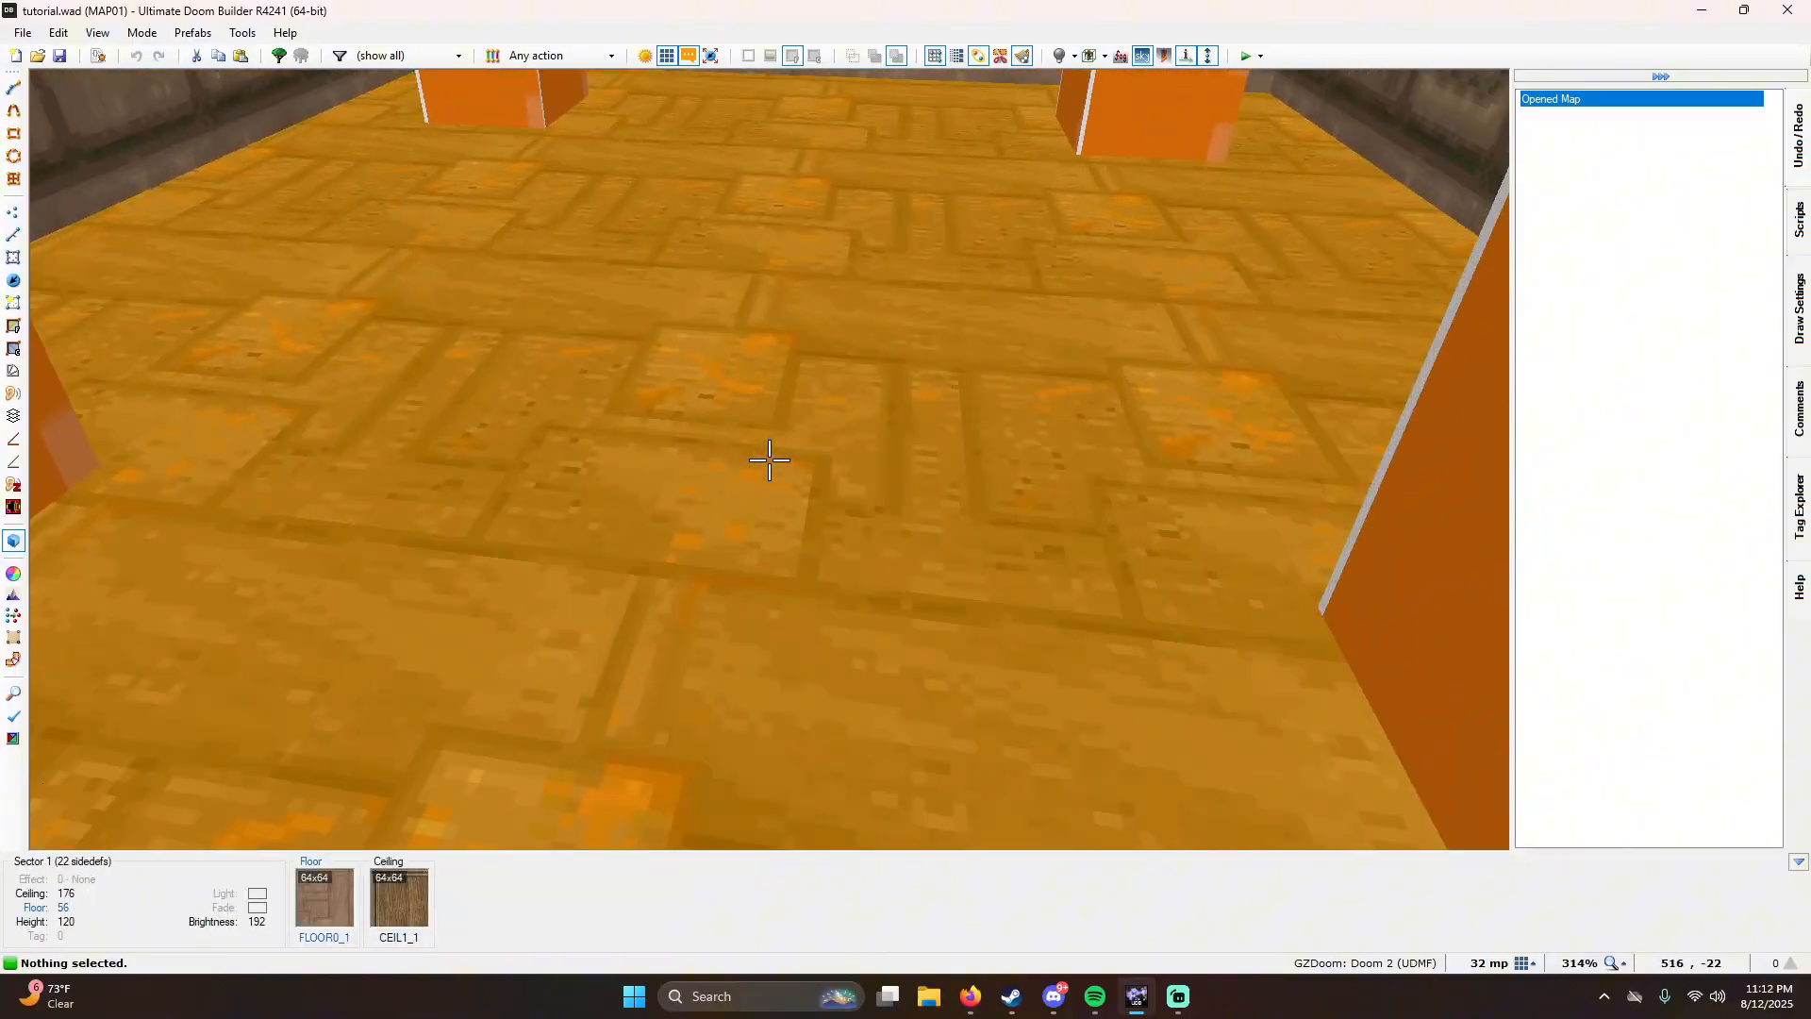
pyautogui.press('d')
pyautogui.press('e')
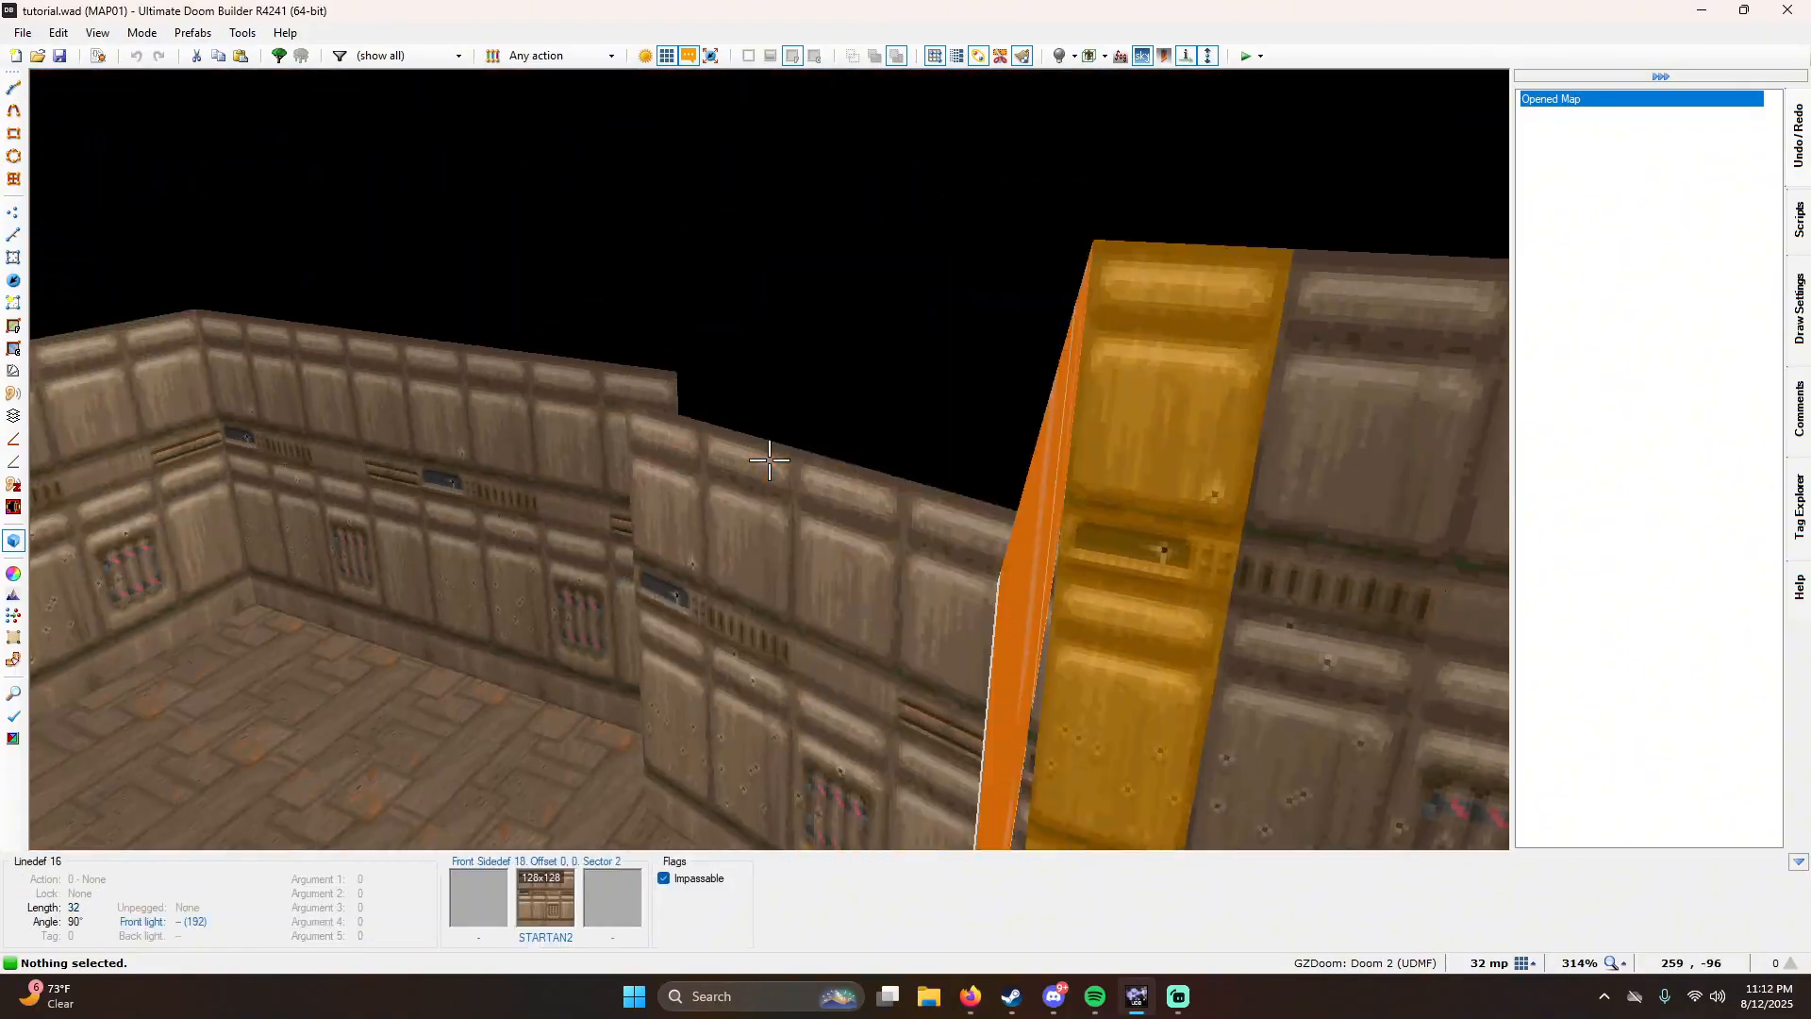
pyautogui.press('e')
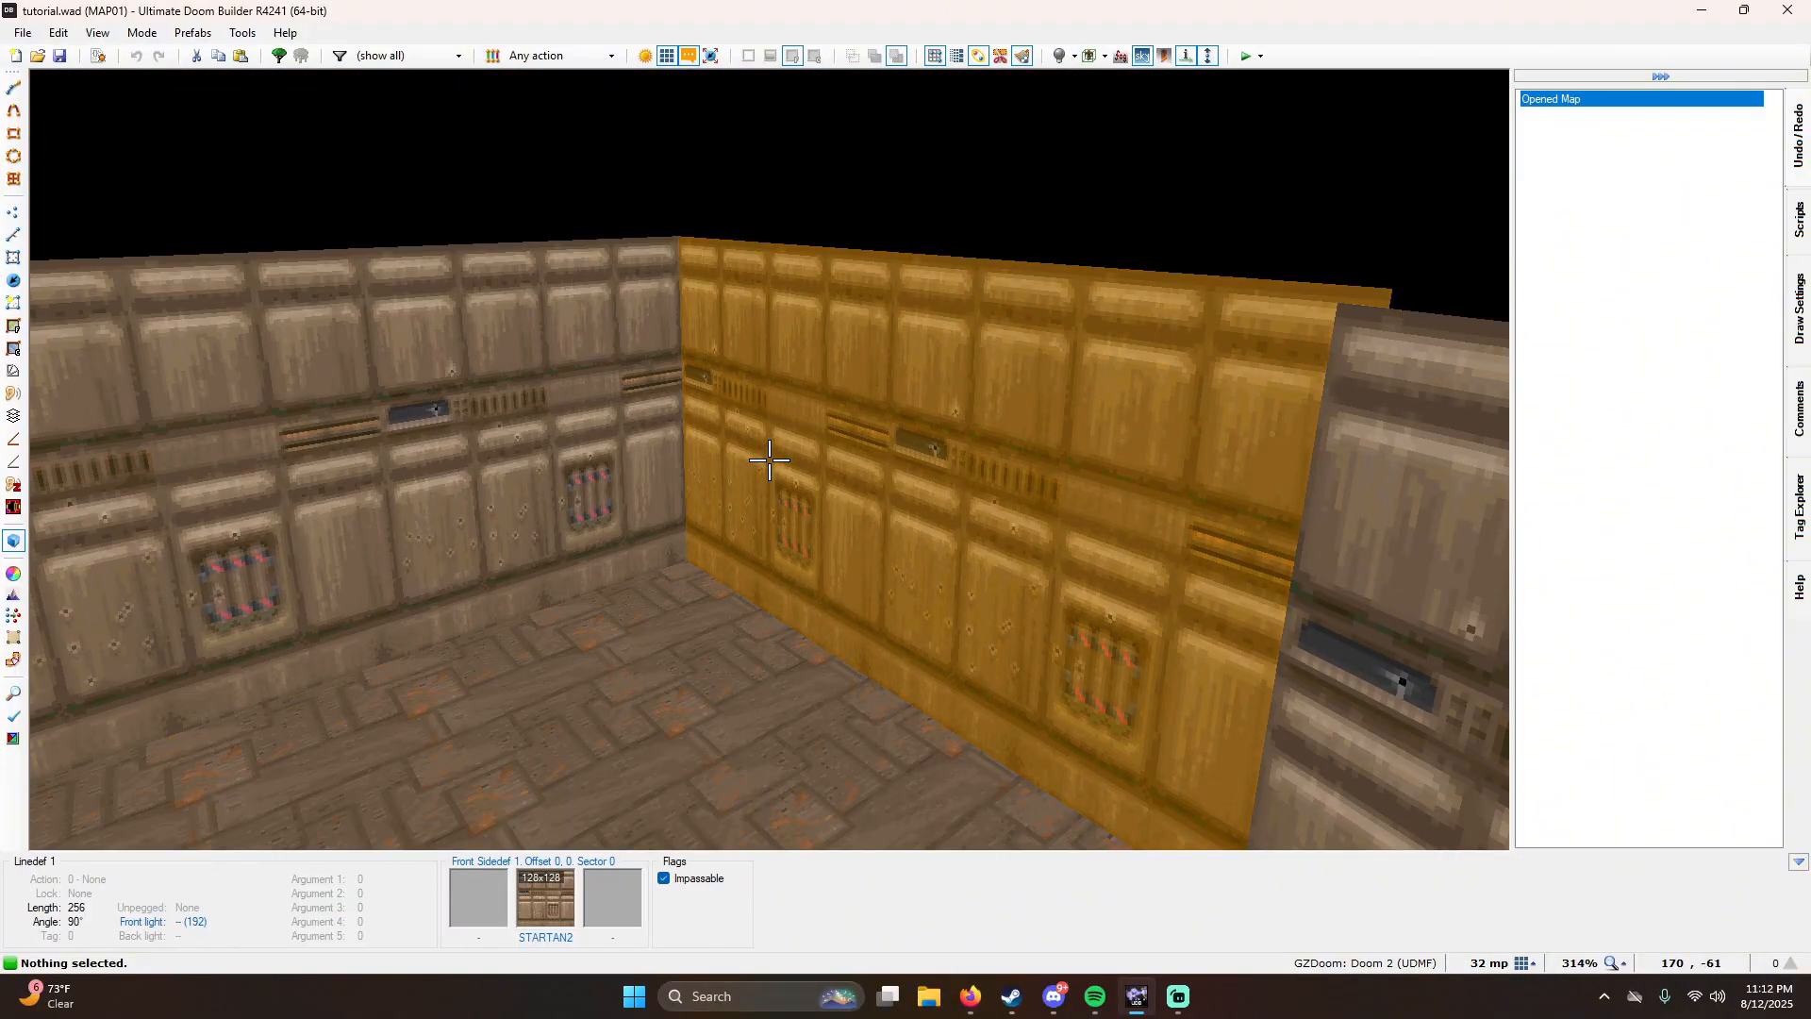
pyautogui.press('d')
pyautogui.press('e')
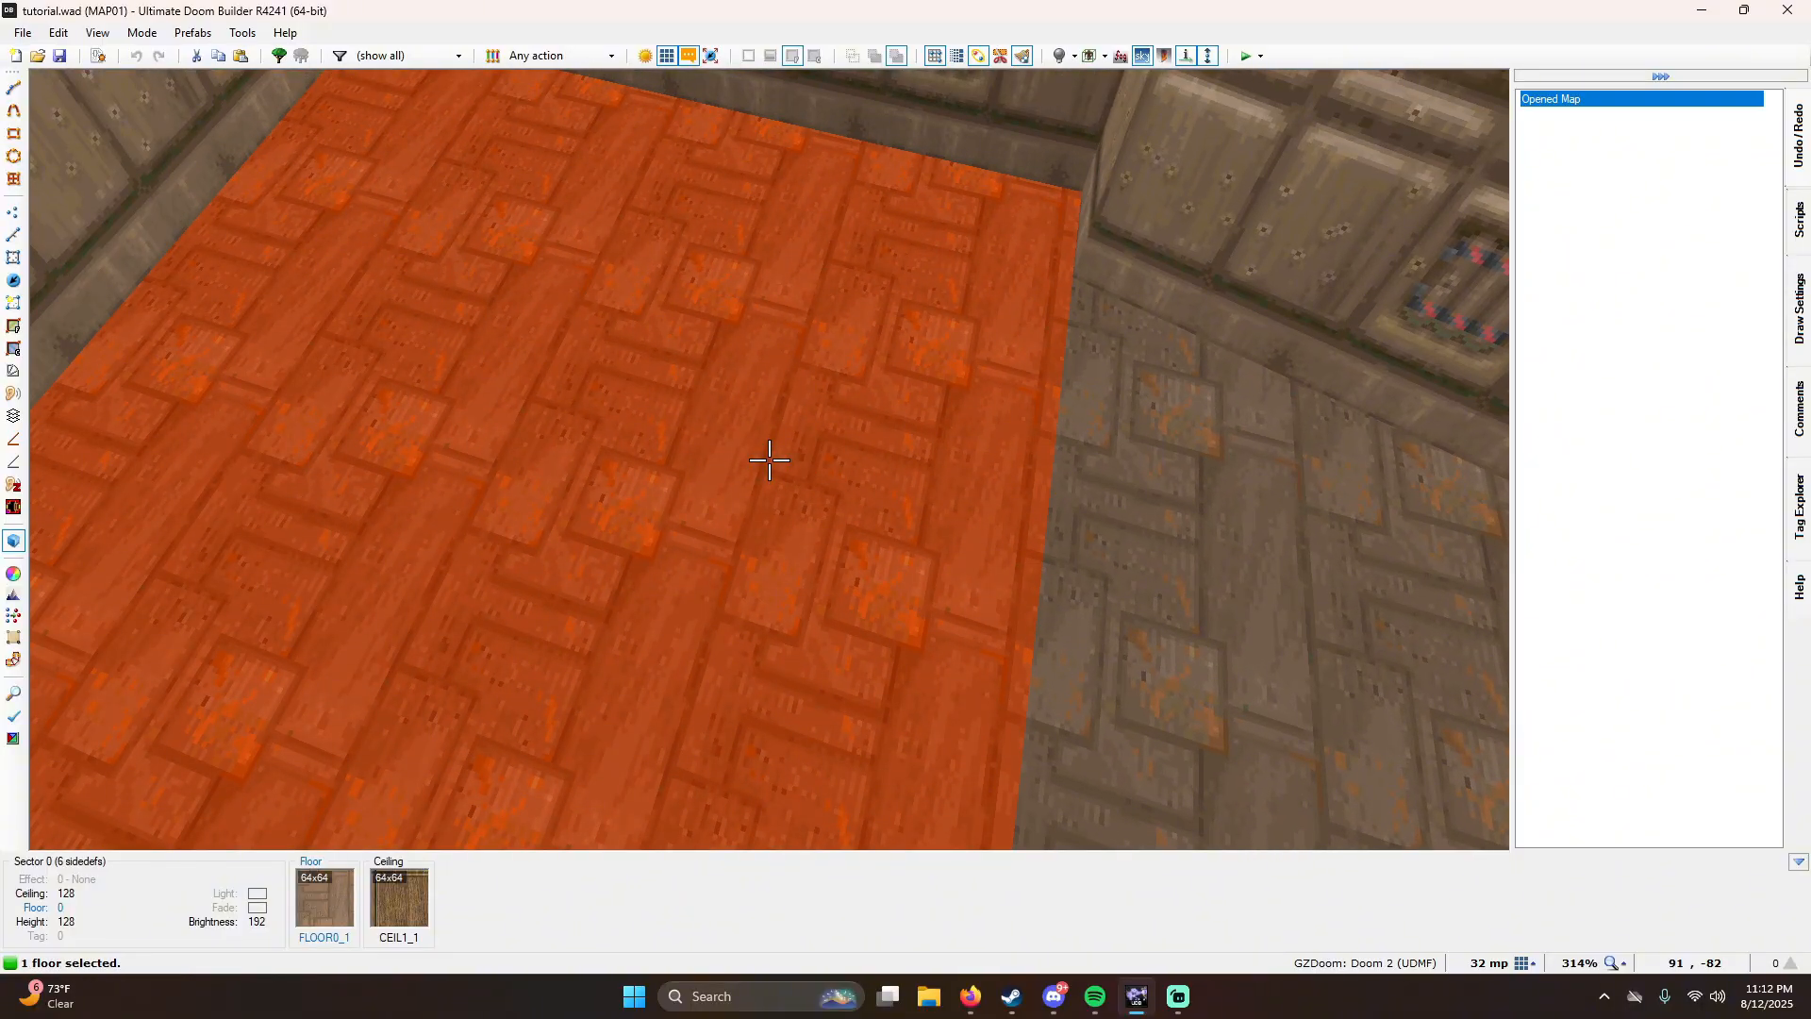
# Step: Open and accept the starting room's sector properties, and clear the floor selection
pyautogui.rightClick(769, 460)
pyautogui.press('Return')
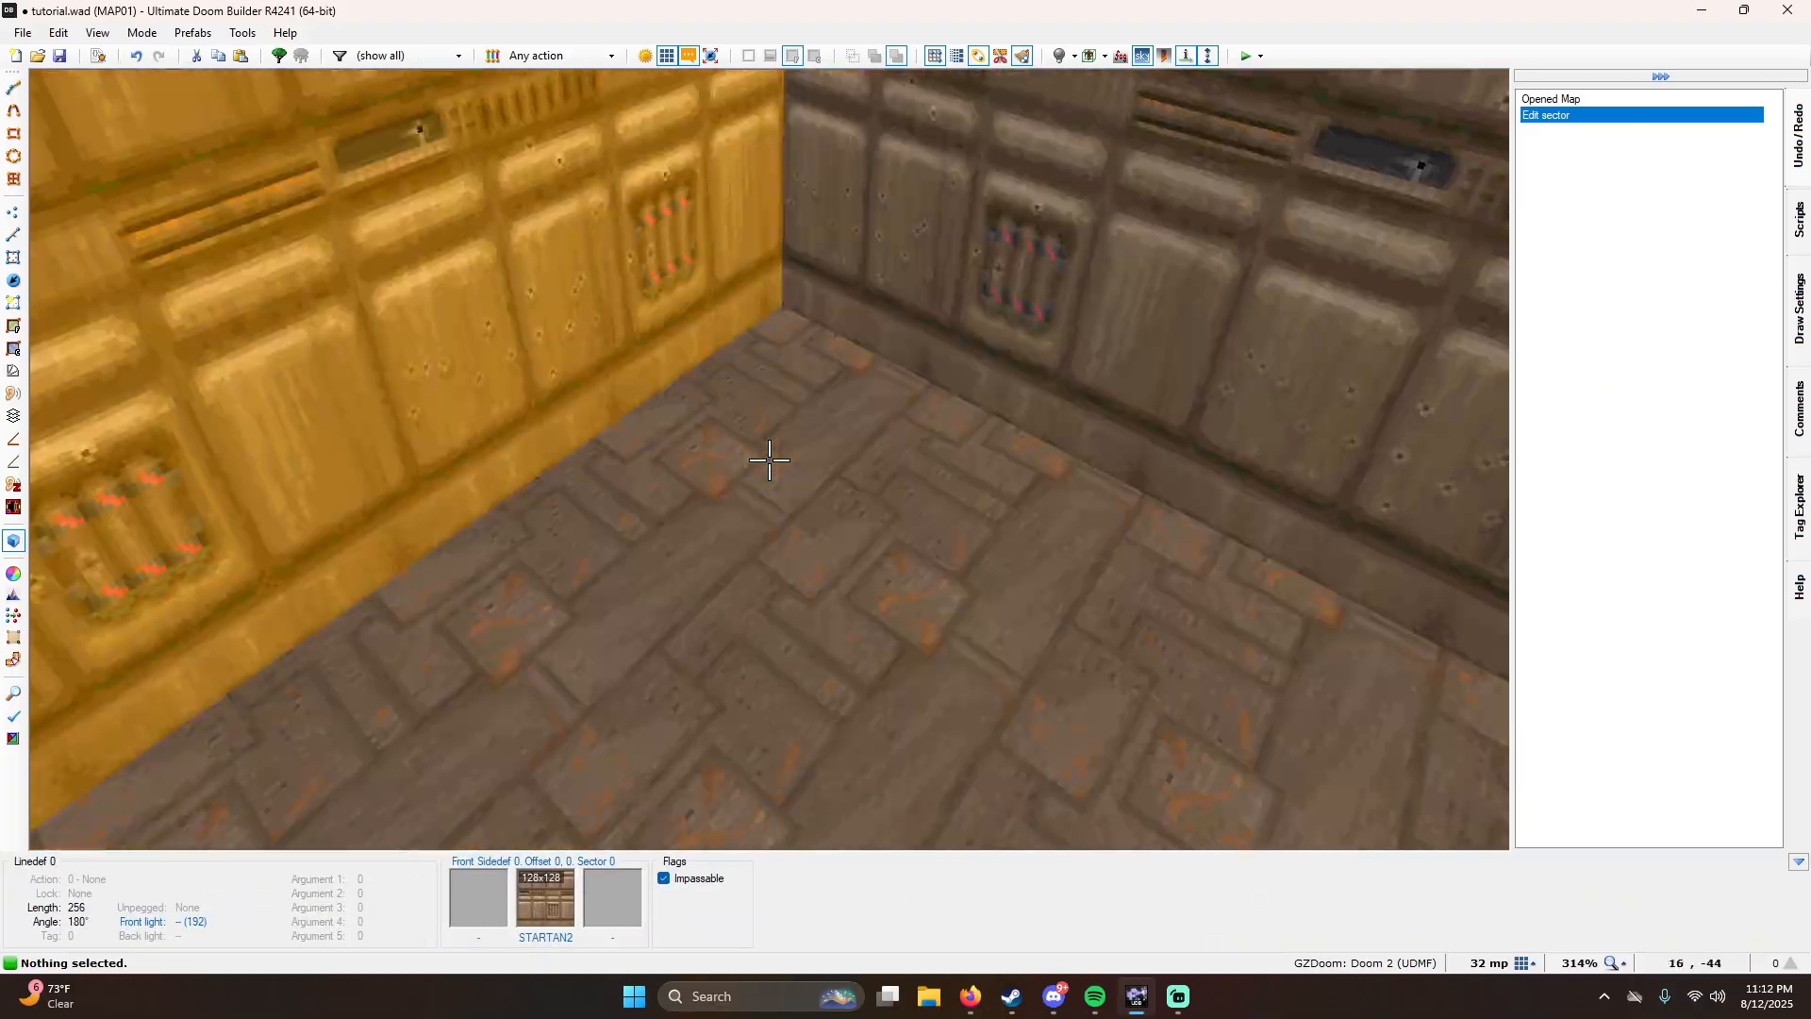
pyautogui.click(770, 459)
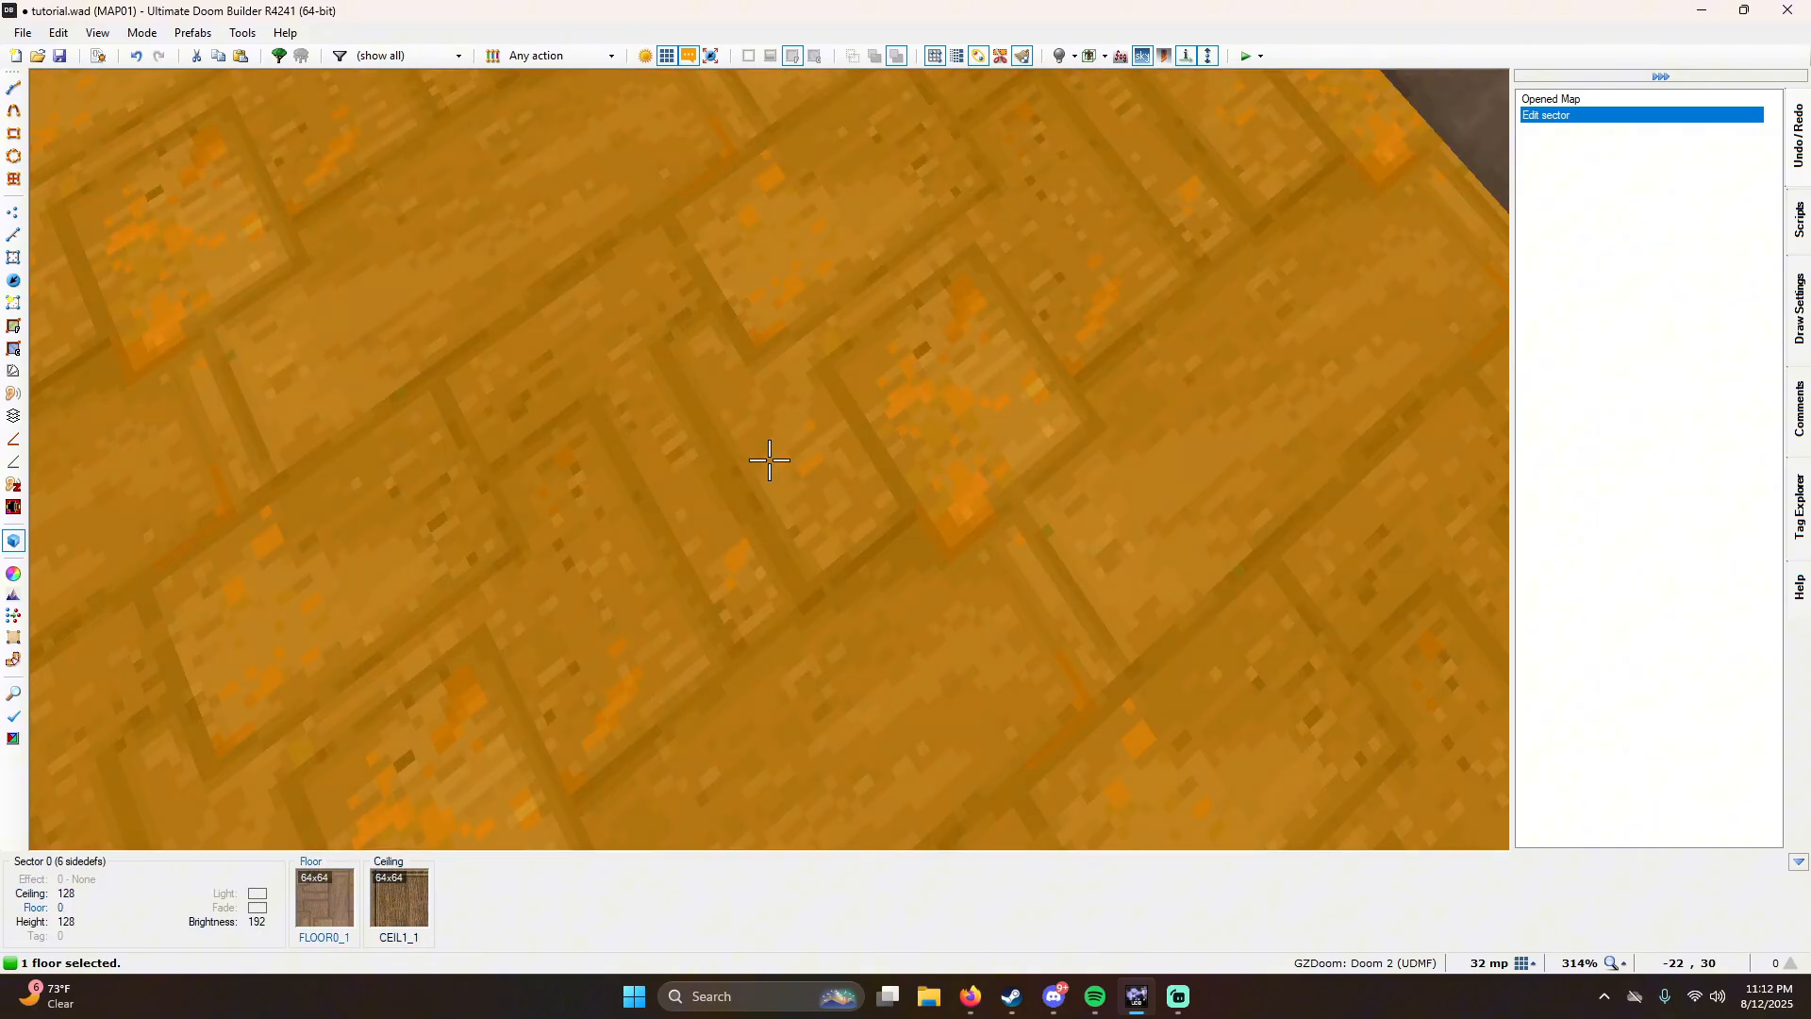
pyautogui.click(769, 459)
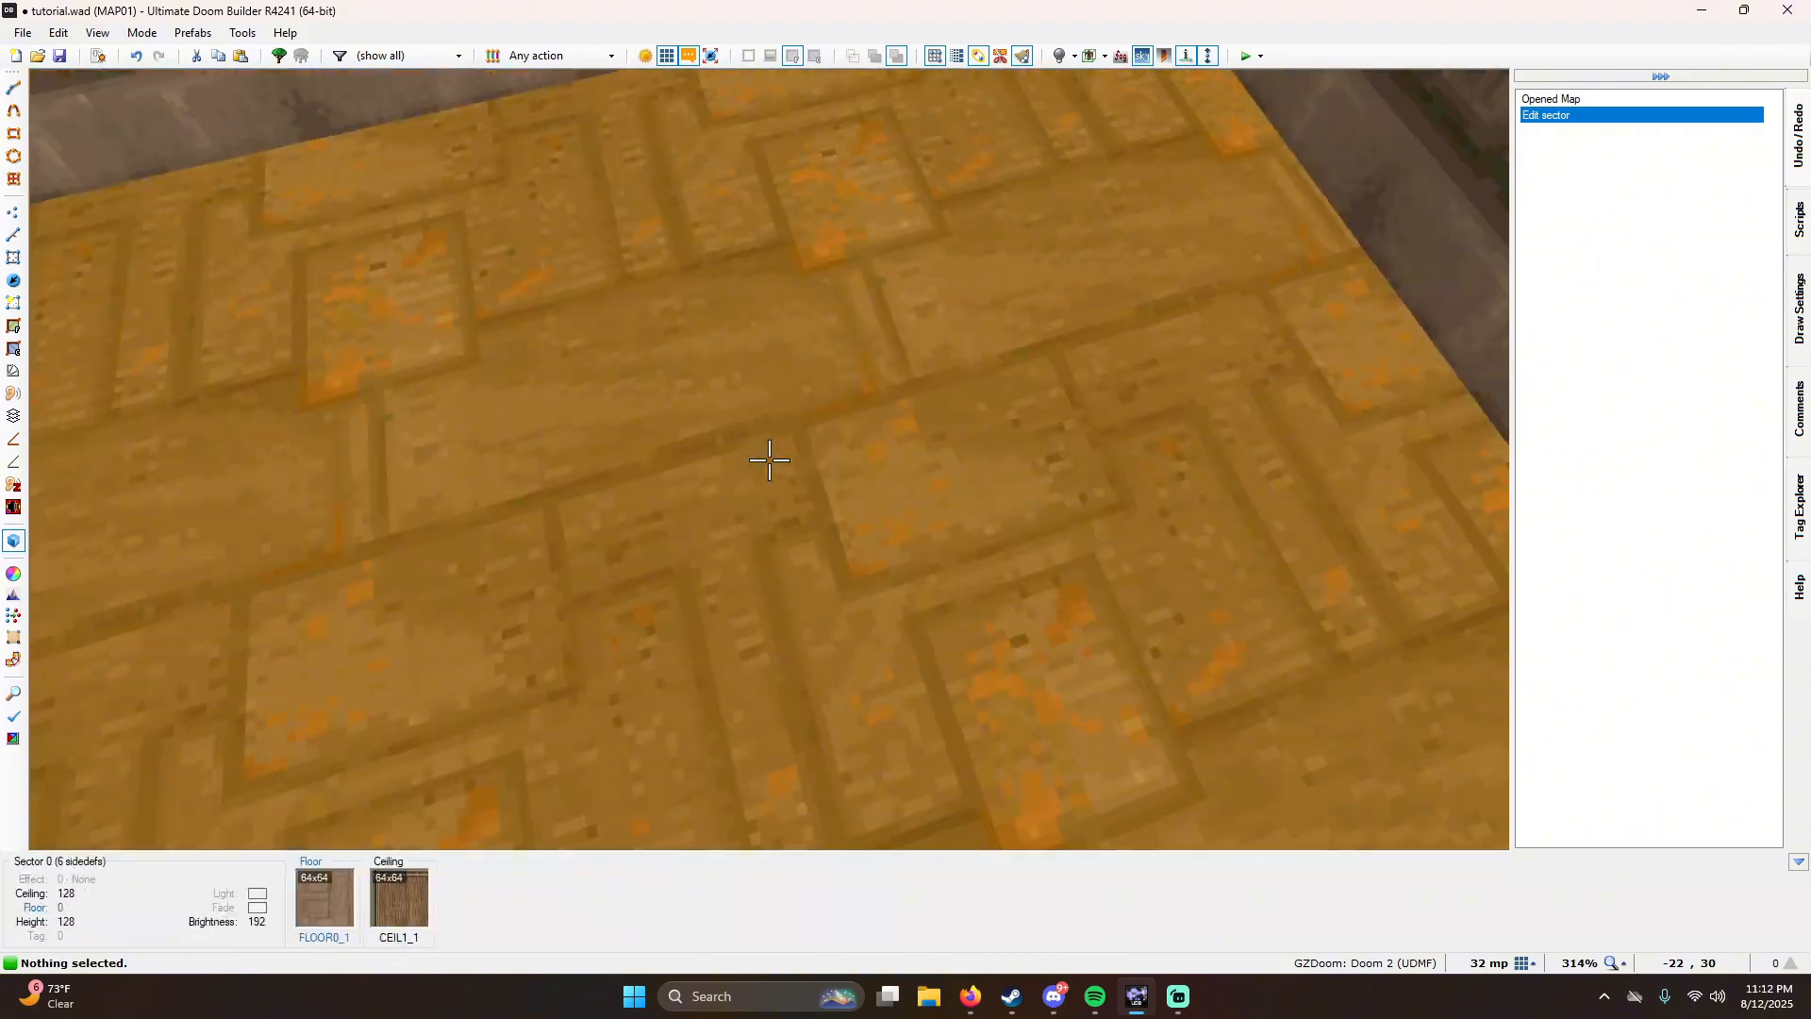
# Step: Apply the BFALL1 texture from DOOM2.WAD's TEXTURE1 set to the starting room's floor and check it without highlighting
pyautogui.rightClick(770, 459)
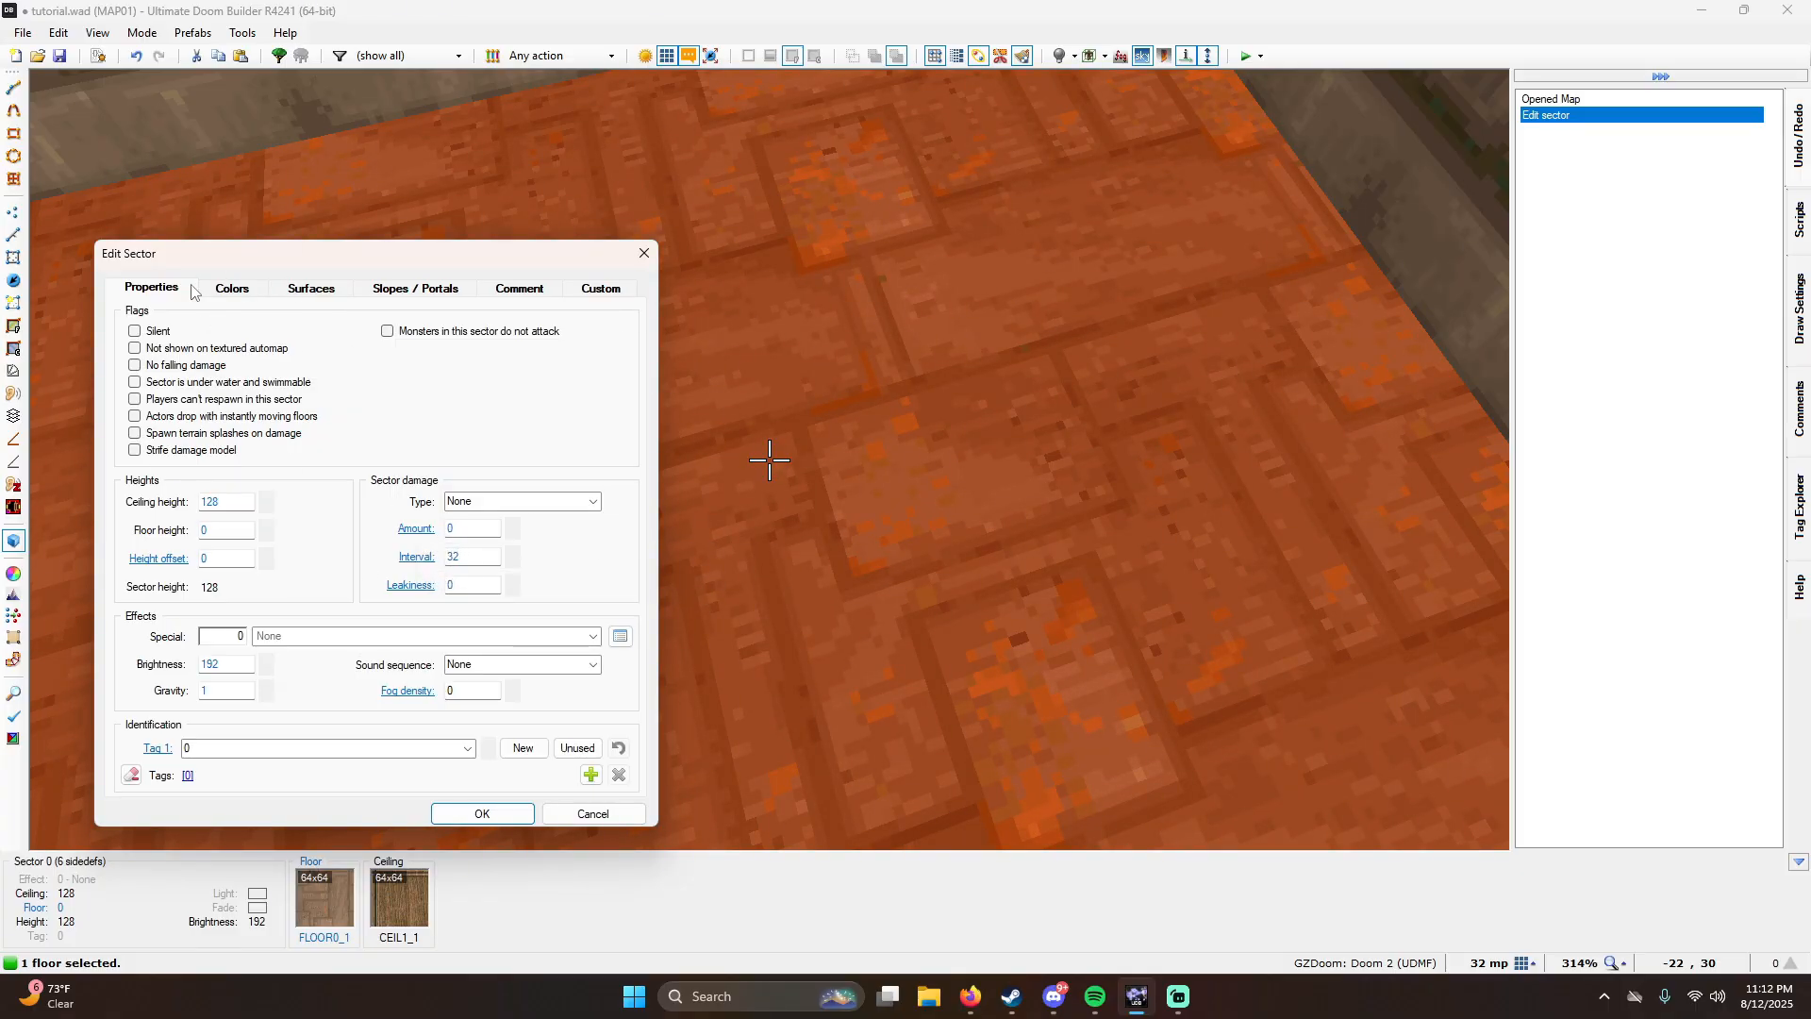
pyautogui.click(327, 292)
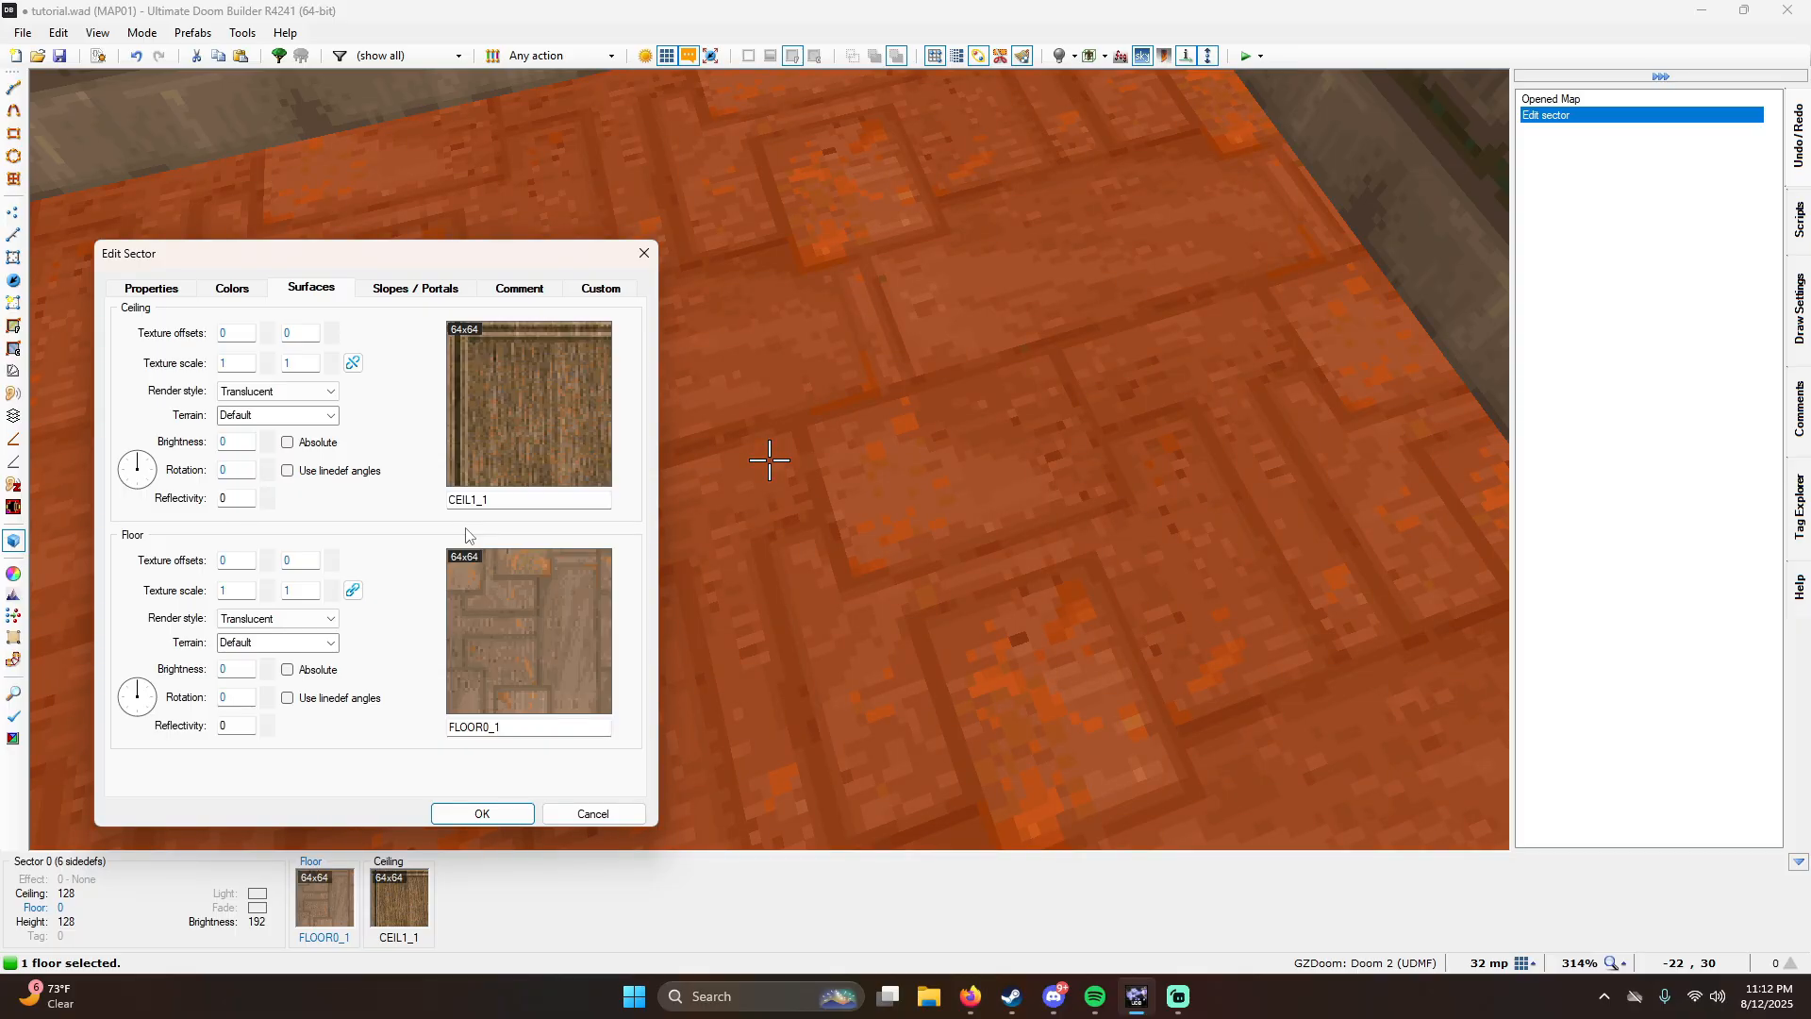
pyautogui.scroll(-9, 620, 326)
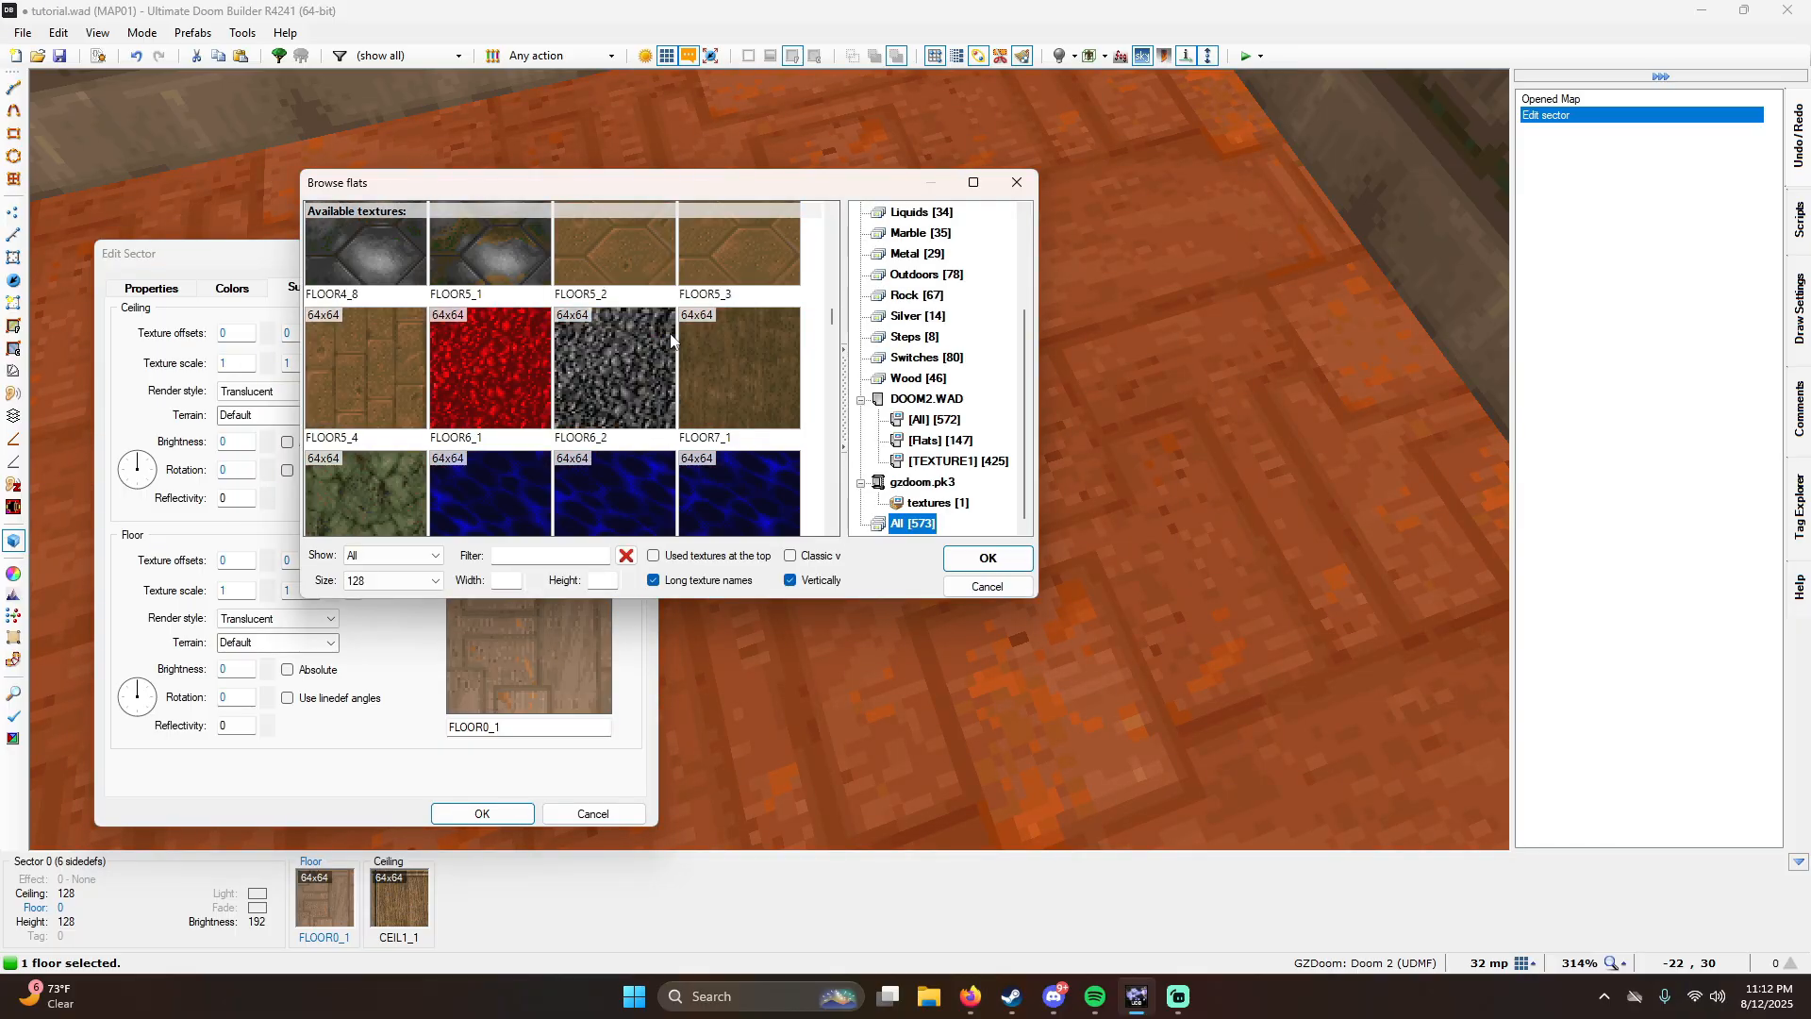
pyautogui.scroll(-3, 626, 381)
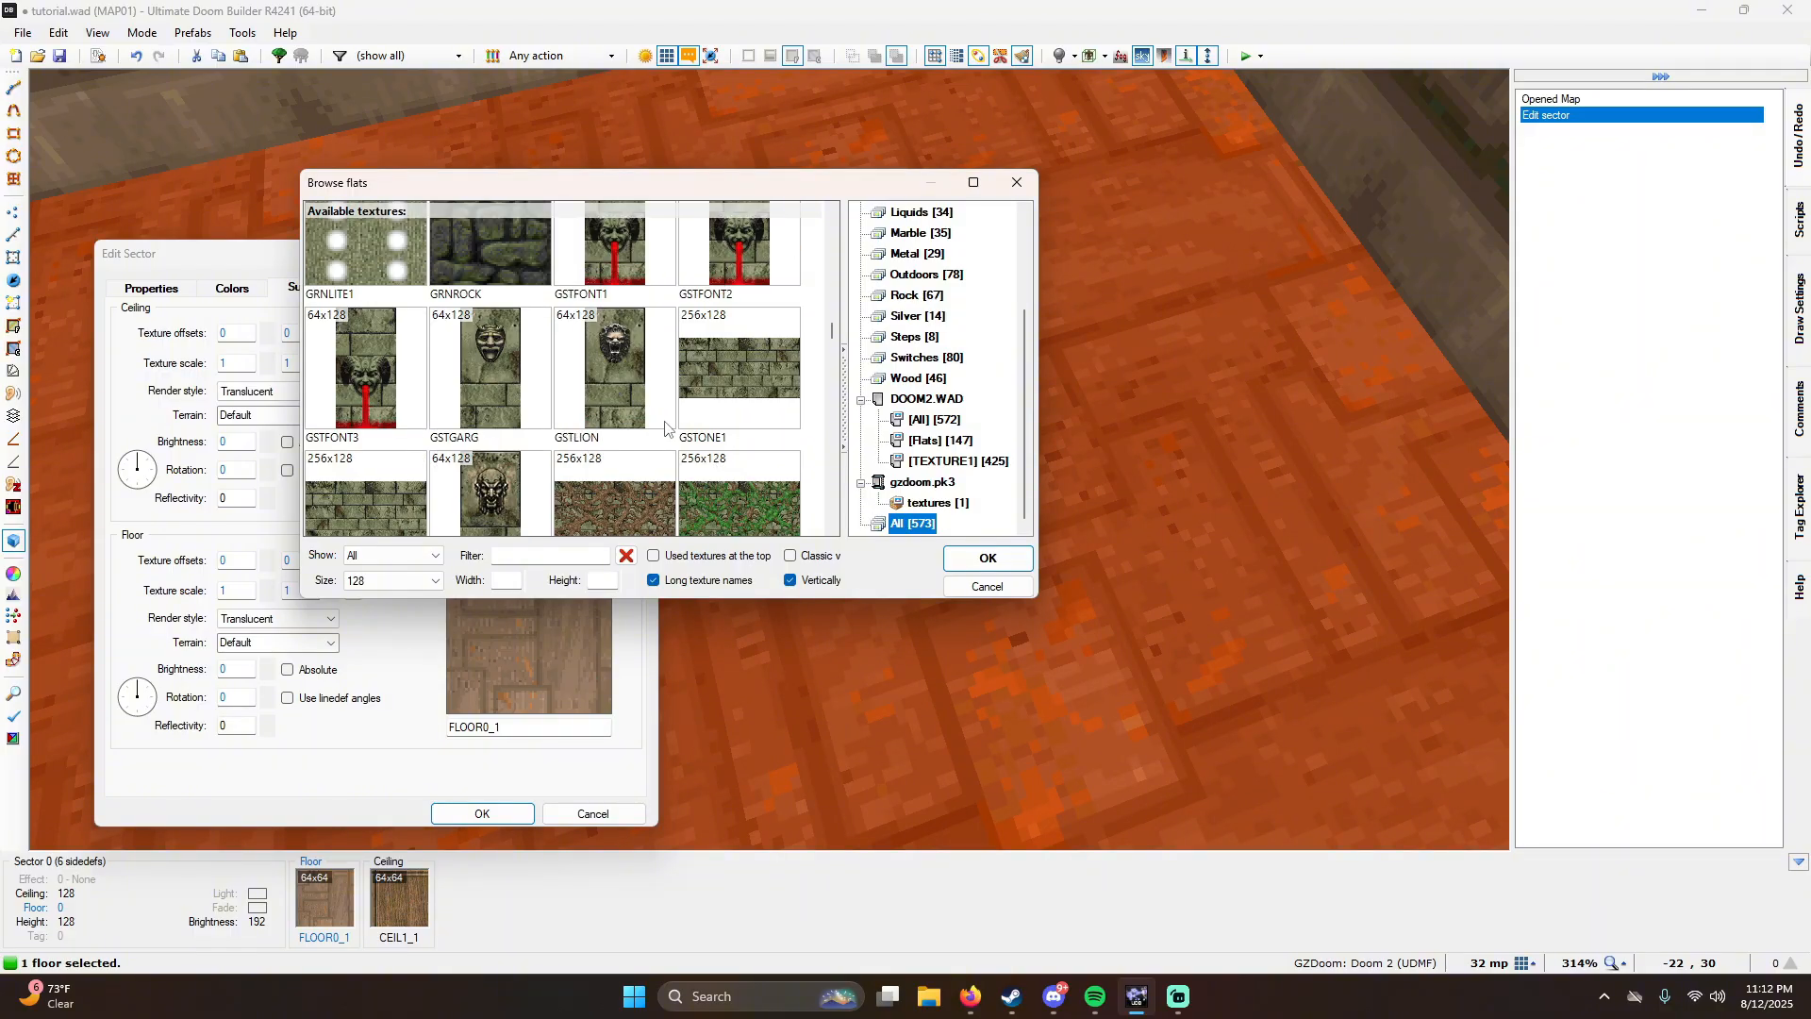
pyautogui.click(958, 441)
pyautogui.scroll(-10, 671, 341)
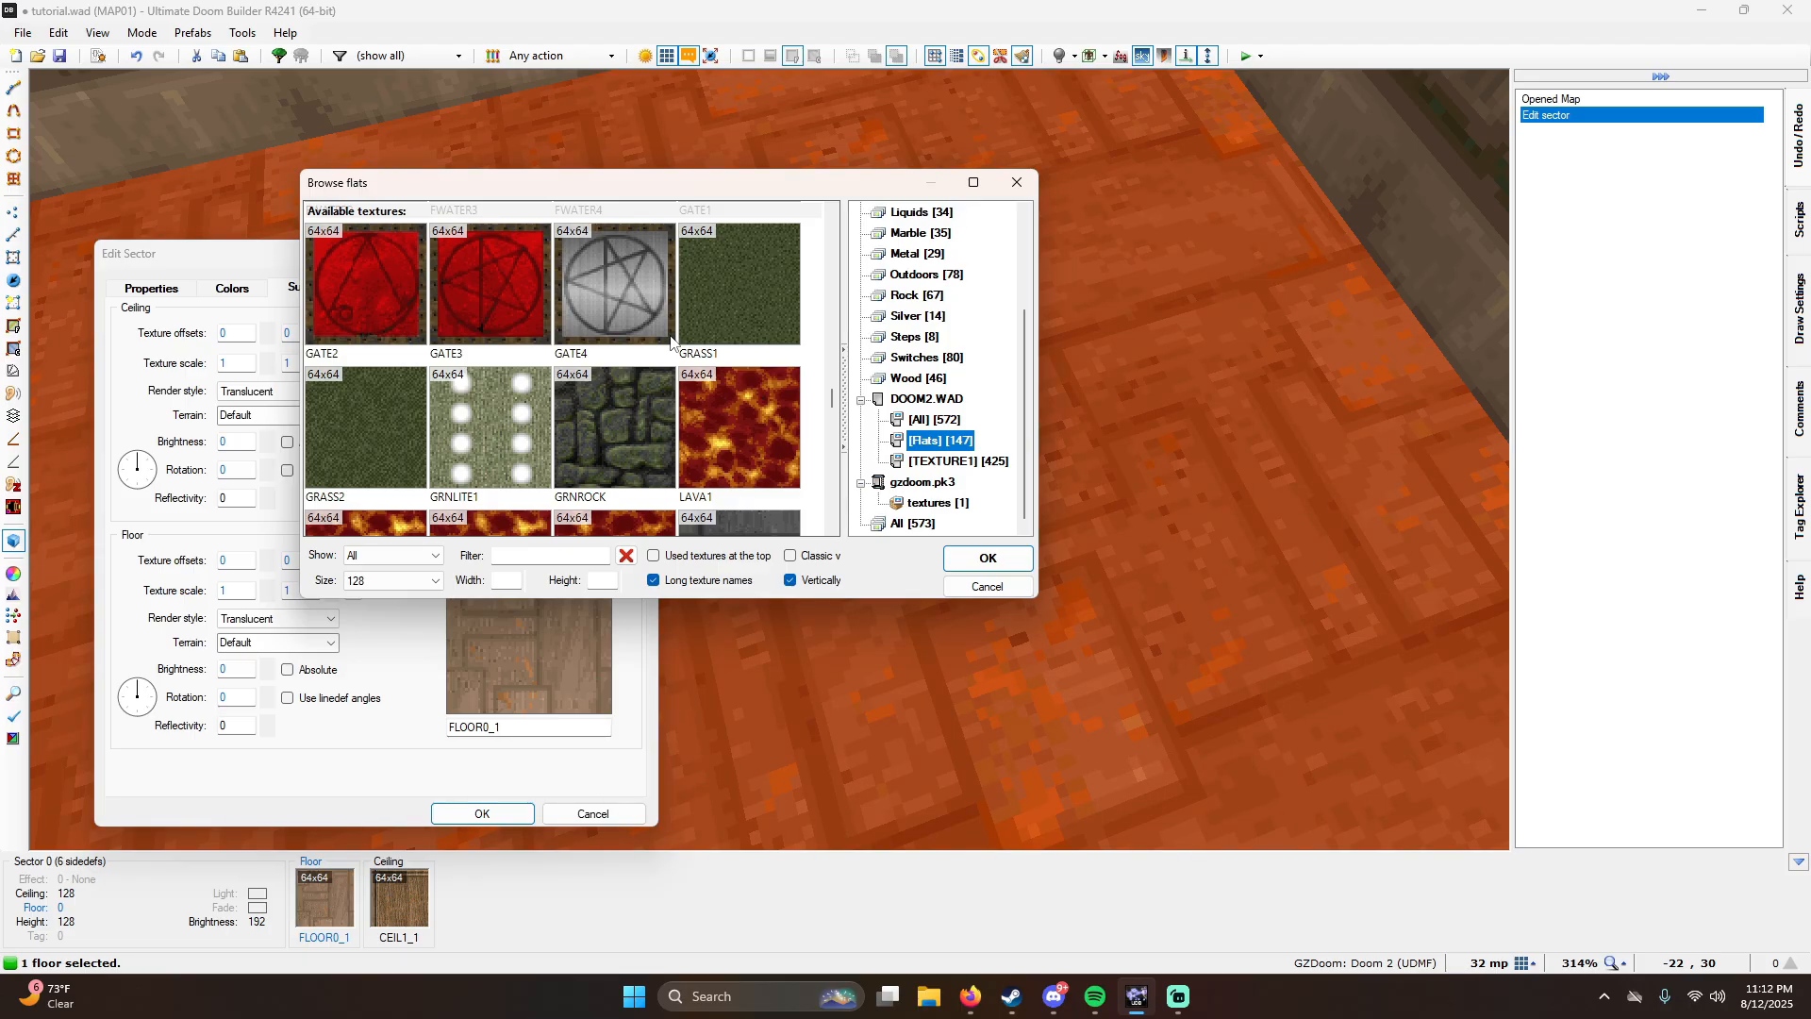
pyautogui.click(946, 463)
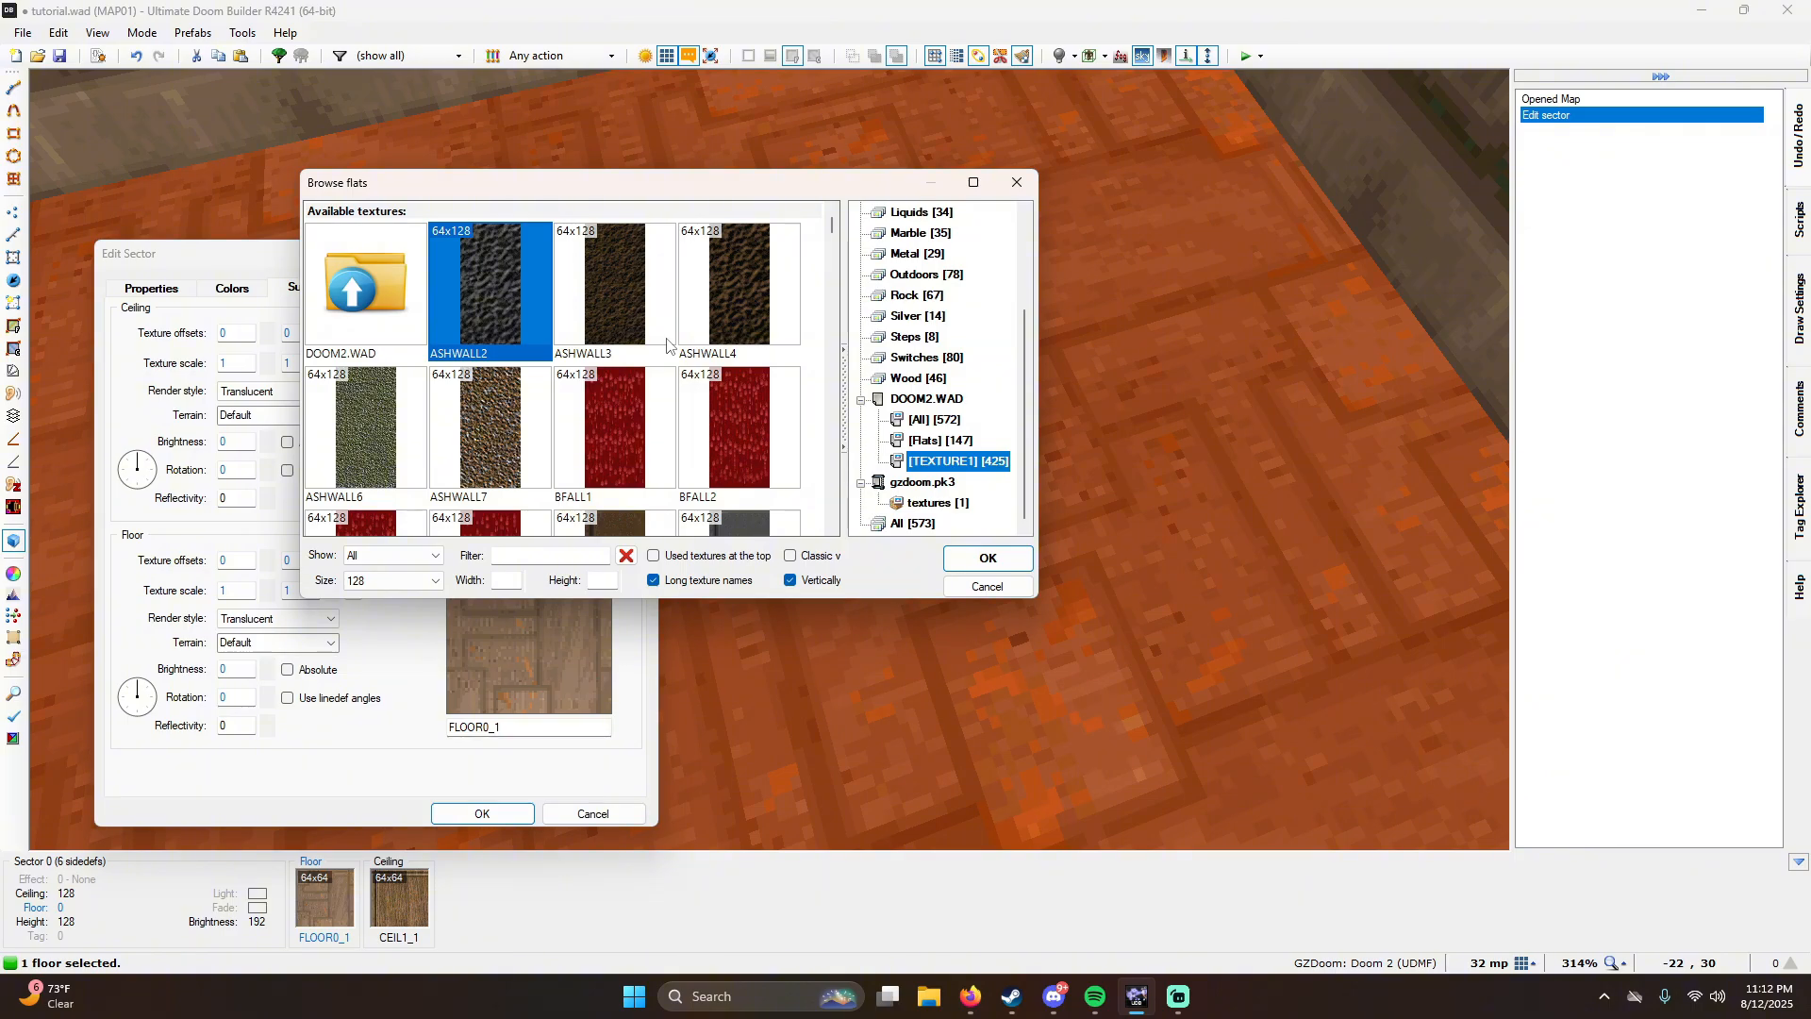
pyautogui.doubleClick(623, 469)
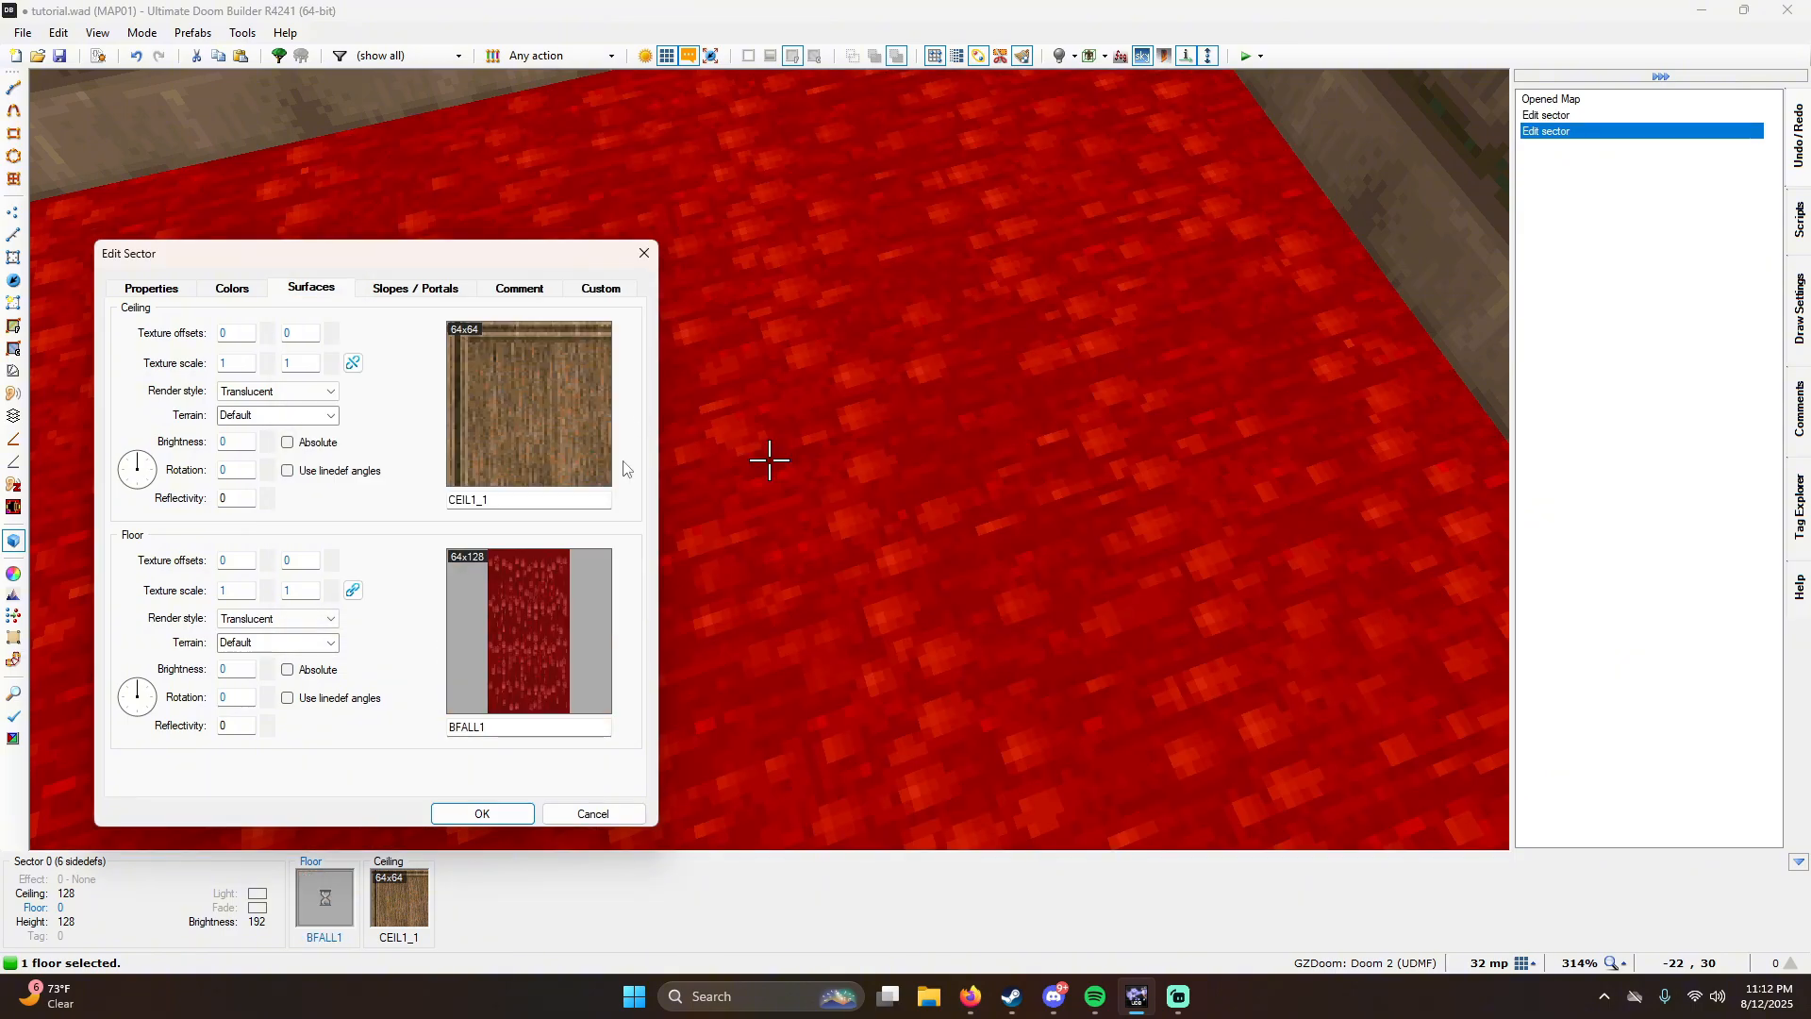
pyautogui.click(449, 820)
pyautogui.press('h')
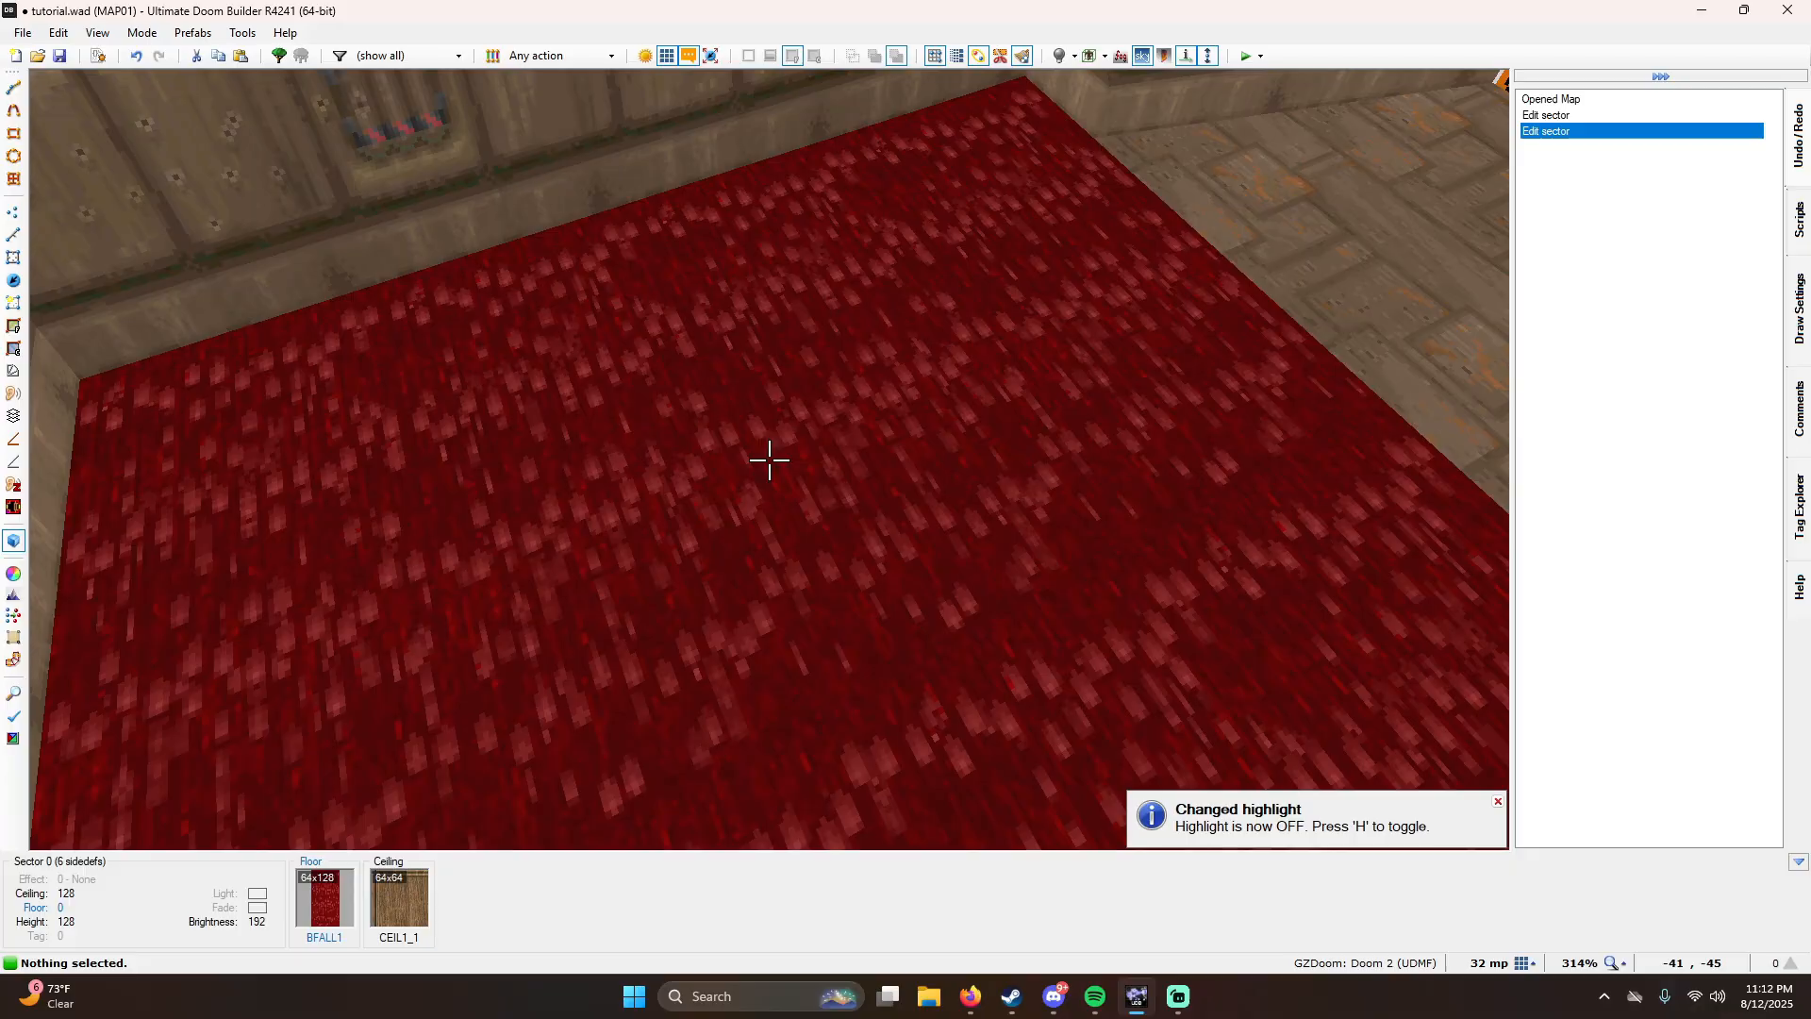
pyautogui.press('h')
# Step: Change the starting room's floor texture to COMPSTA1 and view it without highlighting
pyautogui.click(770, 460)
pyautogui.rightClick(770, 460)
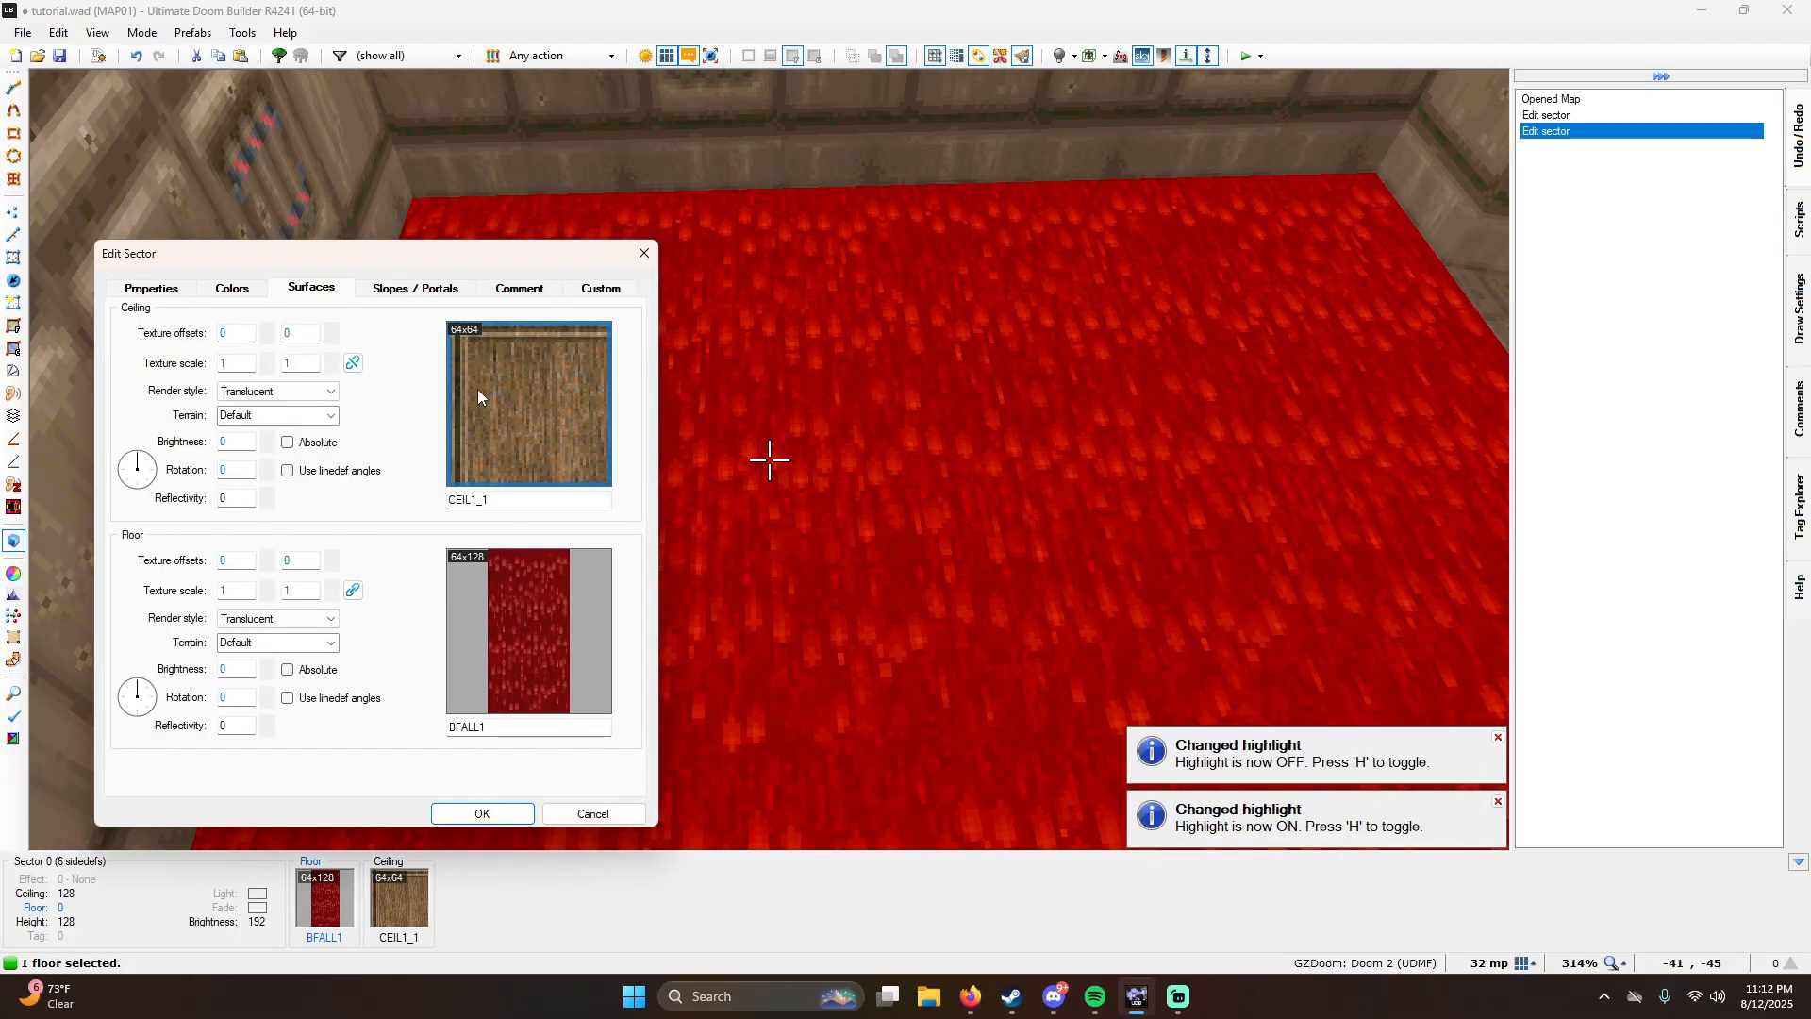
pyautogui.click(530, 606)
pyautogui.scroll(-9, 641, 373)
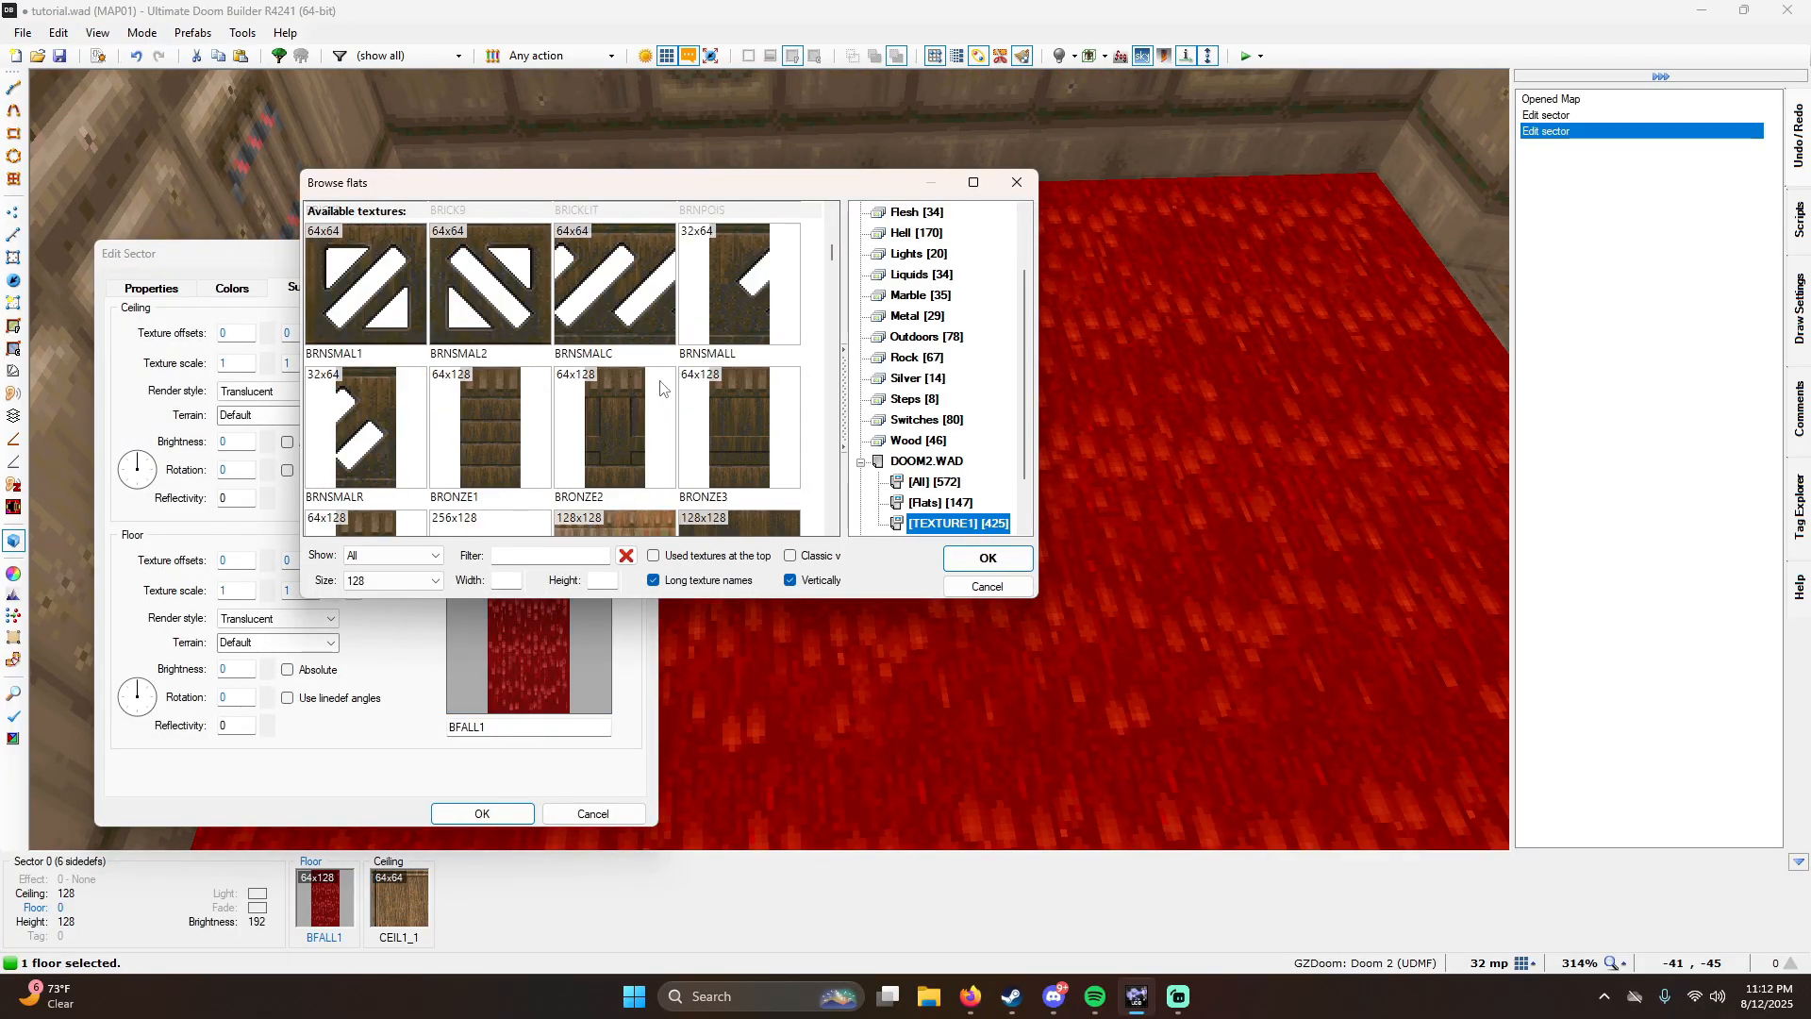
pyautogui.scroll(2, 689, 368)
pyautogui.scroll(-9, 698, 377)
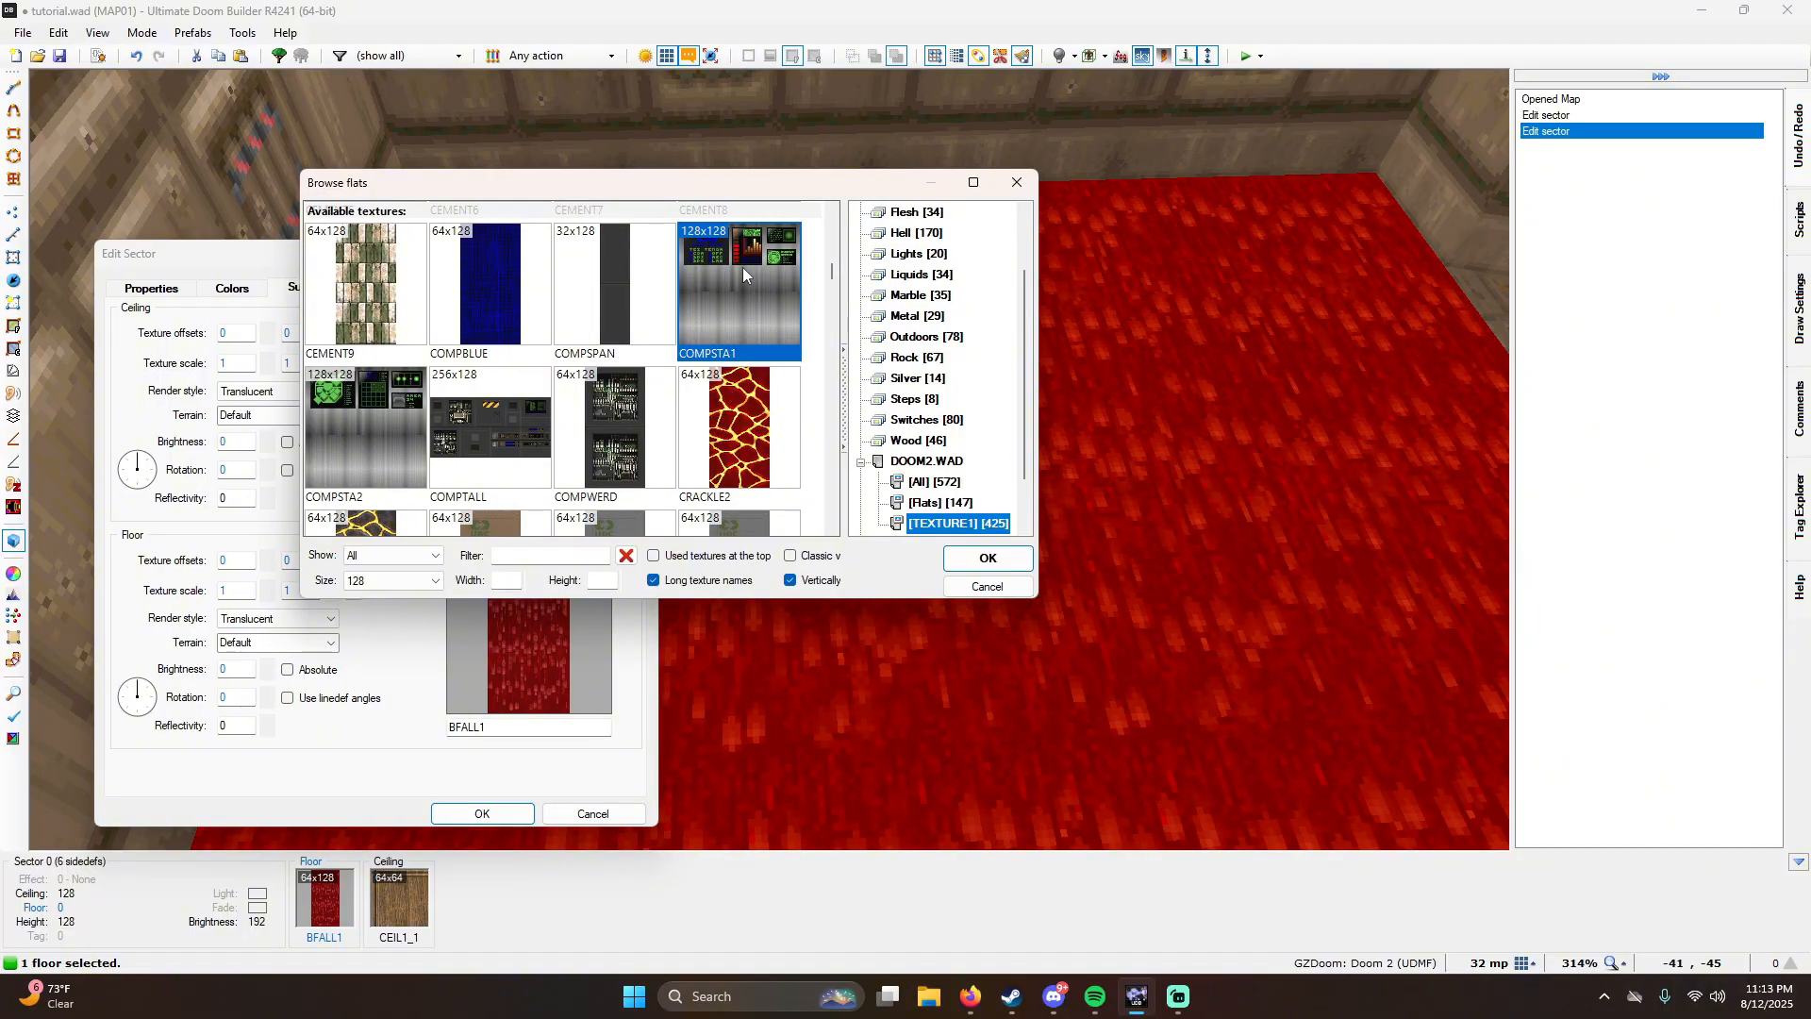
pyautogui.doubleClick(743, 270)
pyautogui.click(493, 811)
pyautogui.press('q')
pyautogui.press('q')
pyautogui.press('h')
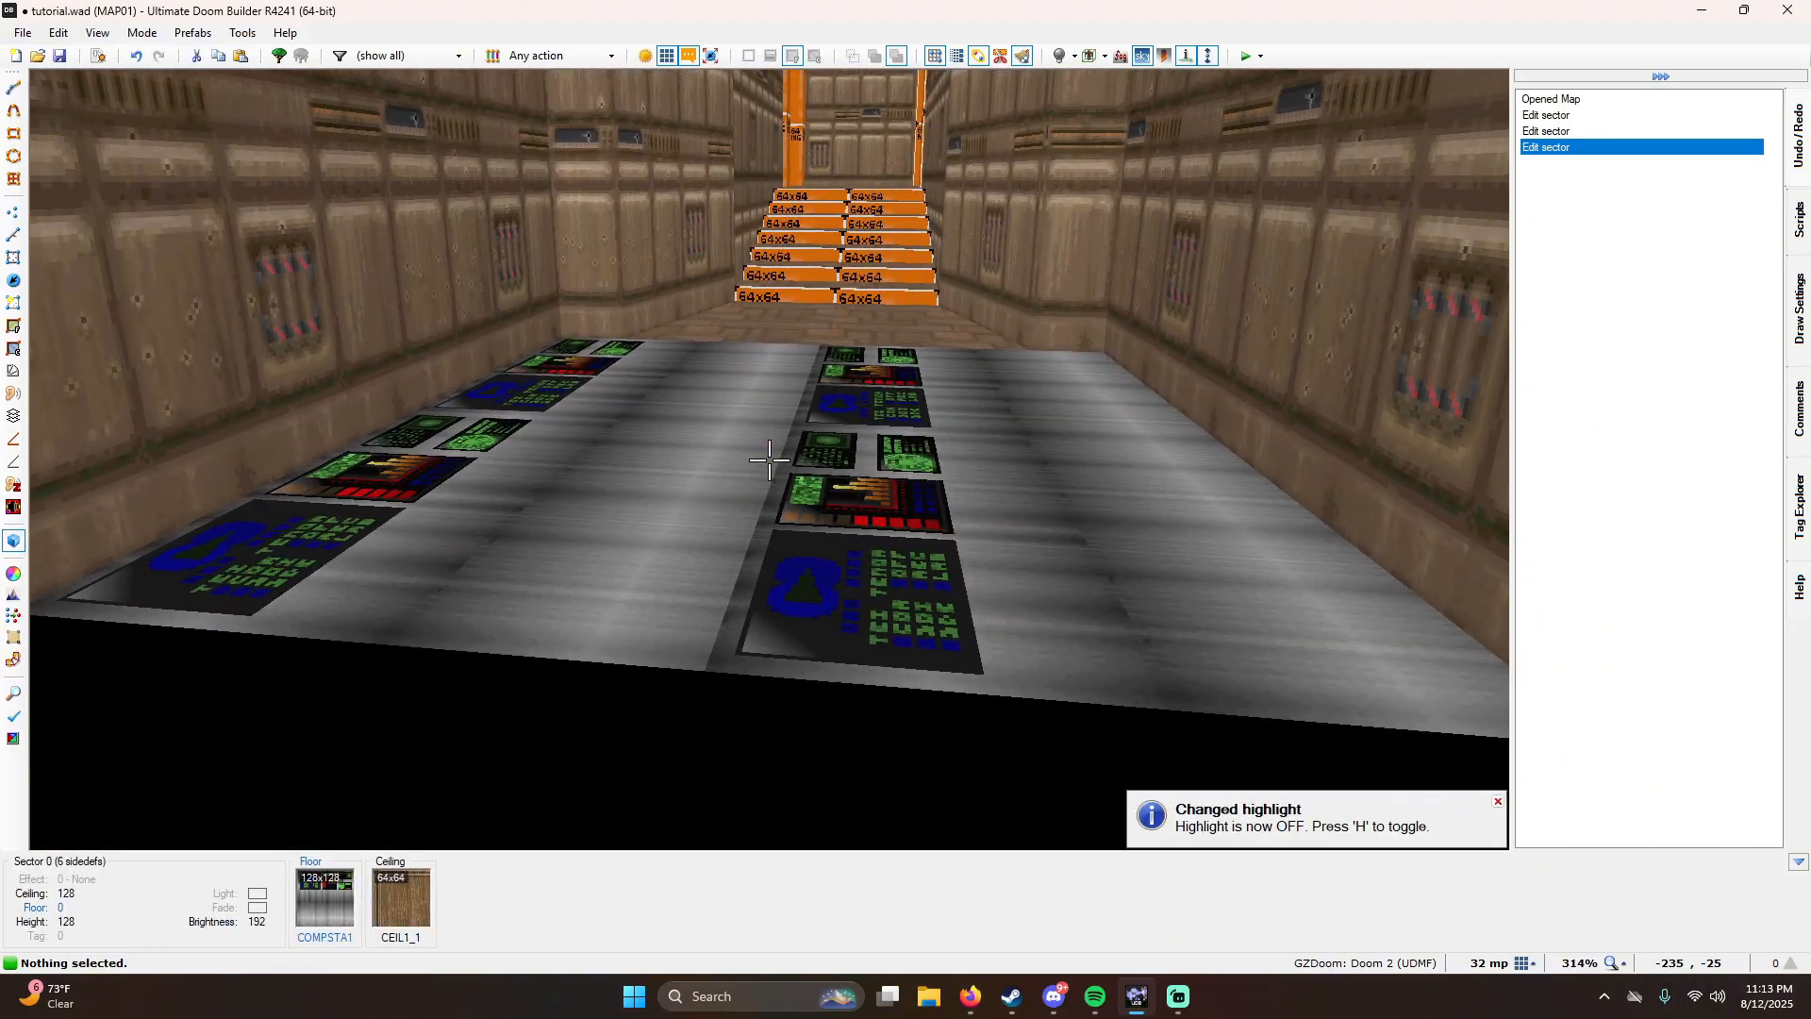
pyautogui.press('h')
# Step: Change the starting room's floor texture to EXITDOOR and inspect it without highlighting
pyautogui.click(769, 460)
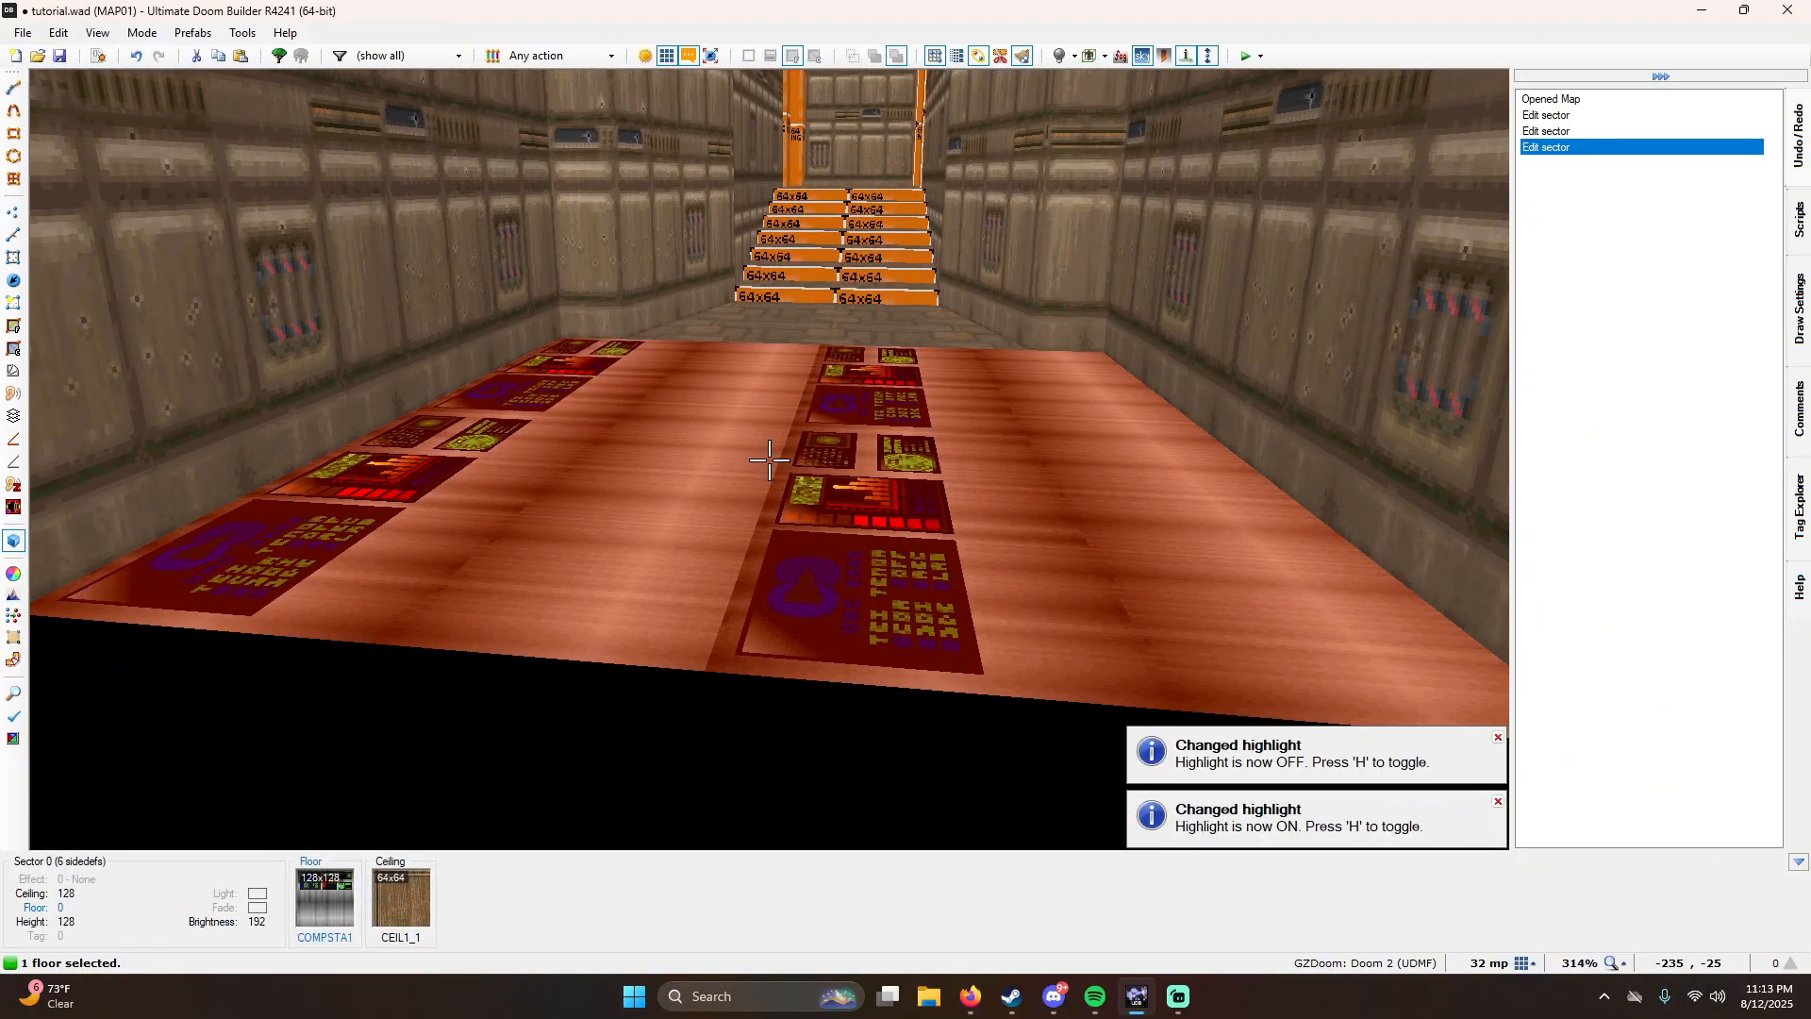
pyautogui.rightClick(769, 460)
pyautogui.click(586, 617)
pyautogui.scroll(-5, 557, 464)
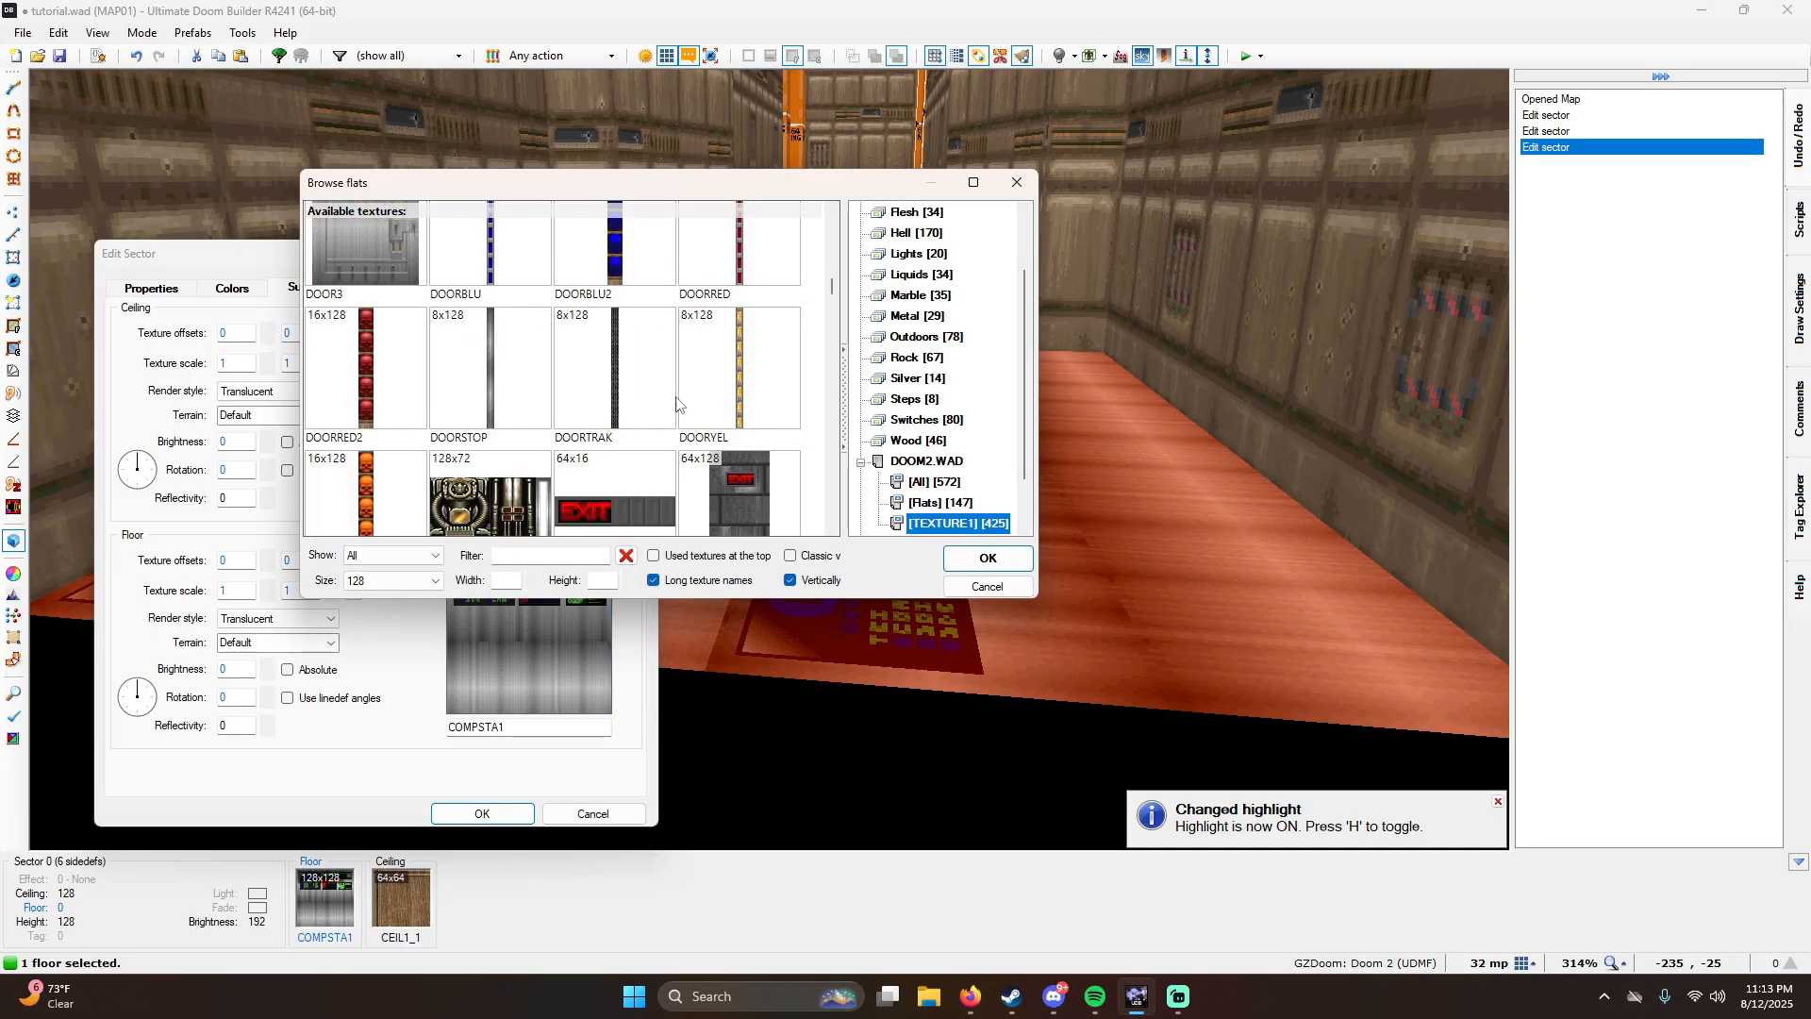
pyautogui.doubleClick(528, 481)
pyautogui.click(482, 813)
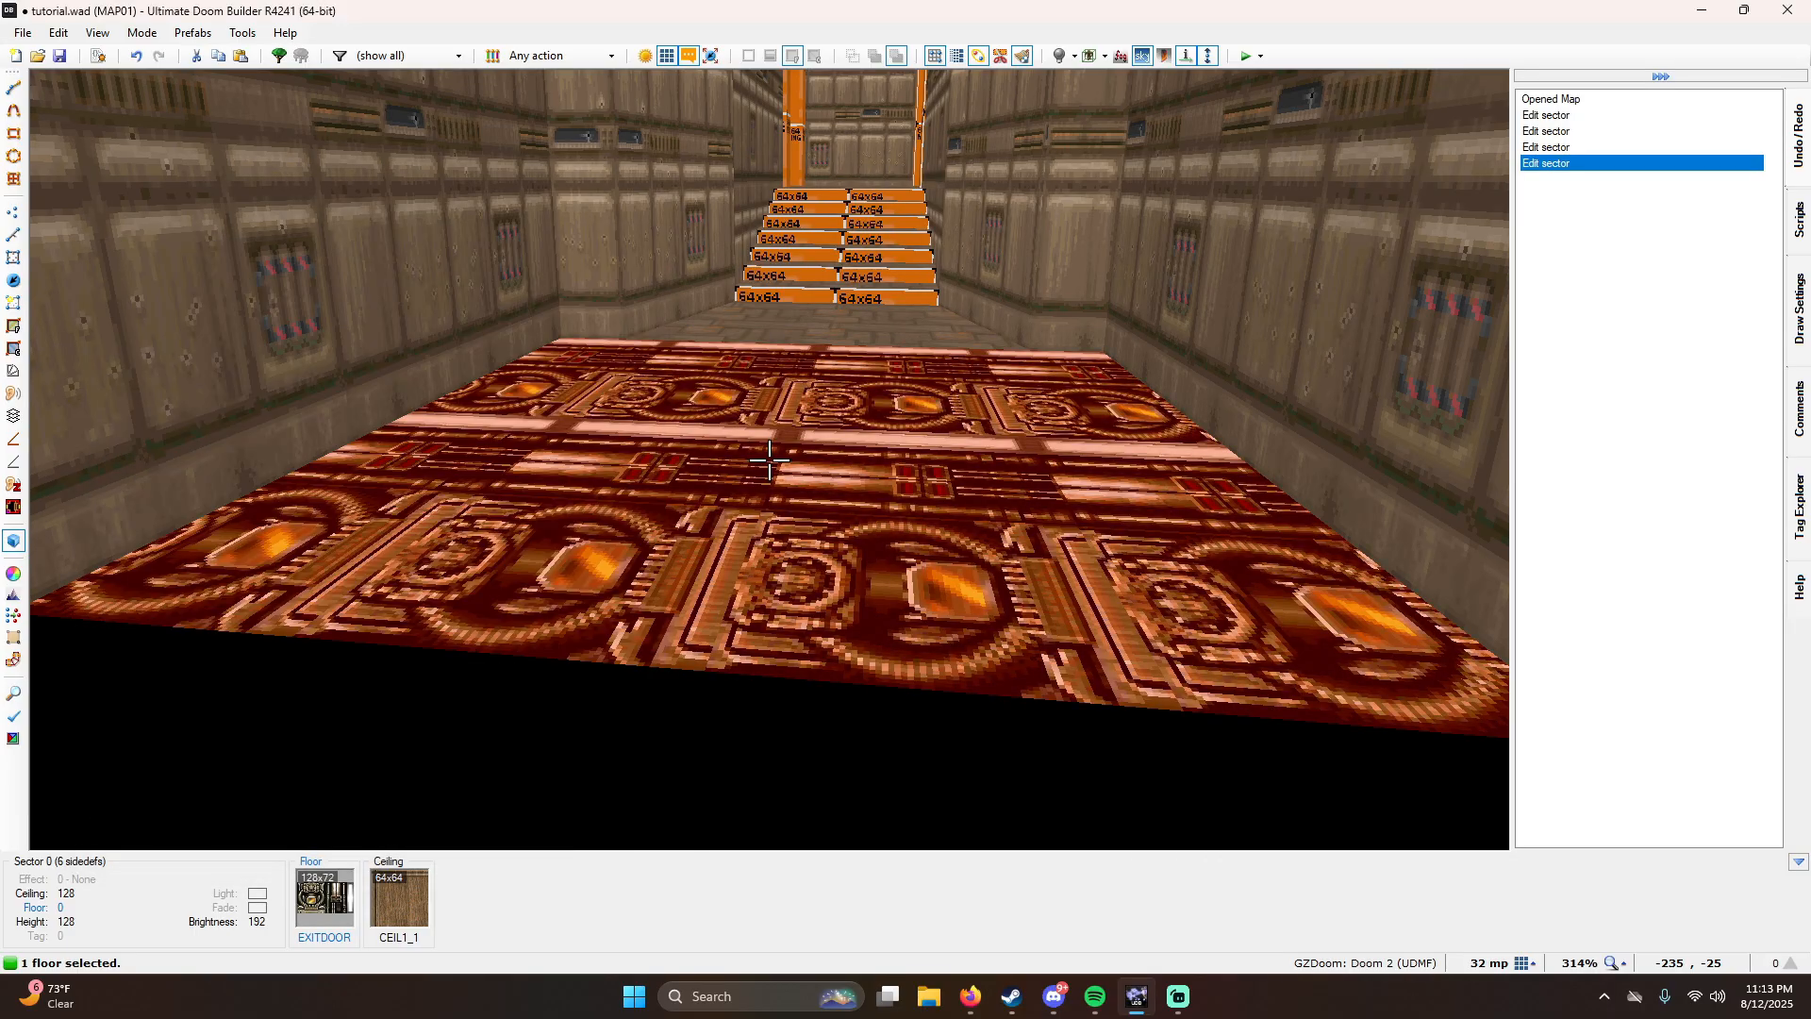
pyautogui.press('h')
pyautogui.press('e')
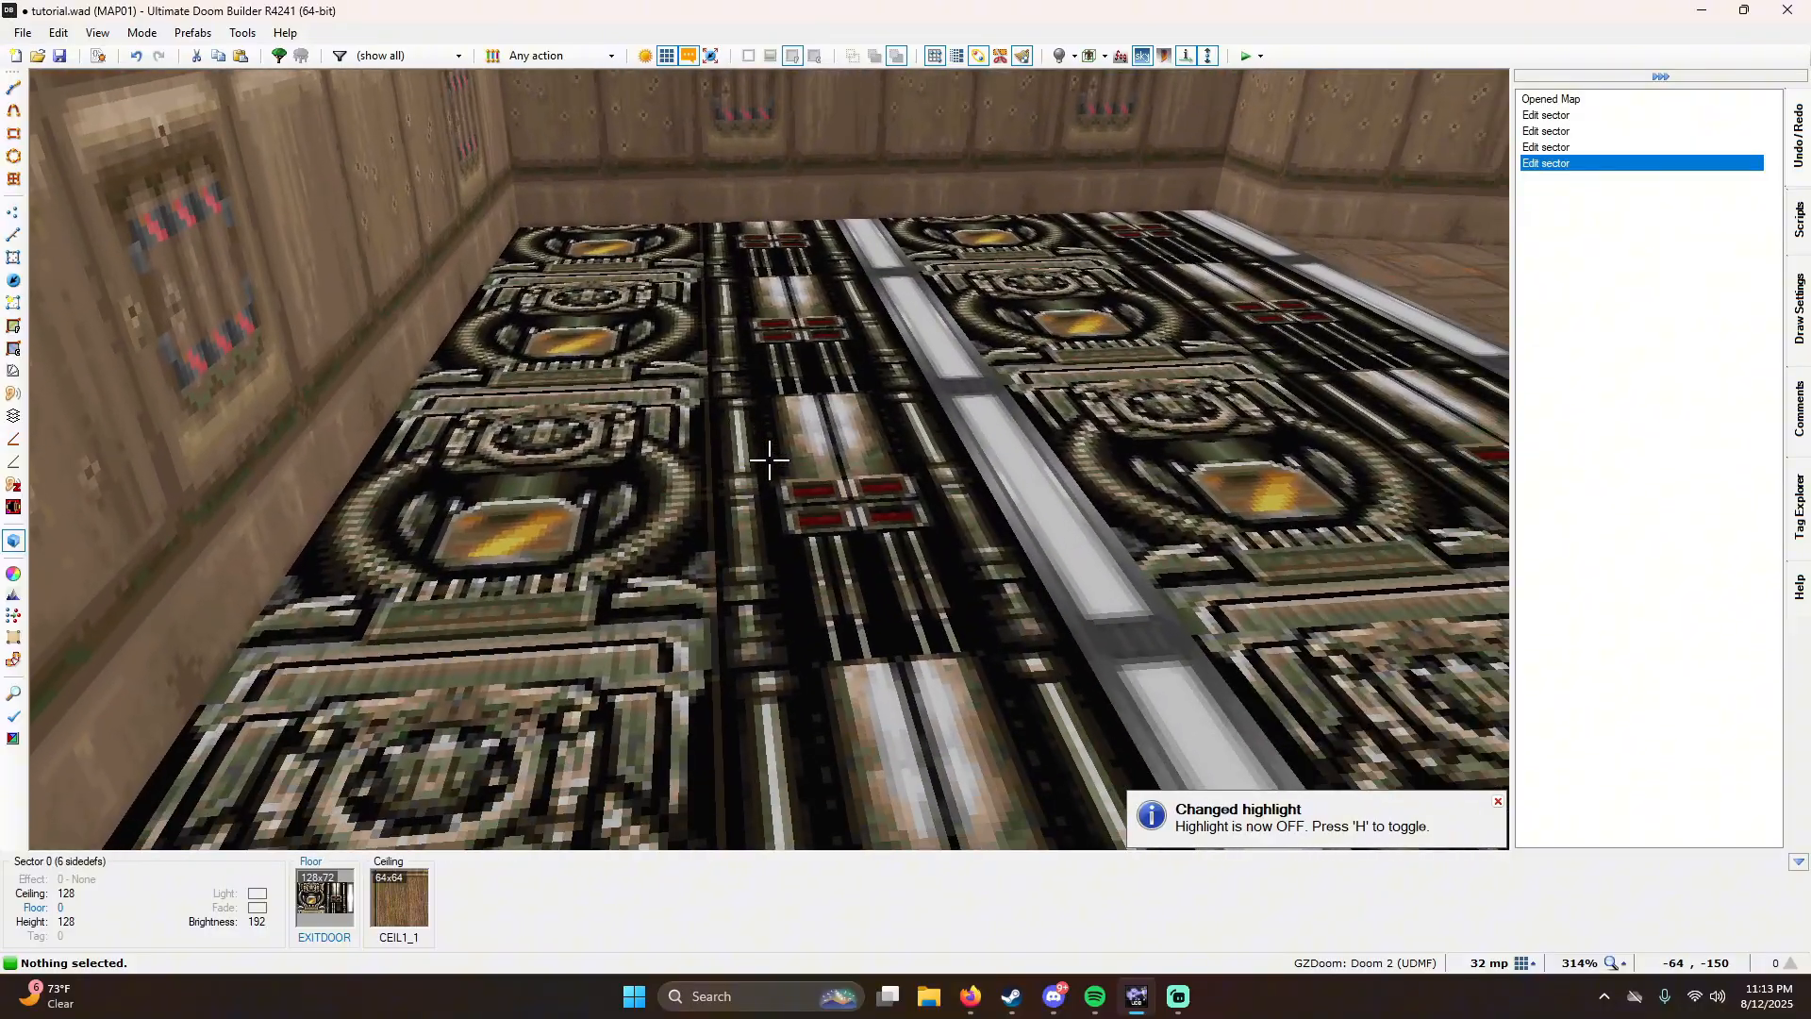
pyautogui.press('d')
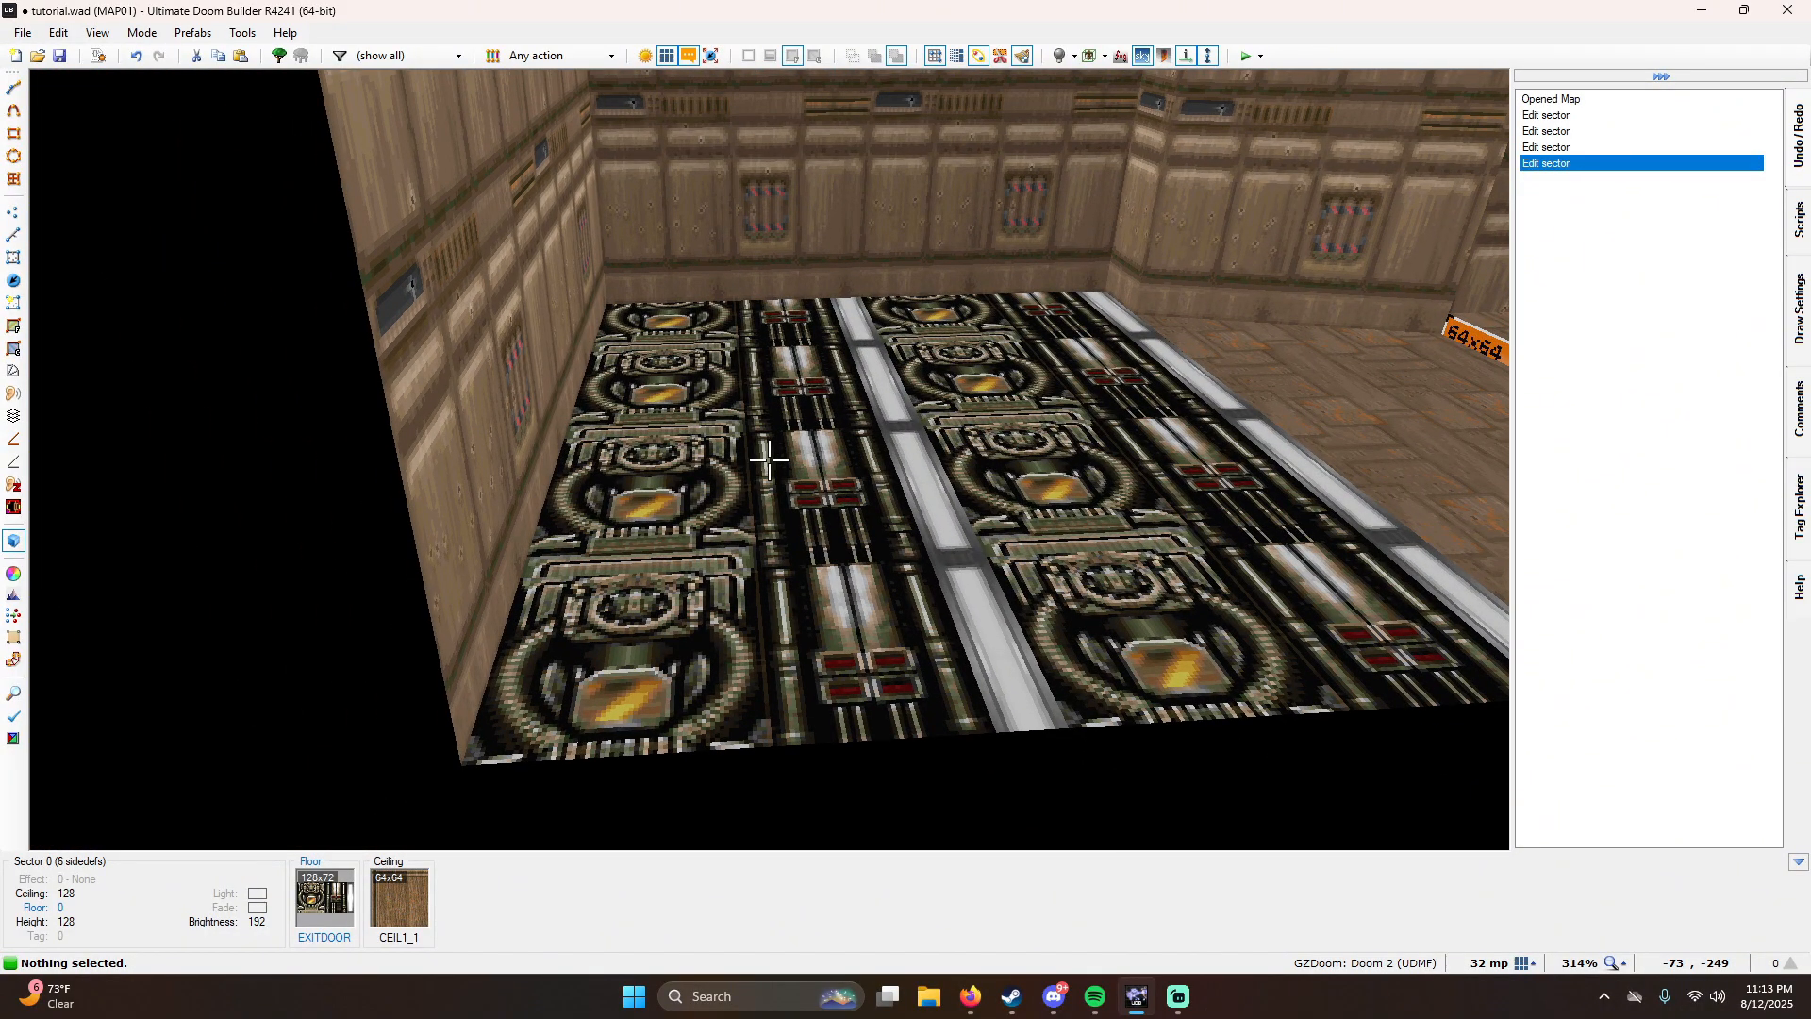
# Step: Turn highlighting back on and undo the last three floor texture changes on the starting room
pyautogui.press('h')
pyautogui.hotkey('ctrl', 'z')
pyautogui.hotkey('ctrl', 'z')
pyautogui.hotkey('ctrl', 'z')
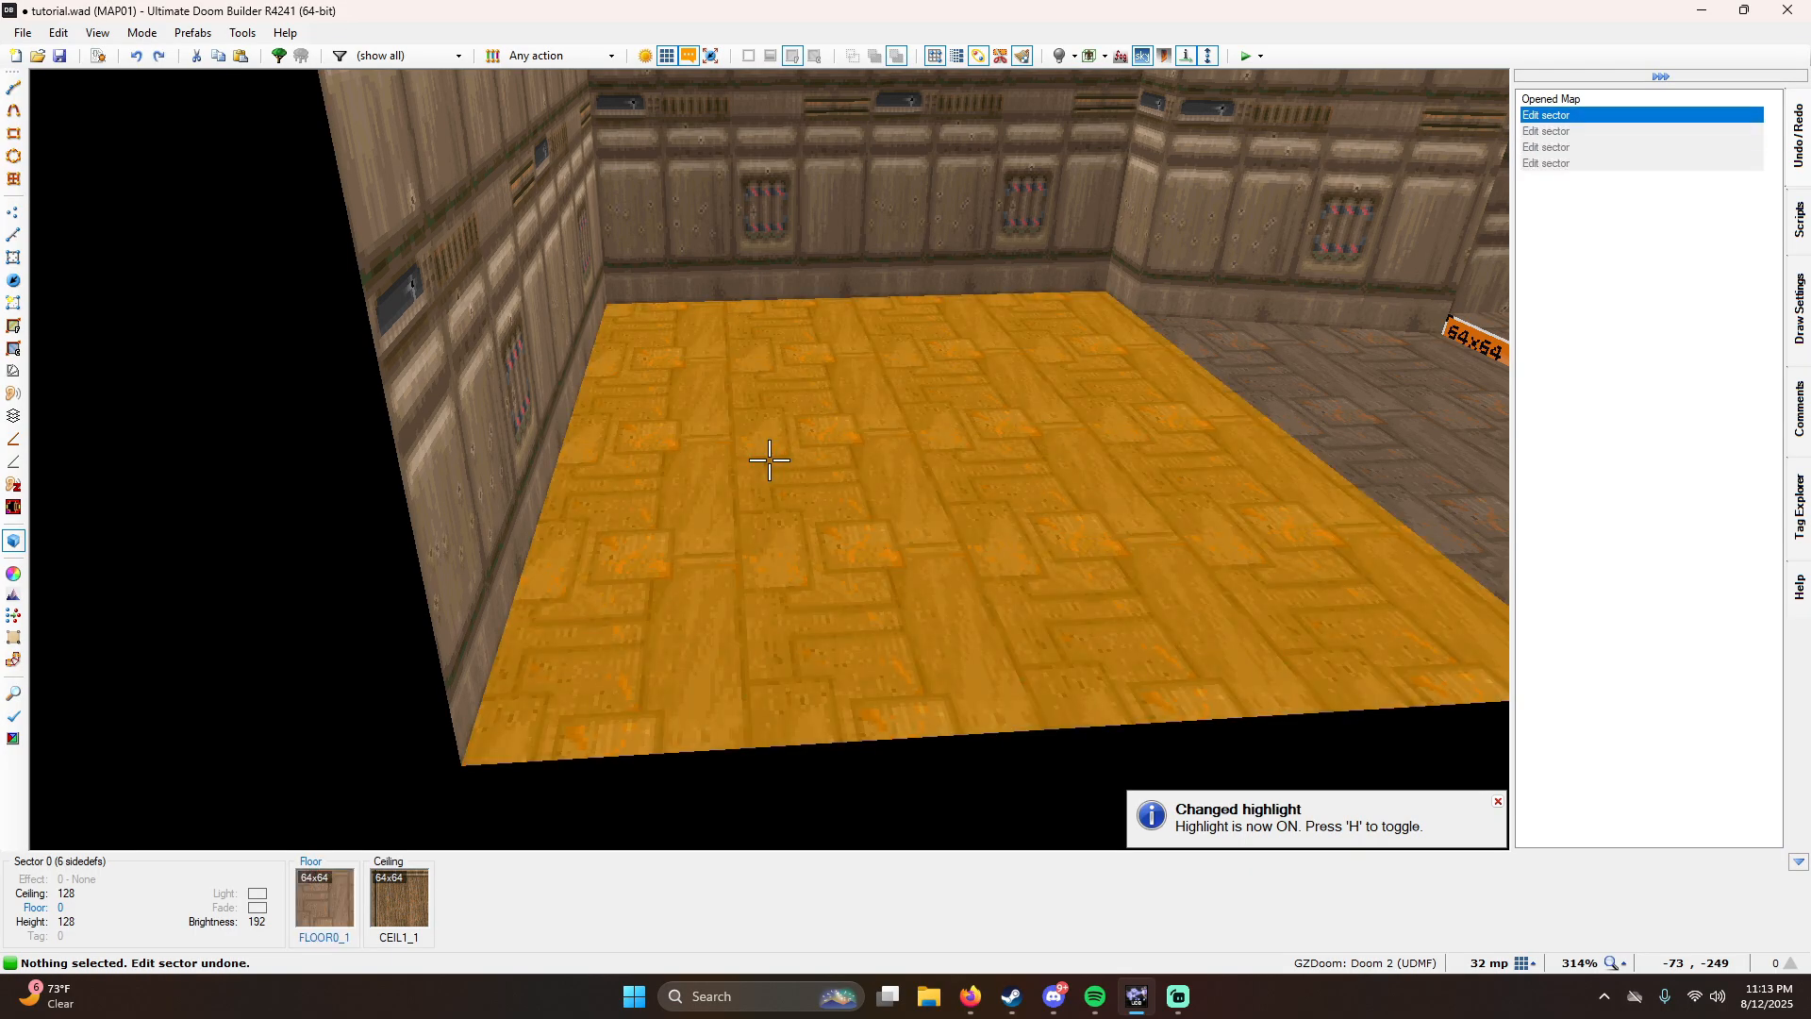
# Step: Change the starting room's floor texture to FLOOR4_8 and view it without highlighting
pyautogui.press('d')
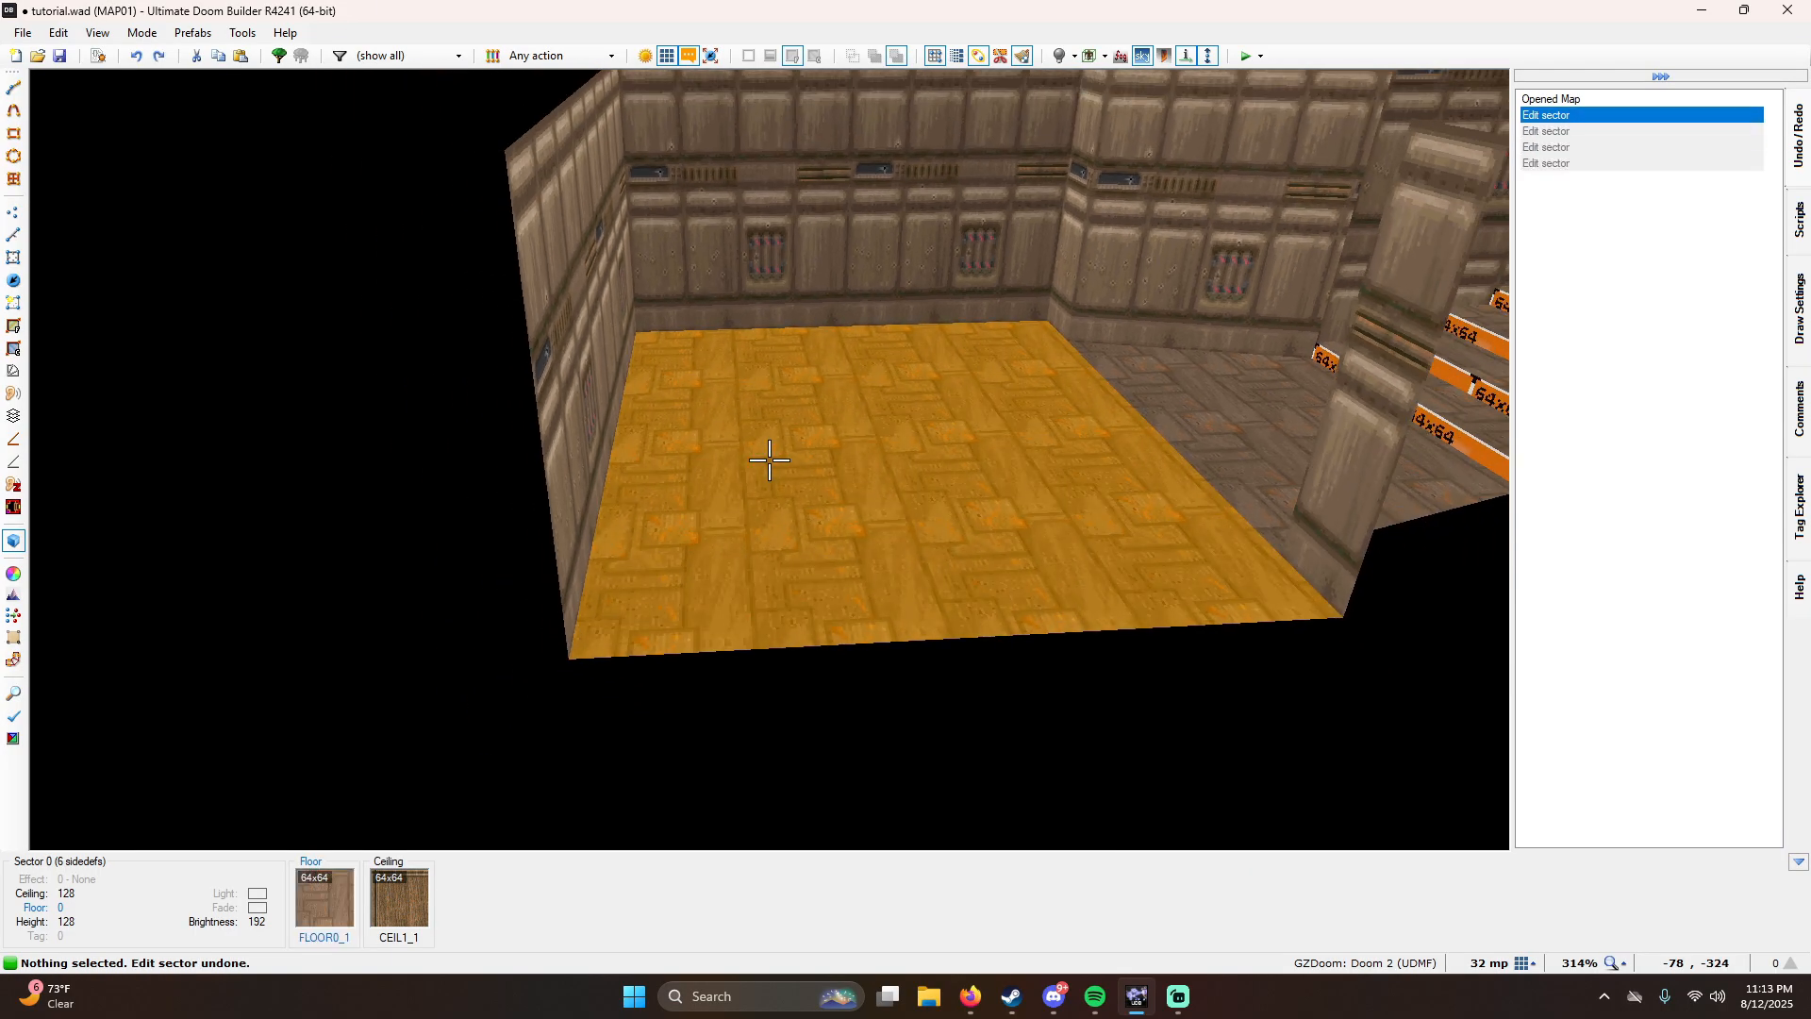
pyautogui.press('e')
pyautogui.click(769, 460)
pyautogui.rightClick(770, 461)
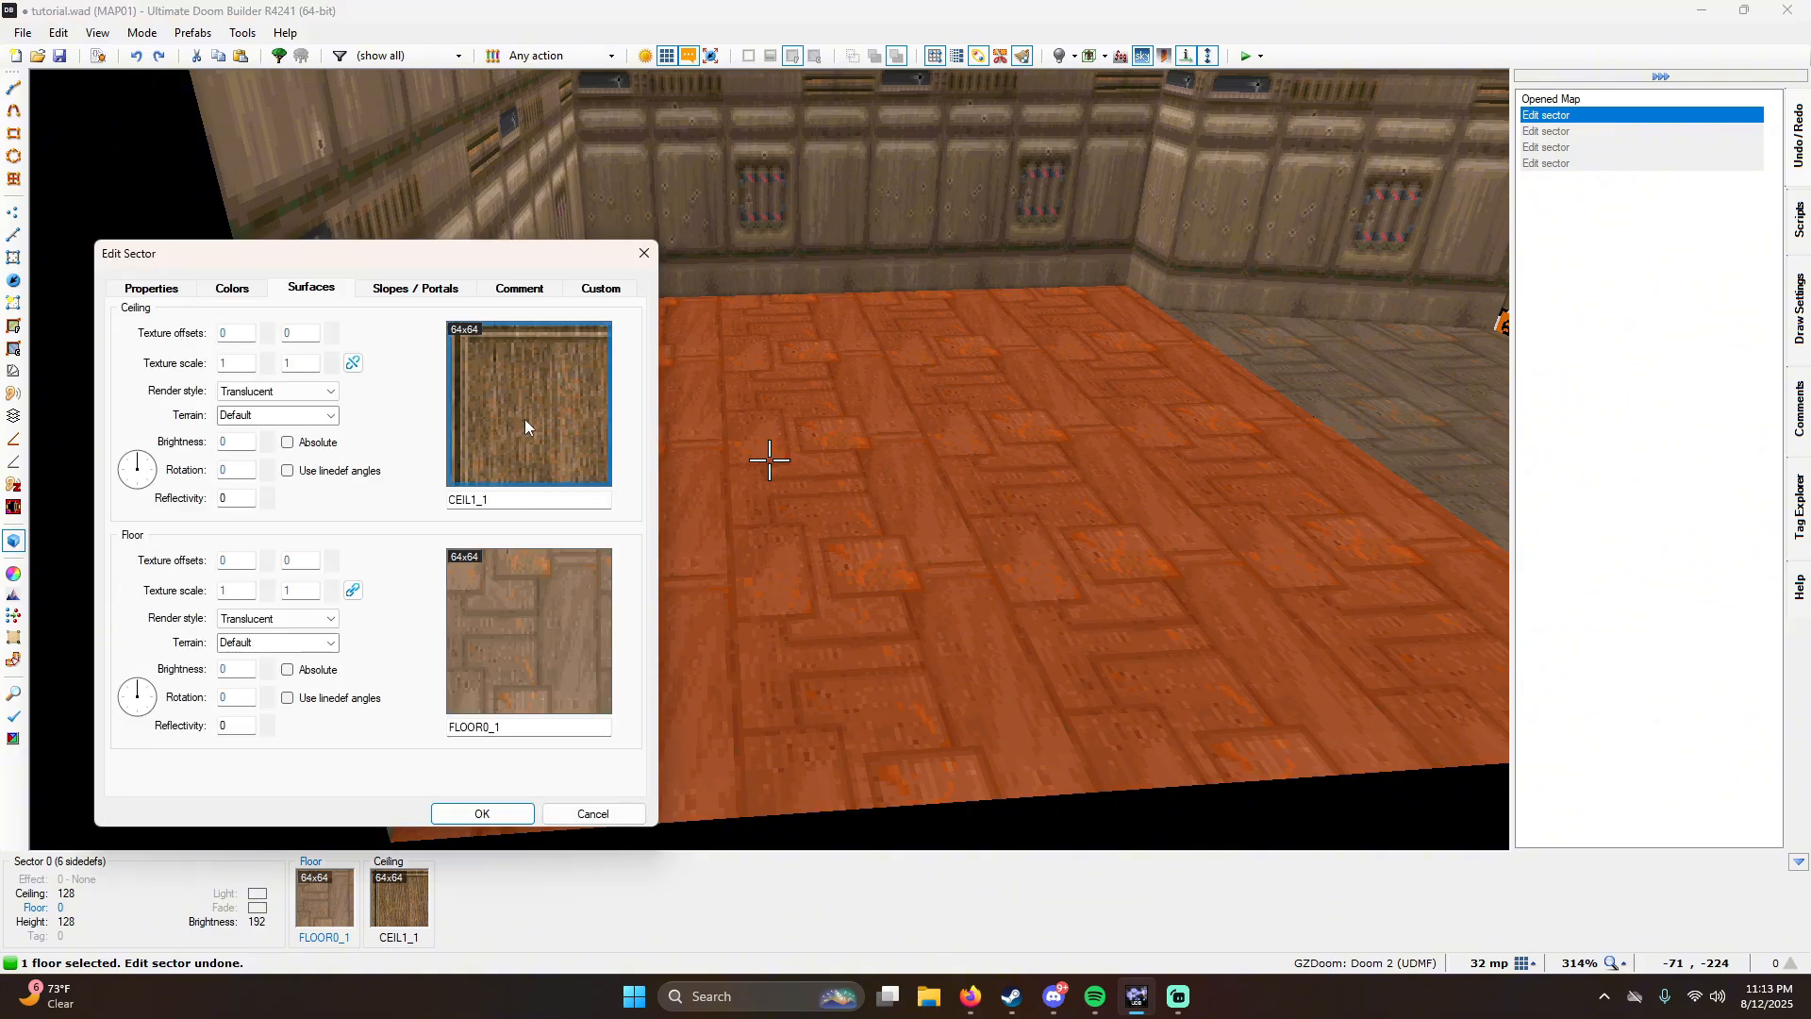
pyautogui.scroll(-10, 755, 356)
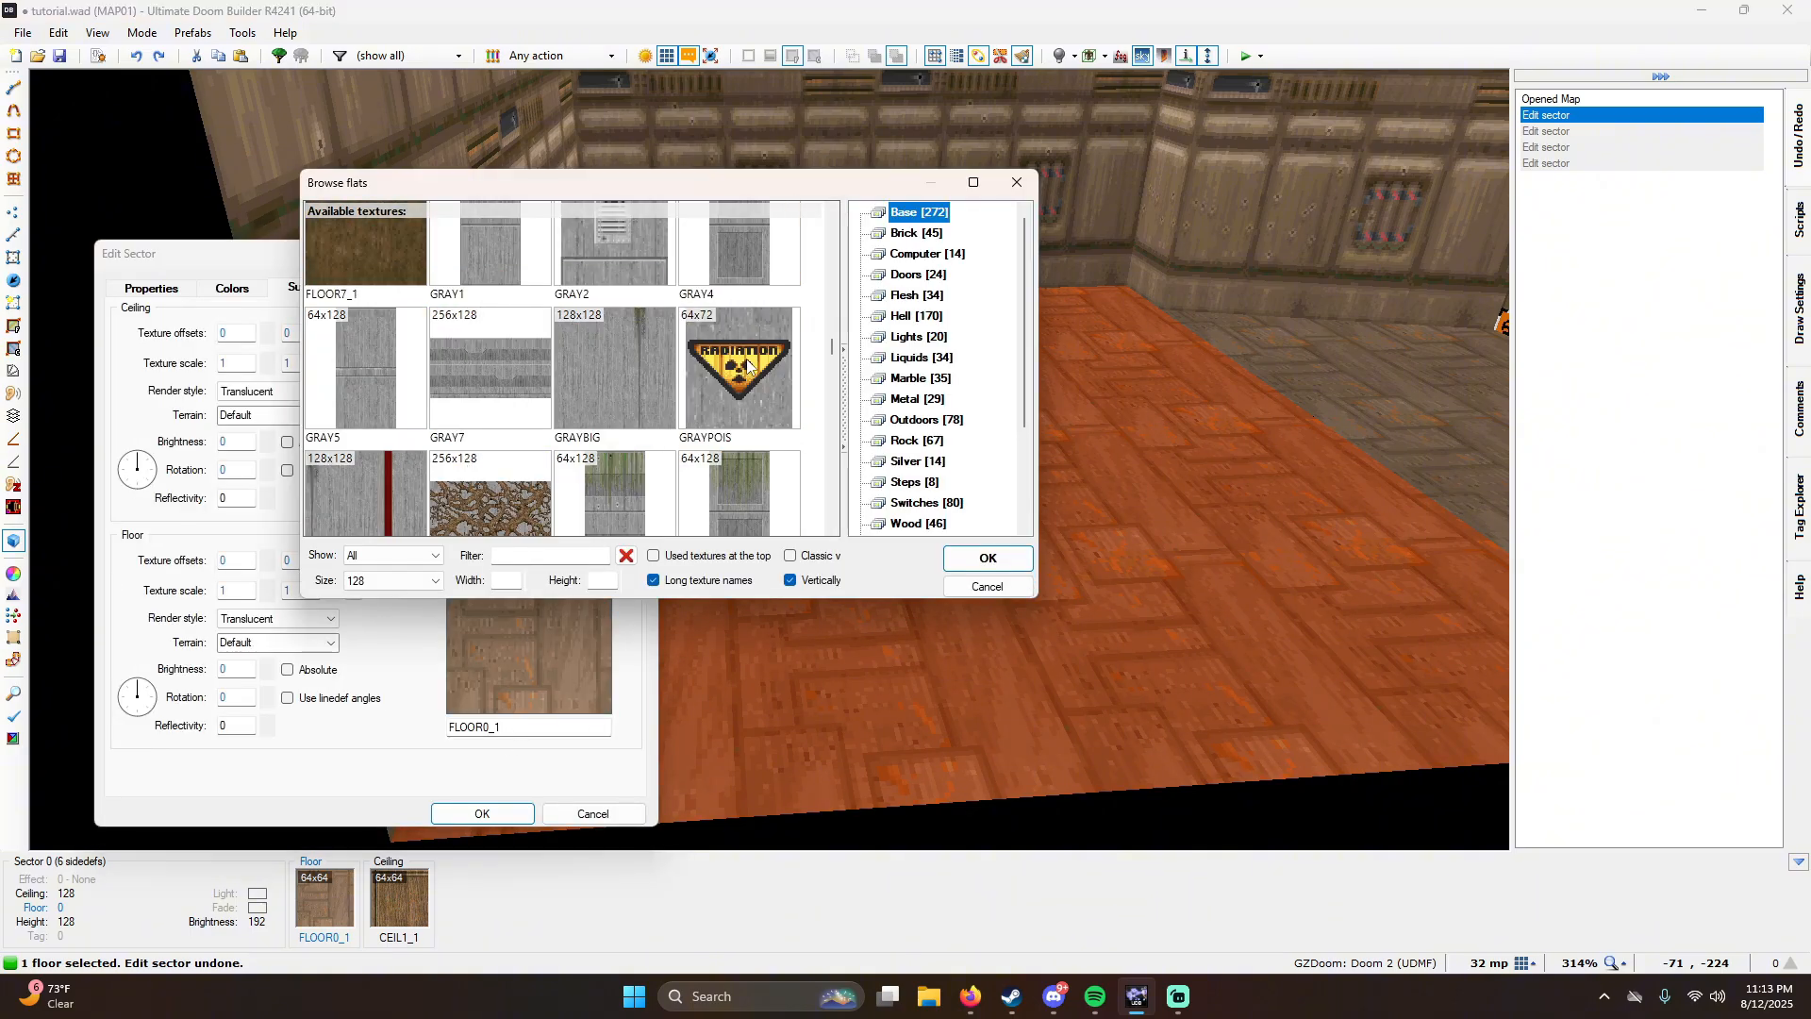
pyautogui.scroll(3, 747, 363)
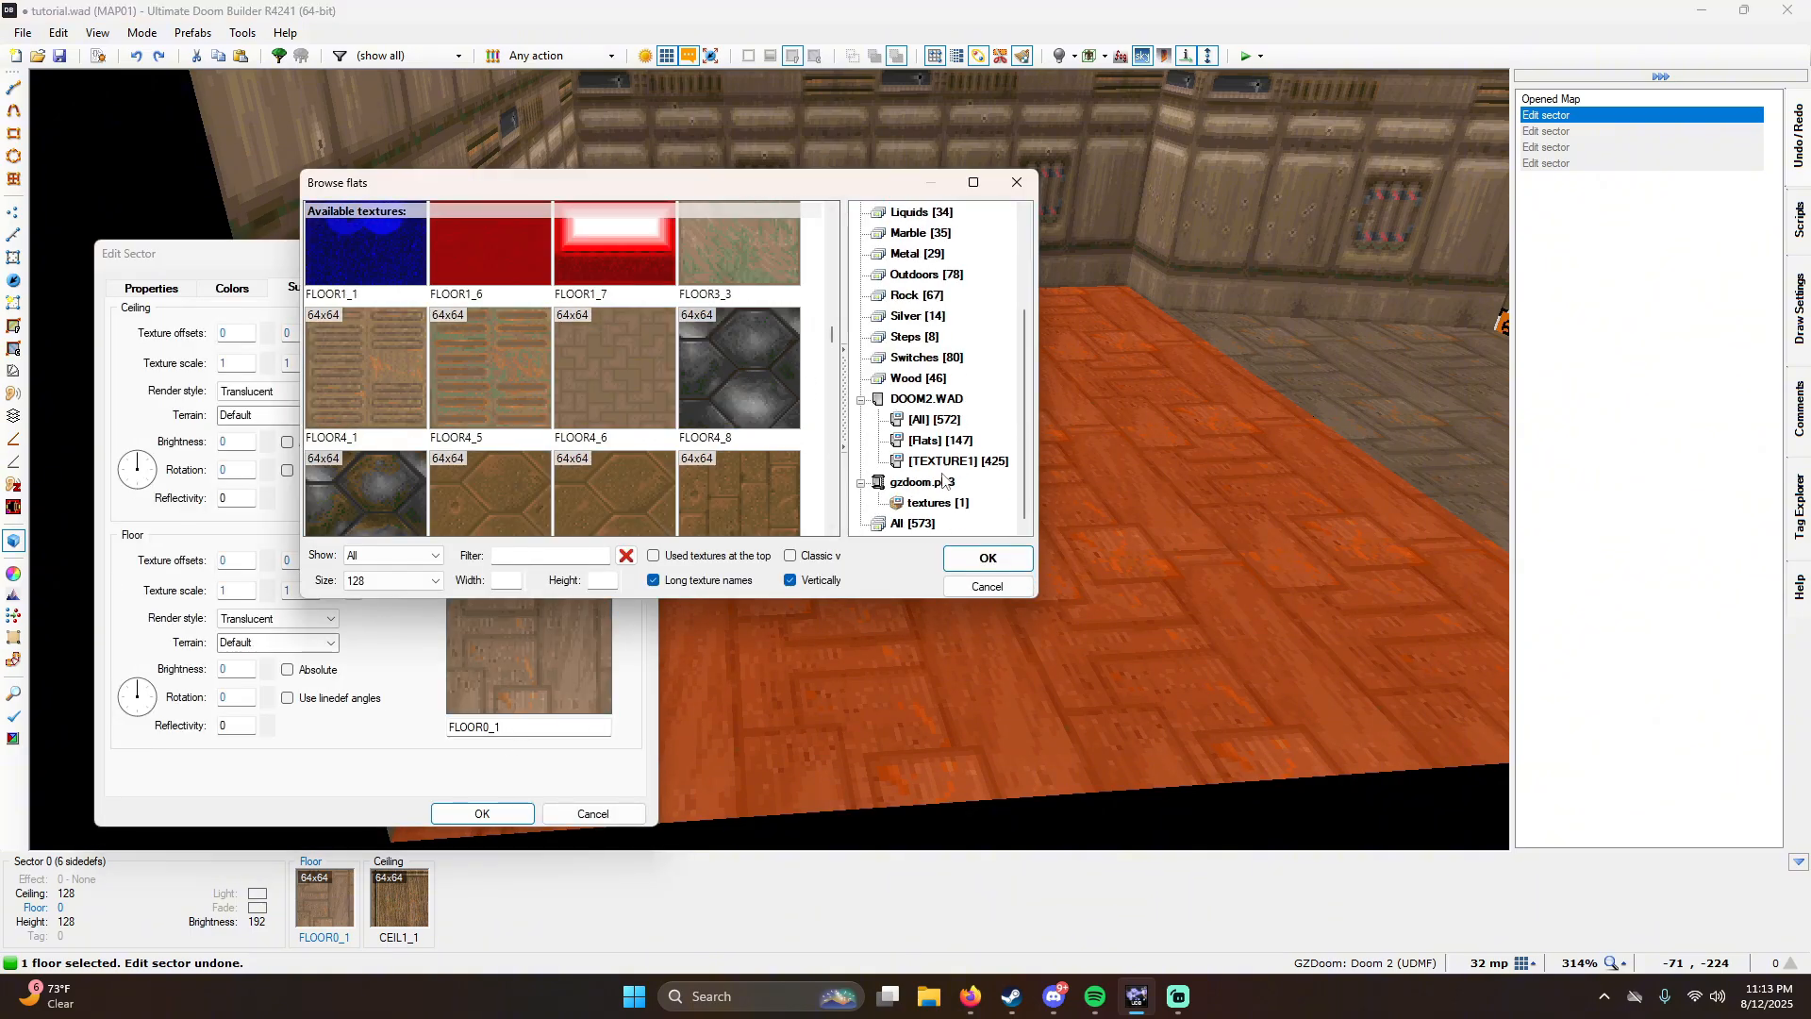
pyautogui.doubleClick(706, 368)
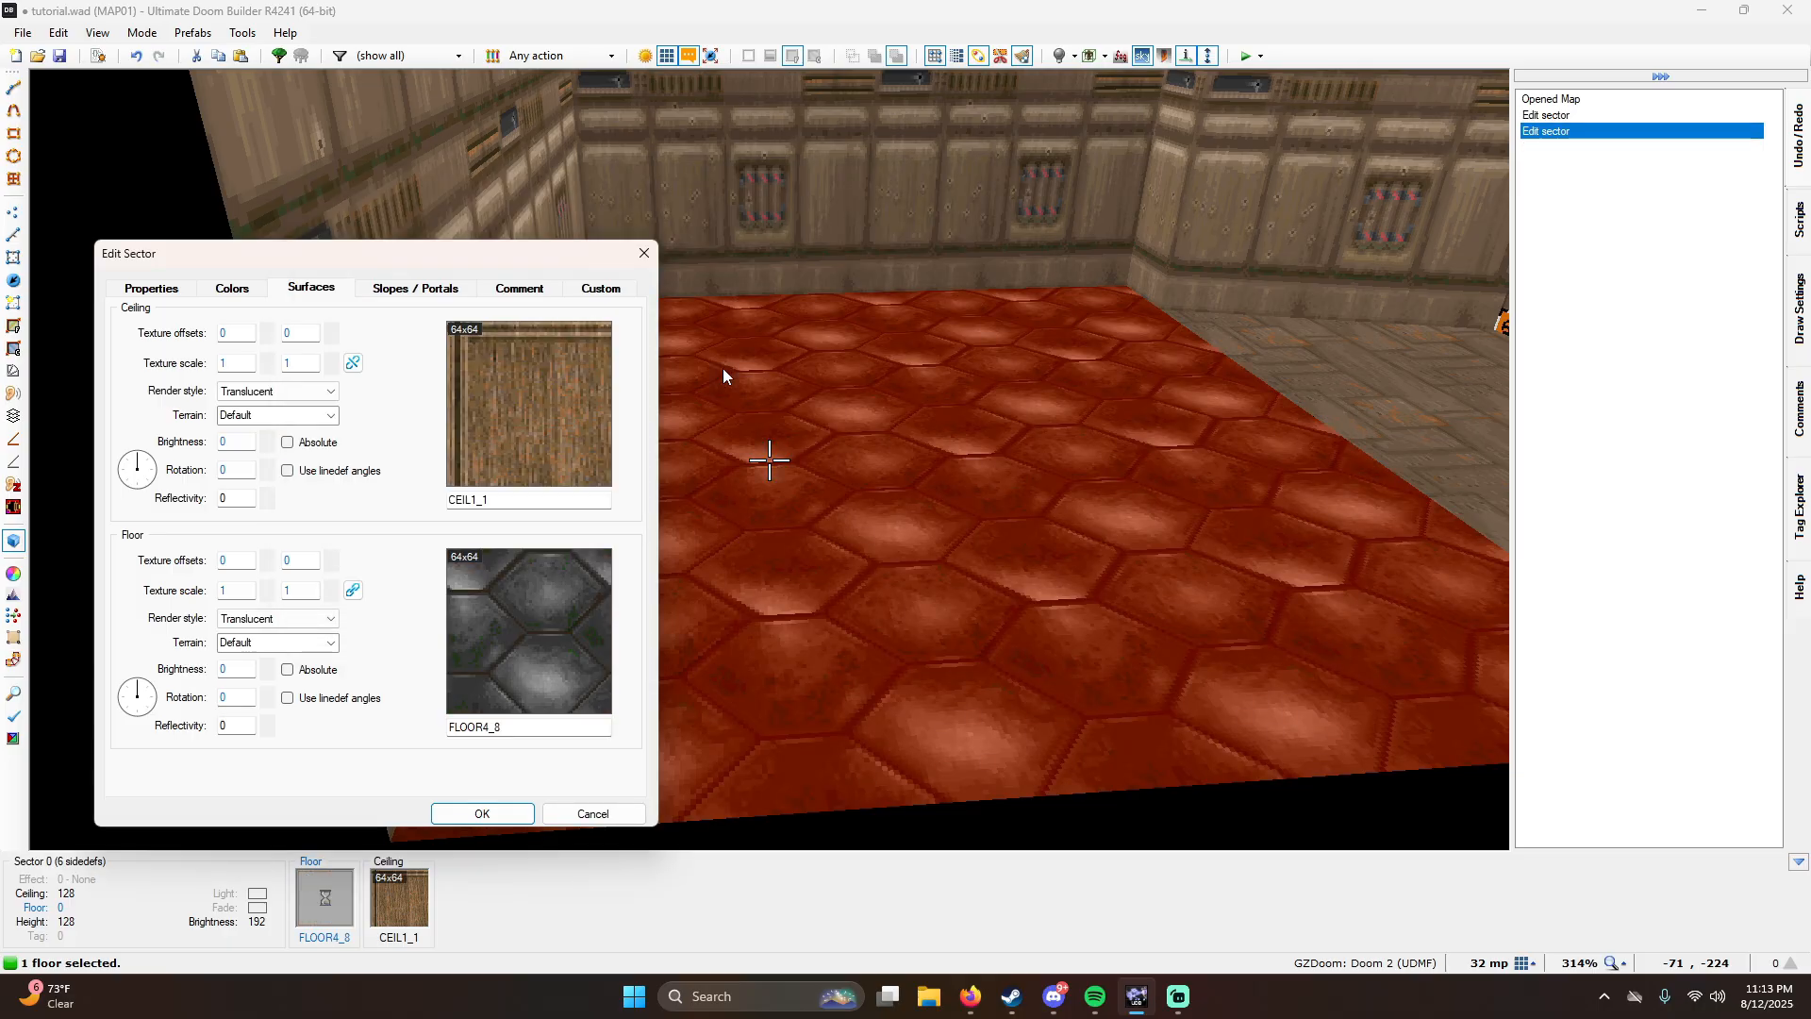
pyautogui.click(501, 815)
pyautogui.press('h')
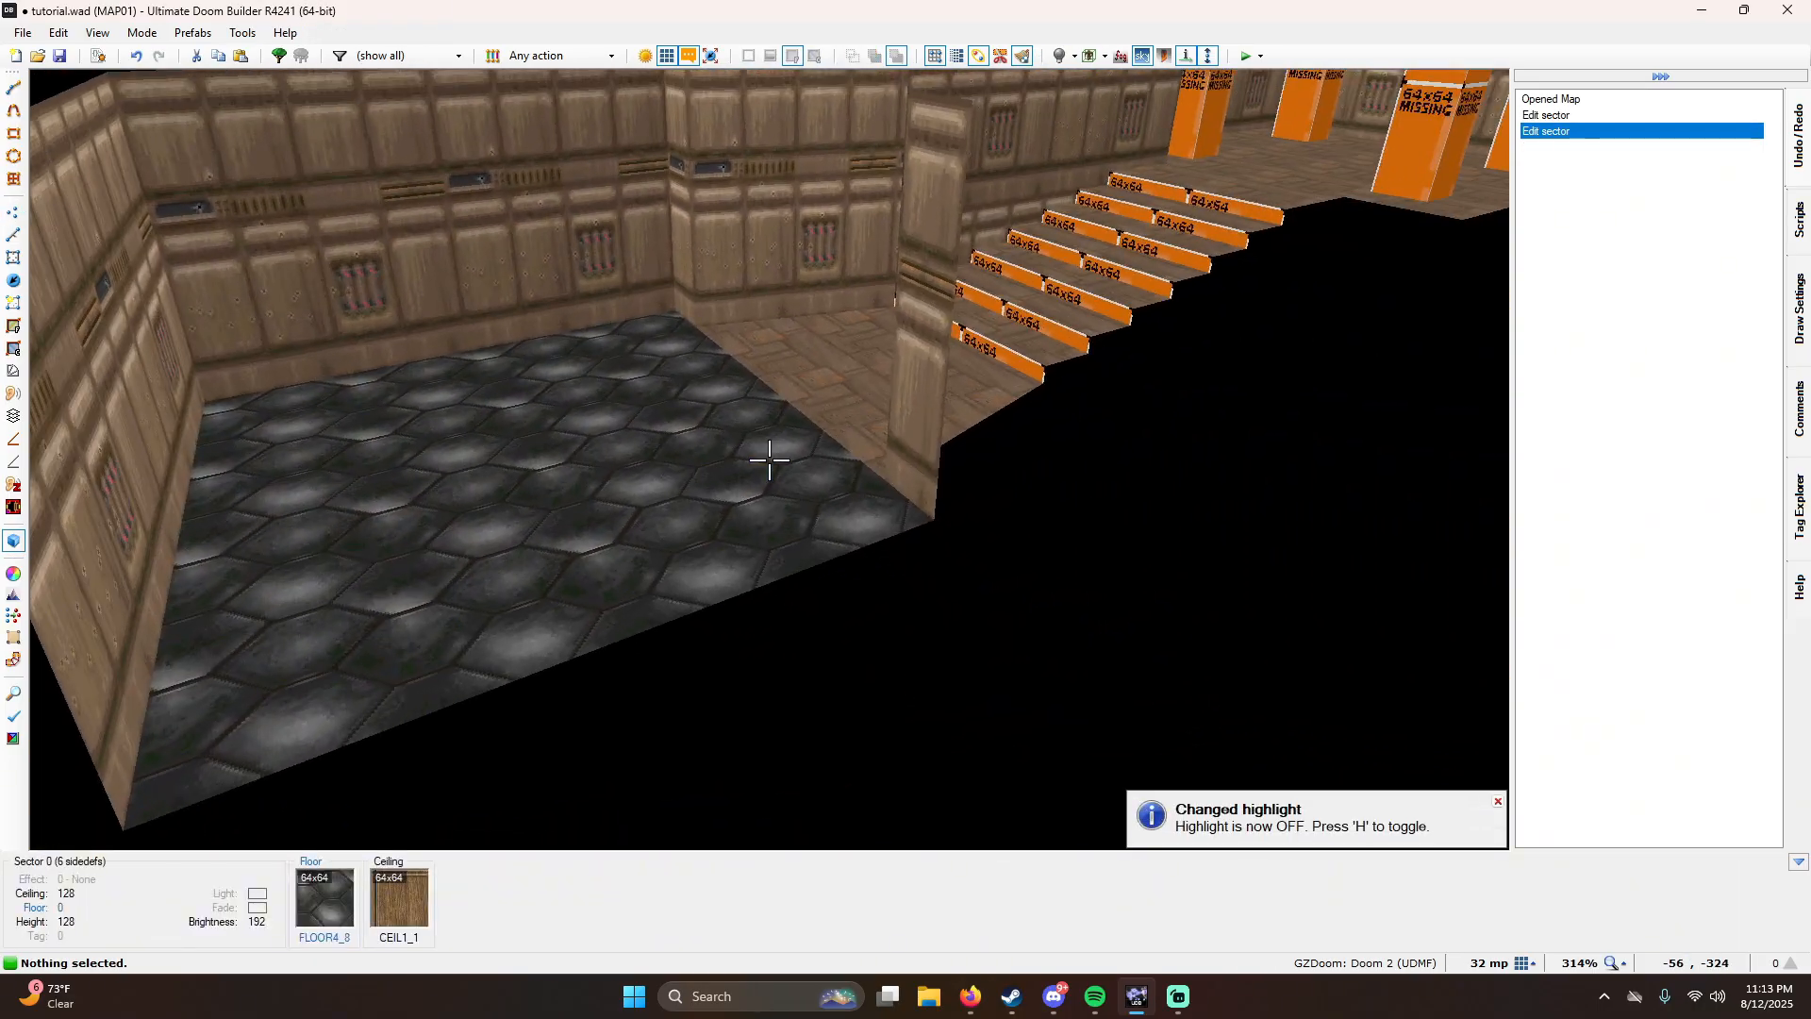
# Step: Turn highlighting back on and copy the starting room's FLOOR4_8 floor texture onto the tapered floor in front of the stairs
pyautogui.press('h')
pyautogui.hotkey('ctrl', 'c')
pyautogui.hotkey('ctrl', 'v')
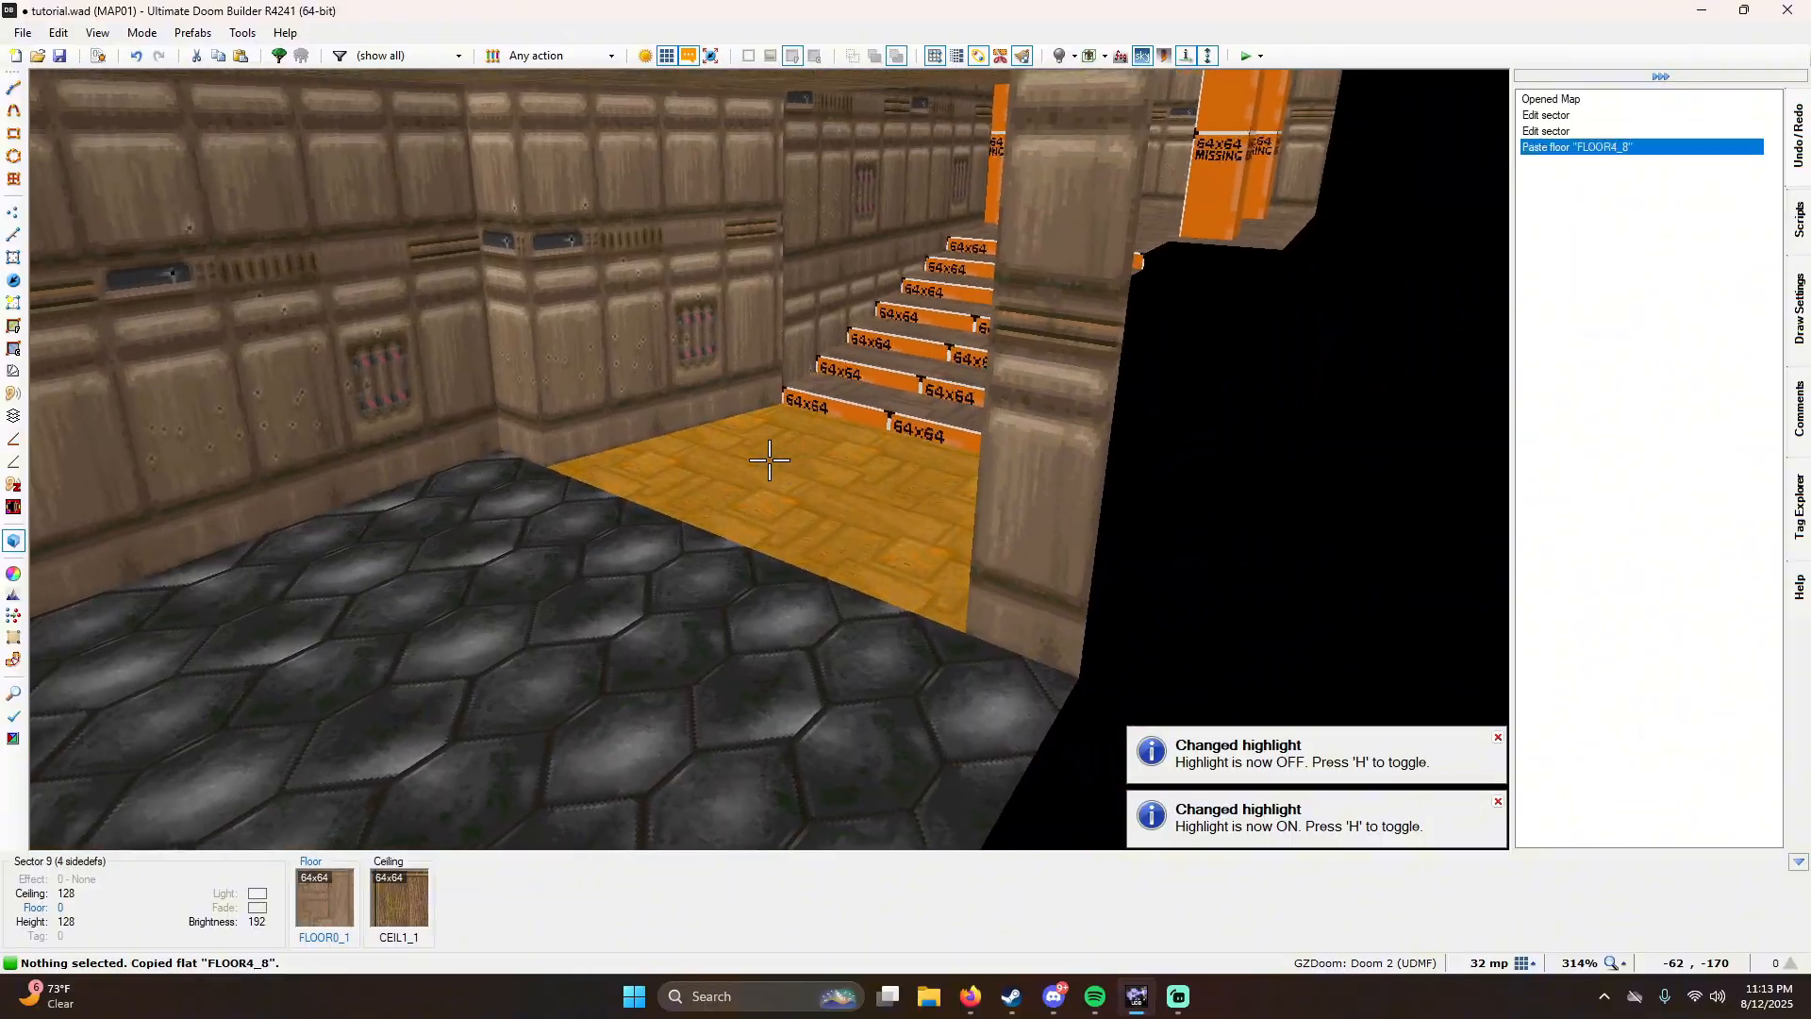
pyautogui.hotkey('ctrl', 'v')
pyautogui.press('g')
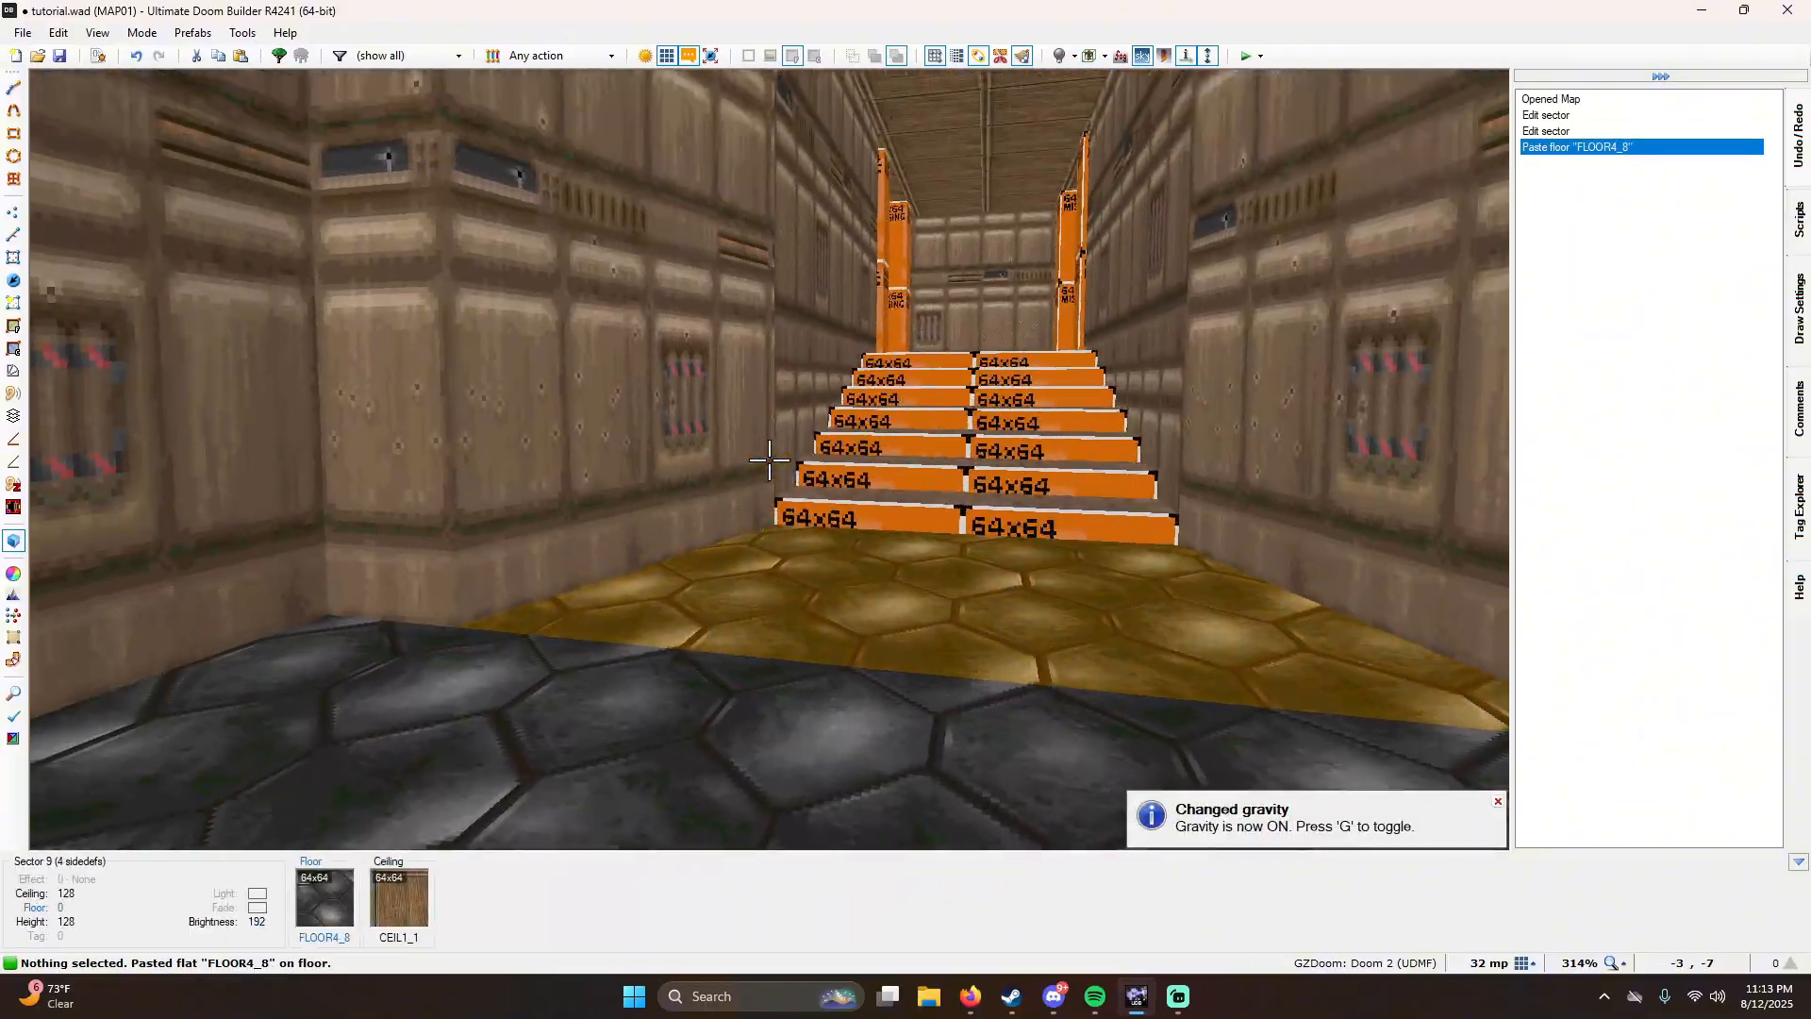
pyautogui.press('g')
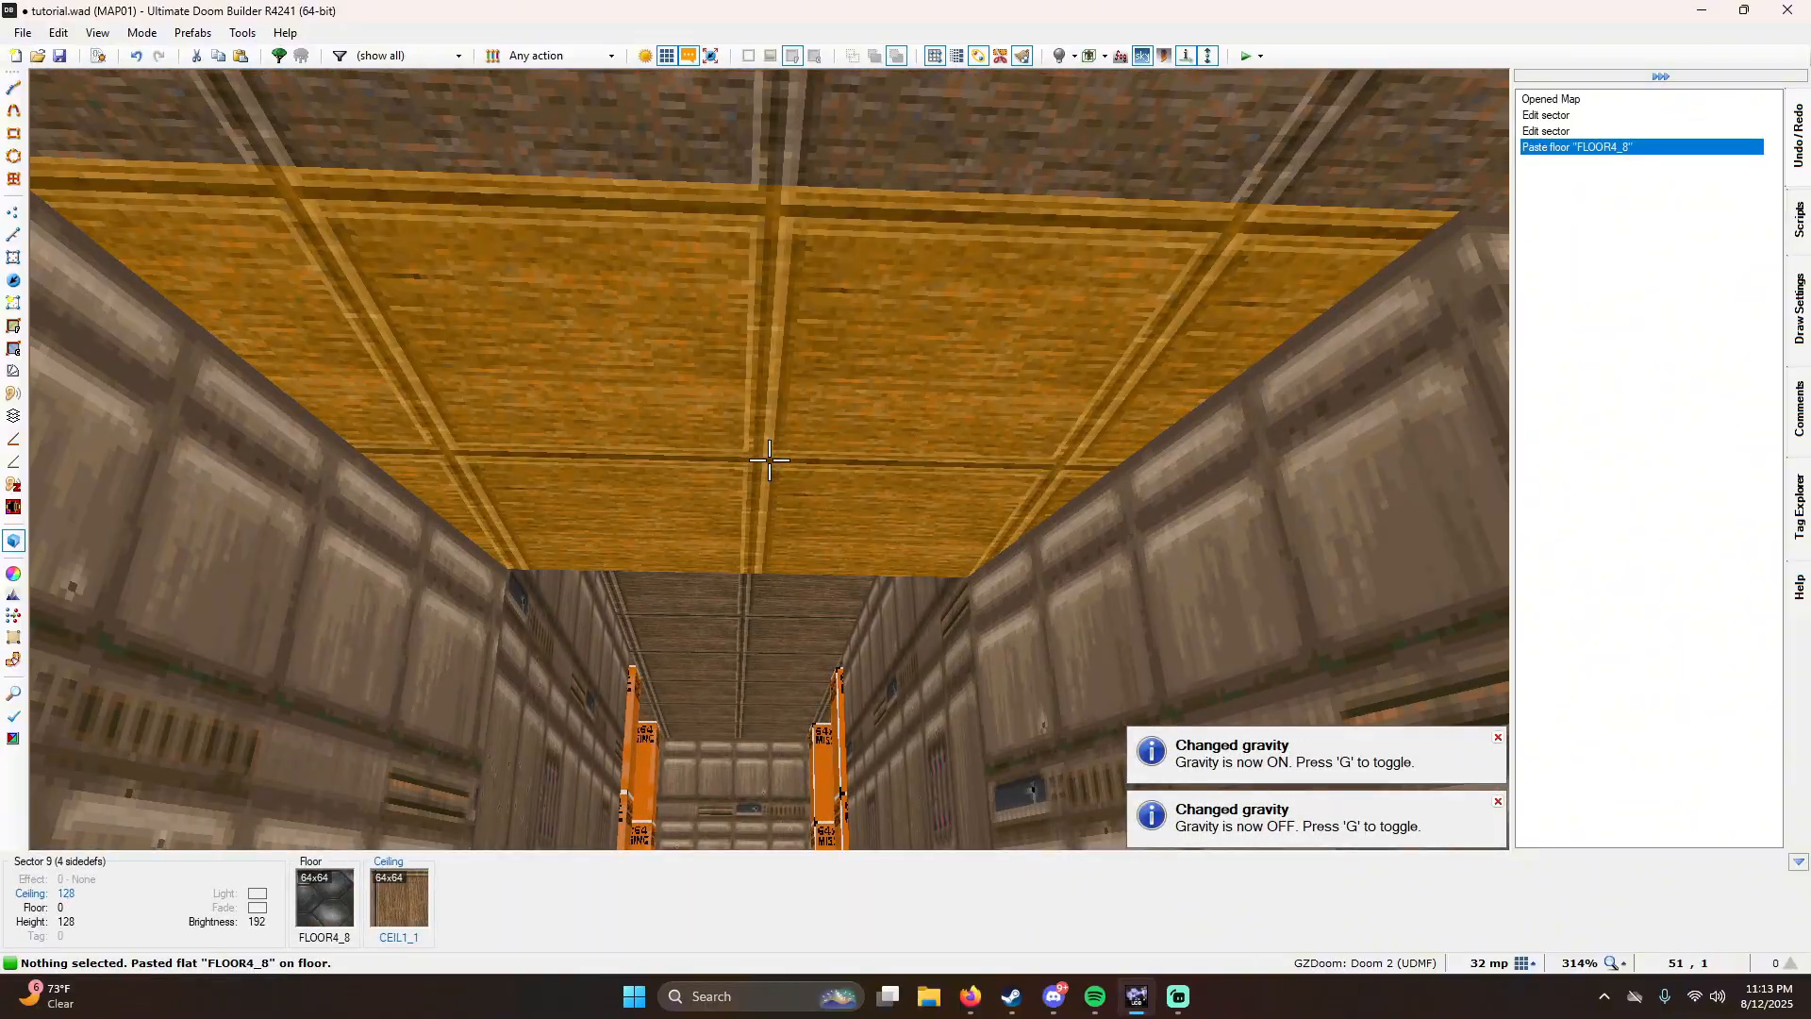
# Step: Select the ceilings of the starting room and the tapered passage and apply CEIL1_2 from DOOM2.WAD's flats
pyautogui.click(770, 460)
pyautogui.click(769, 461)
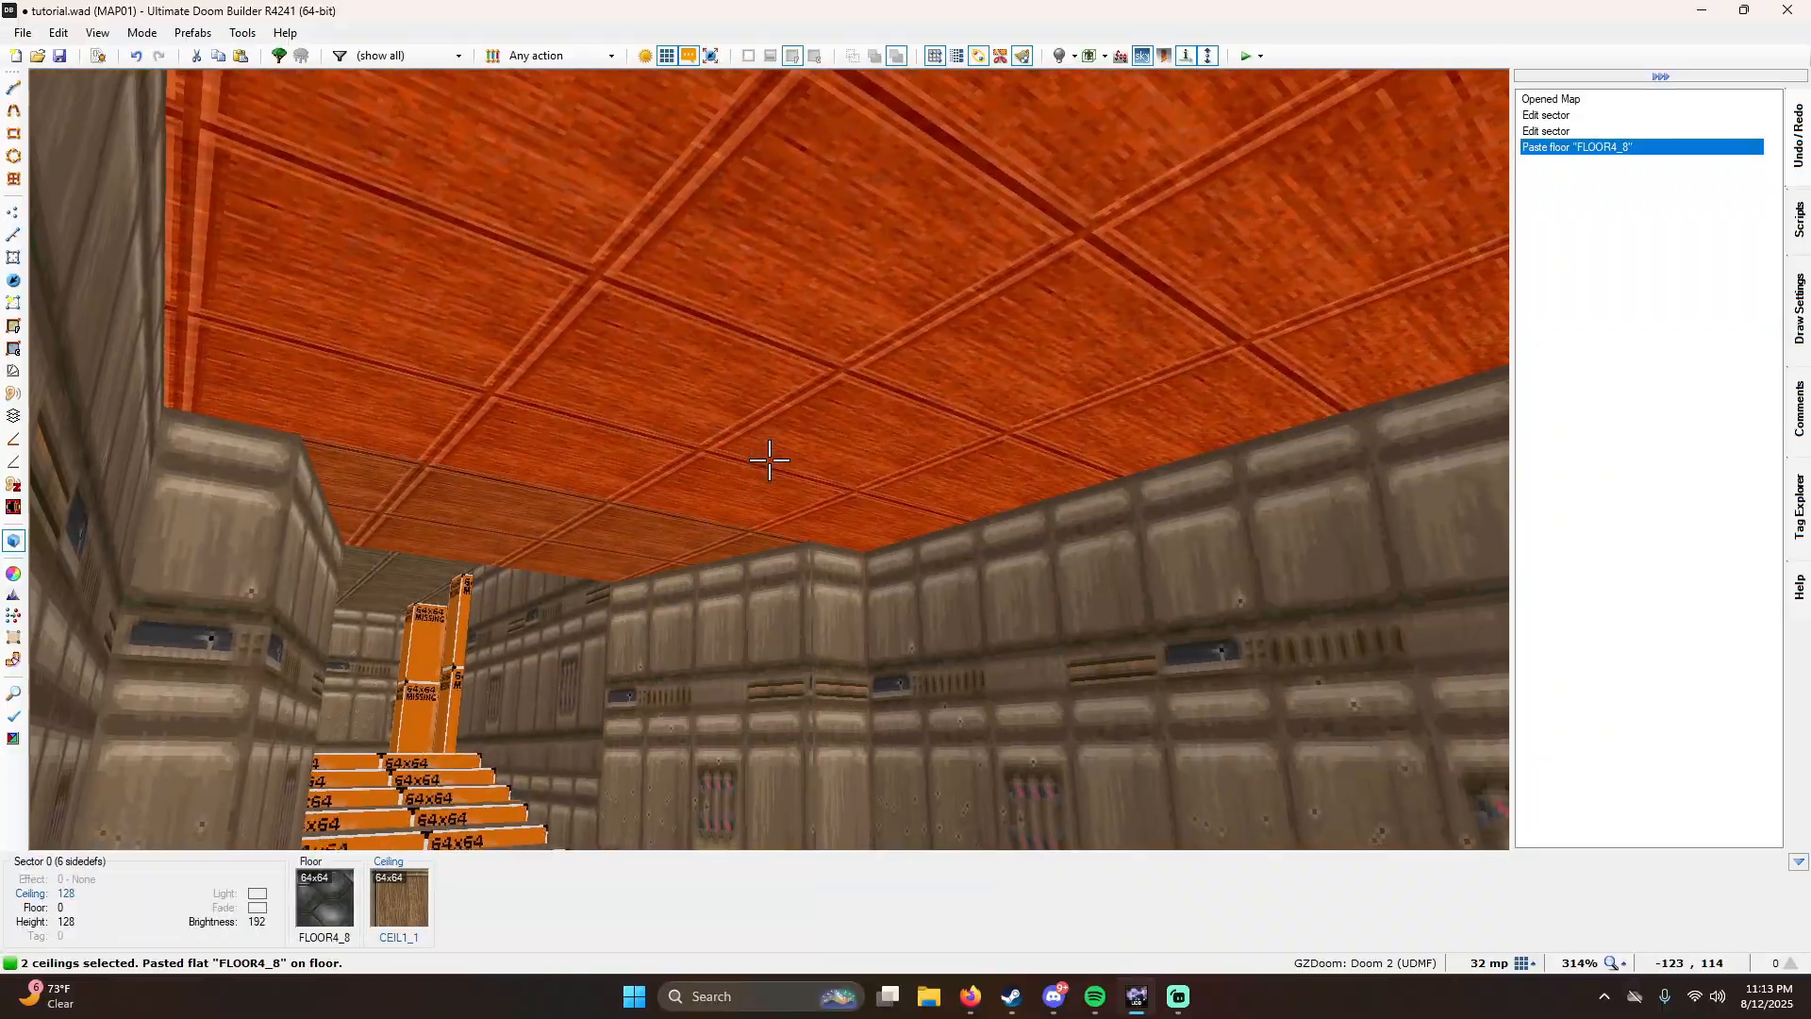
pyautogui.rightClick(769, 460)
pyautogui.click(529, 386)
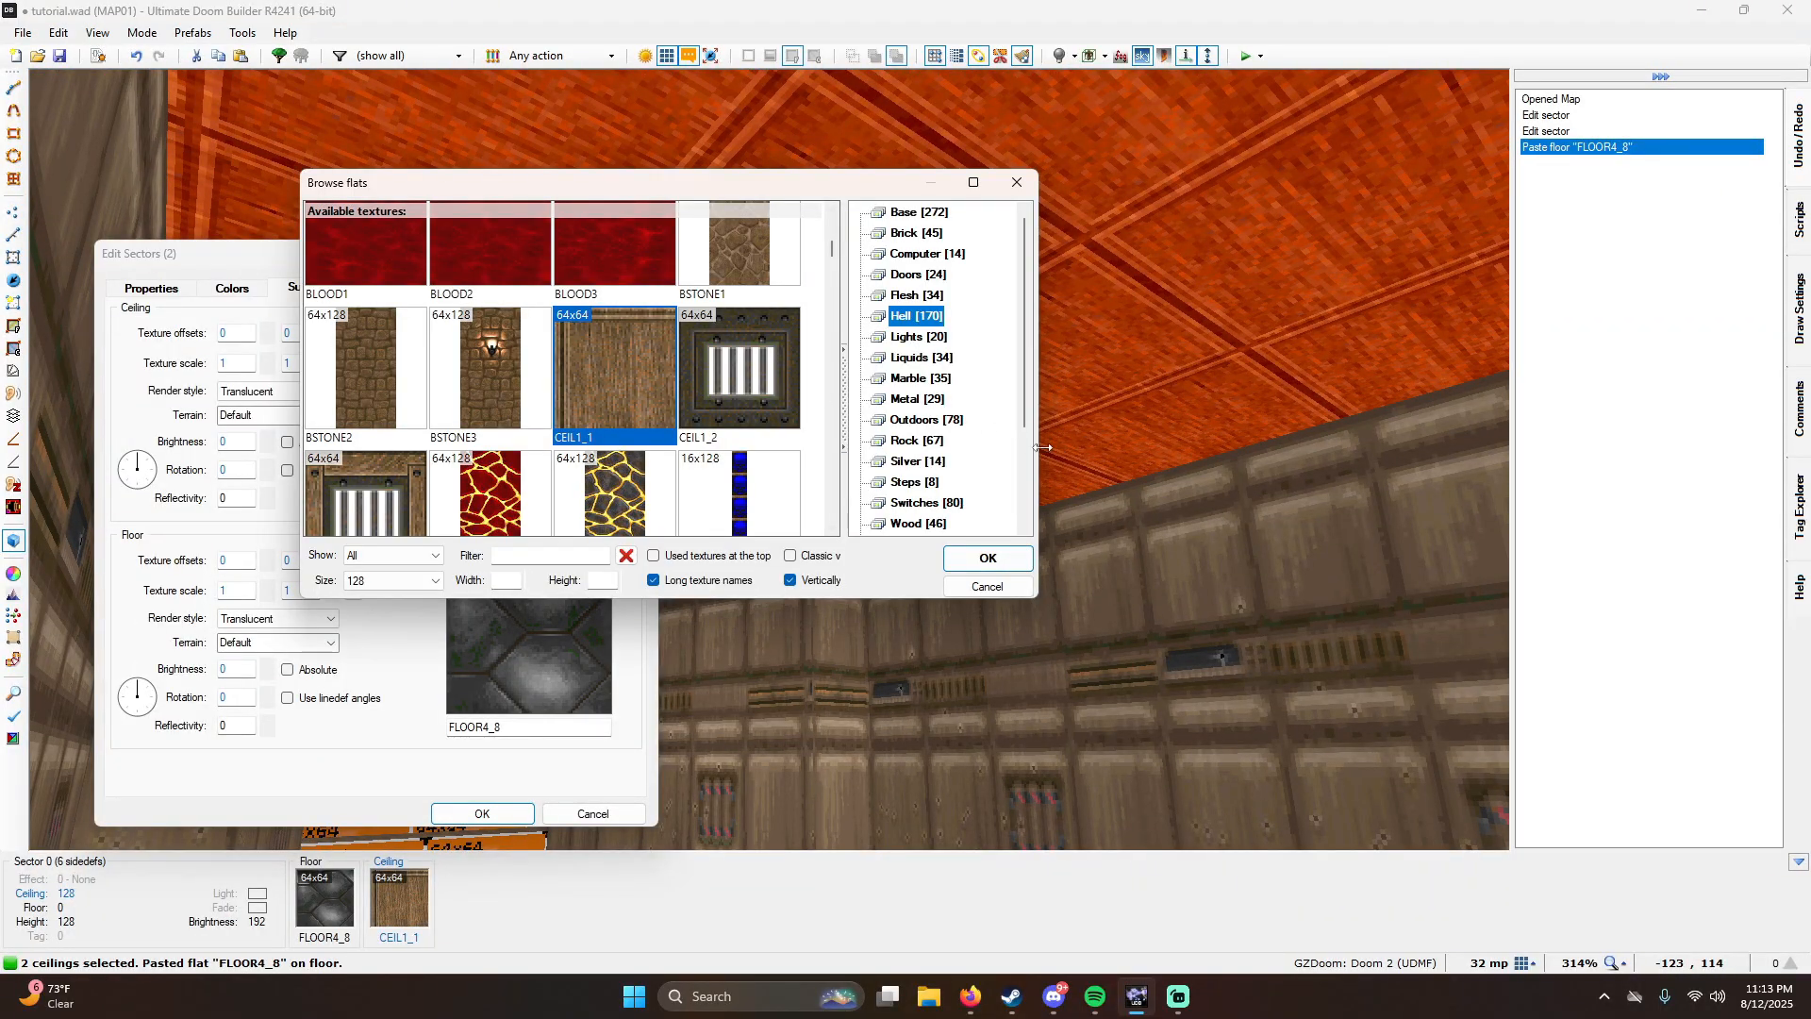
pyautogui.click(943, 440)
pyautogui.scroll(-1, 691, 376)
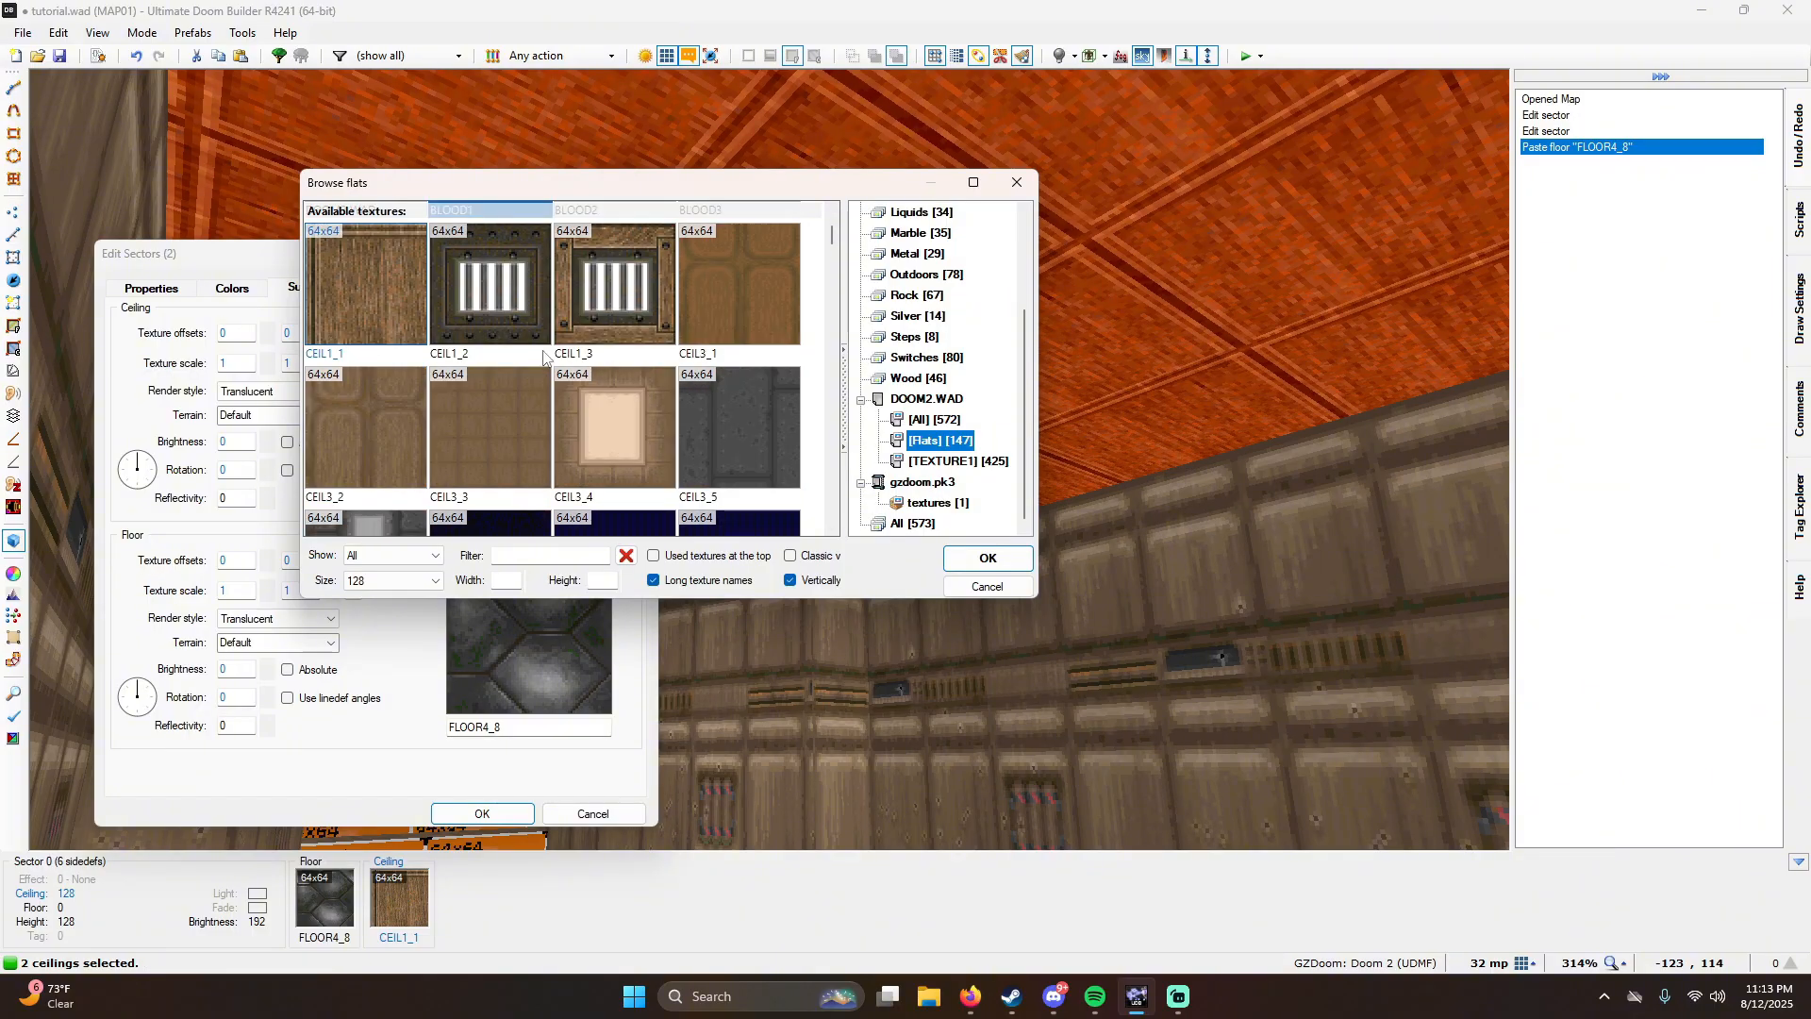
pyautogui.doubleClick(490, 283)
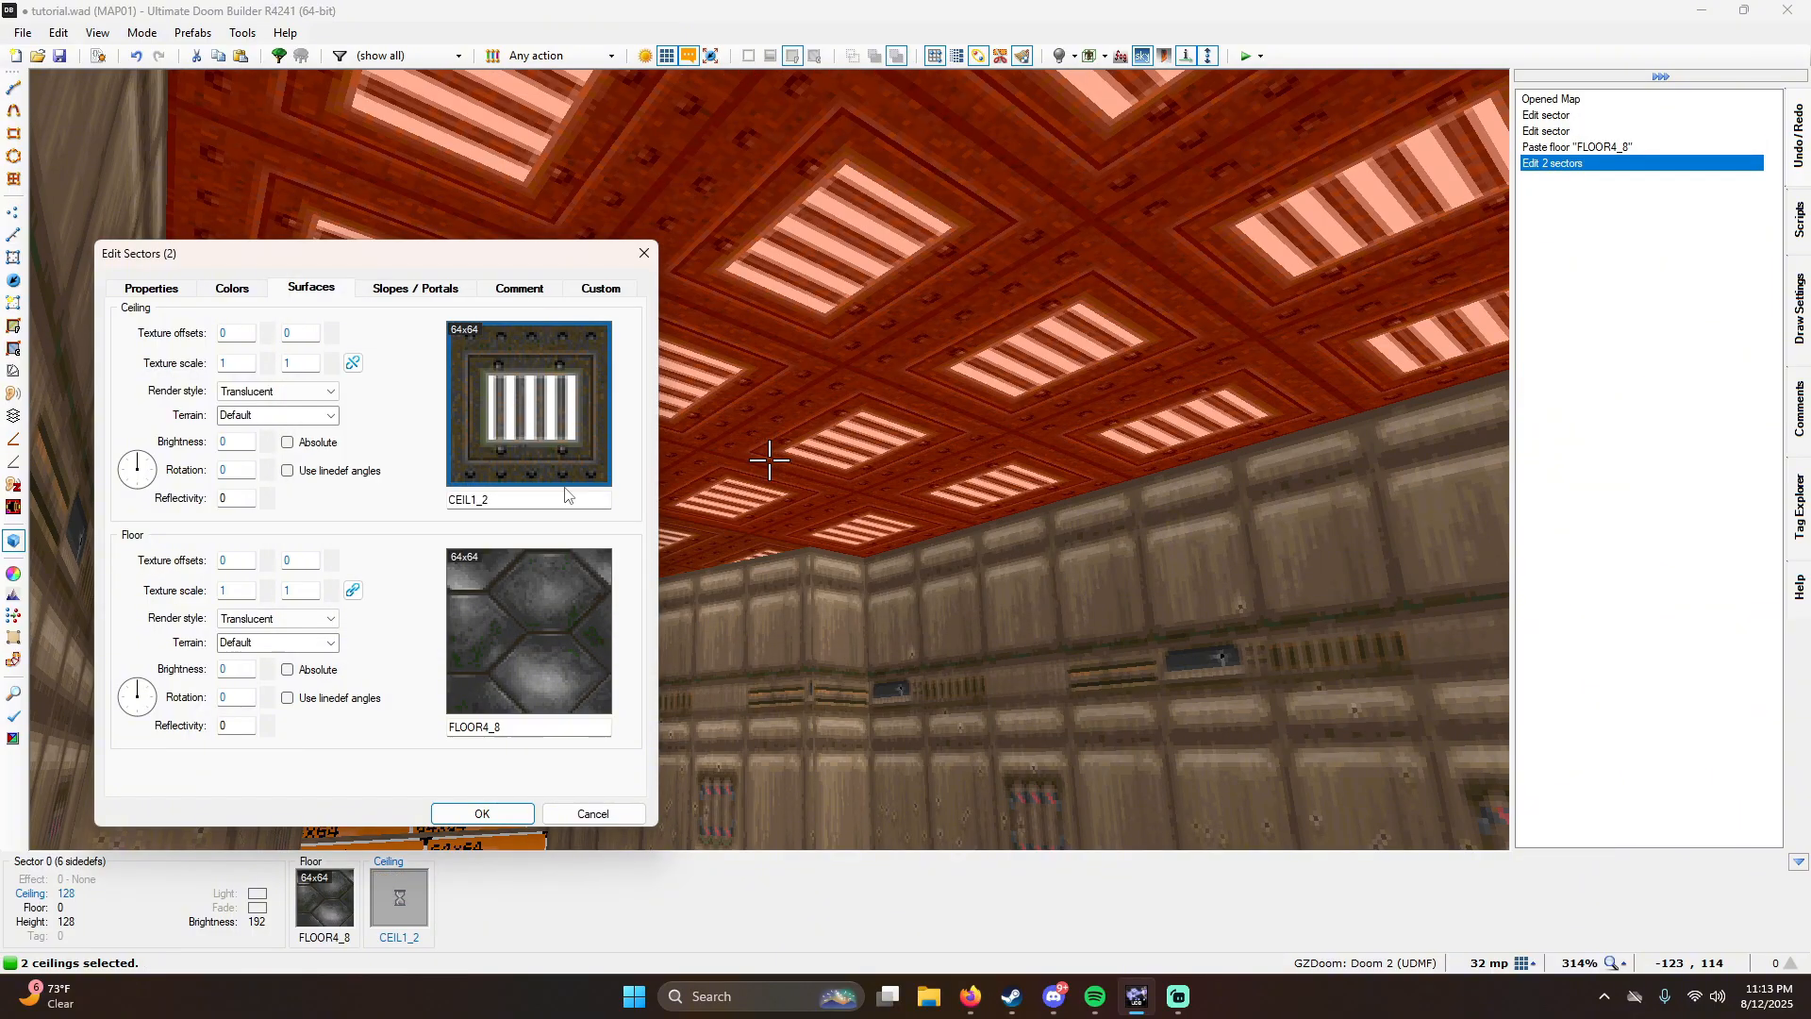
# Step: Change the texture of both selected ceilings to CEIL3_3 and check the room with highlighting off
pyautogui.click(520, 426)
pyautogui.scroll(-2, 731, 370)
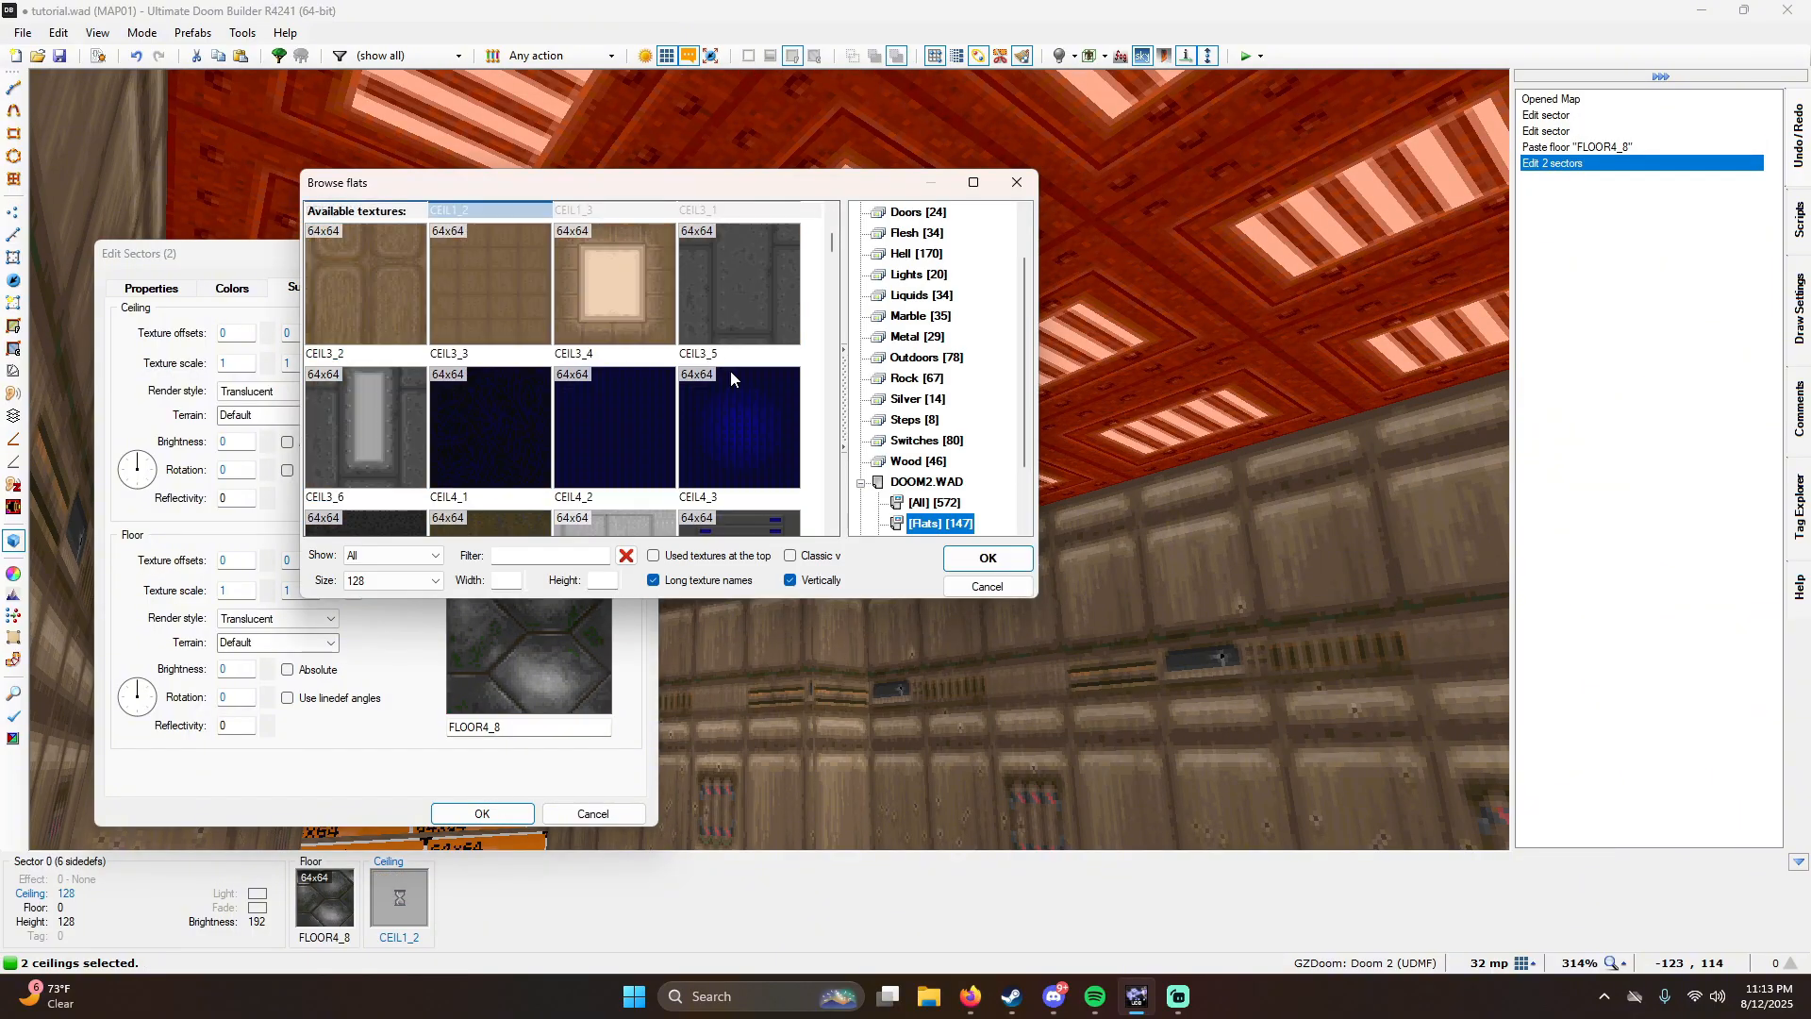
pyautogui.doubleClick(518, 277)
pyautogui.click(482, 813)
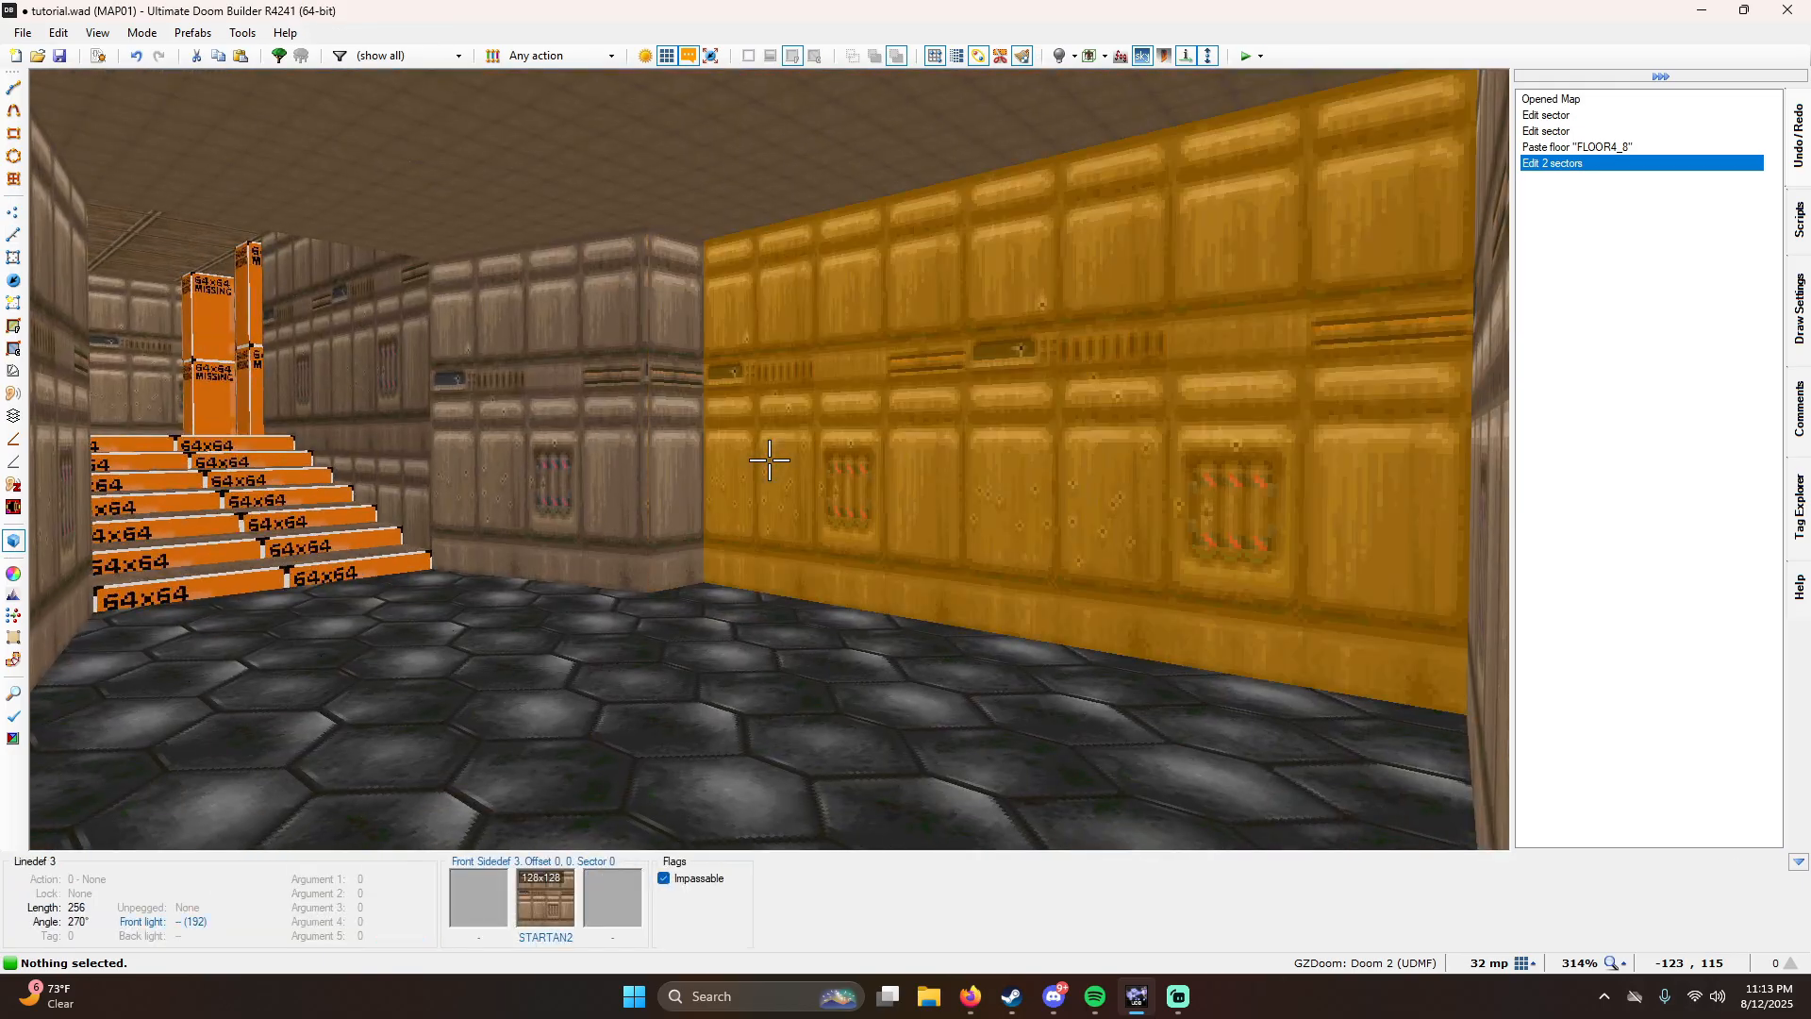
pyautogui.press('h')
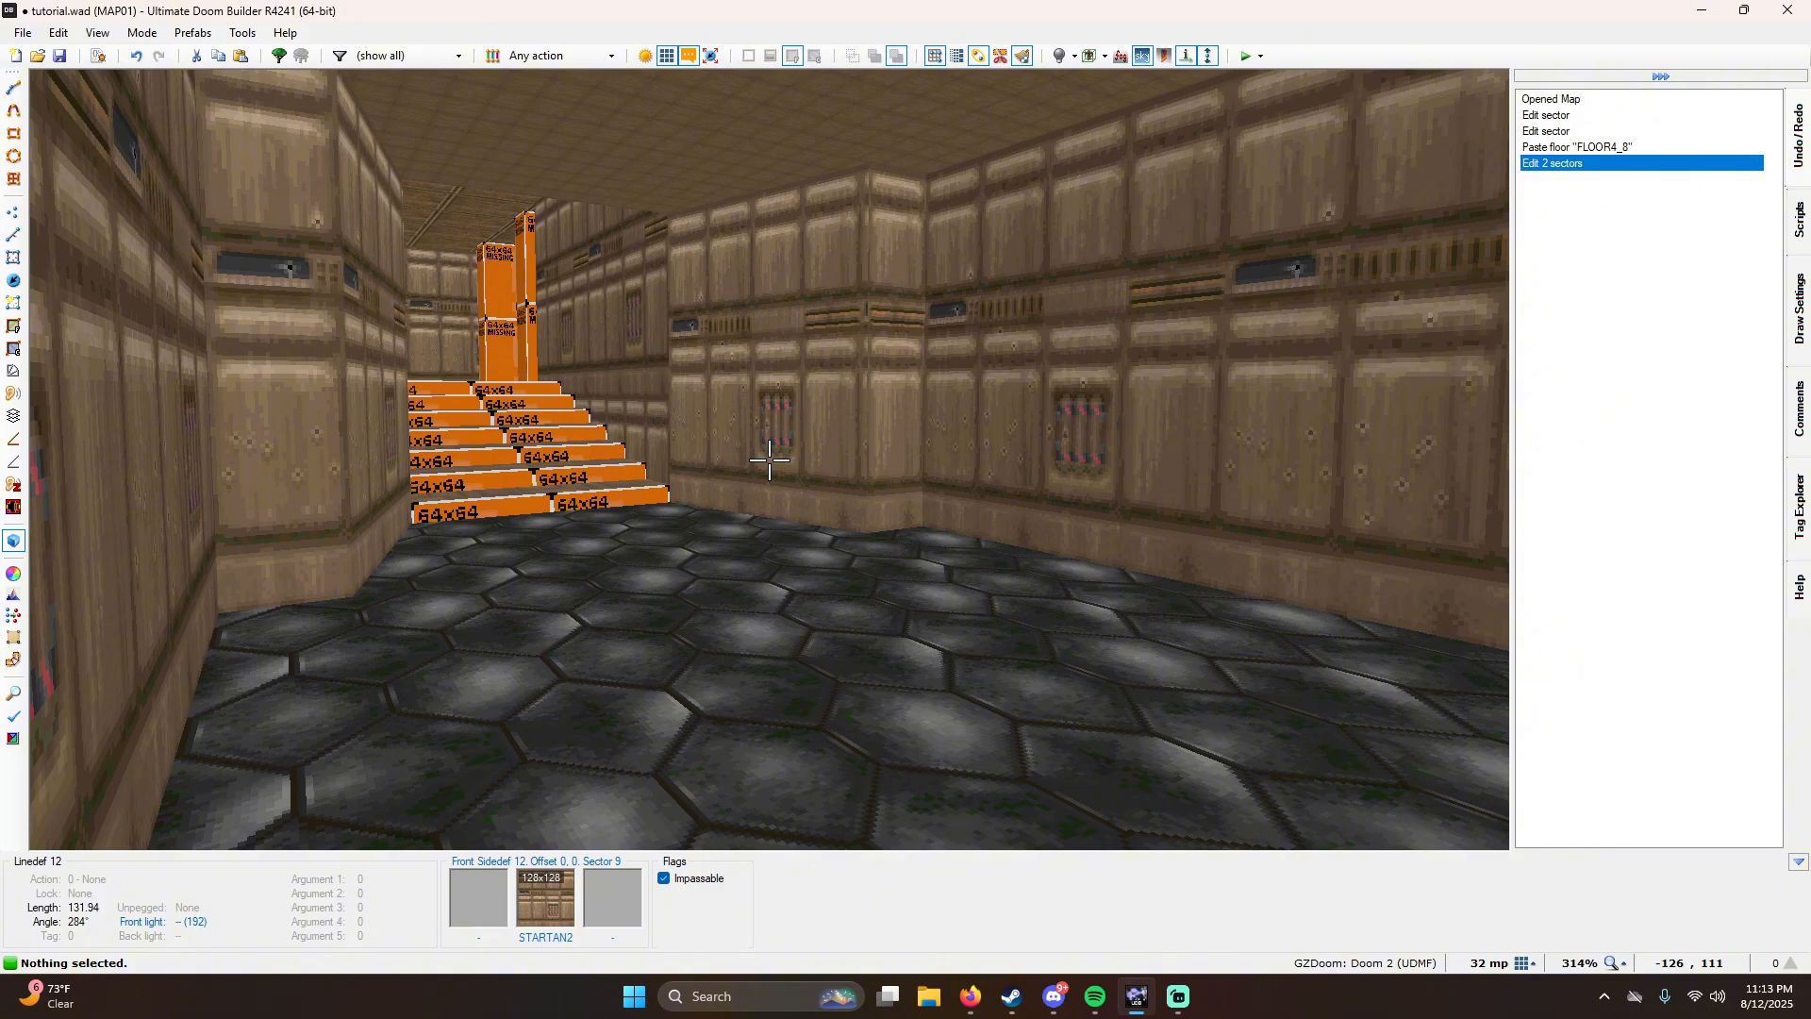
pyautogui.press('h')
# Step: Try selecting individual walls of the starting room and passage, and undo the texture offset change made on them
pyautogui.press('w')
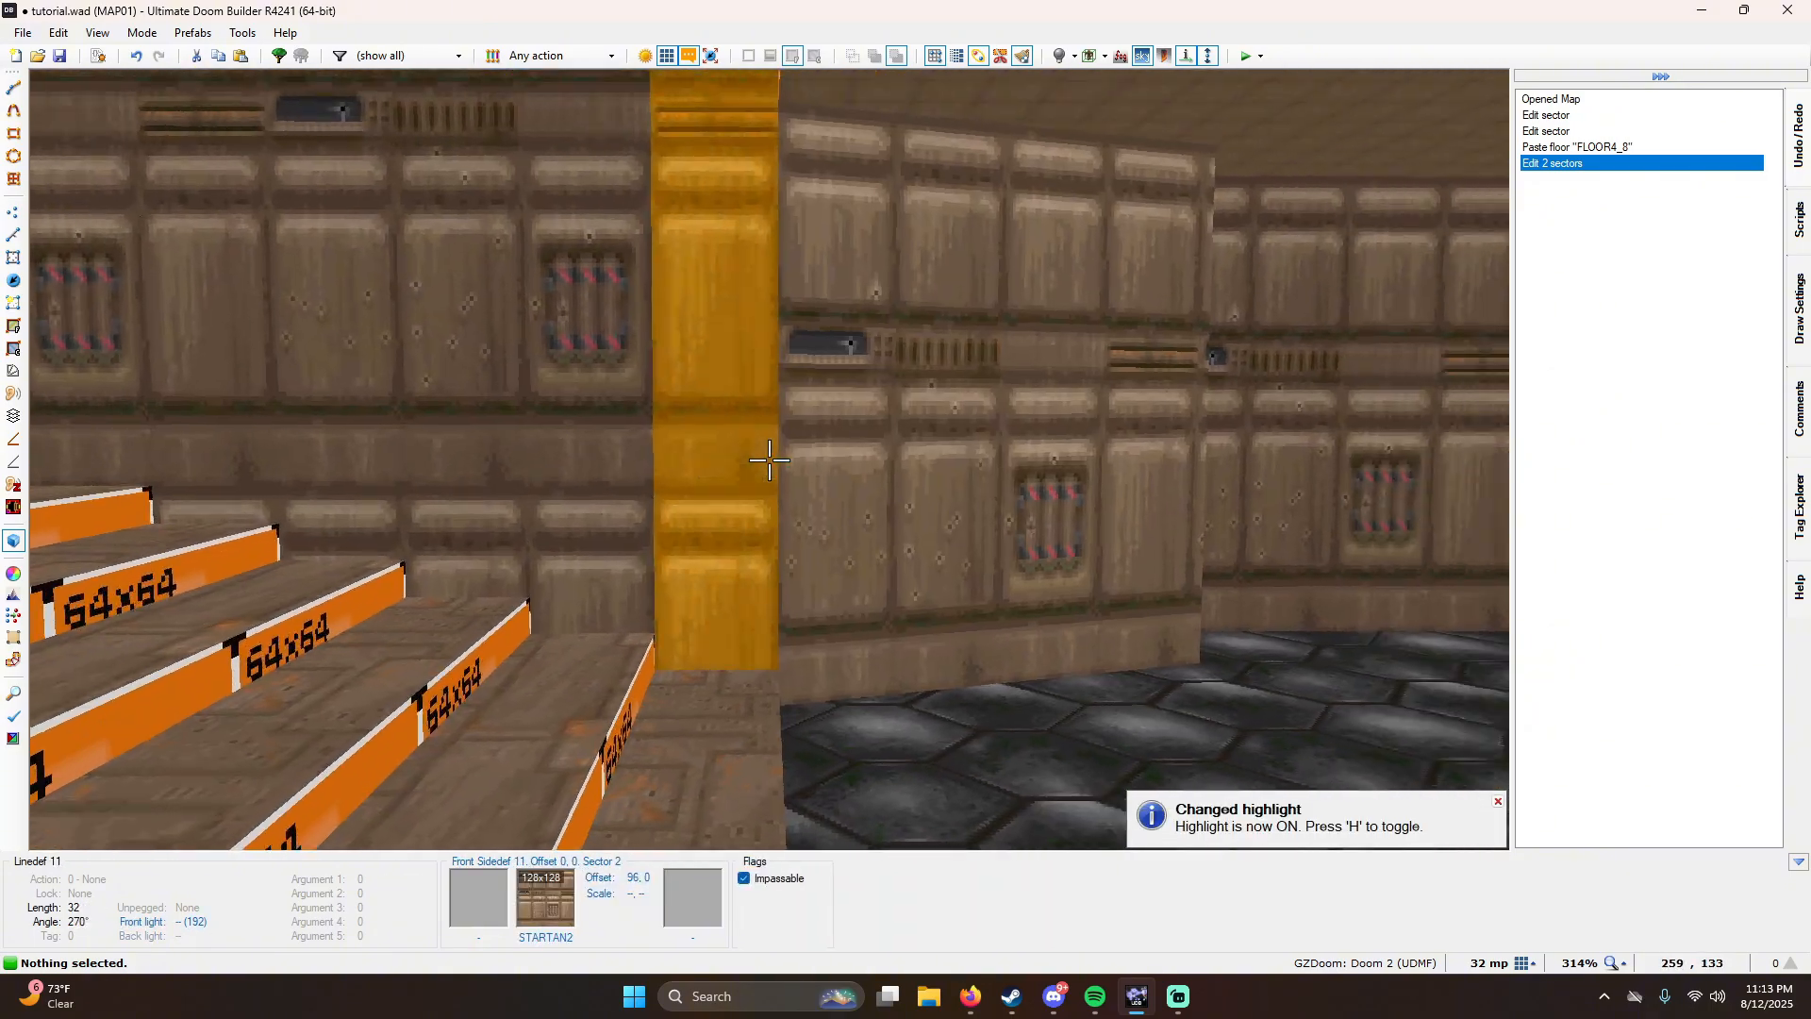
pyautogui.click(770, 459)
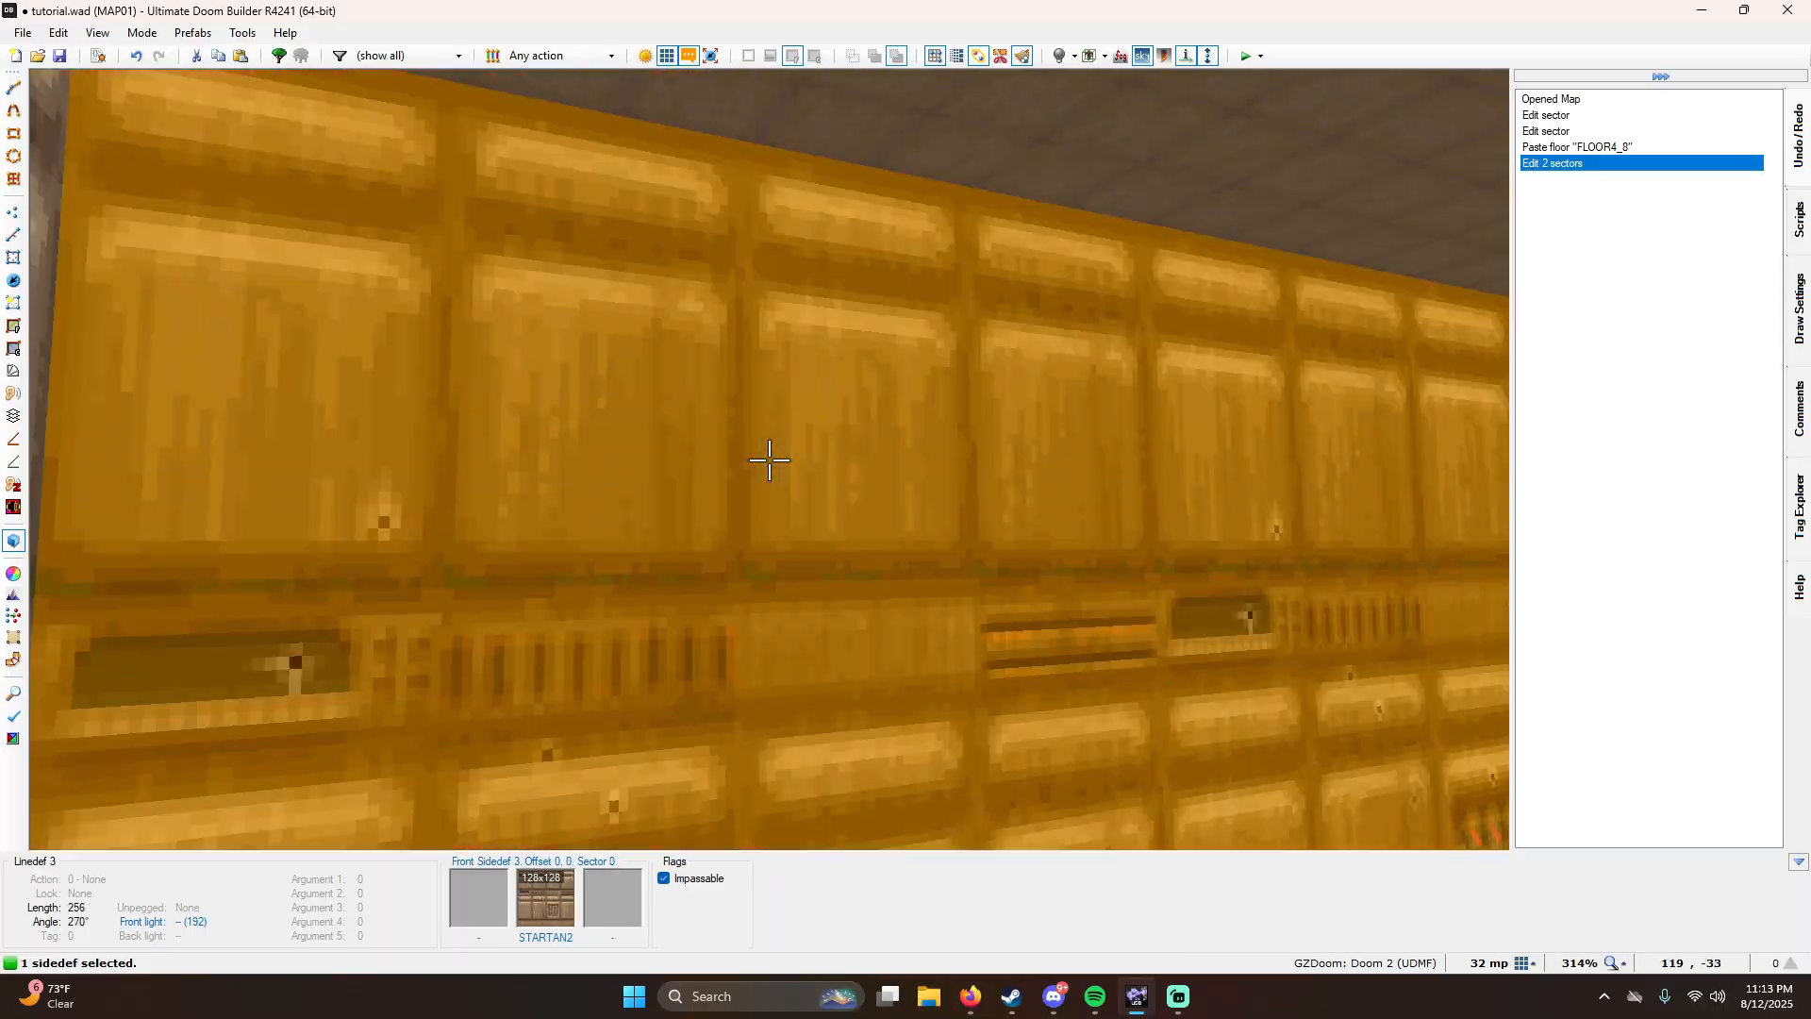
pyautogui.click(769, 460)
pyautogui.click(770, 459)
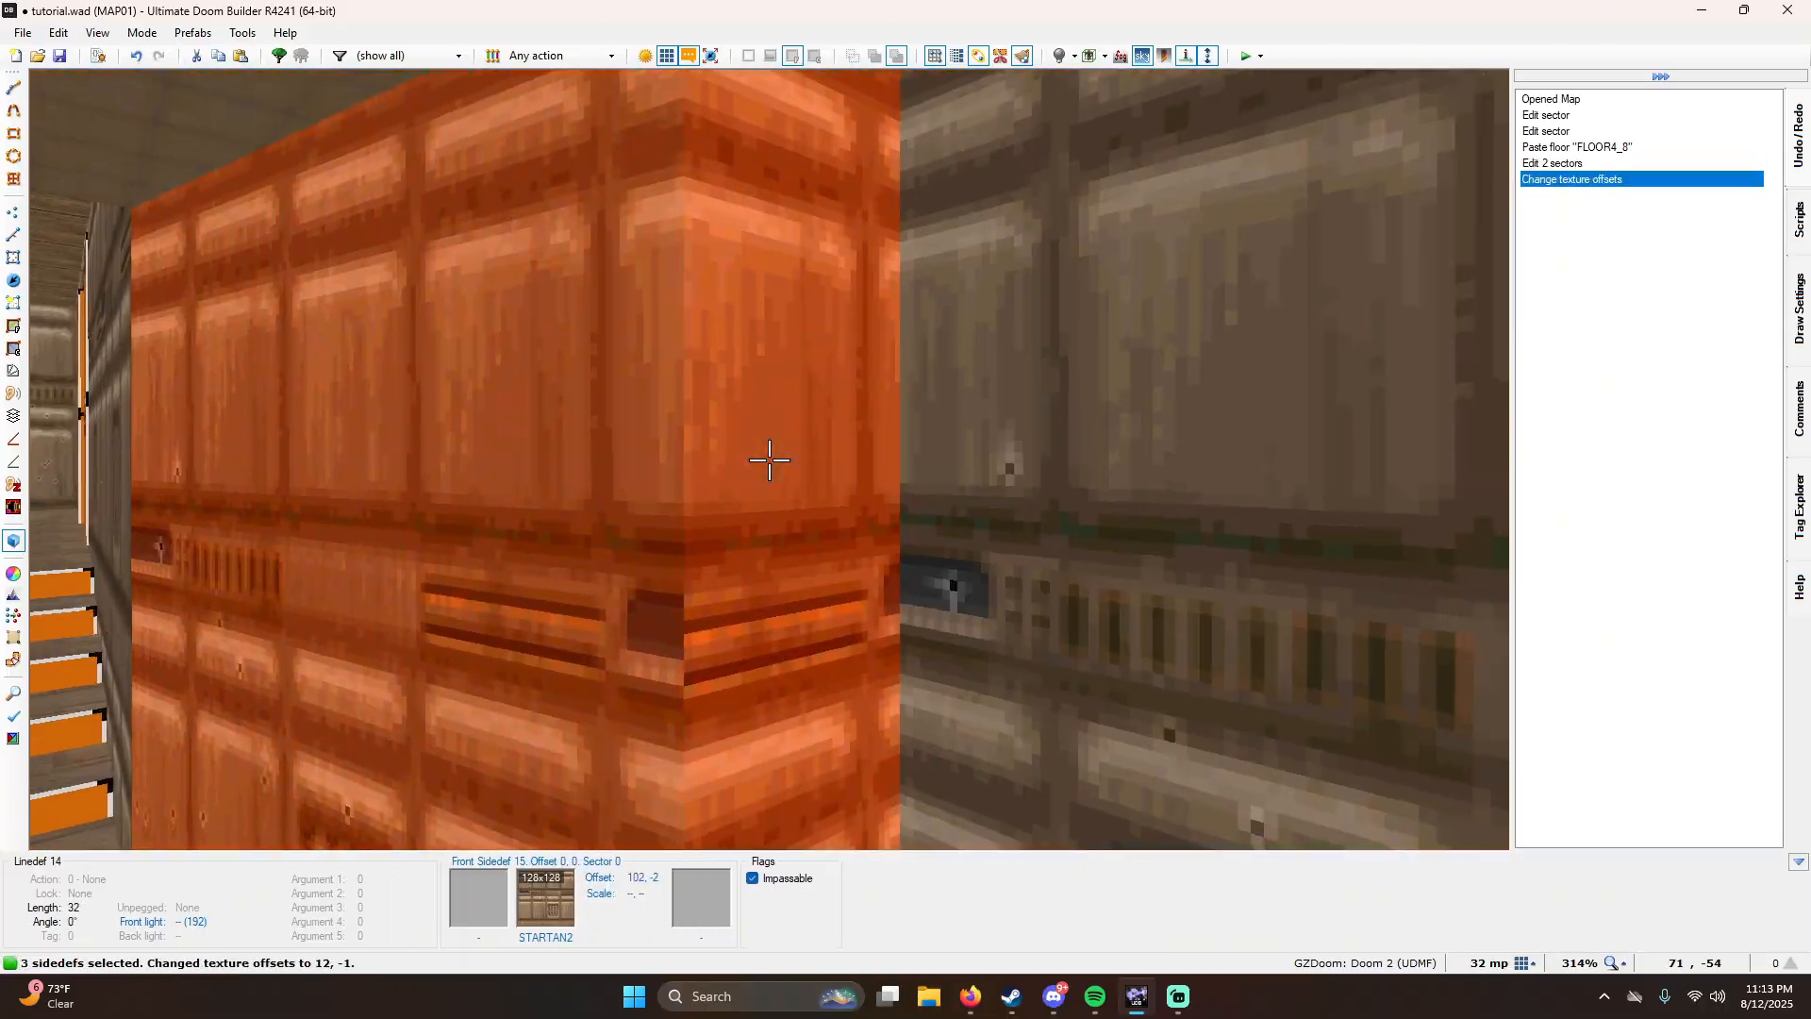
pyautogui.click(769, 460)
pyautogui.hotkey('ctrl', 'z')
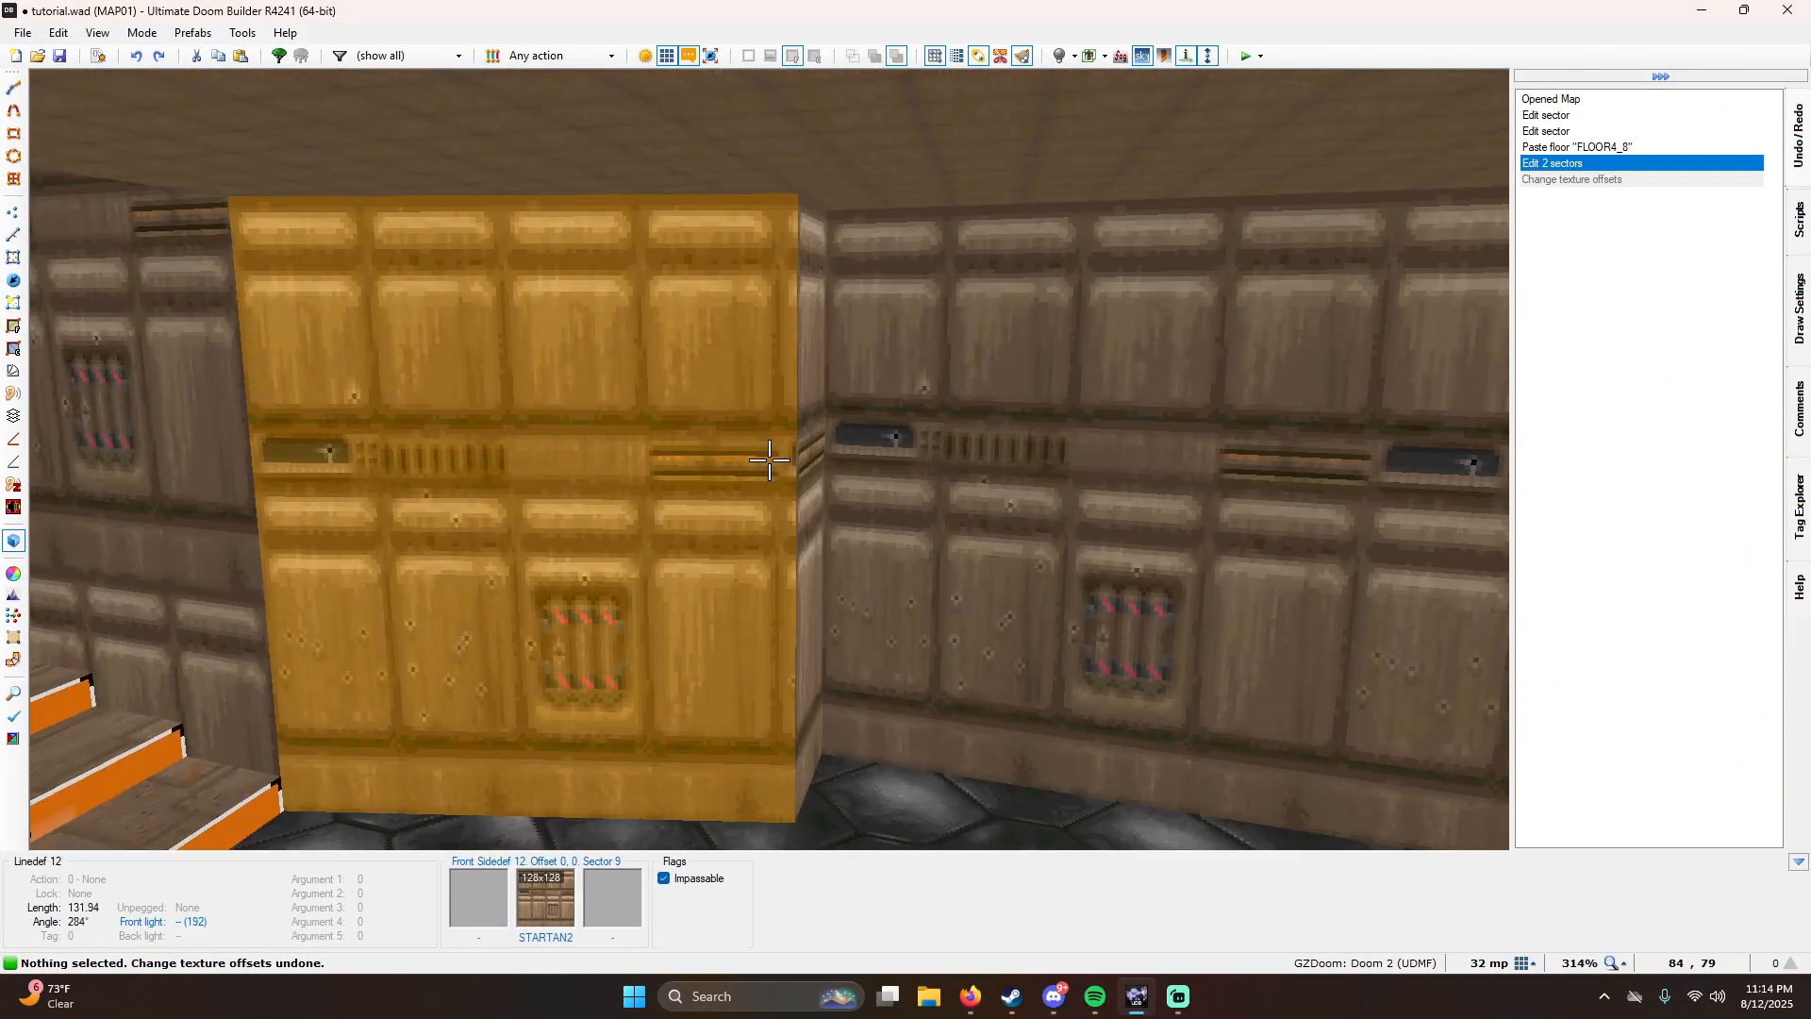
# Step: Try selecting all connected walls with the same texture, and leave and re-enter Visual Mode to clear the selection
pyautogui.click(770, 460)
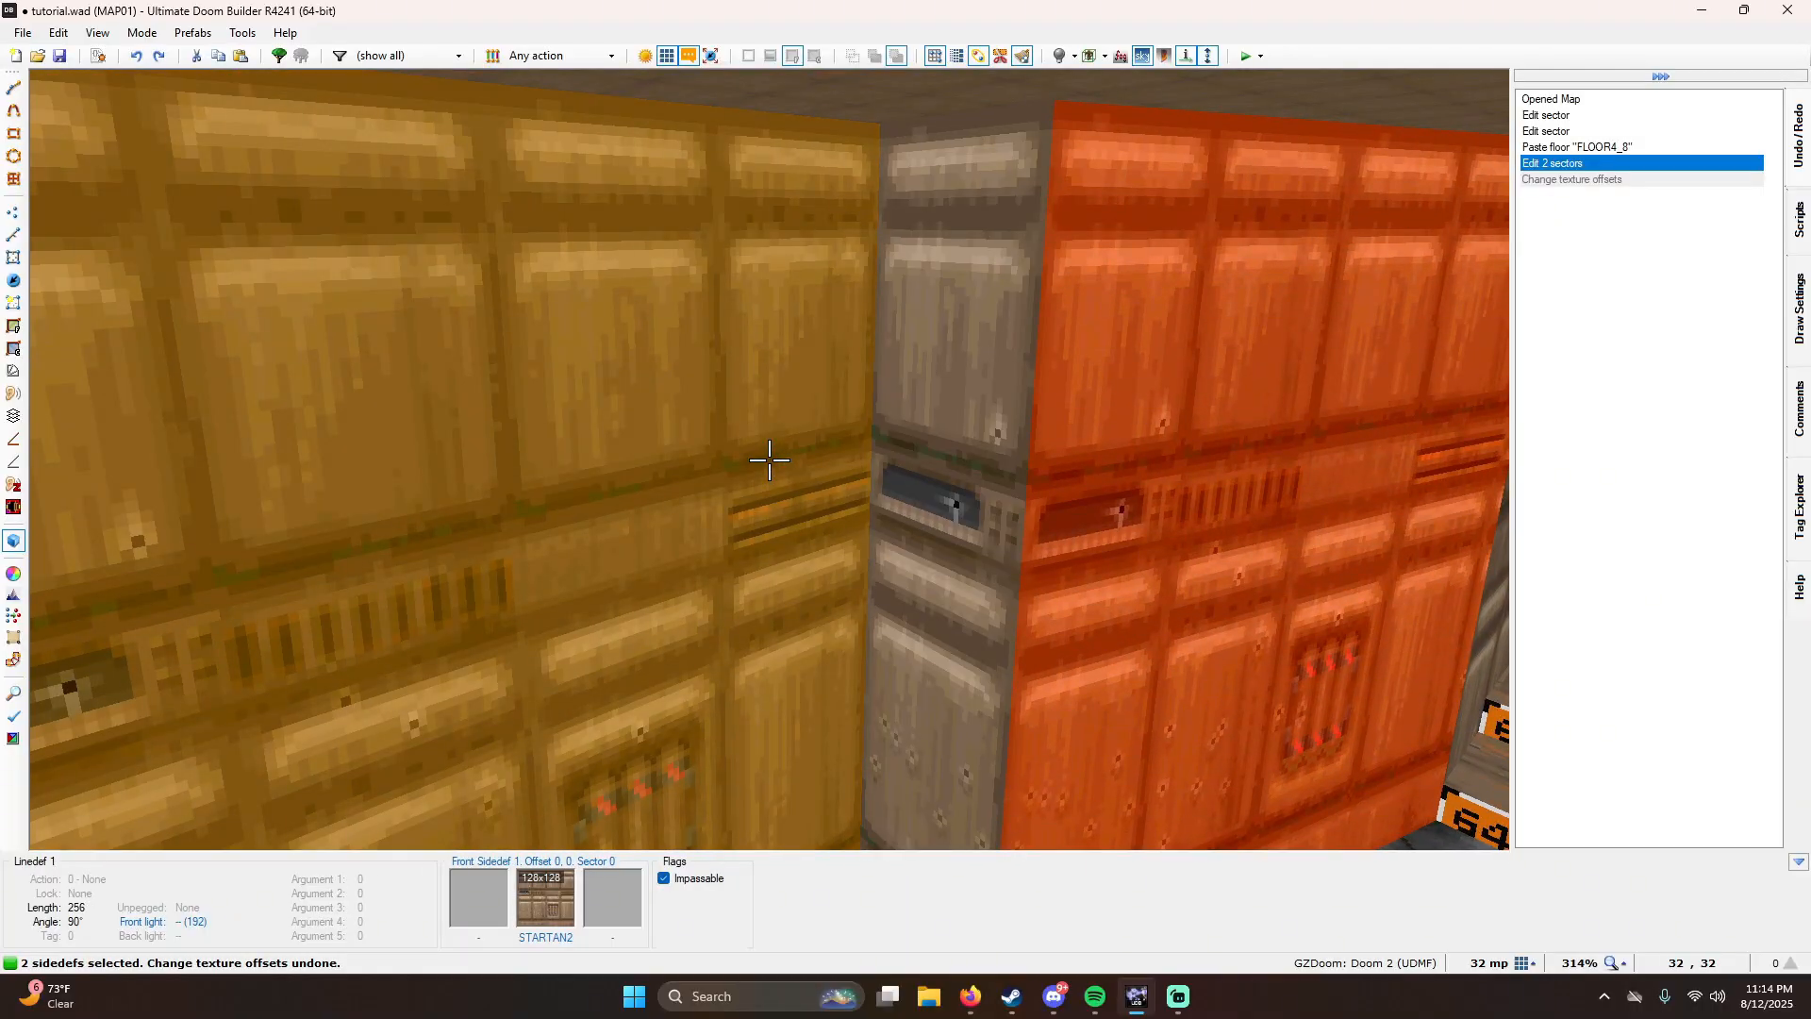
pyautogui.click(770, 459)
pyautogui.click(770, 460)
pyautogui.keyDown('shift'); pyautogui.click(769, 459); pyautogui.keyUp('shift')
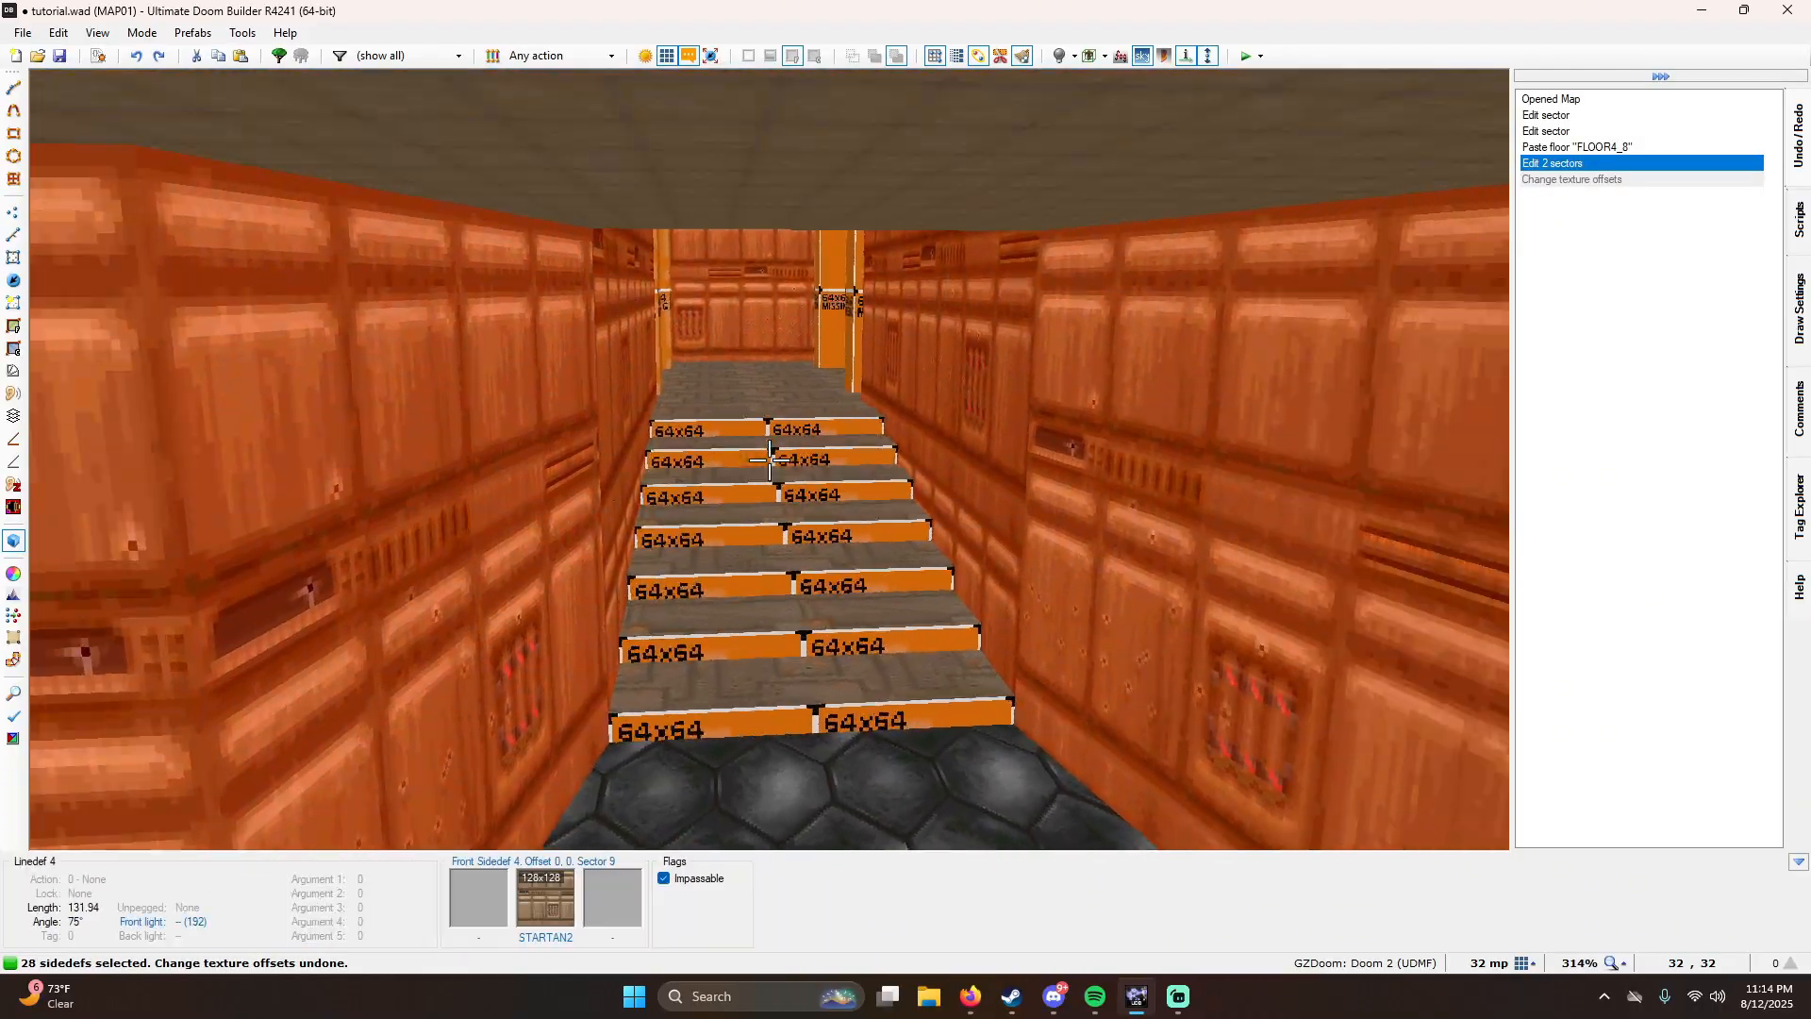
pyautogui.press('q')
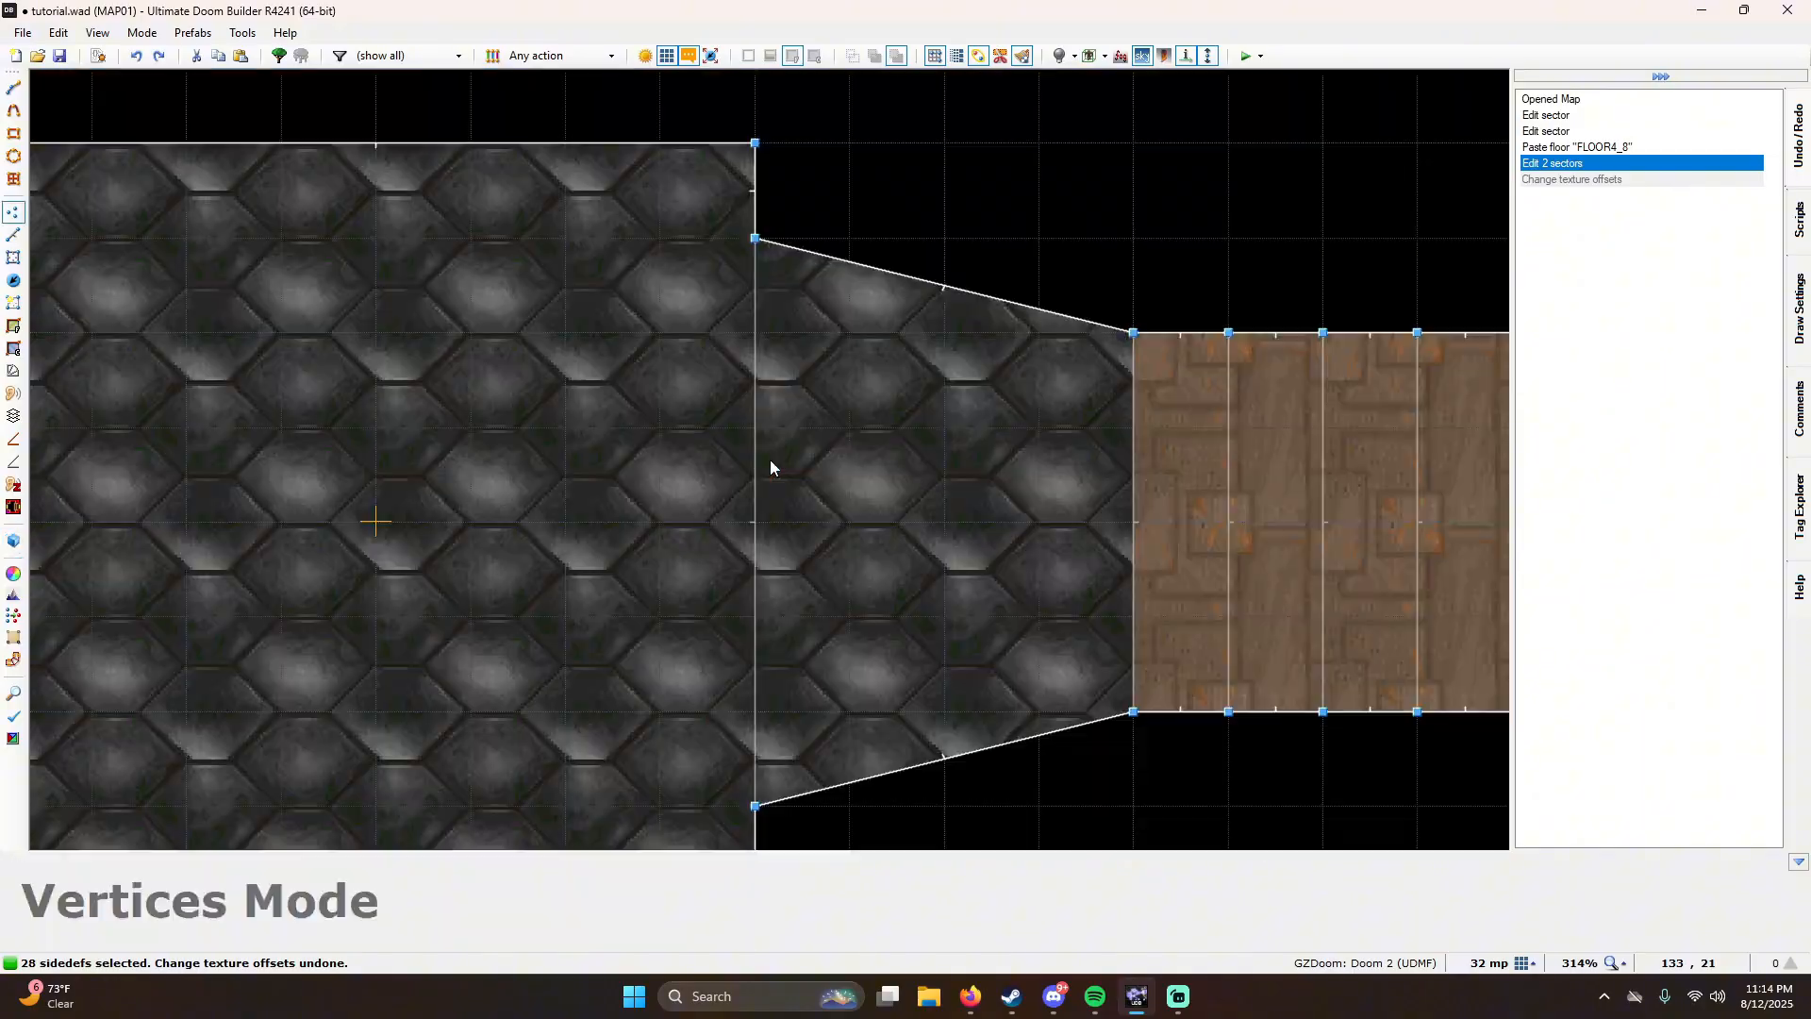
pyautogui.press('q')
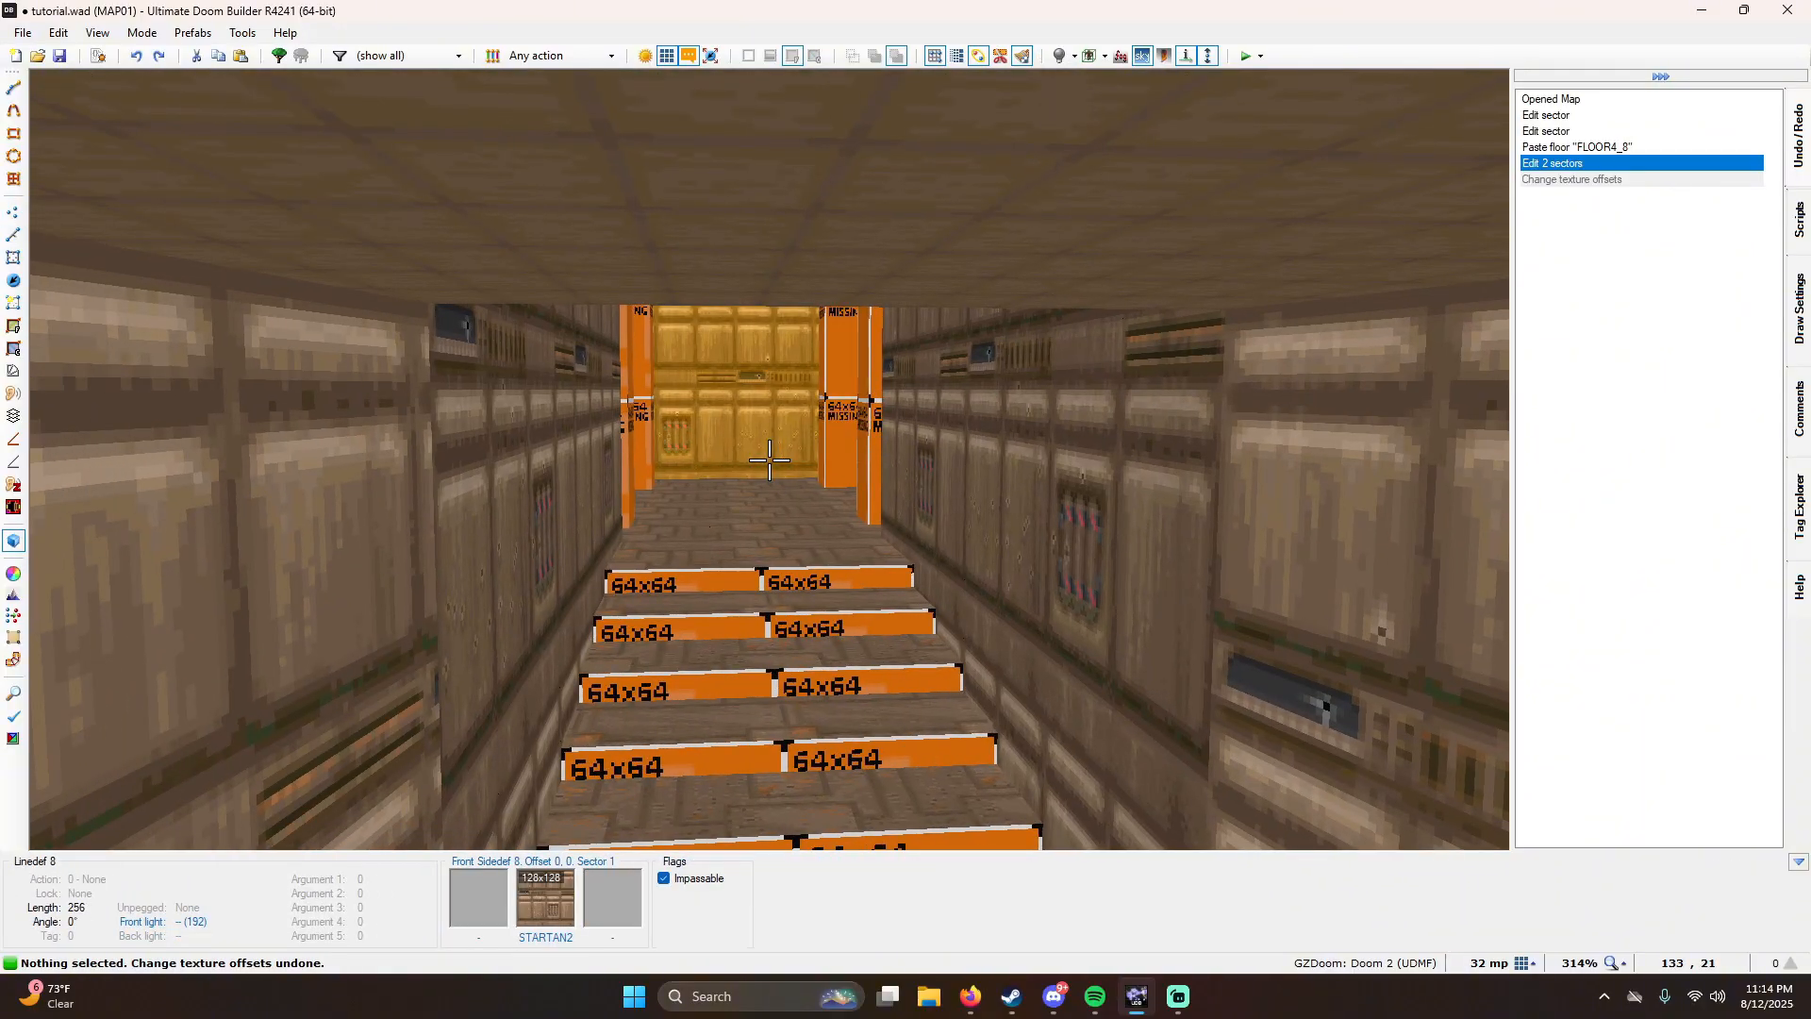
# Step: Select the narrow walls on both sides of the first stair step and set their middle texture to SUPPORT3, filtering by "SUPPO"
pyautogui.press('w')
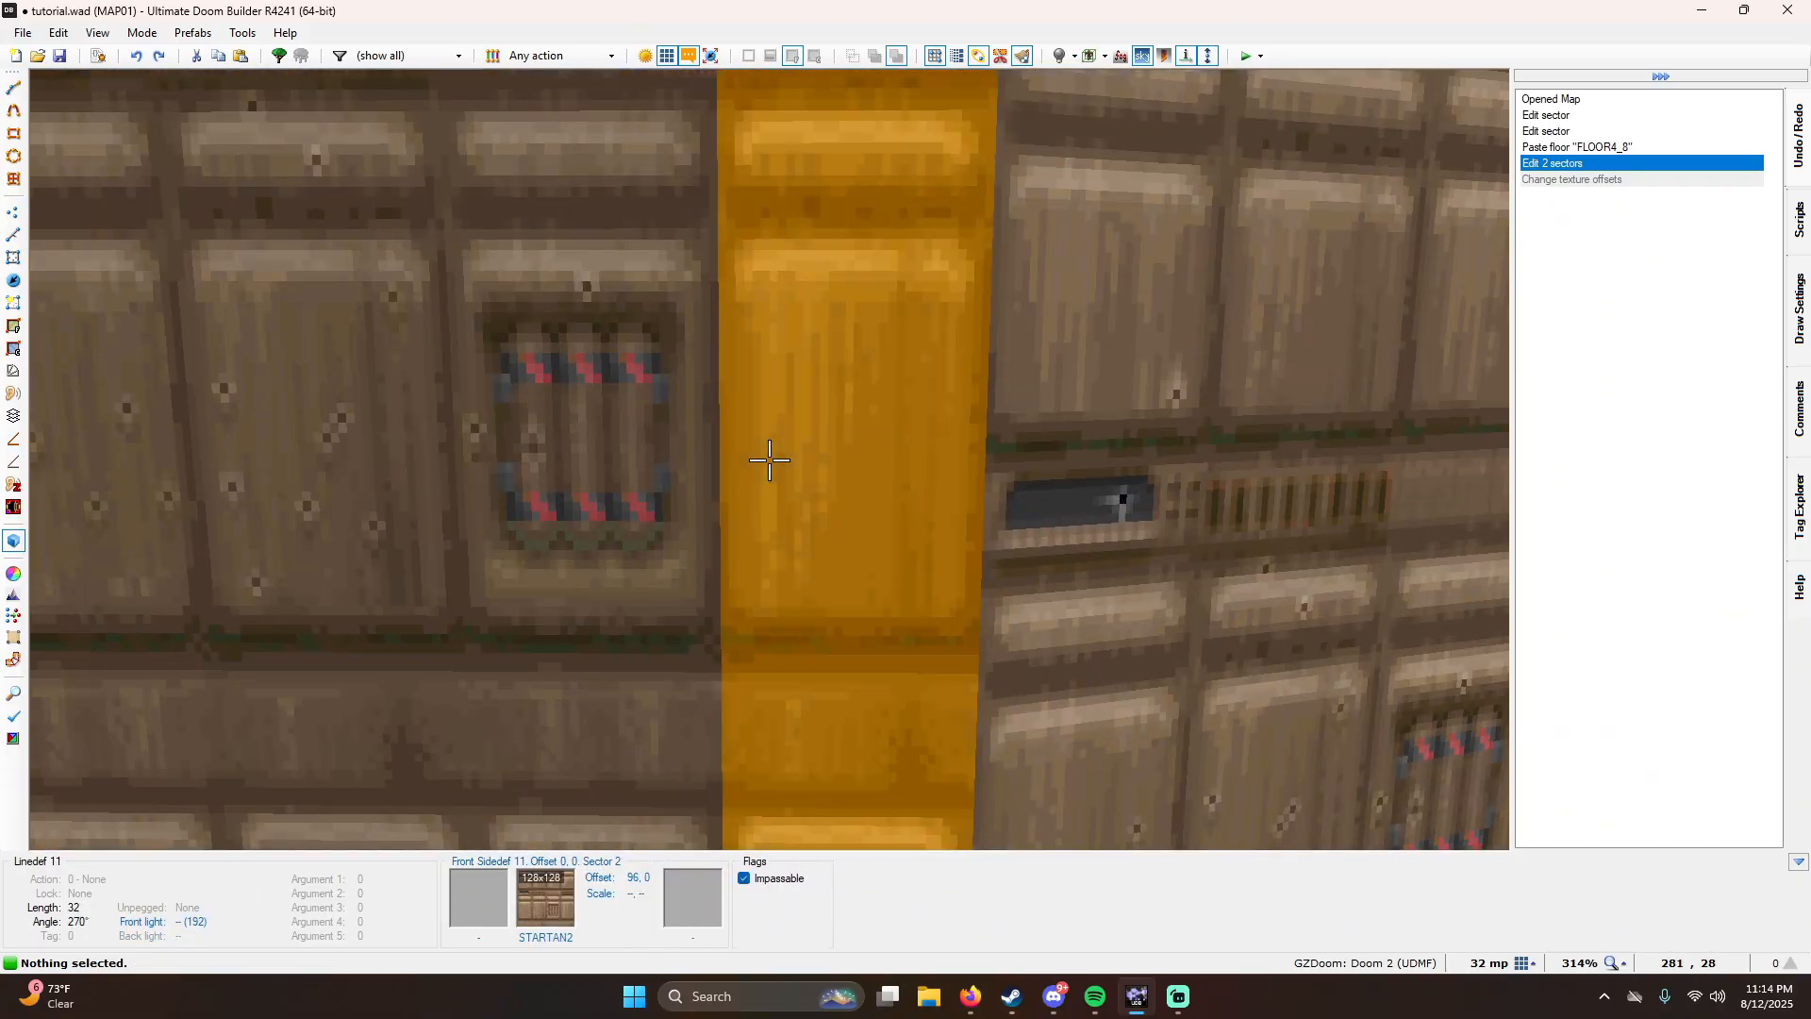
pyautogui.click(770, 461)
pyautogui.click(769, 460)
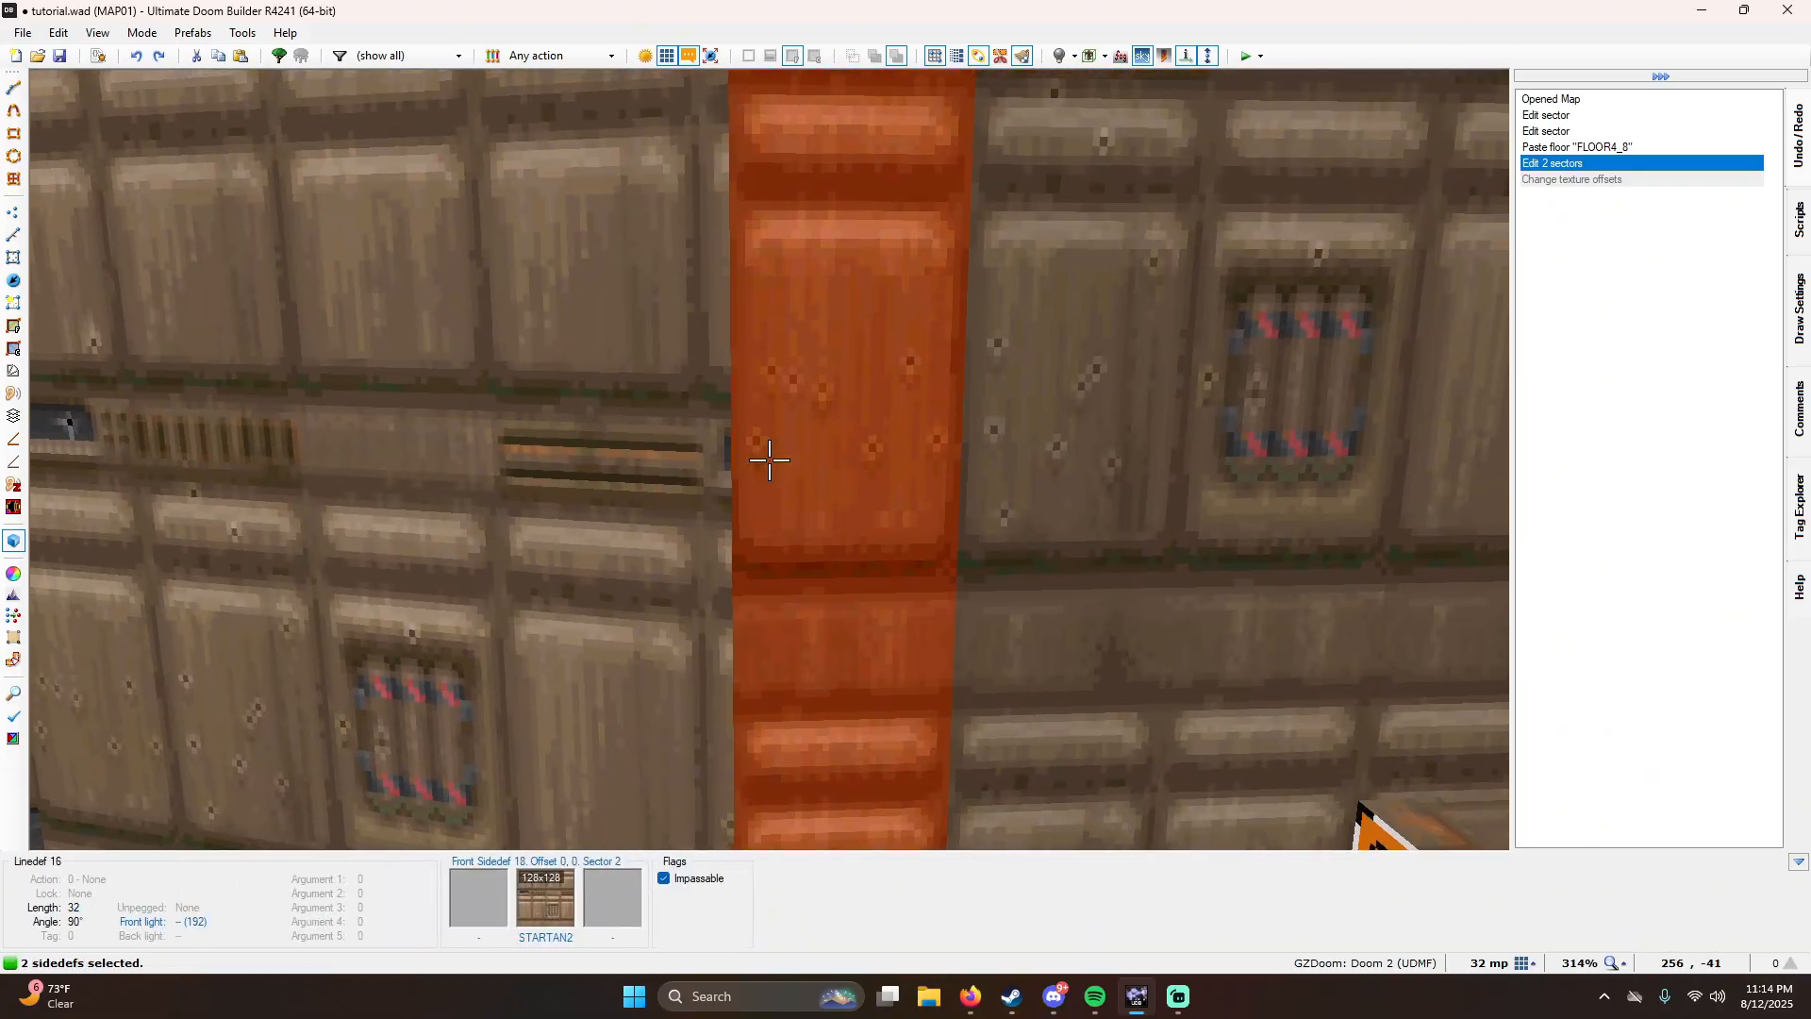
pyautogui.rightClick(769, 461)
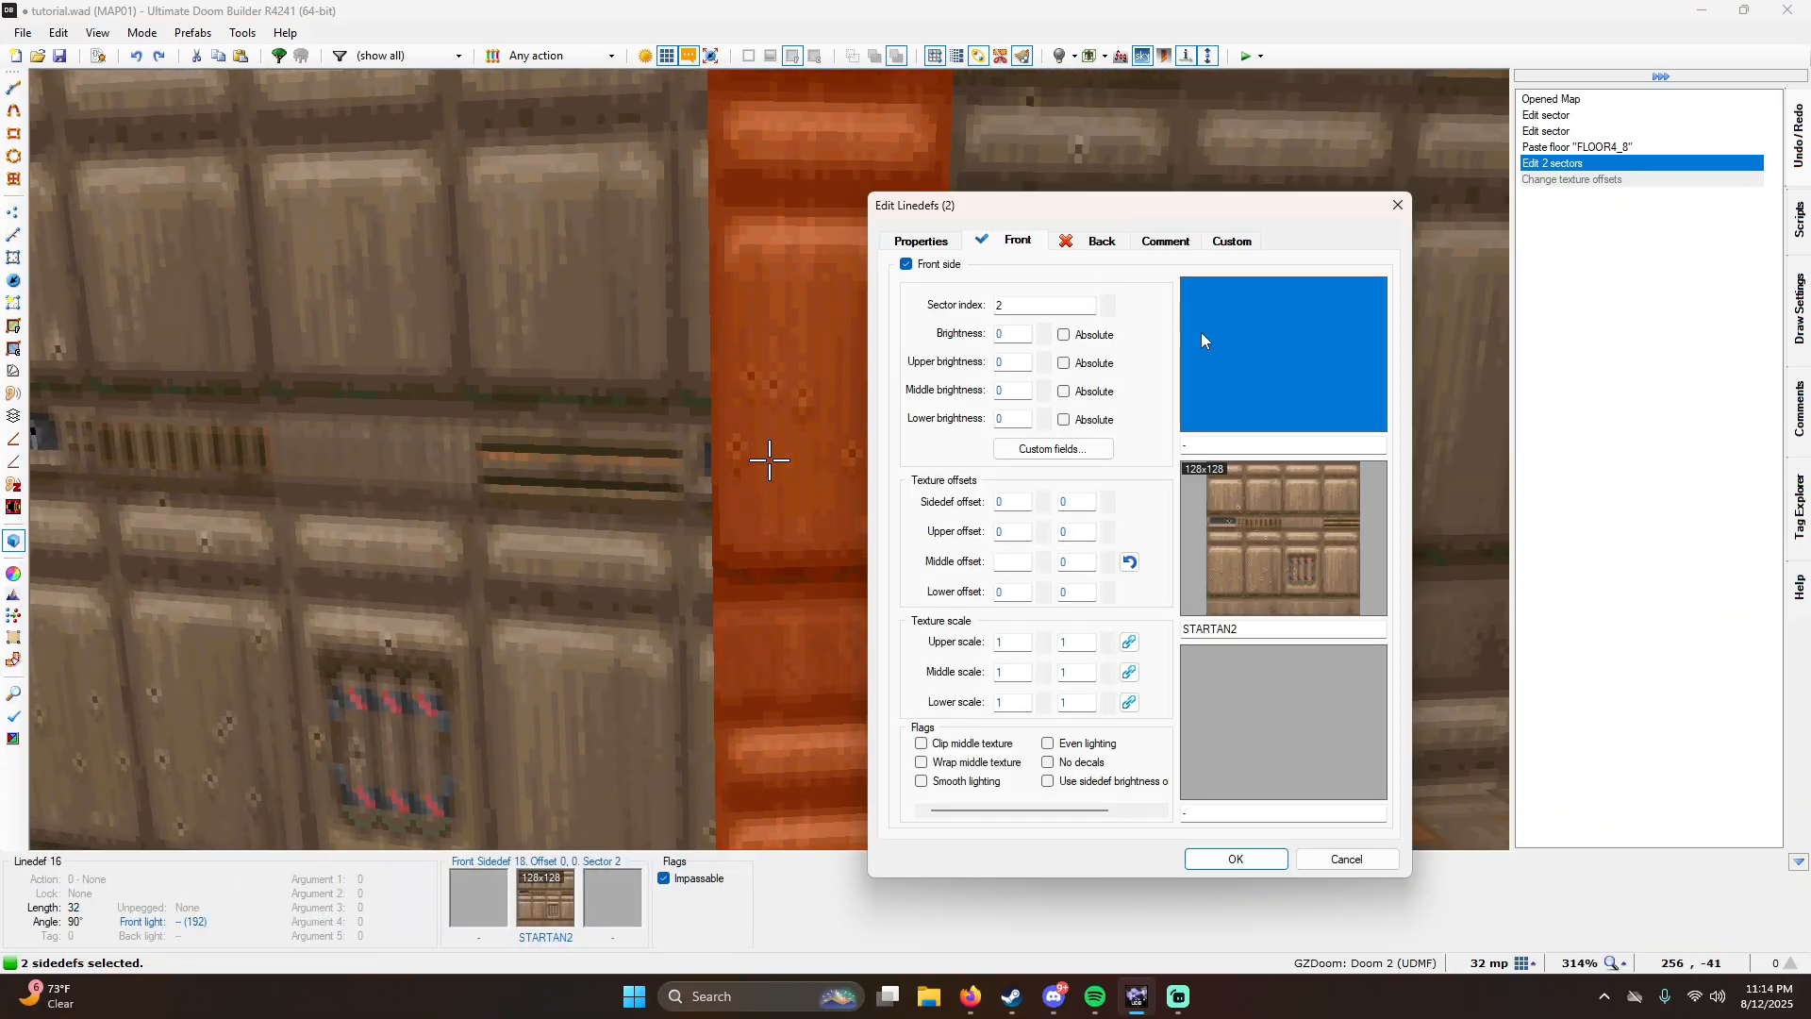
pyautogui.click(1259, 535)
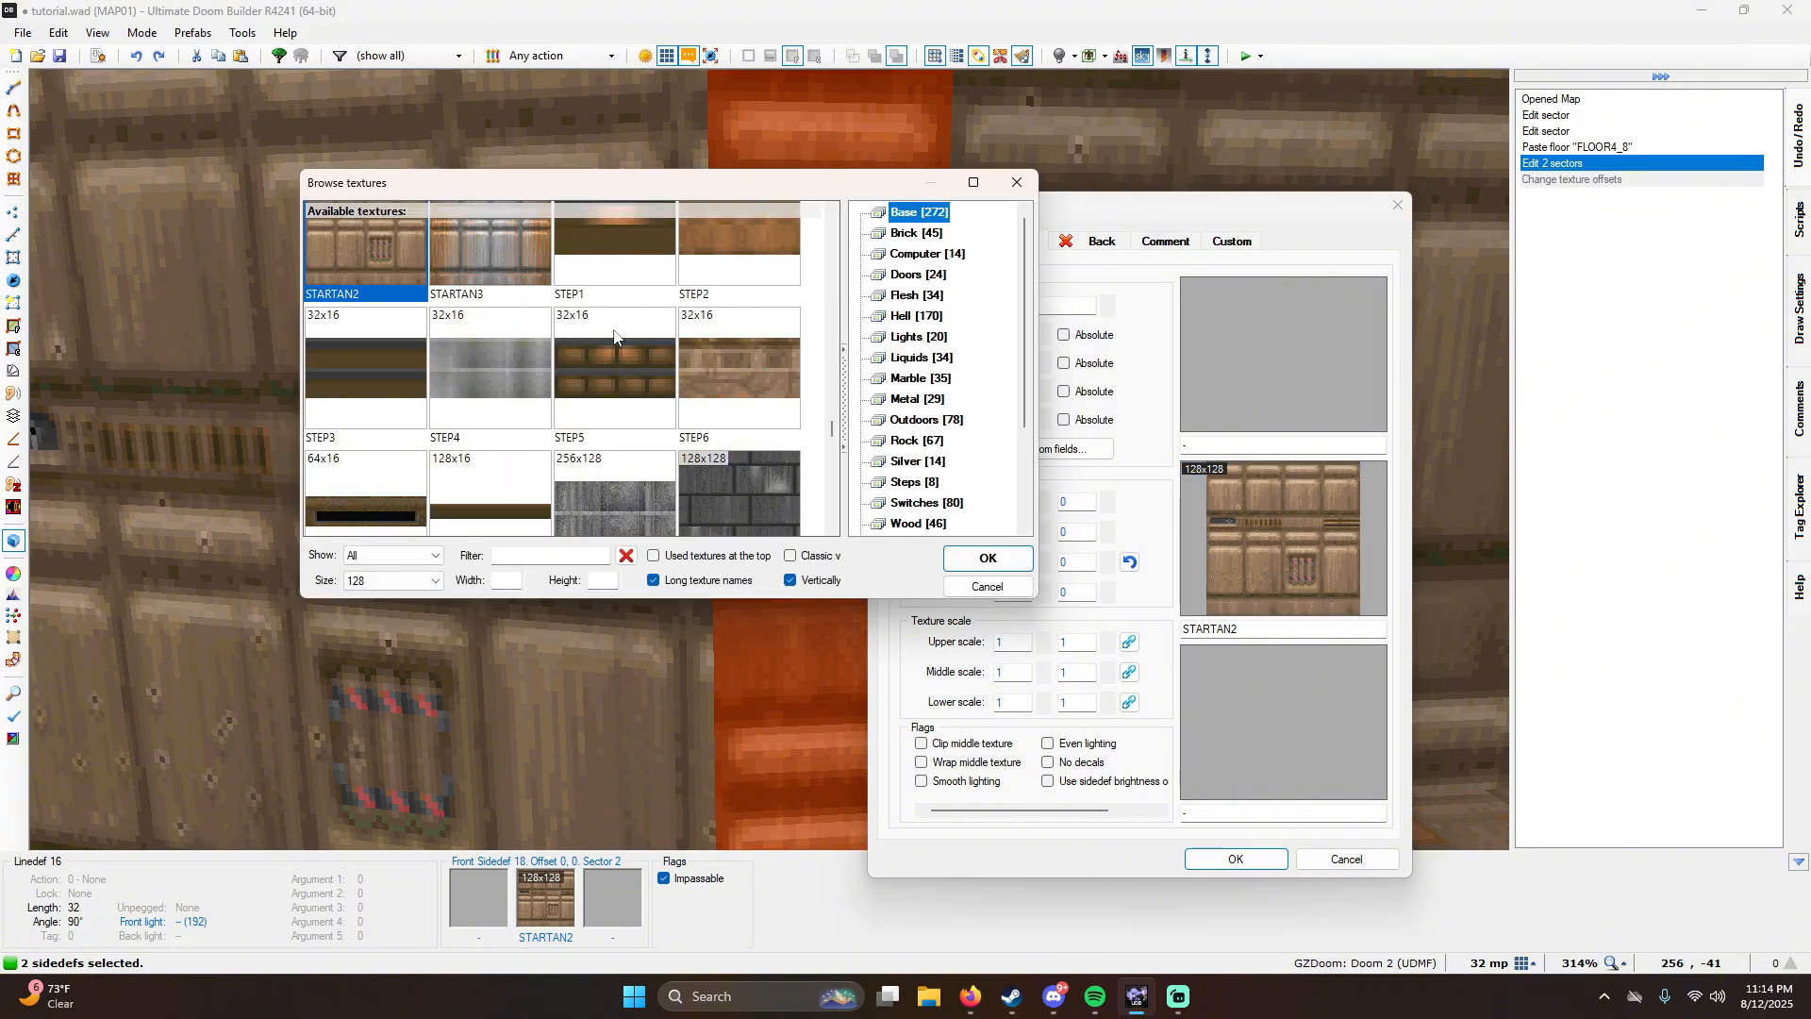
pyautogui.scroll(1, 614, 337)
pyautogui.scroll(-2, 611, 330)
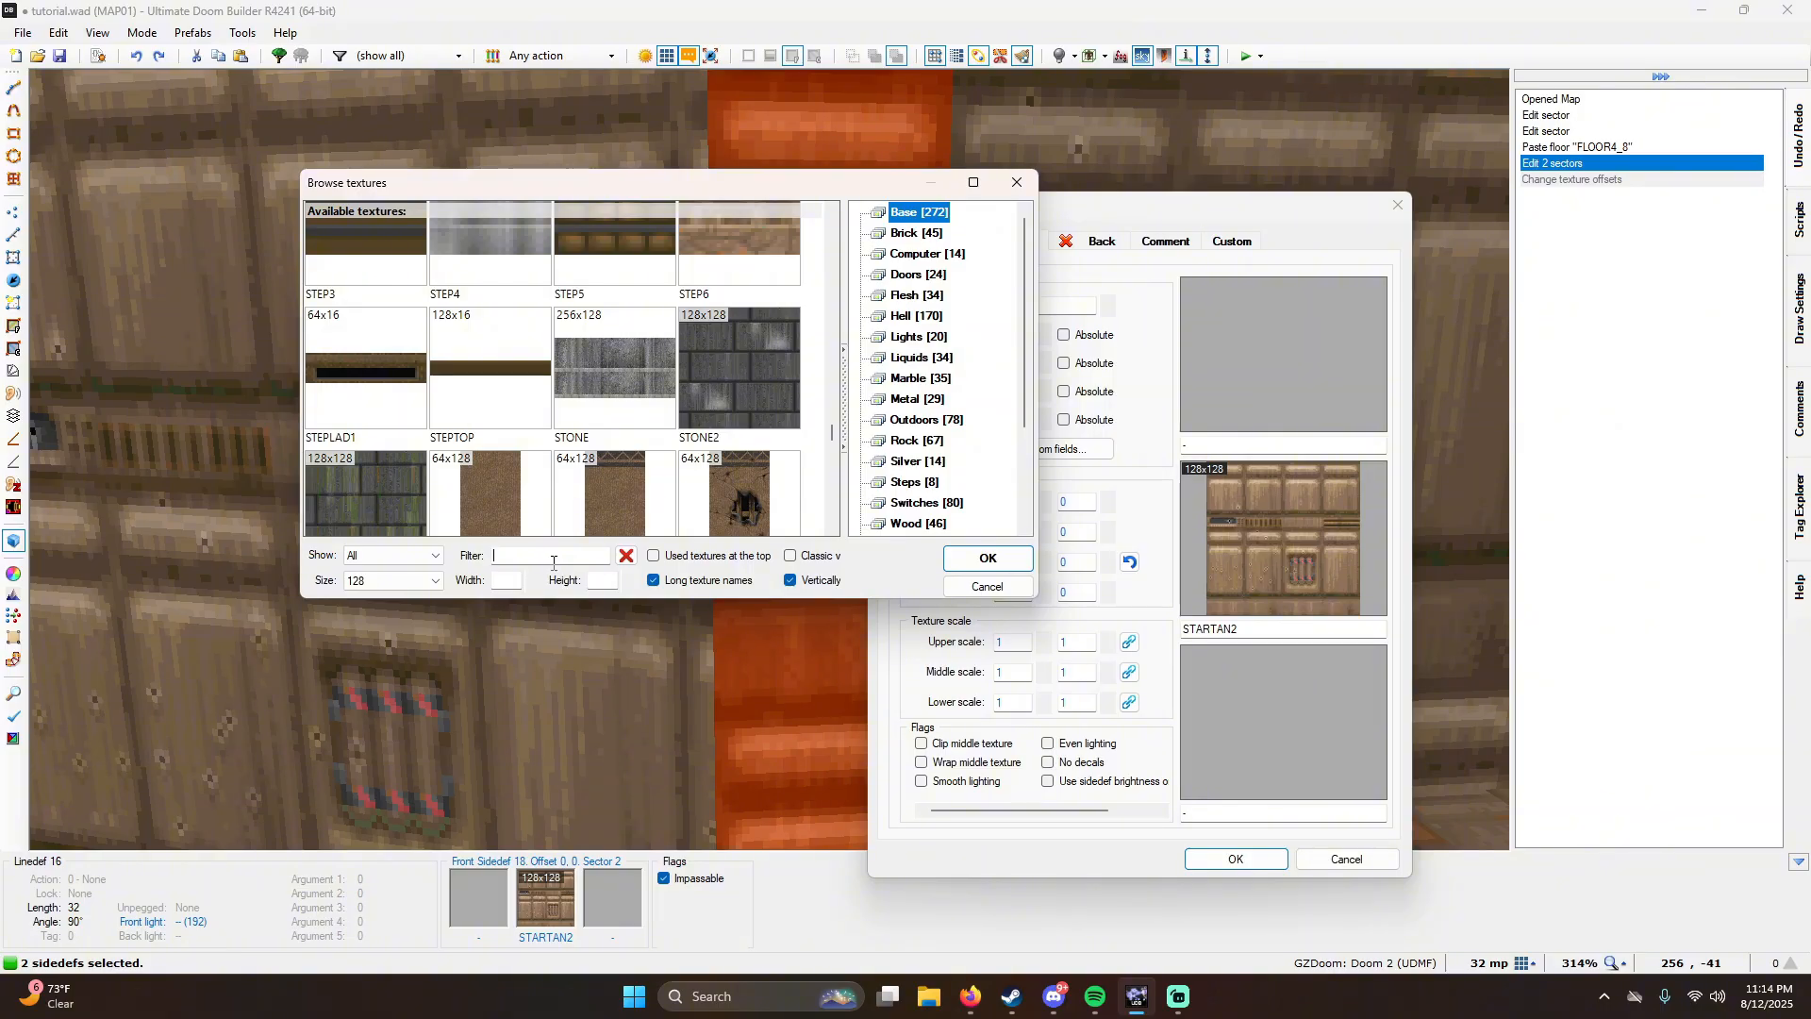
pyautogui.write('SUPPO')
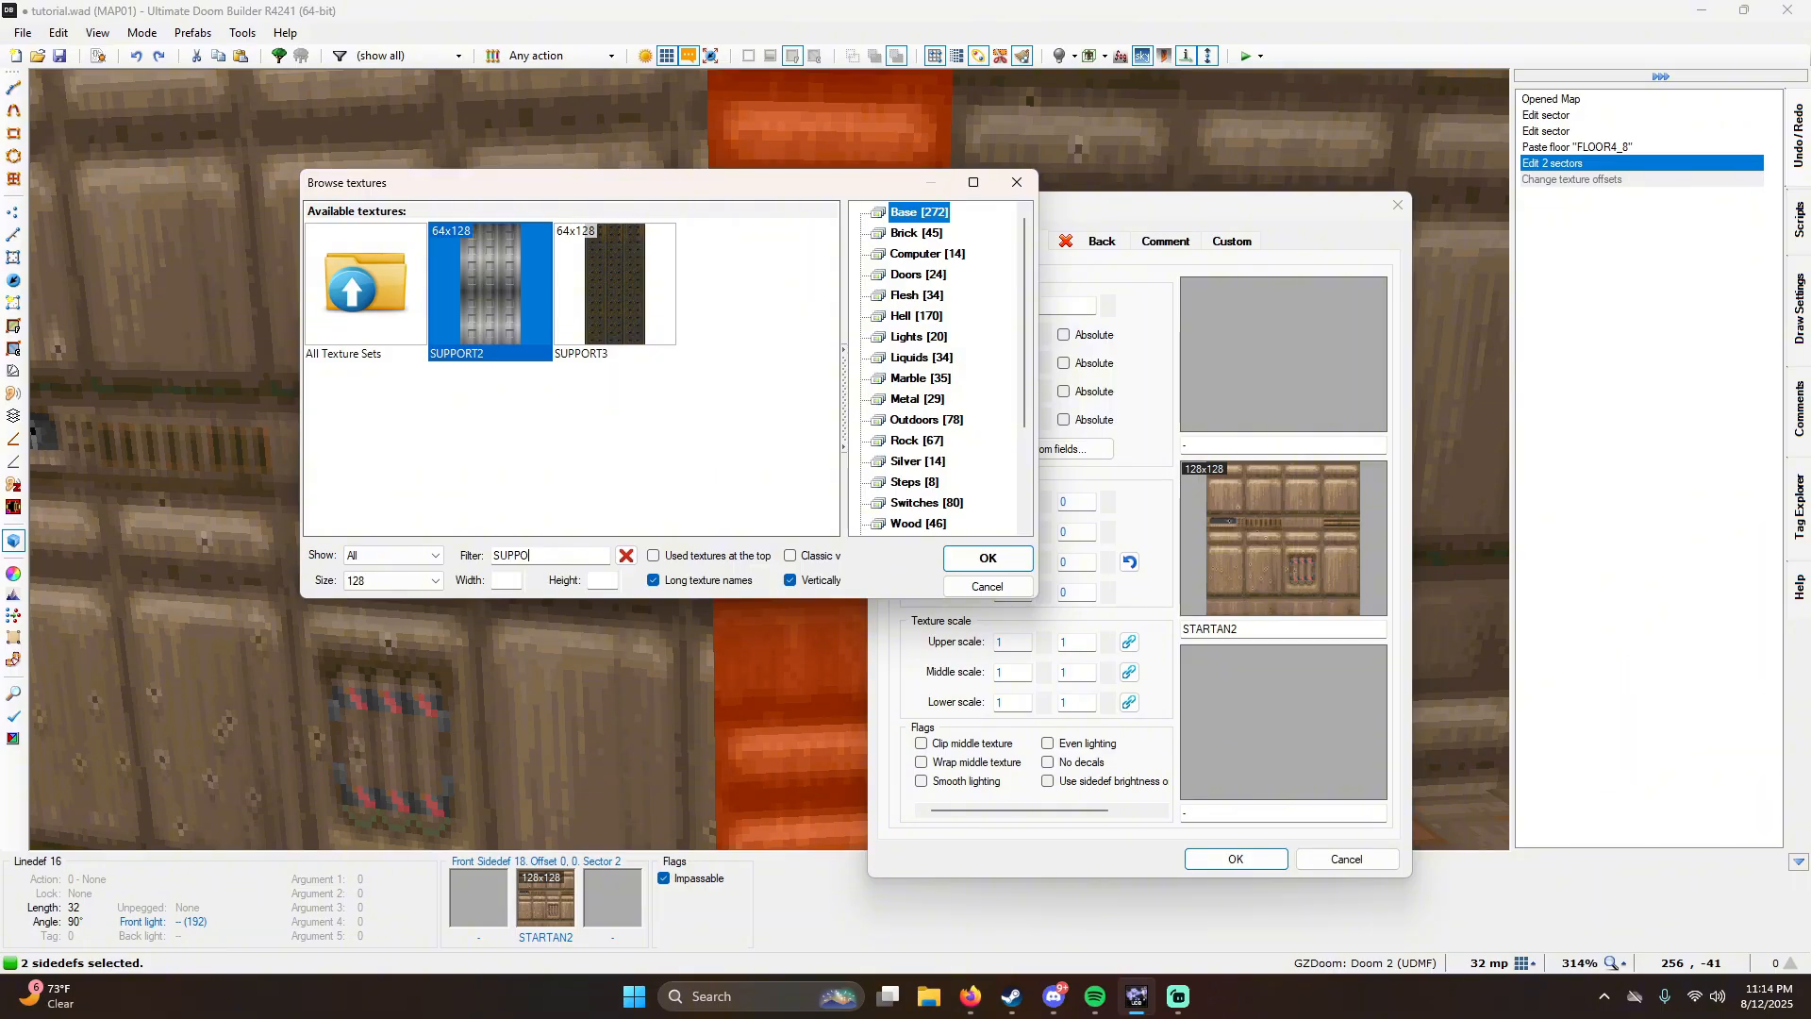
pyautogui.doubleClick(618, 300)
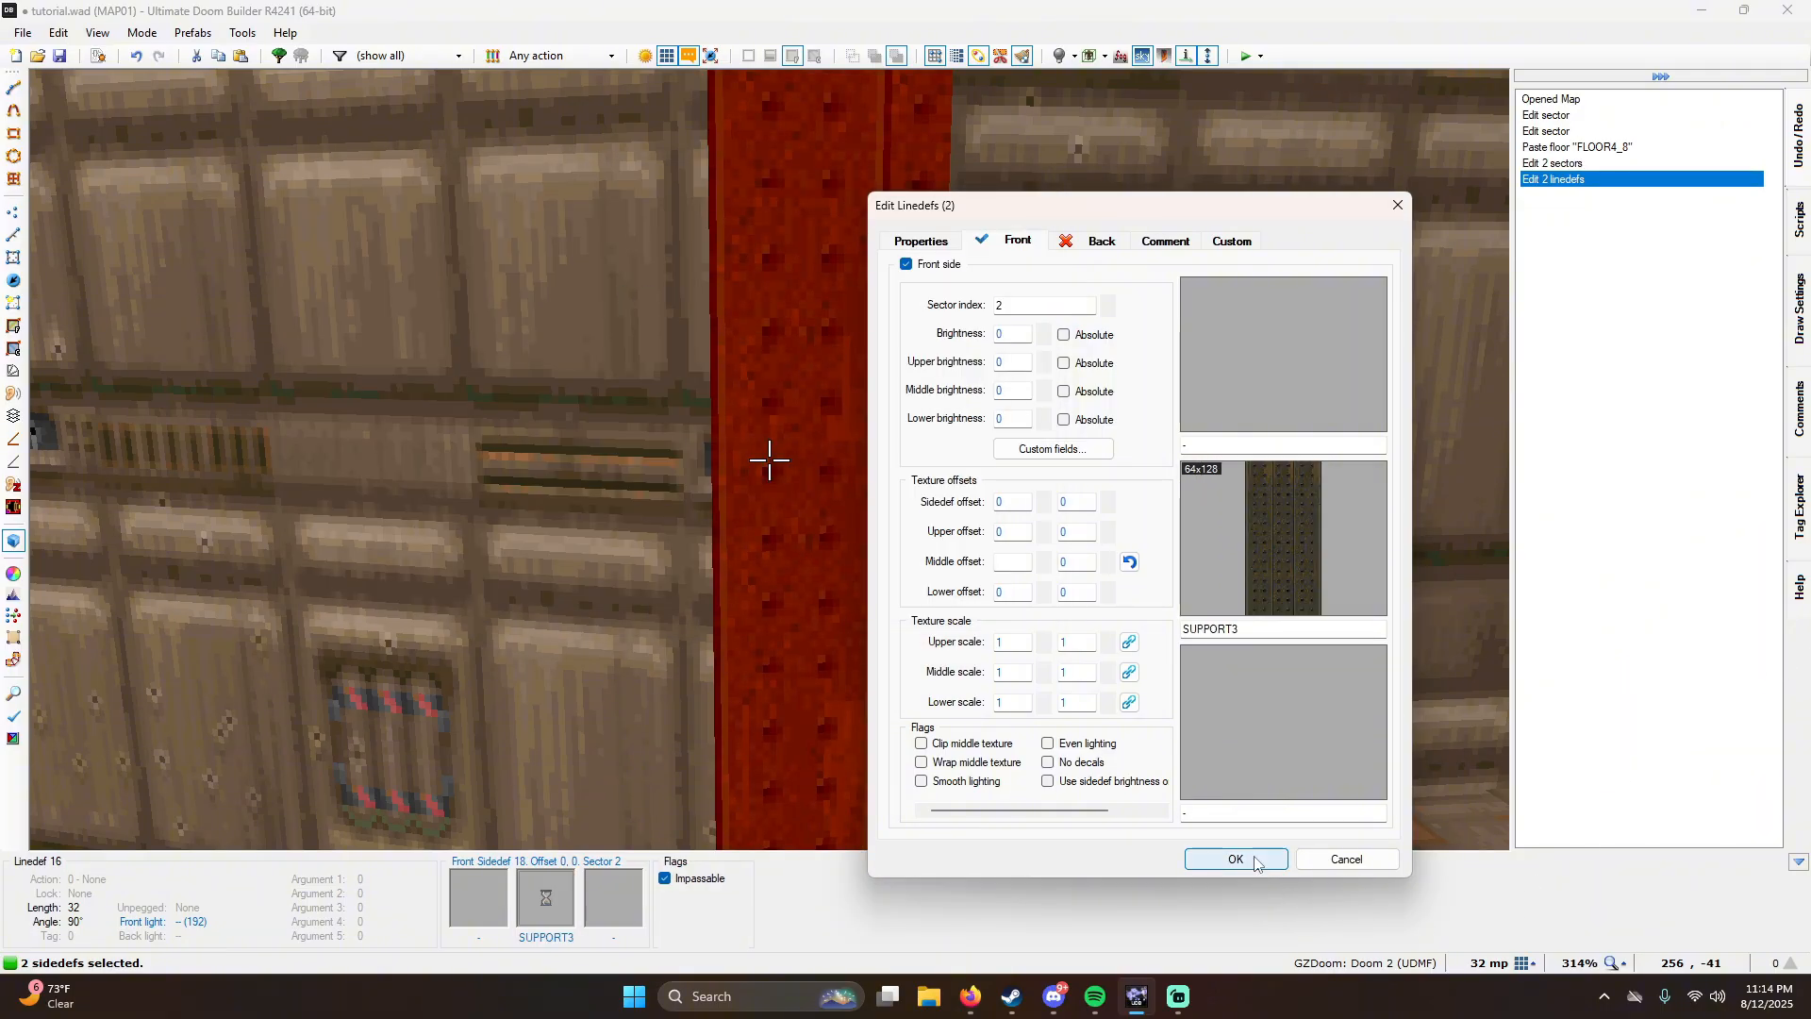
pyautogui.click(1234, 860)
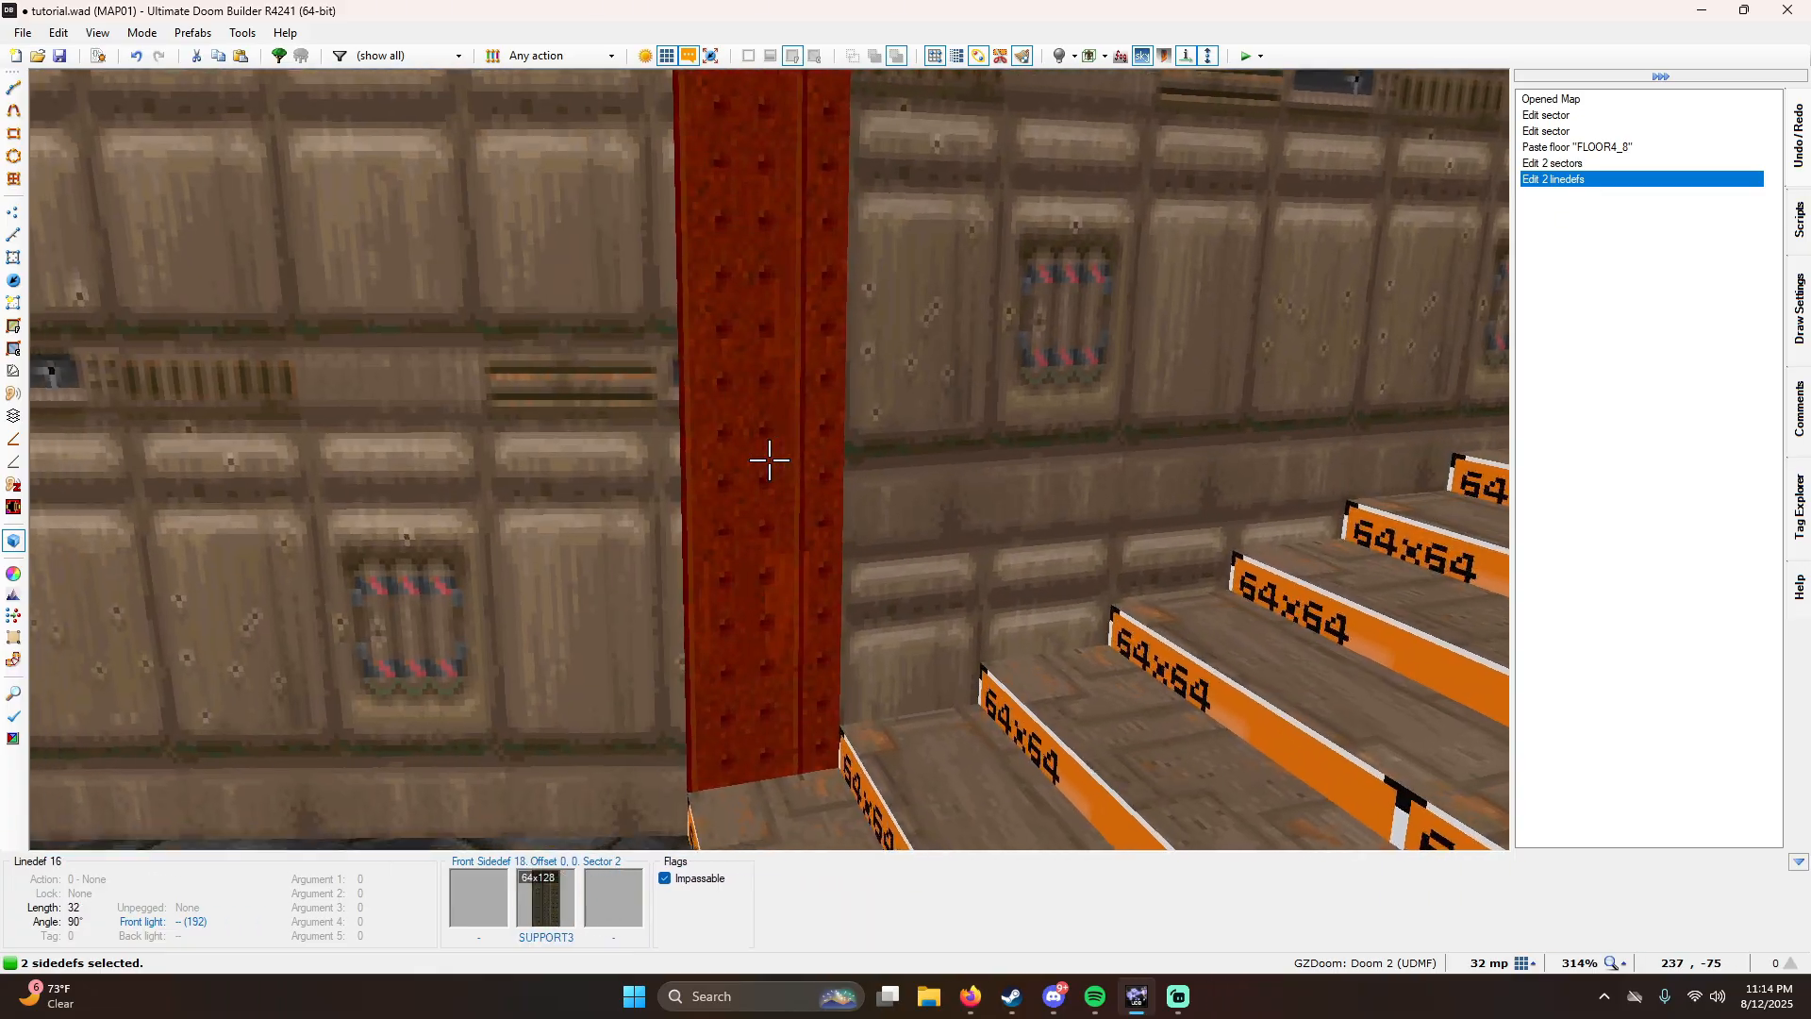
# Step: Re-edit the front-side properties of the two selected support walls, and check them against the surroundings in Visual Mode
pyautogui.press('e')
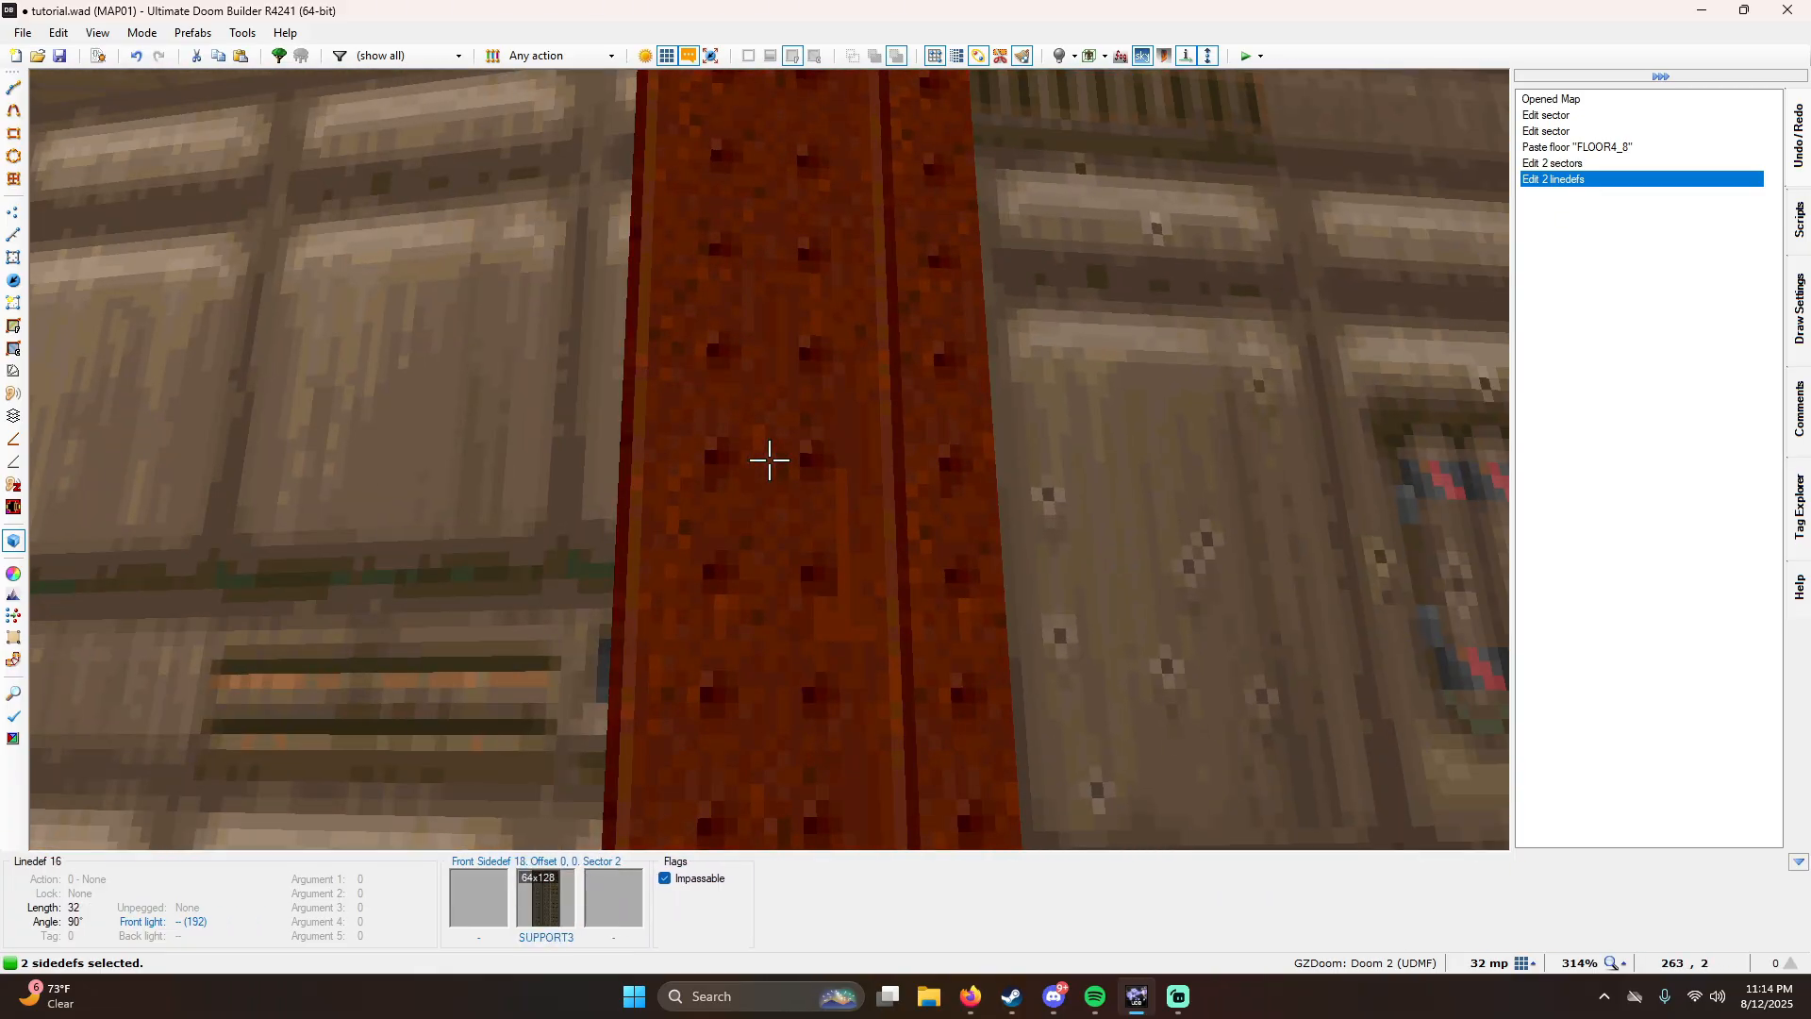
pyautogui.rightClick(770, 460)
pyautogui.moveTo(1062, 215); pyautogui.dragTo(1226, 184)
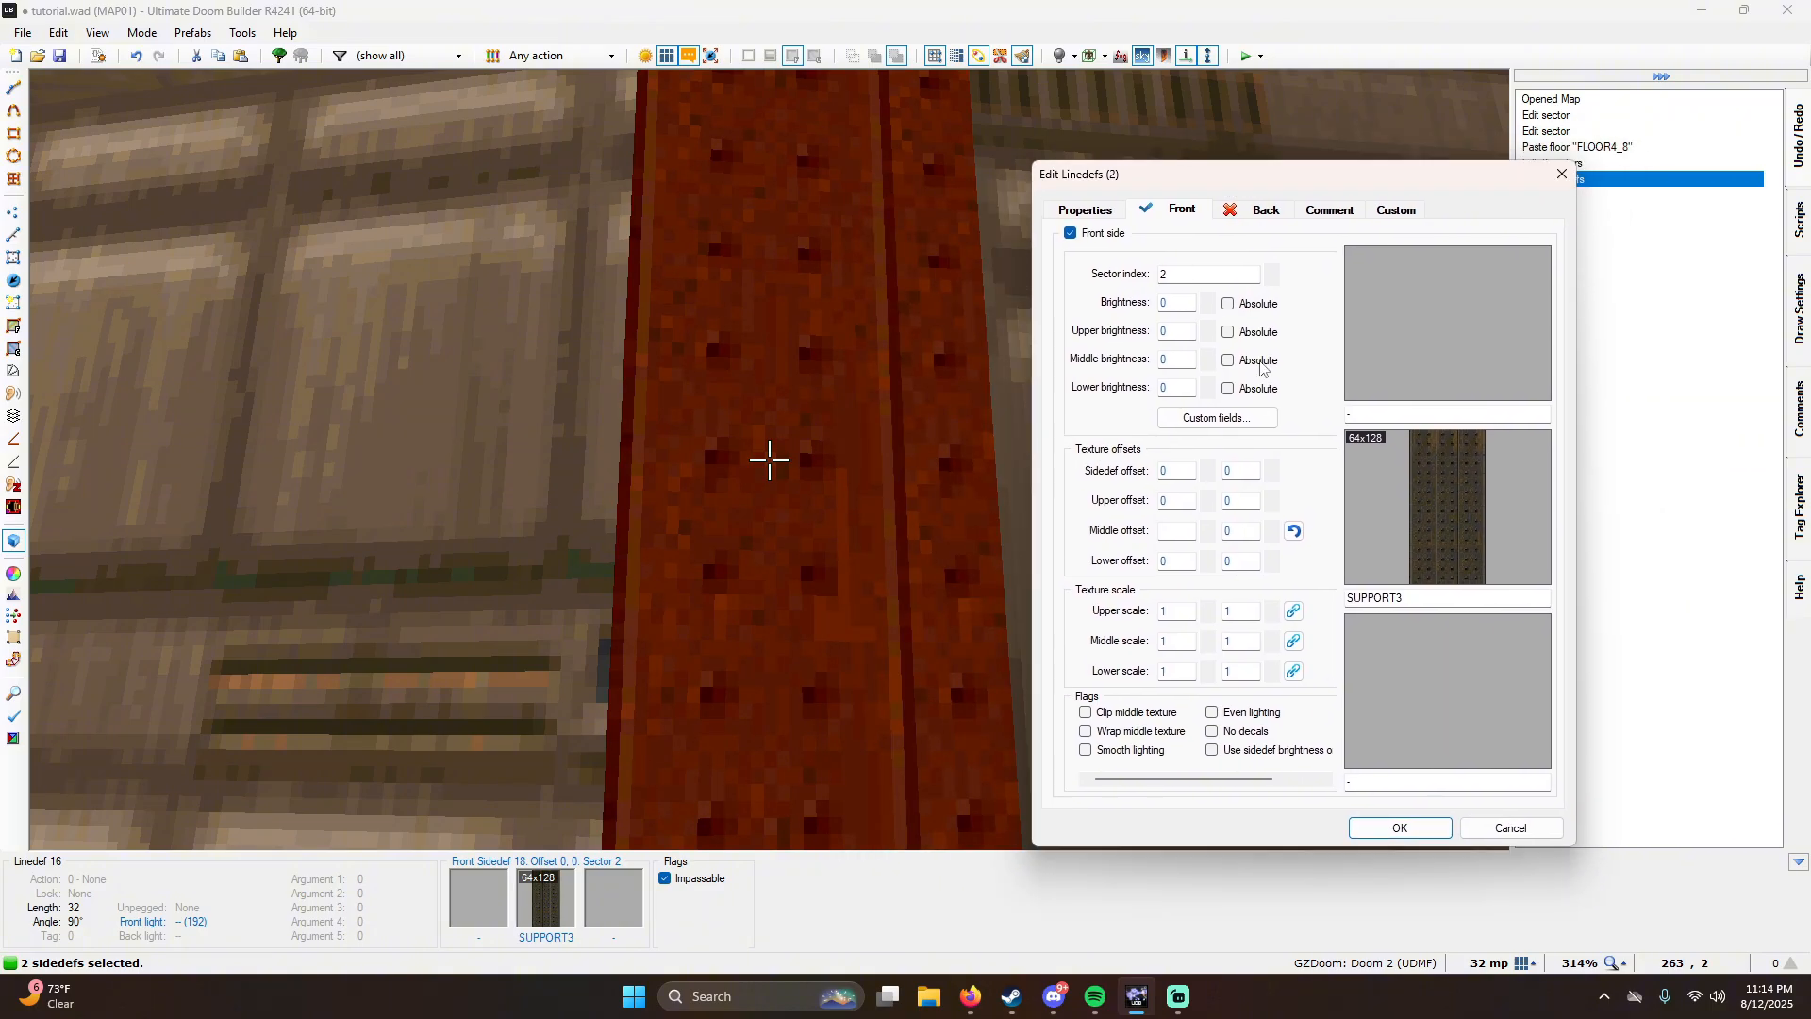
pyautogui.press('v')
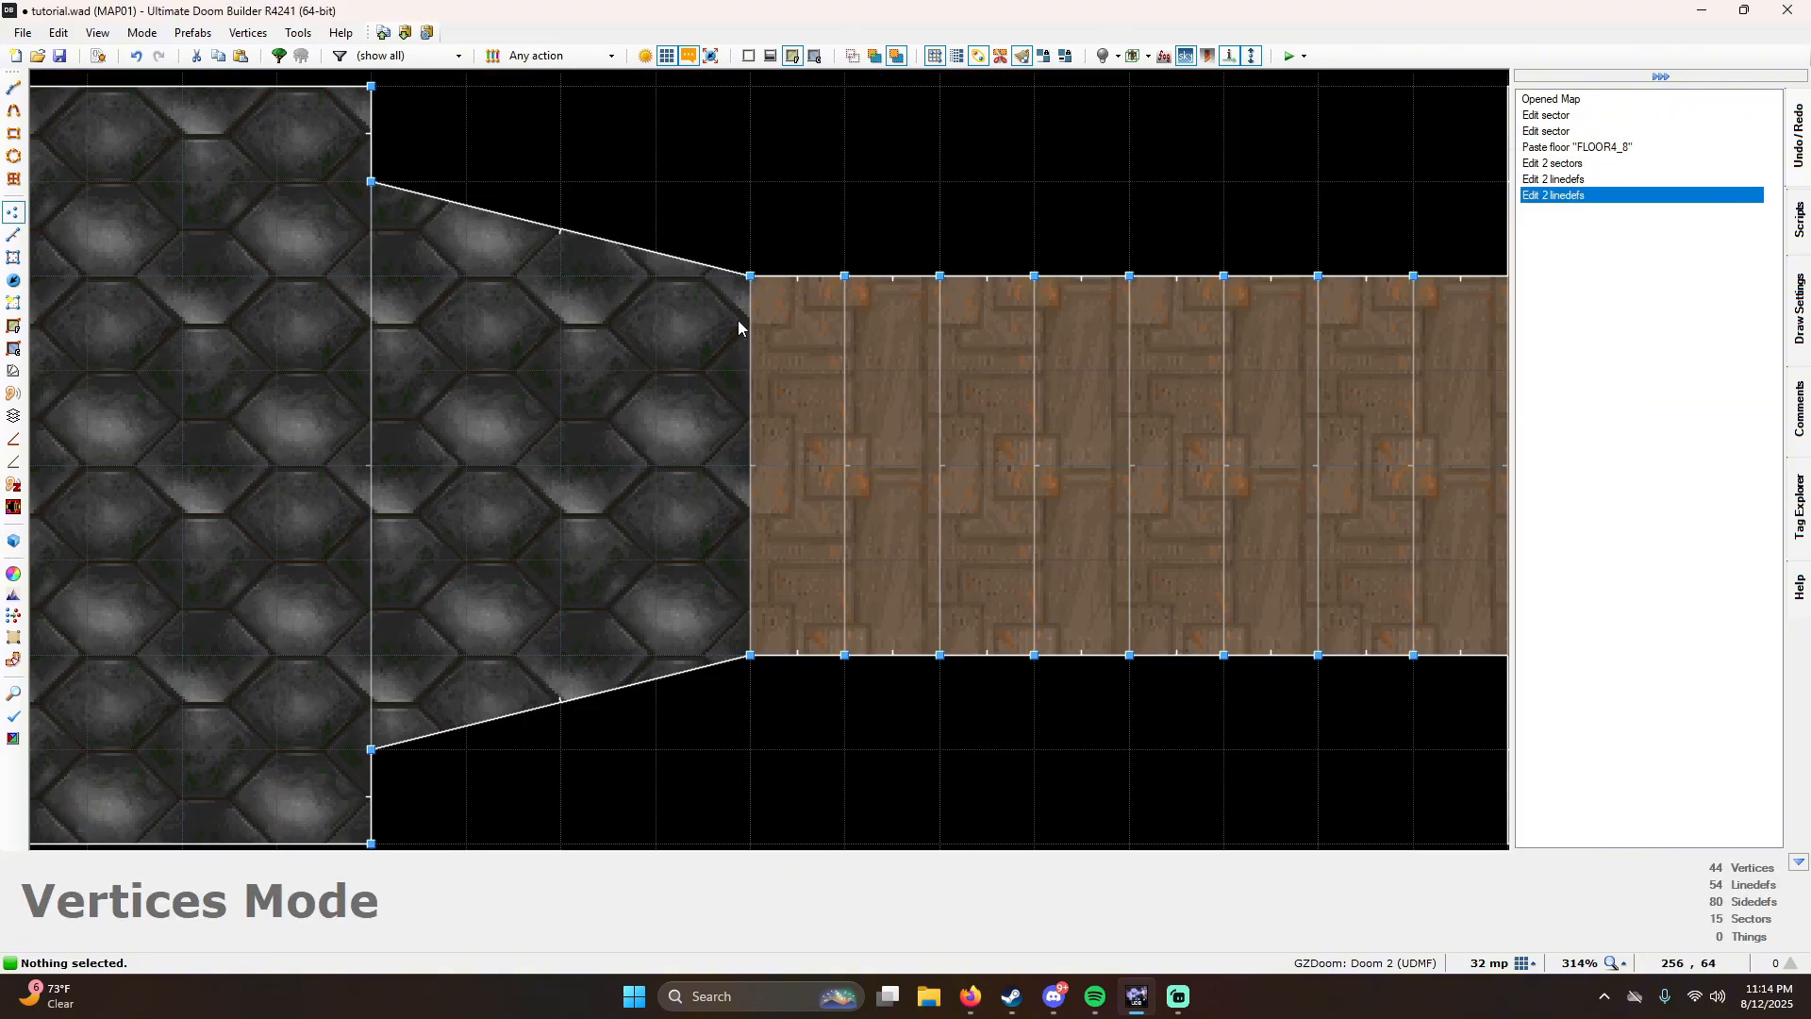
pyautogui.scroll(3, 874, 324)
pyautogui.press('q')
pyautogui.press('s')
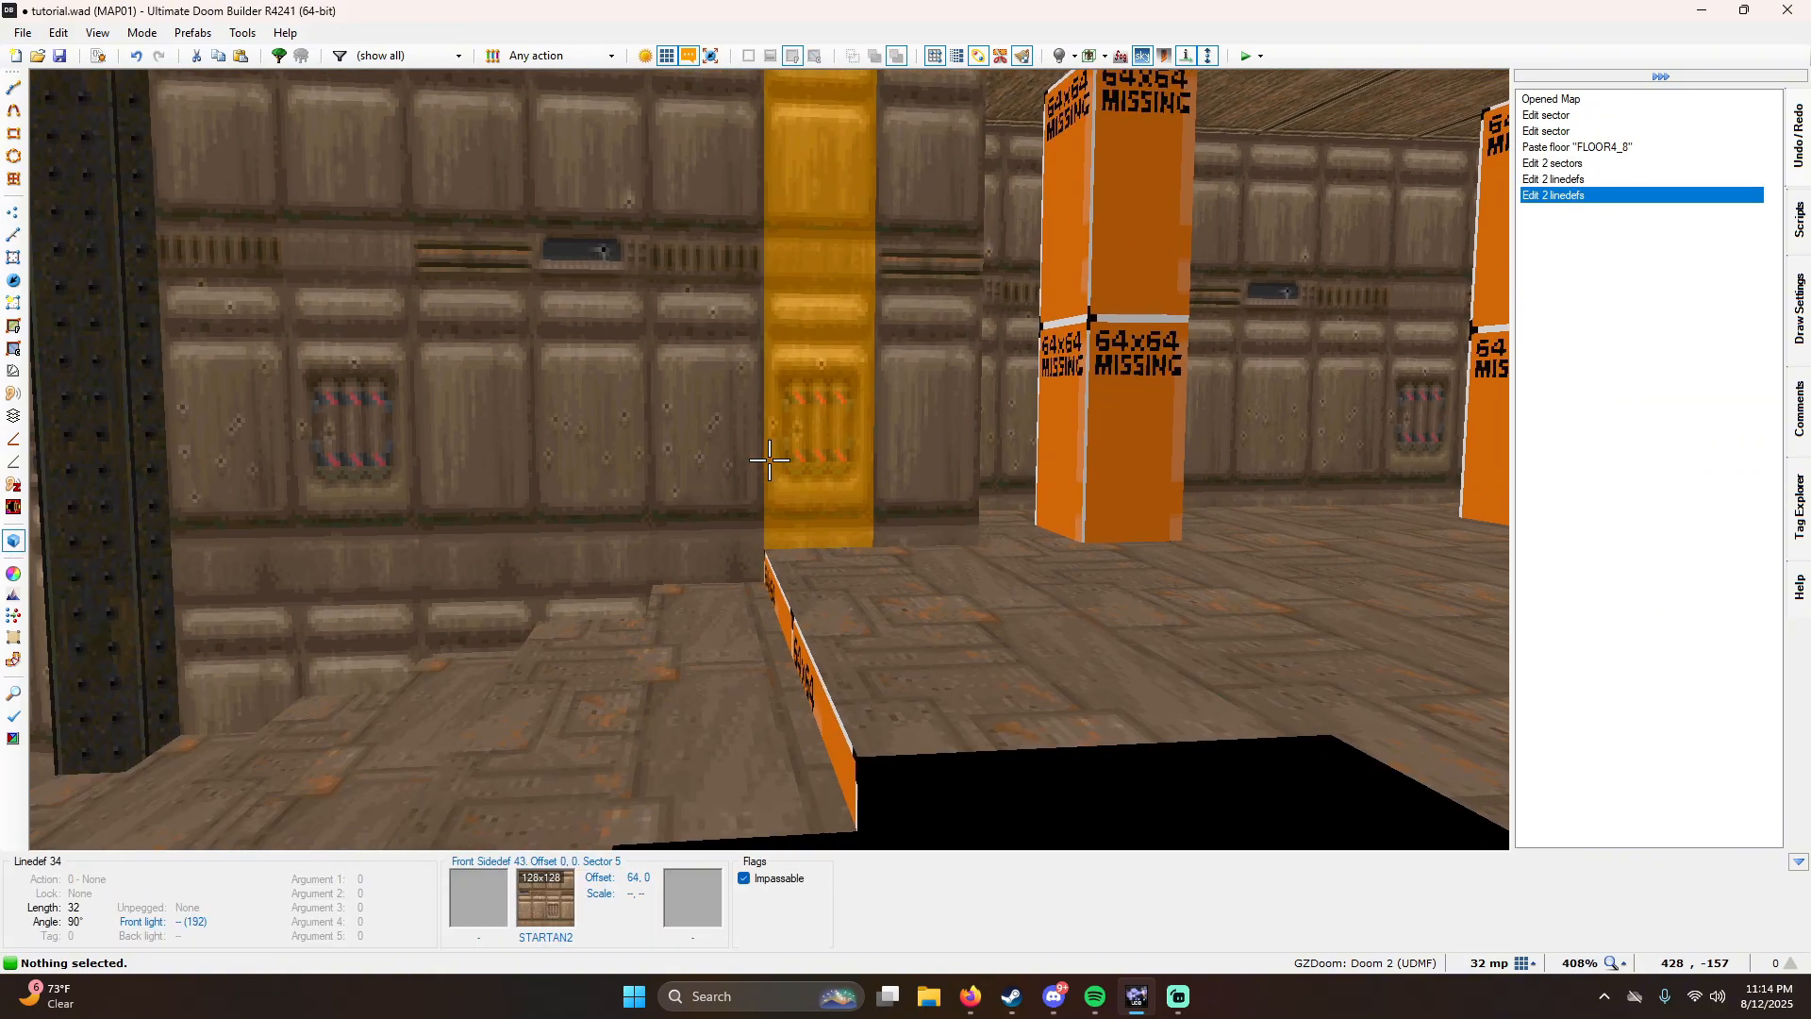
# Step: Undo the last two linedef edits on the support walls beside the first stair step, and leave Visual Mode
pyautogui.press('q')
pyautogui.hotkey('ctrl', 'z')
pyautogui.scroll(-4, 884, 471)
pyautogui.scroll(6, 985, 116)
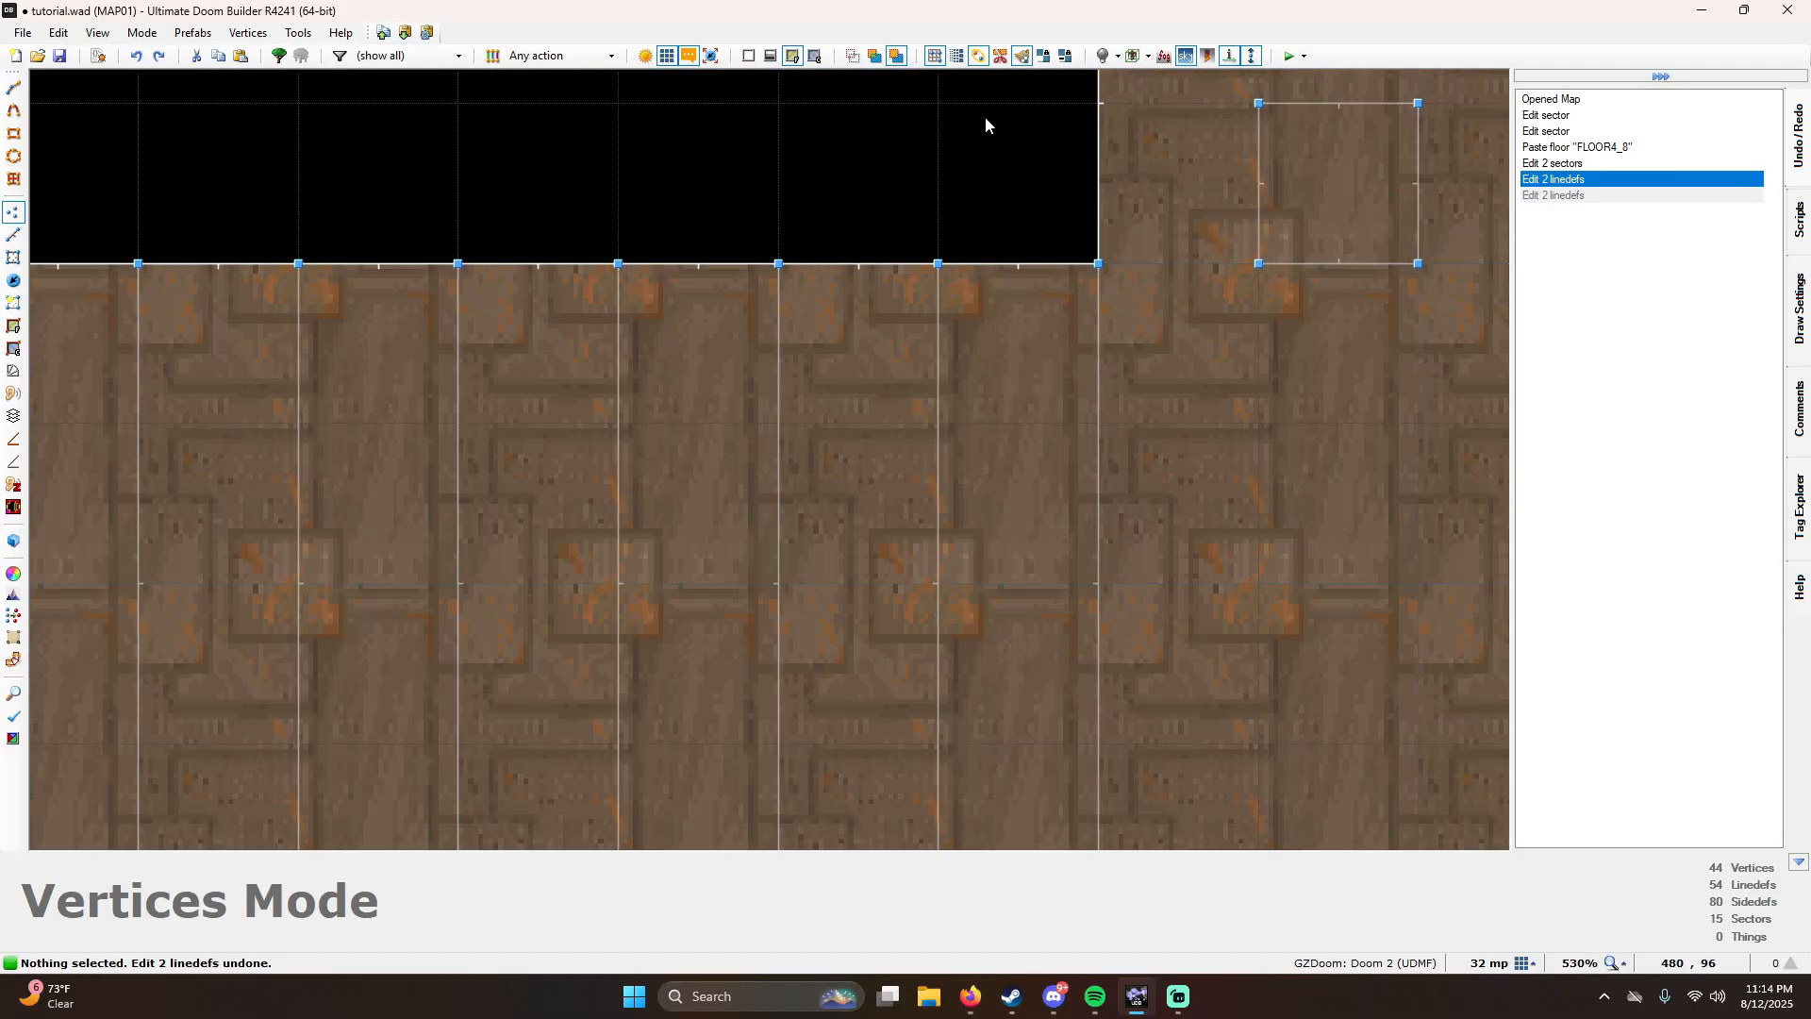
pyautogui.press('q')
pyautogui.press('s')
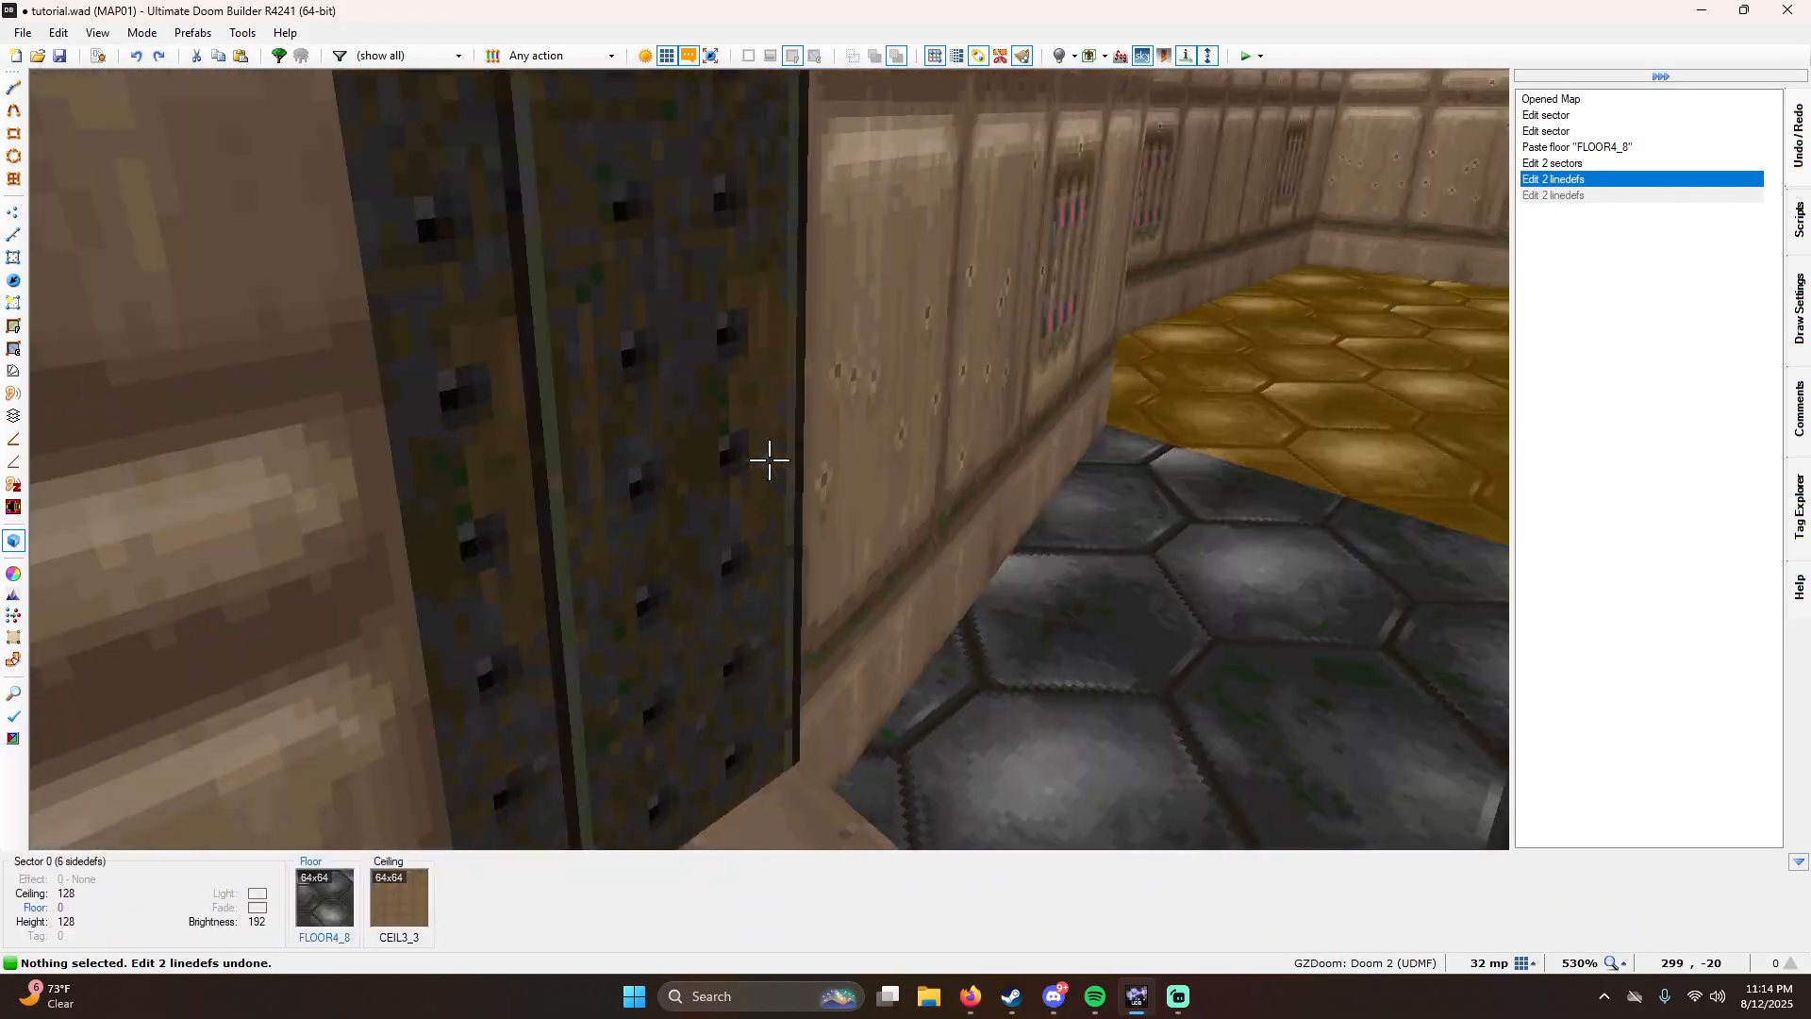
pyautogui.hotkey('ctrl', 'z')
pyautogui.press('q')
# Step: Draw a 24-unit line along each side wall of the first stair step, starting from the passage corners on an 8 mp grid
pyautogui.scroll(-4, 717, 547)
pyautogui.scroll(6, 754, 528)
pyautogui.press('d')
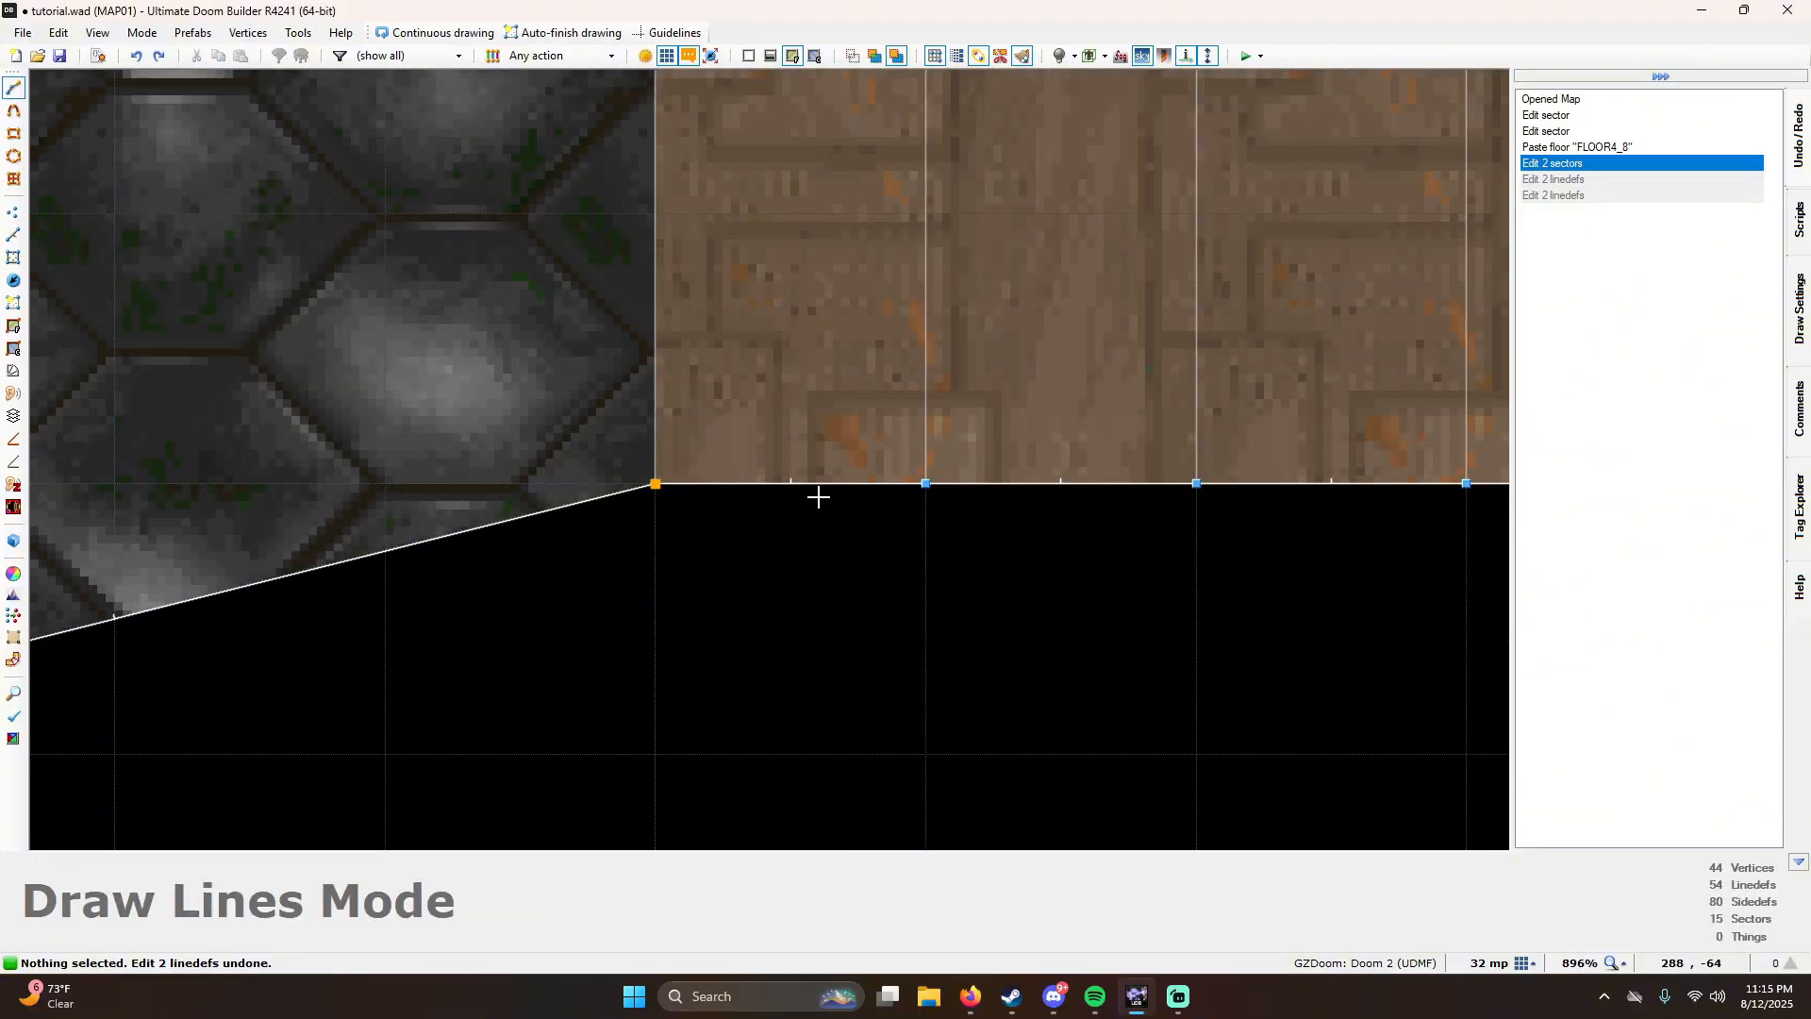
pyautogui.rightClick(878, 497)
pyautogui.scroll(-4, 909, 692)
pyautogui.scroll(4, 828, 212)
pyautogui.press('d')
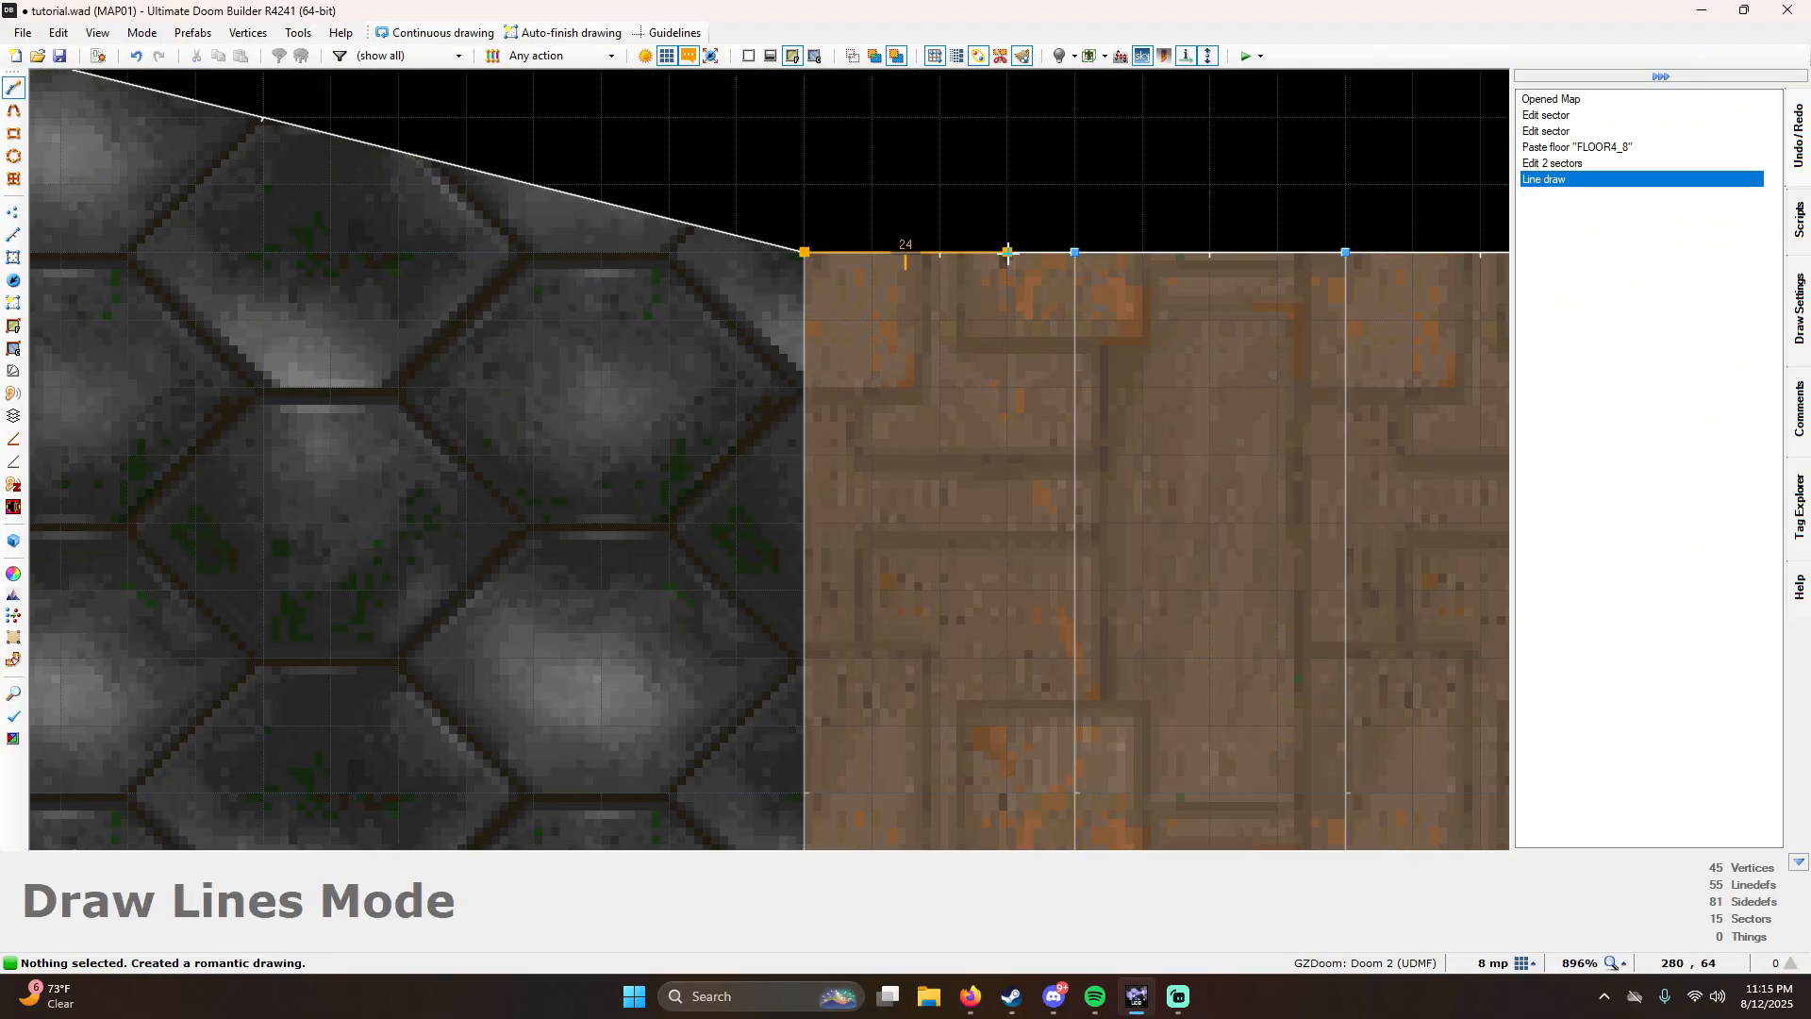
# Step: Select the 24-unit walls on both sides of the first stair step in Visual Mode and set their middle texture to SUPPORT3, filtering by "suppo"
pyautogui.press('q')
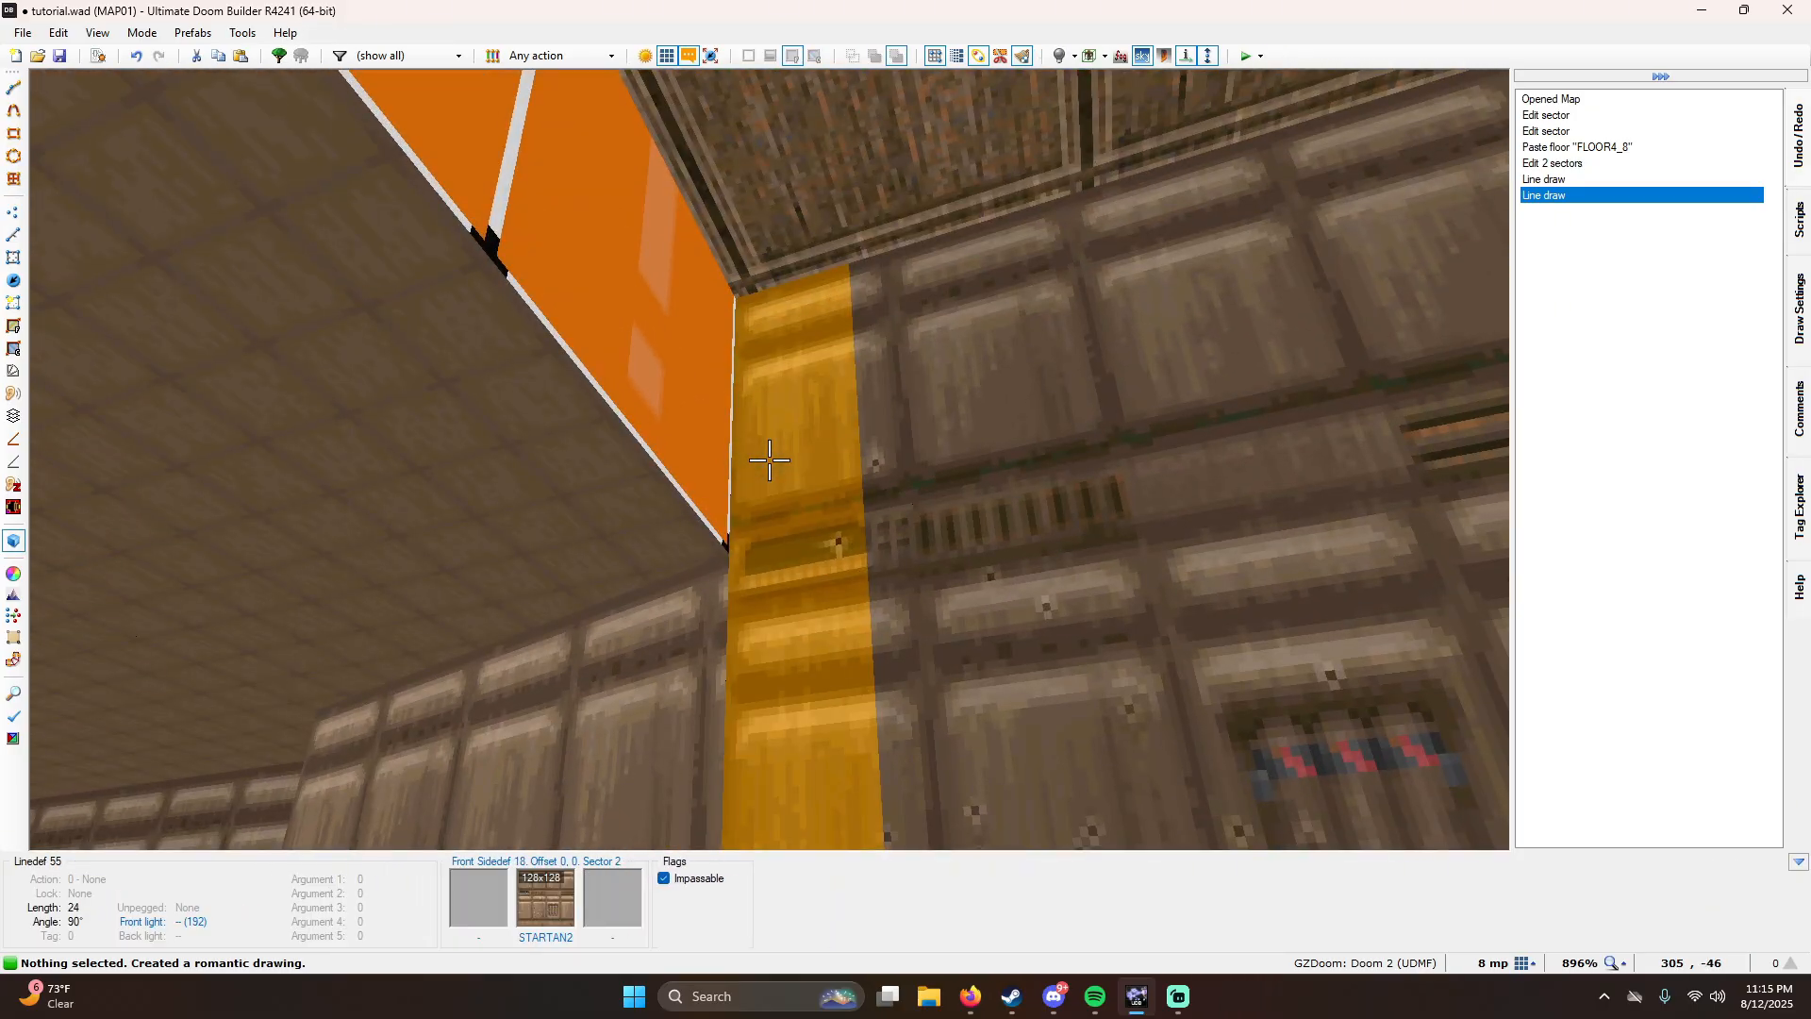
pyautogui.click(769, 460)
pyautogui.click(770, 460)
pyautogui.rightClick(769, 460)
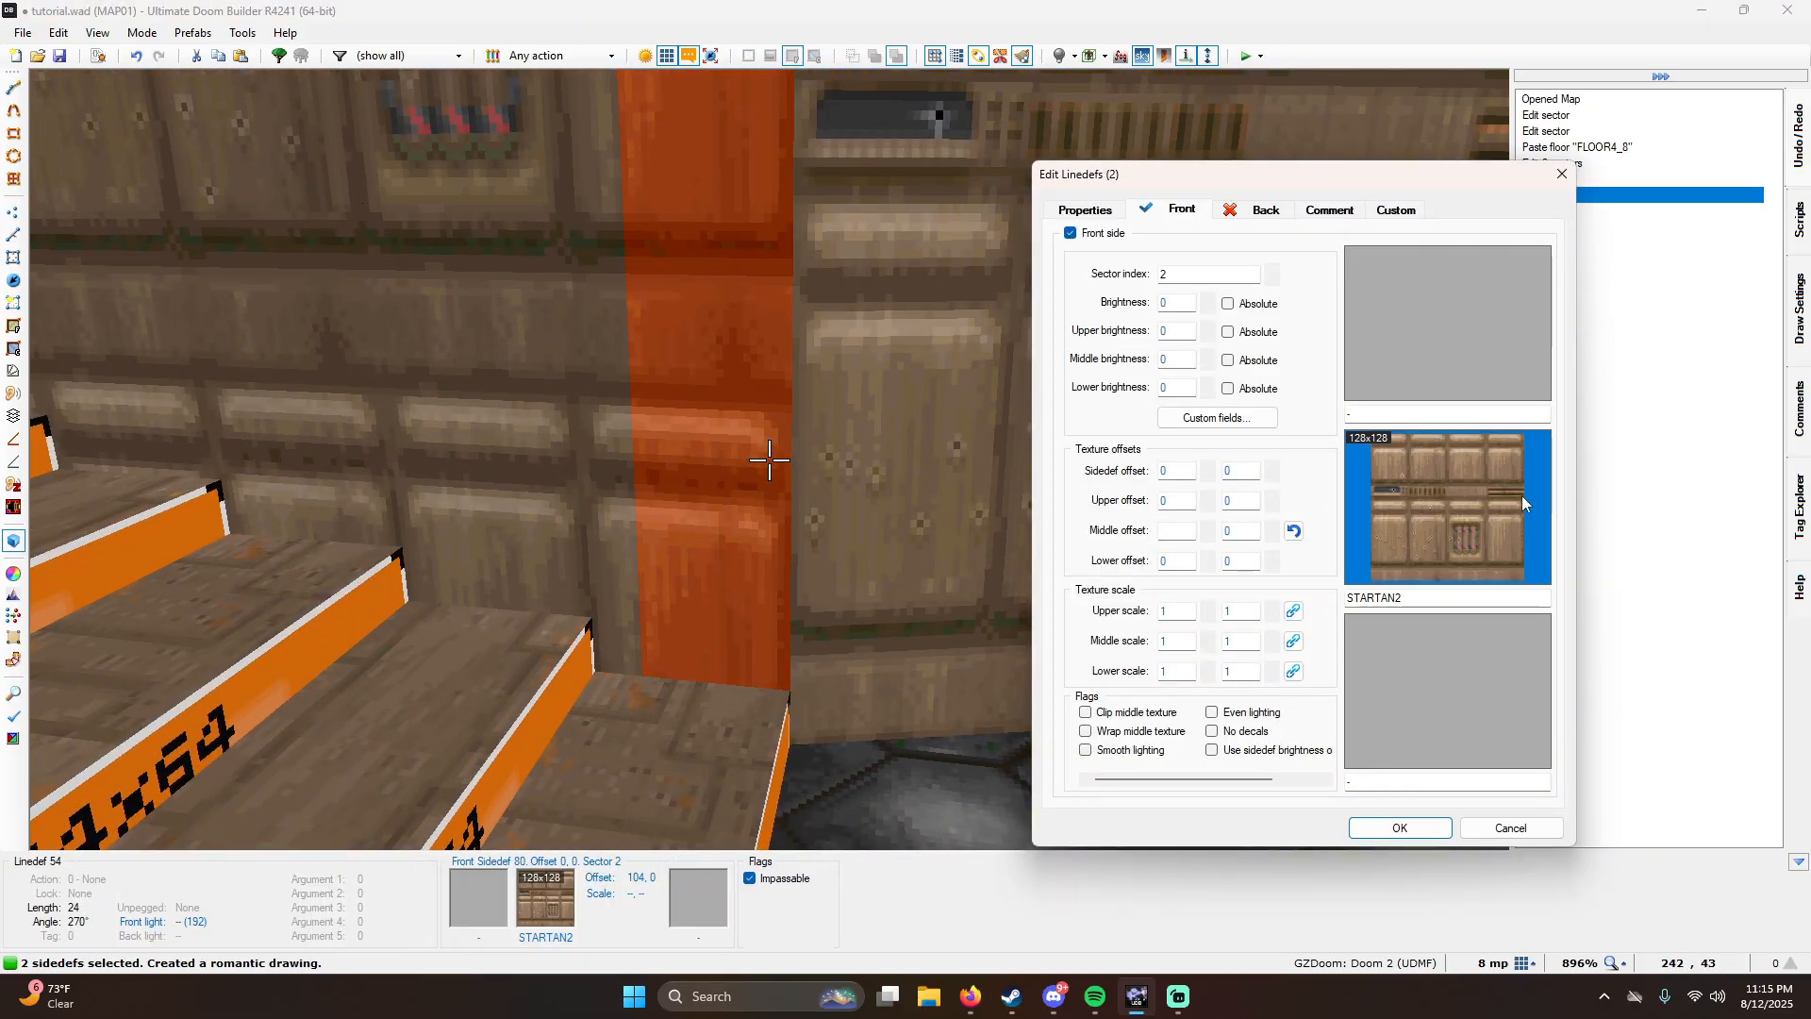
pyautogui.click(1434, 500)
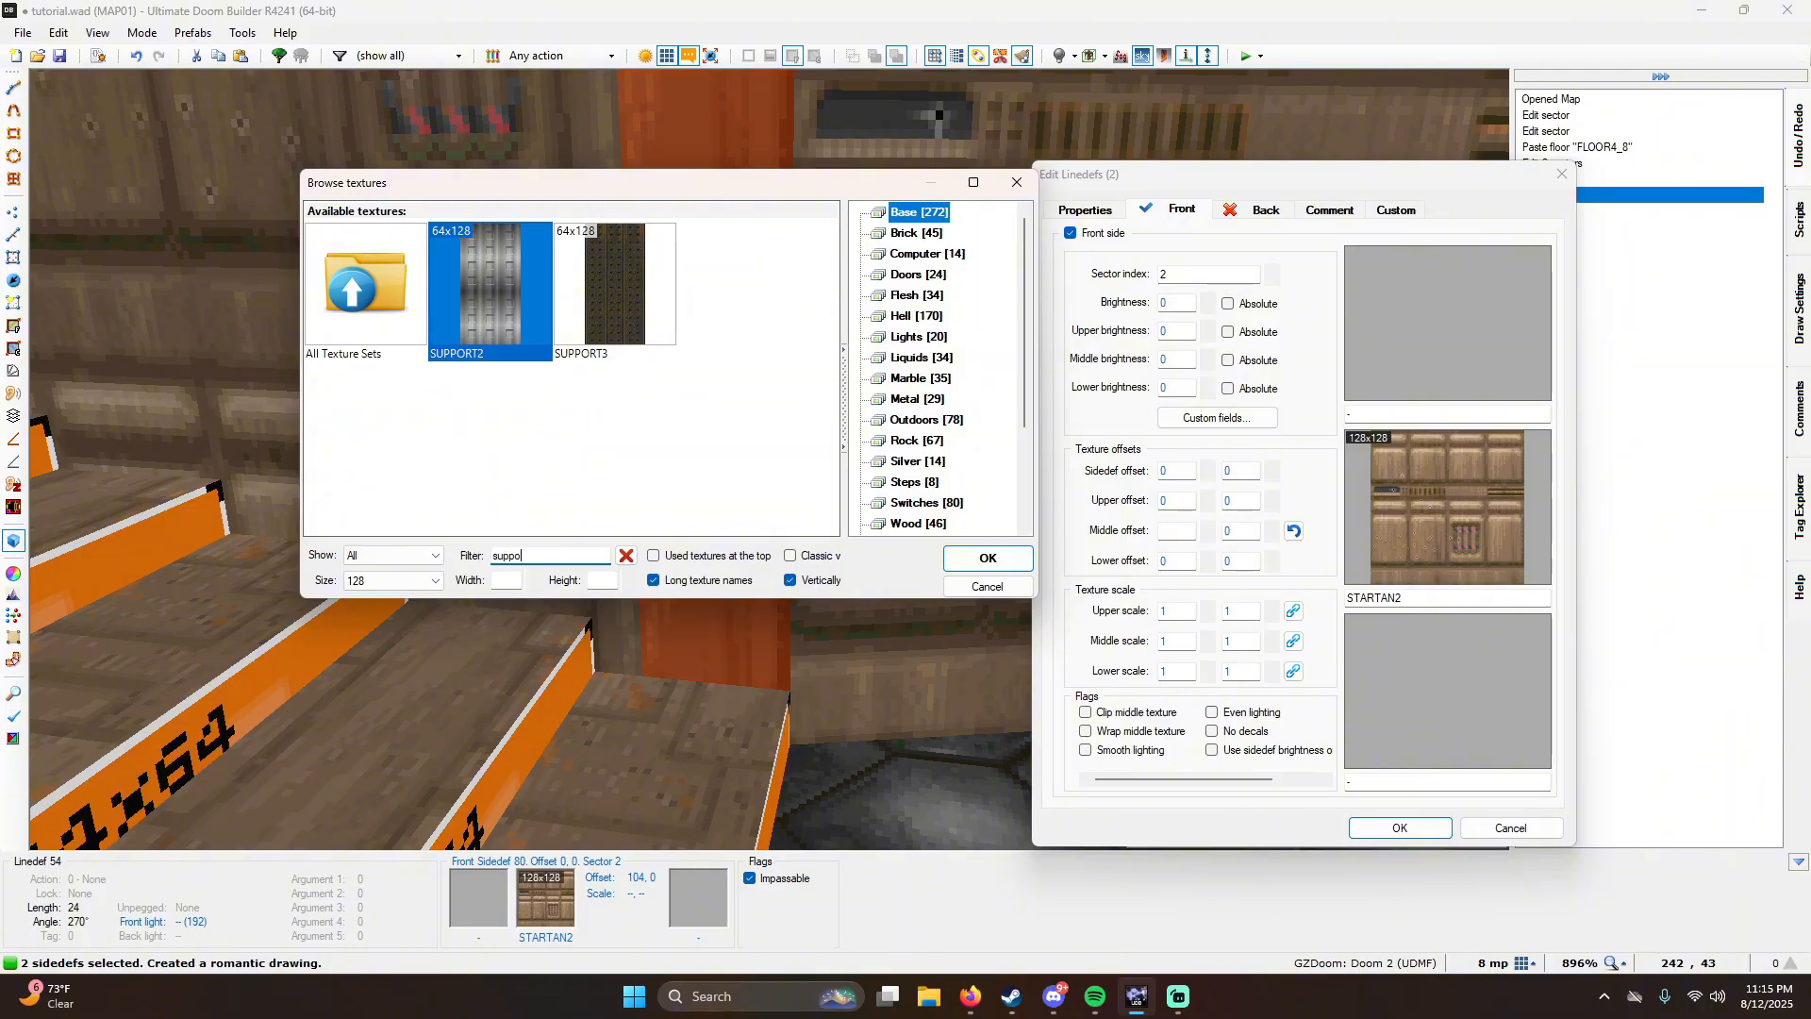
pyautogui.doubleClick(645, 269)
pyautogui.click(1400, 827)
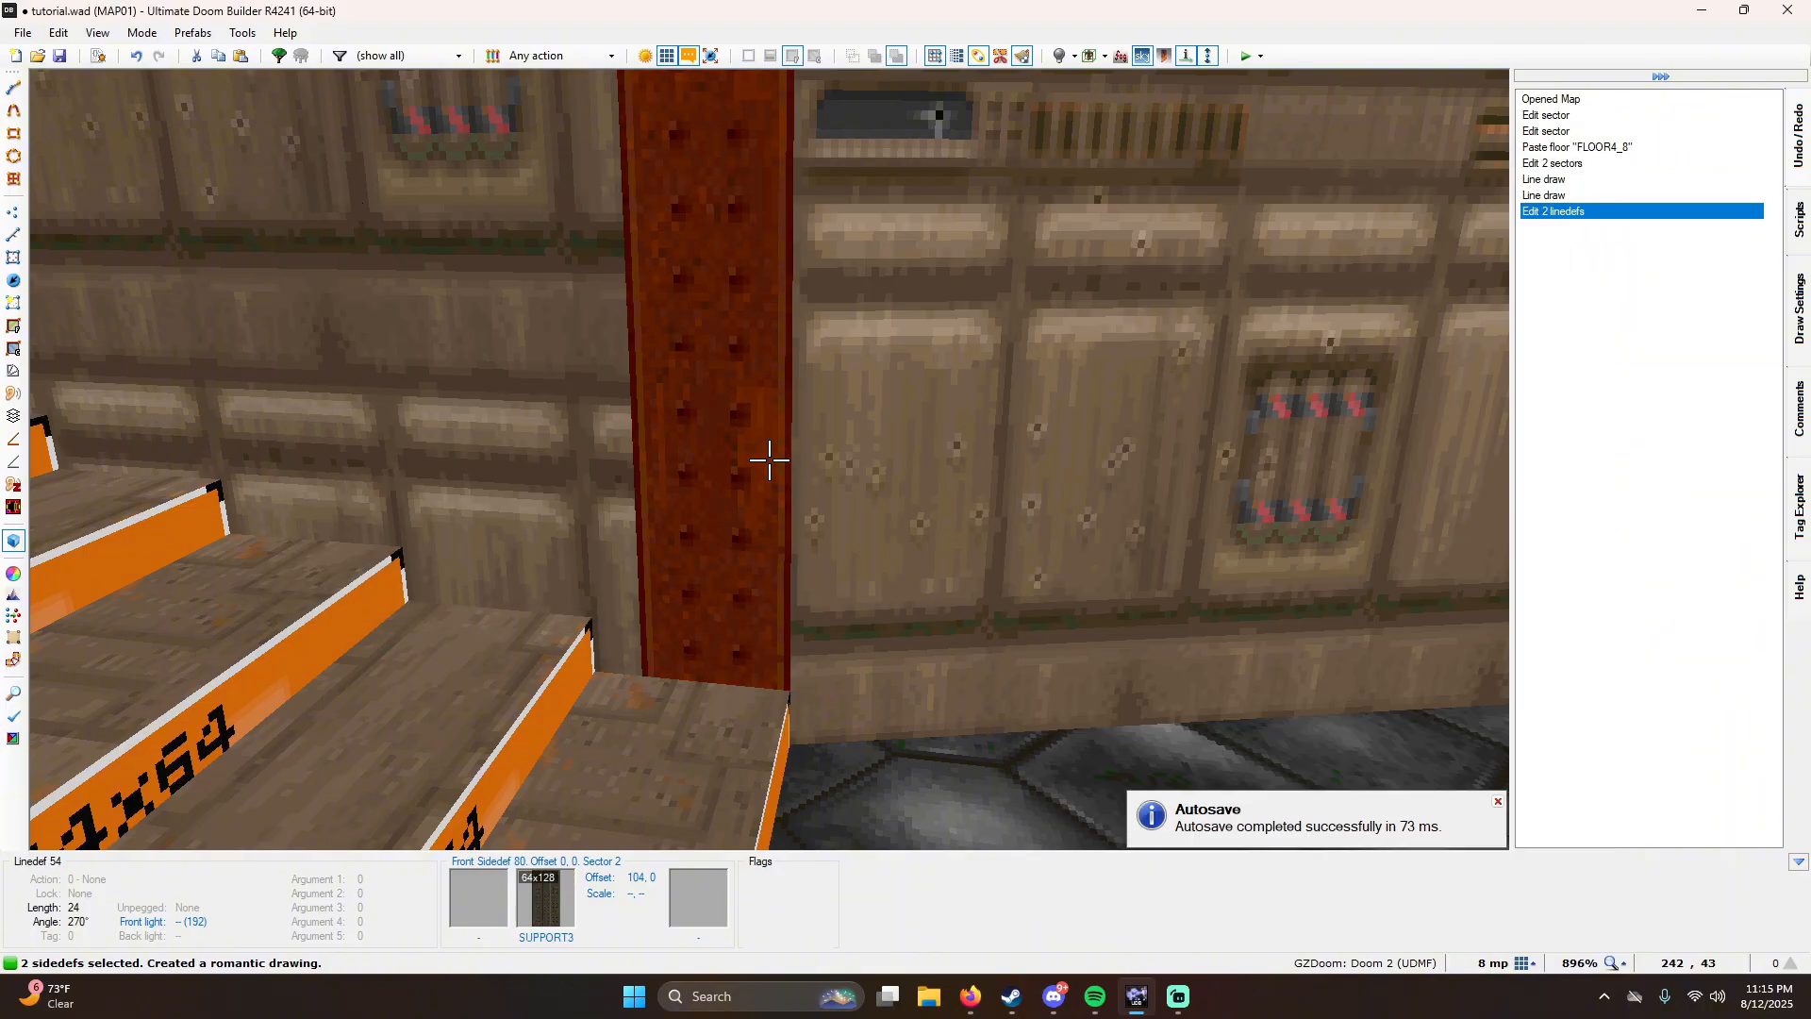
# Step: Select all connected STARTAN2 walls of the starting room and passage and set their middle texture to ICKWALL1
pyautogui.press('s')
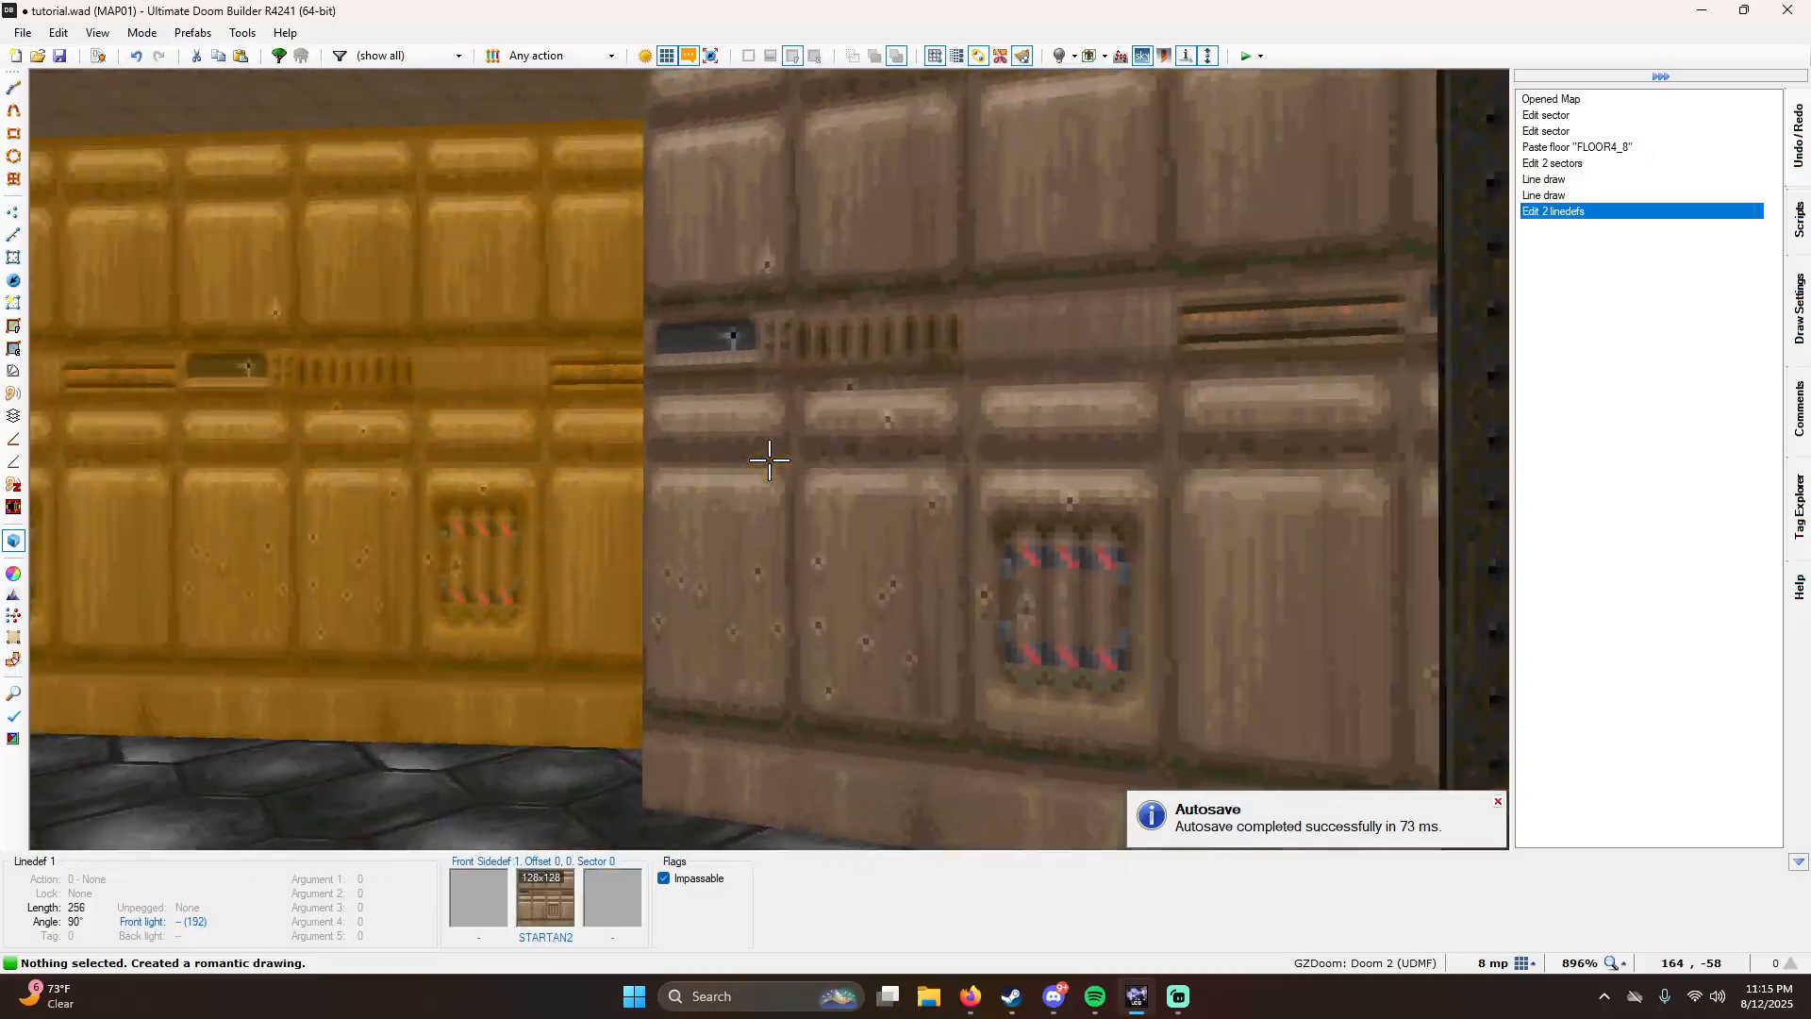
pyautogui.keyDown('shift'); pyautogui.click(770, 460); pyautogui.keyUp('shift')
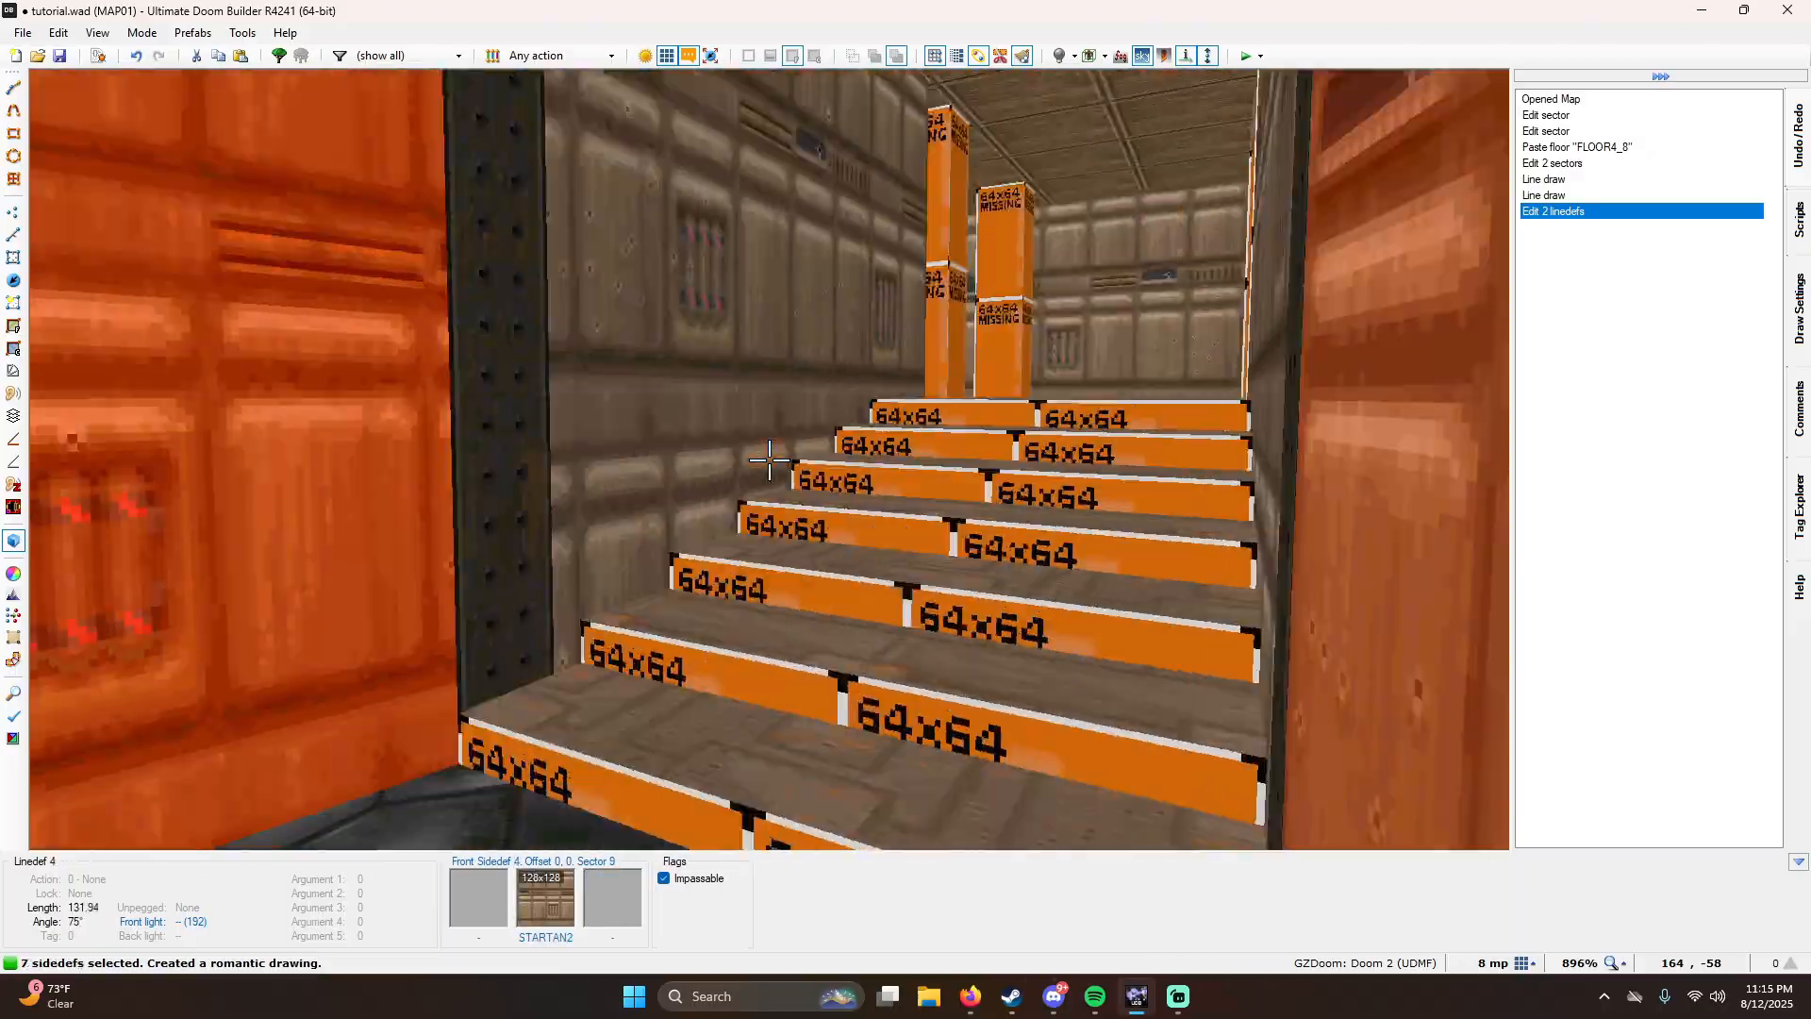
pyautogui.press('s')
pyautogui.press('s')
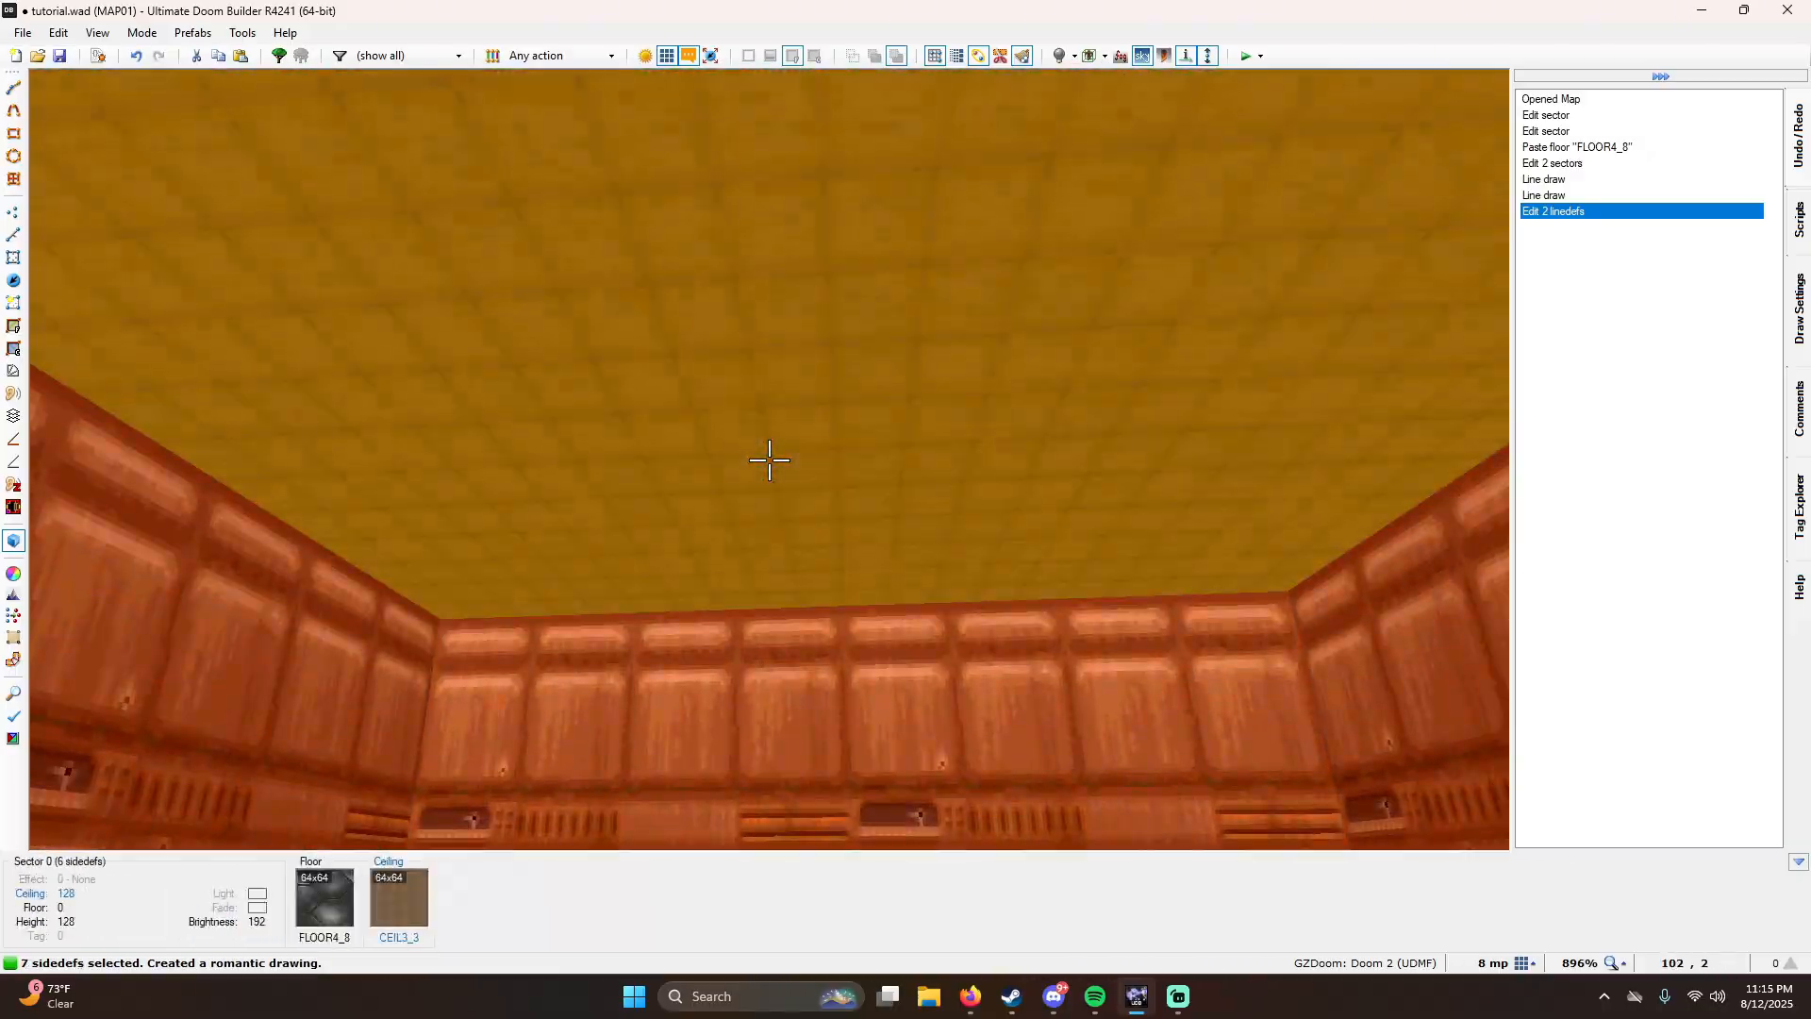
pyautogui.press('s')
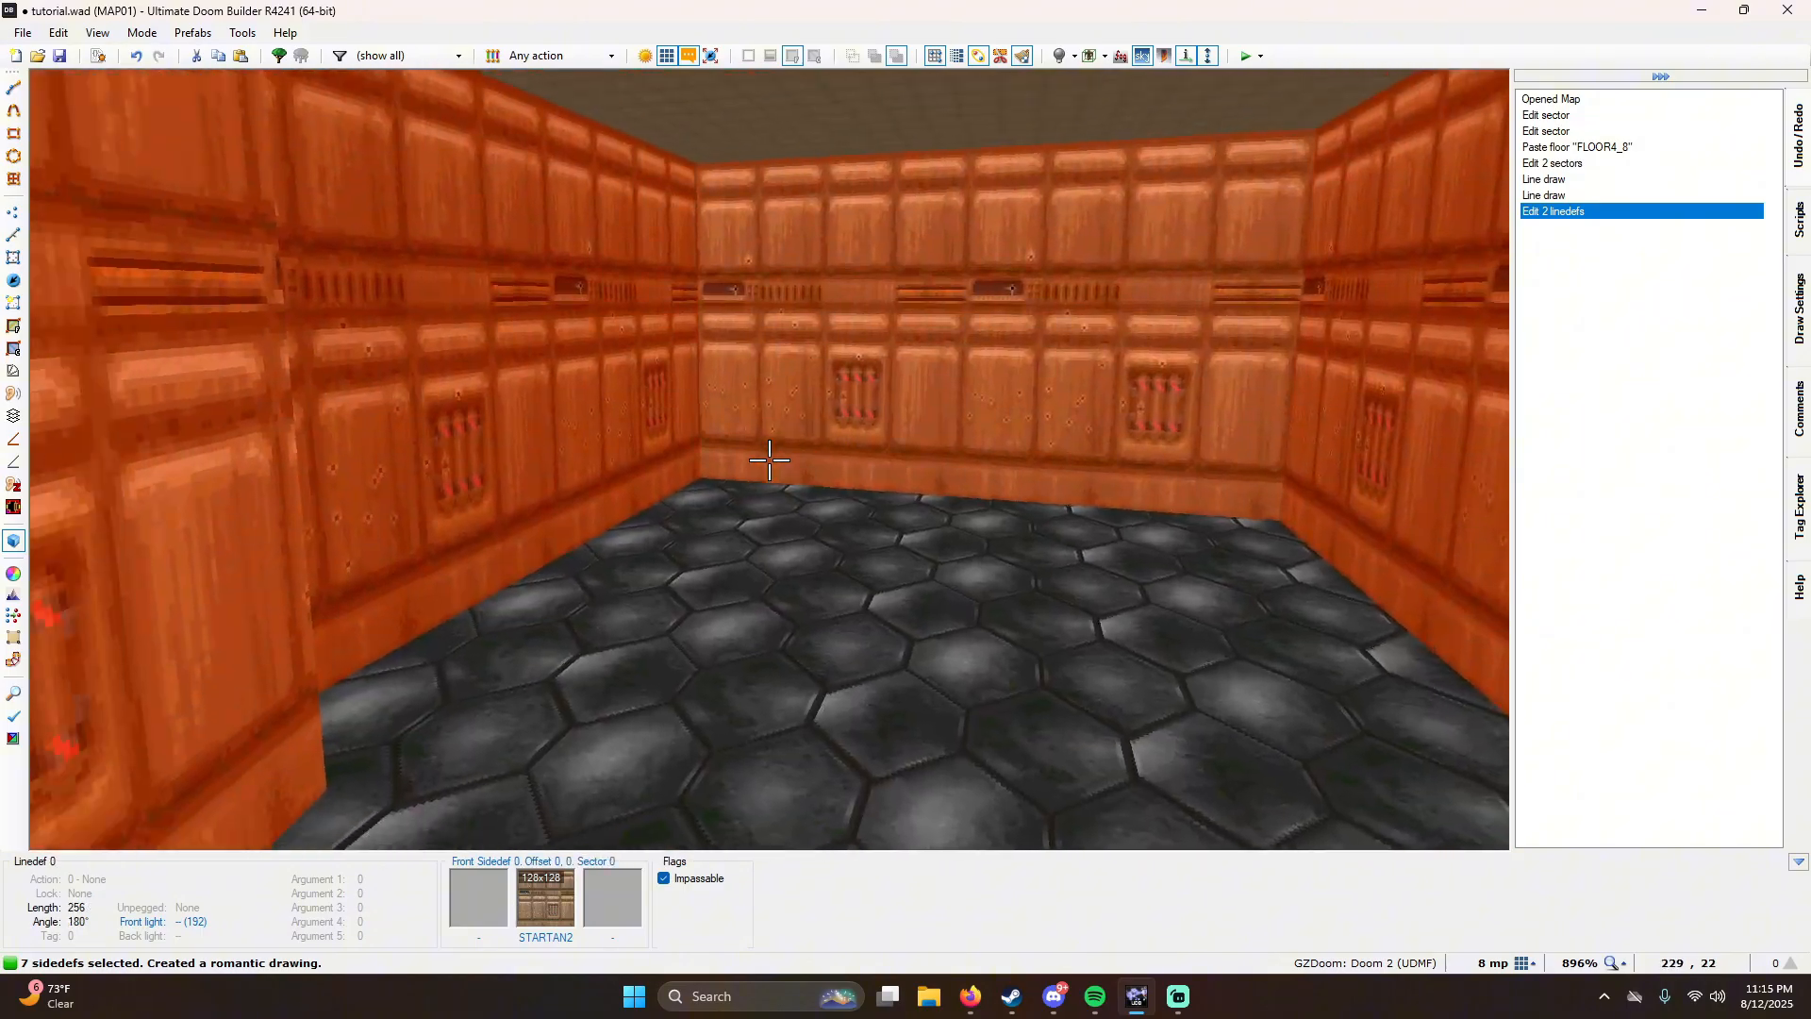
pyautogui.press('s')
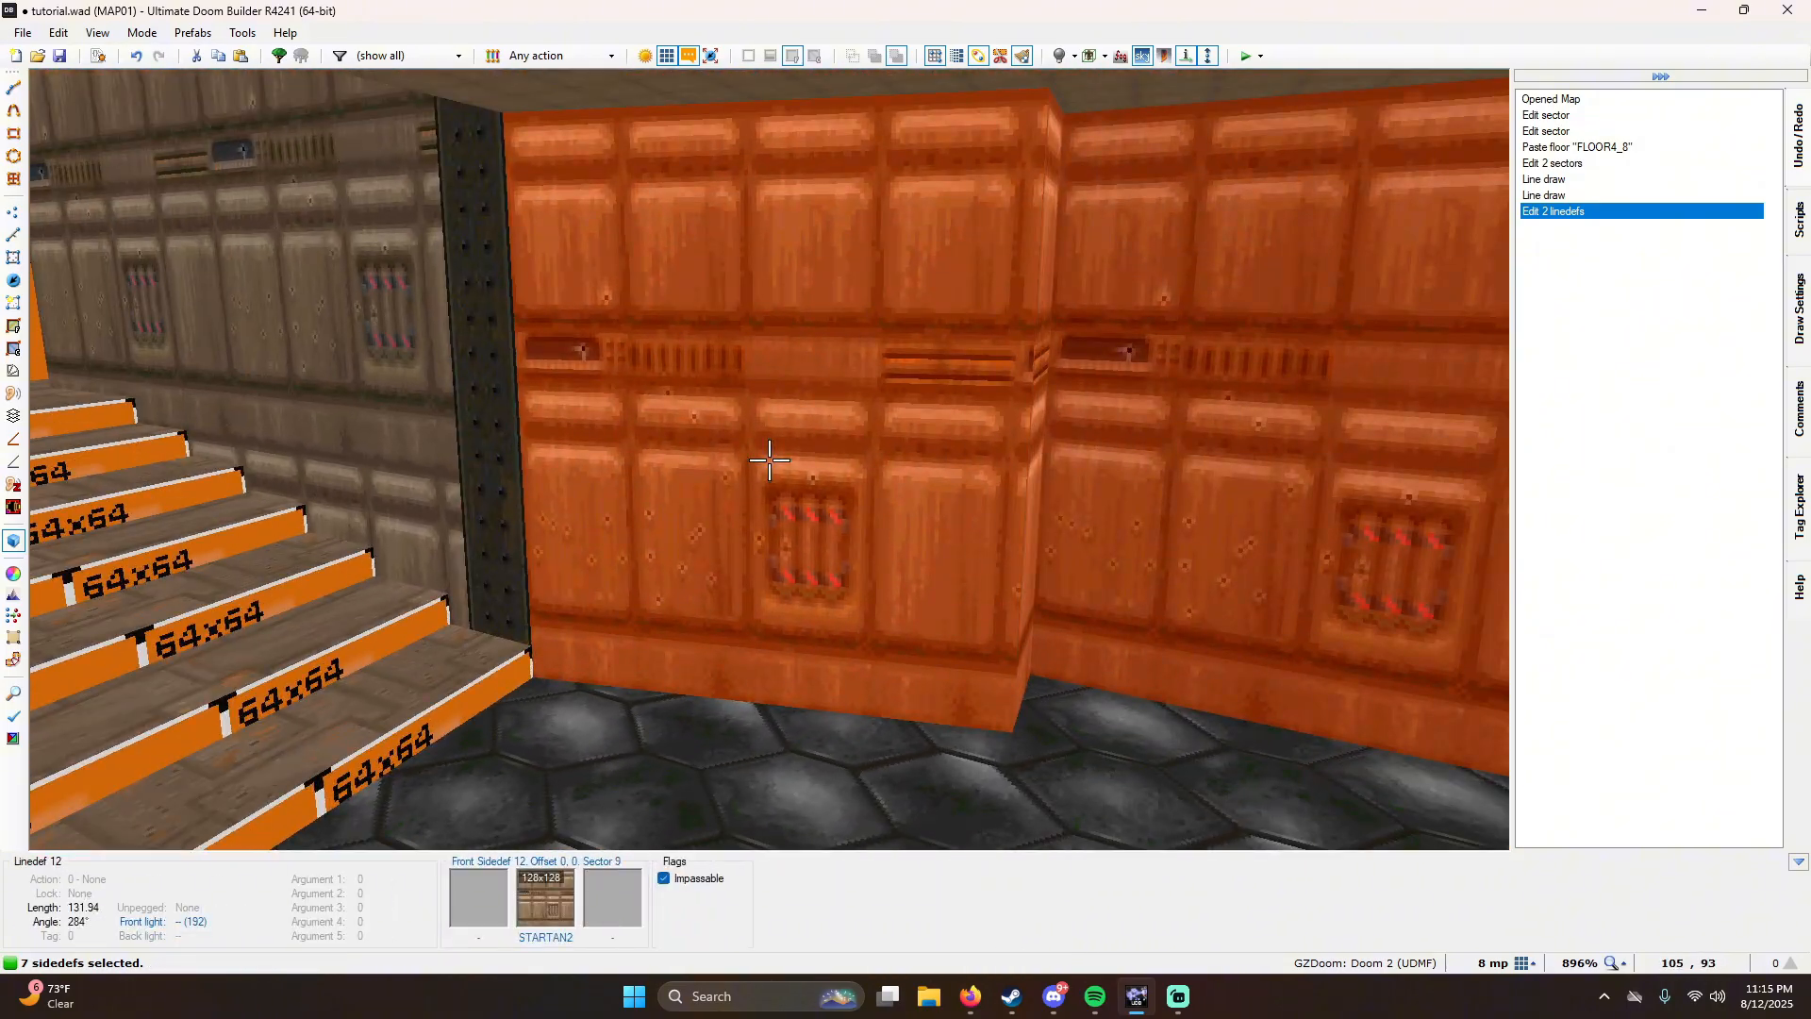
pyautogui.rightClick(770, 459)
pyautogui.click(1483, 555)
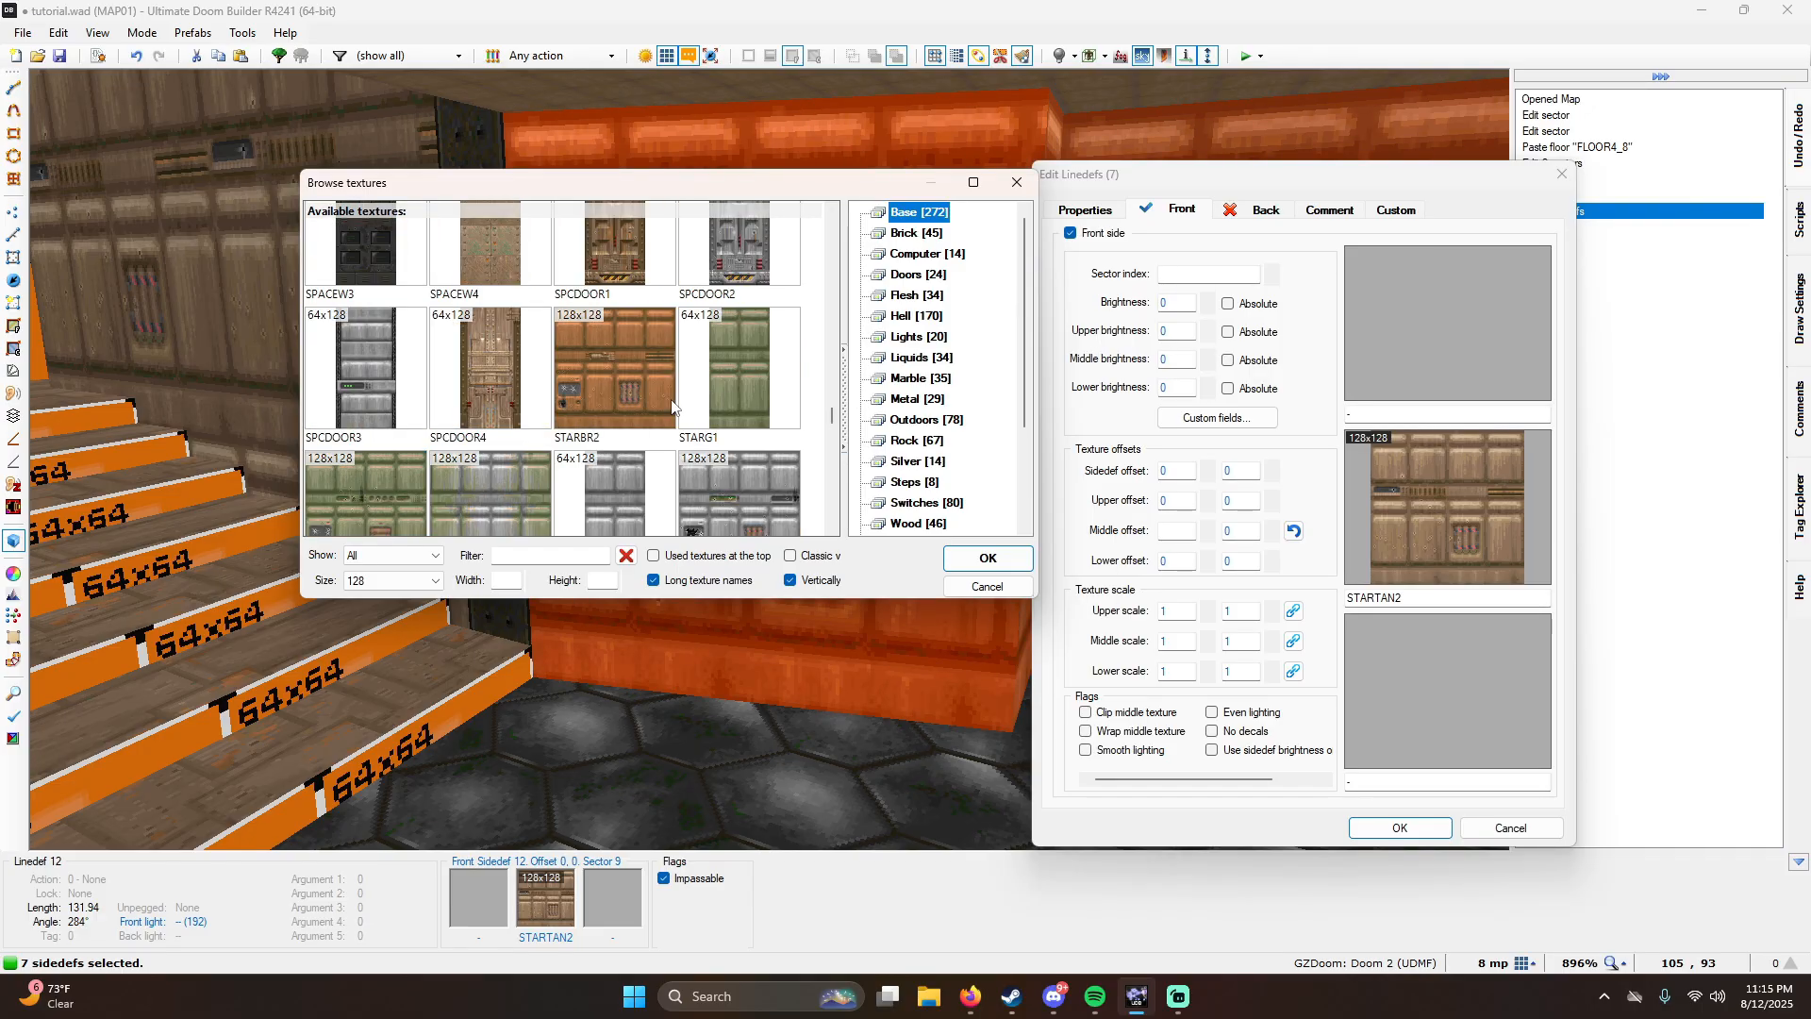
pyautogui.scroll(5, 664, 408)
pyautogui.scroll(-4, 663, 389)
pyautogui.scroll(4, 663, 389)
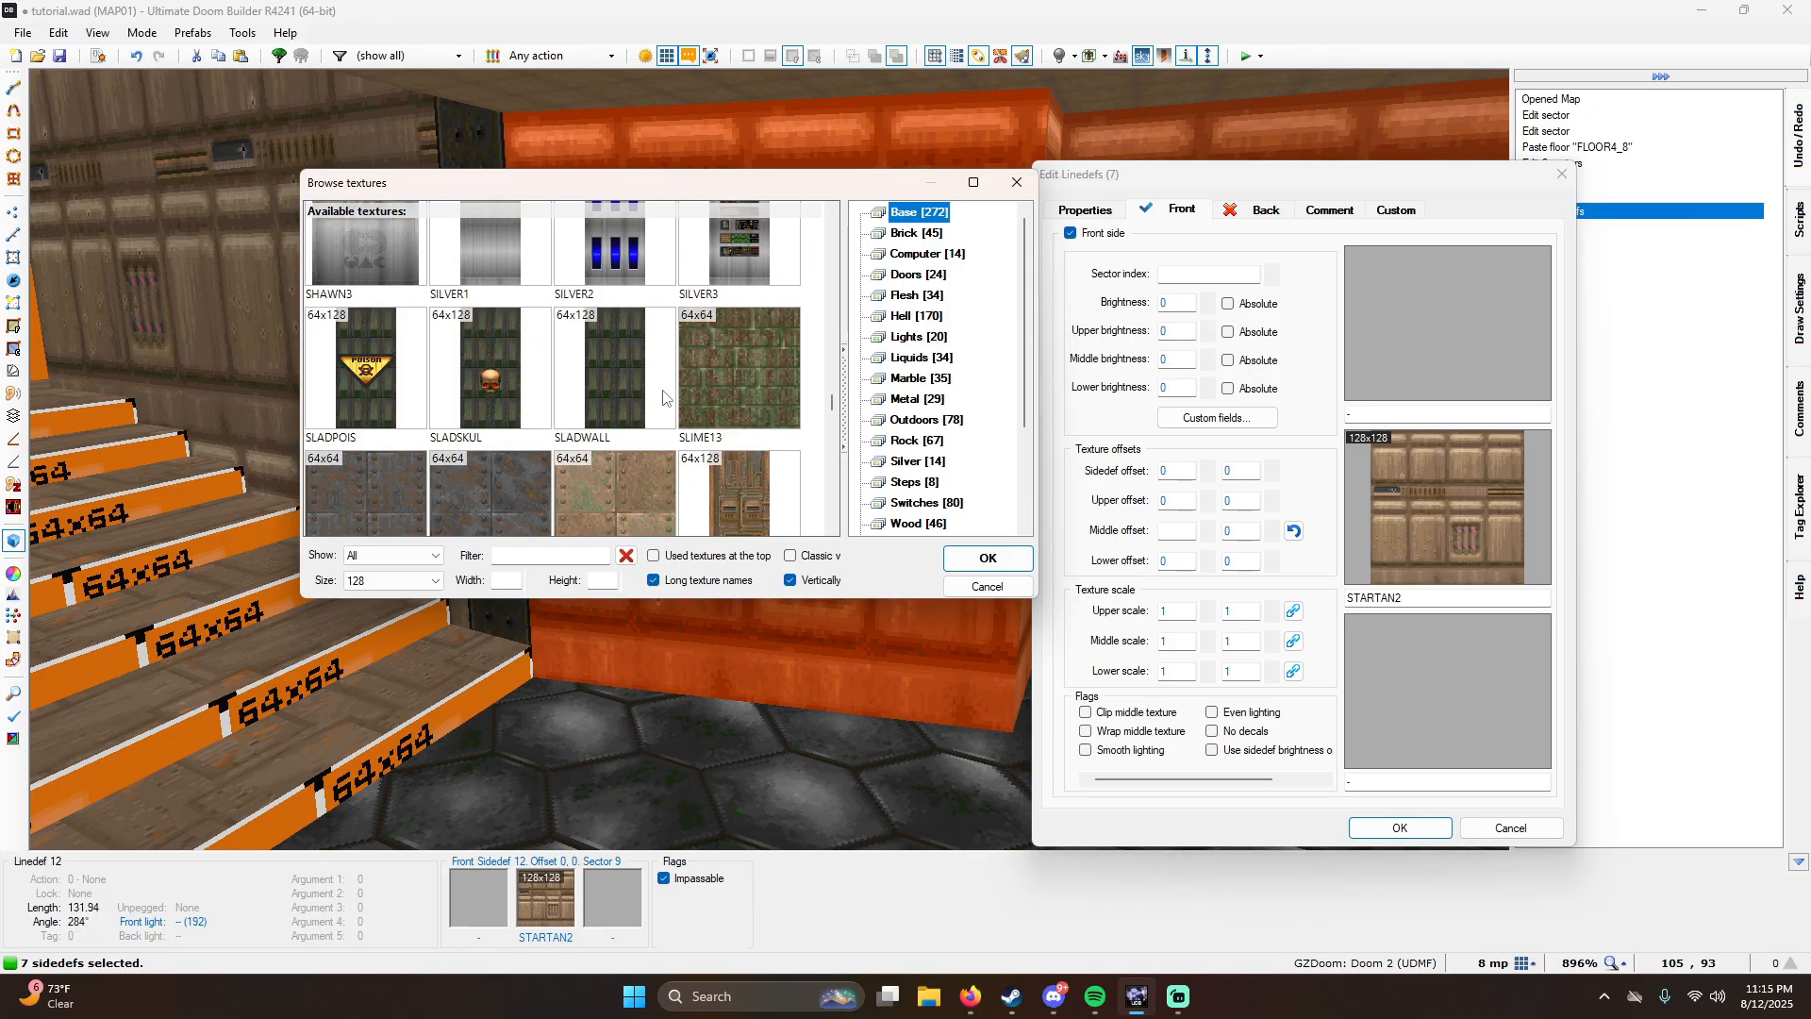
pyautogui.scroll(-1, 662, 390)
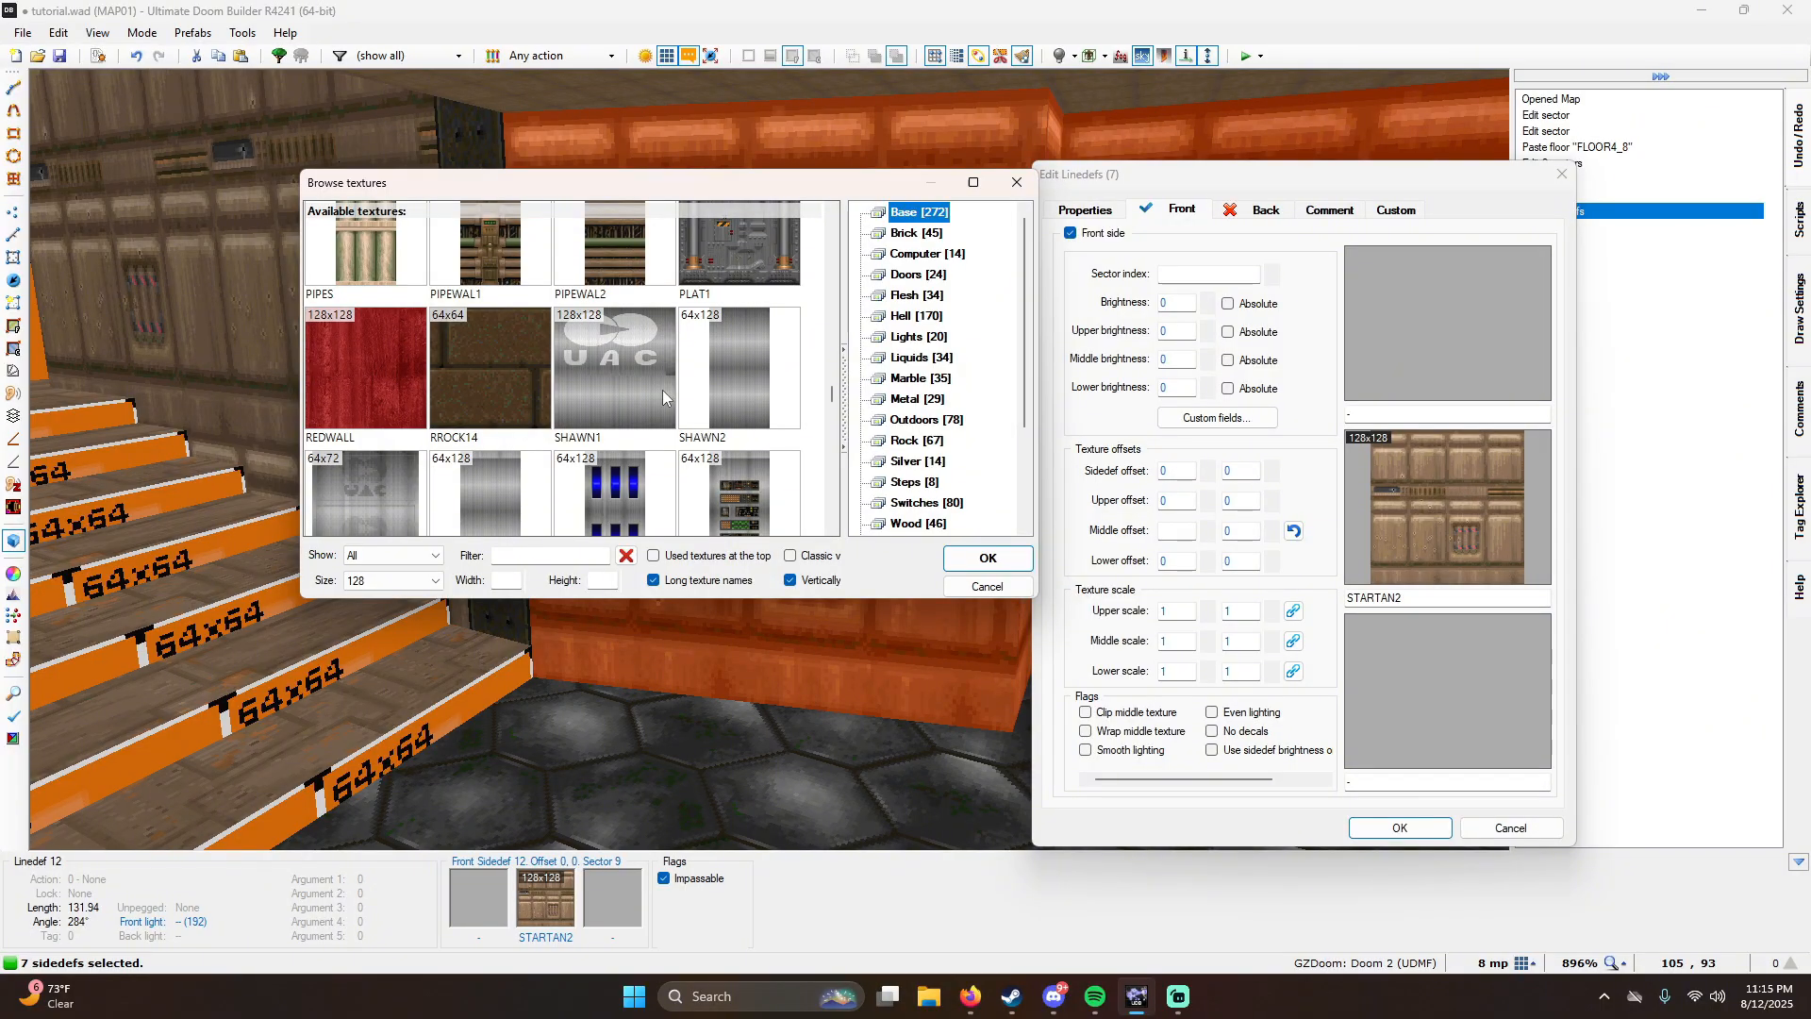
pyautogui.scroll(1, 662, 390)
pyautogui.scroll(5, 665, 392)
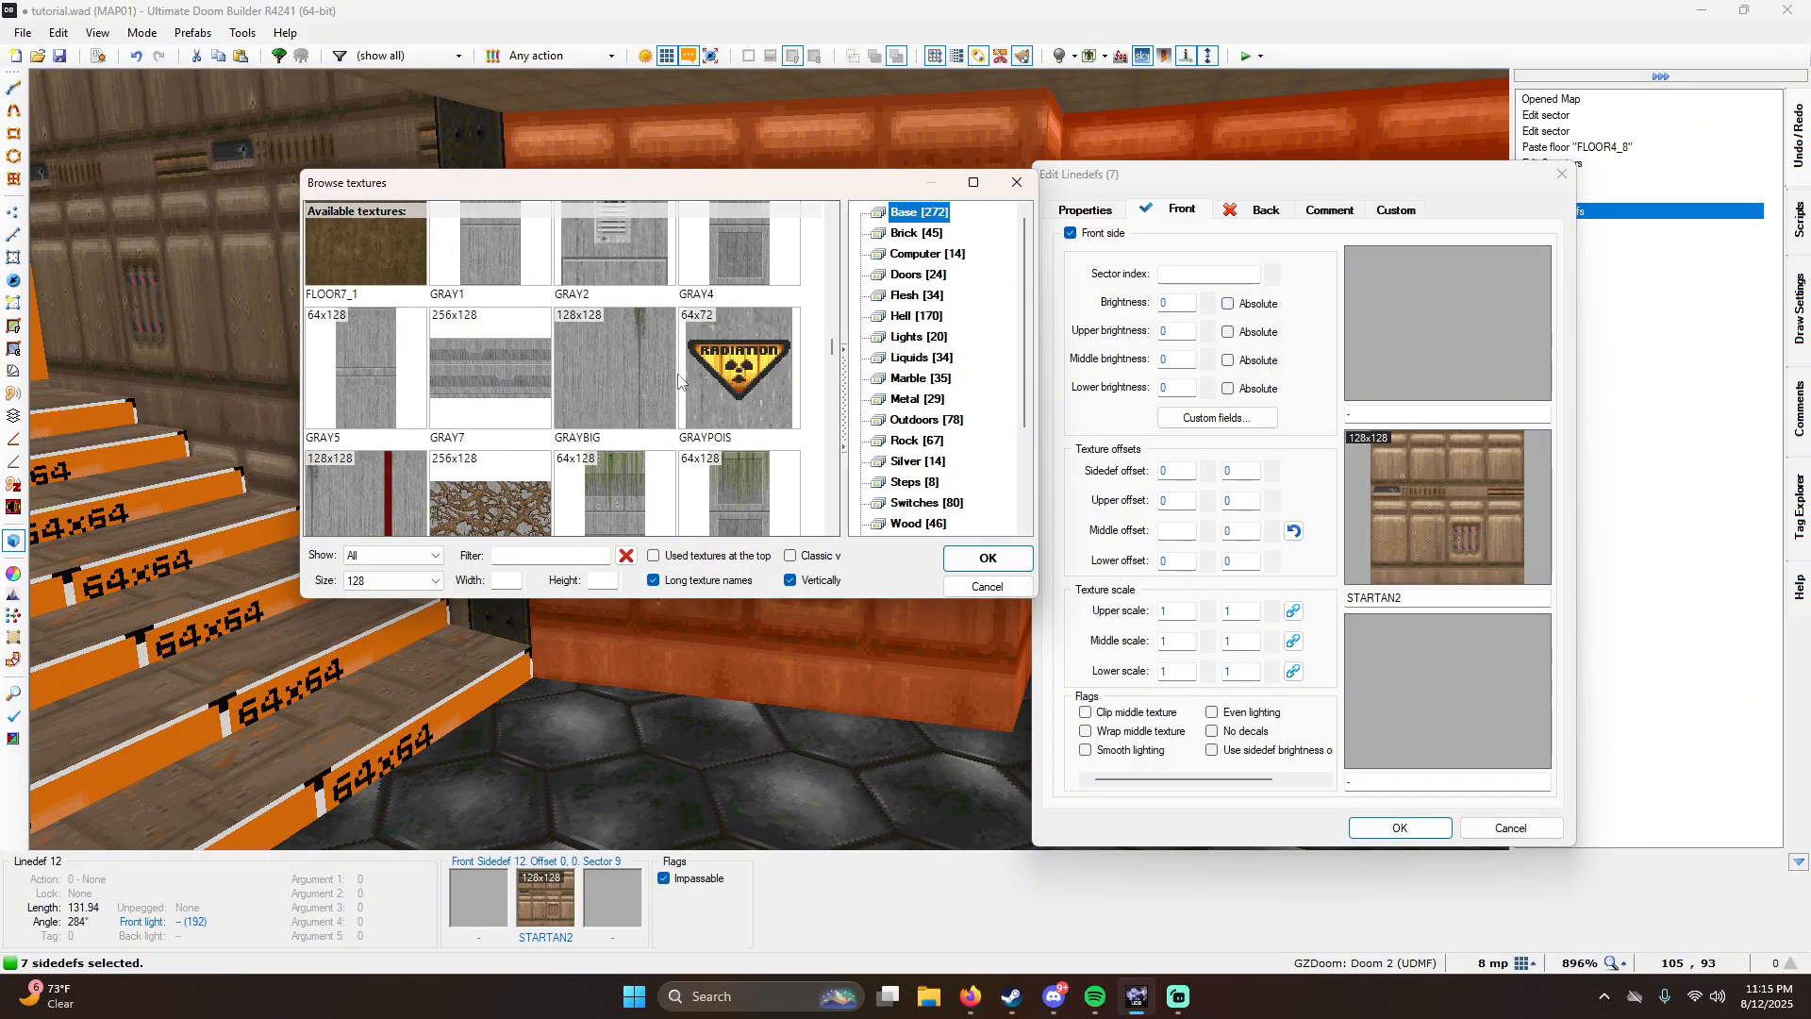
pyautogui.doubleClick(632, 366)
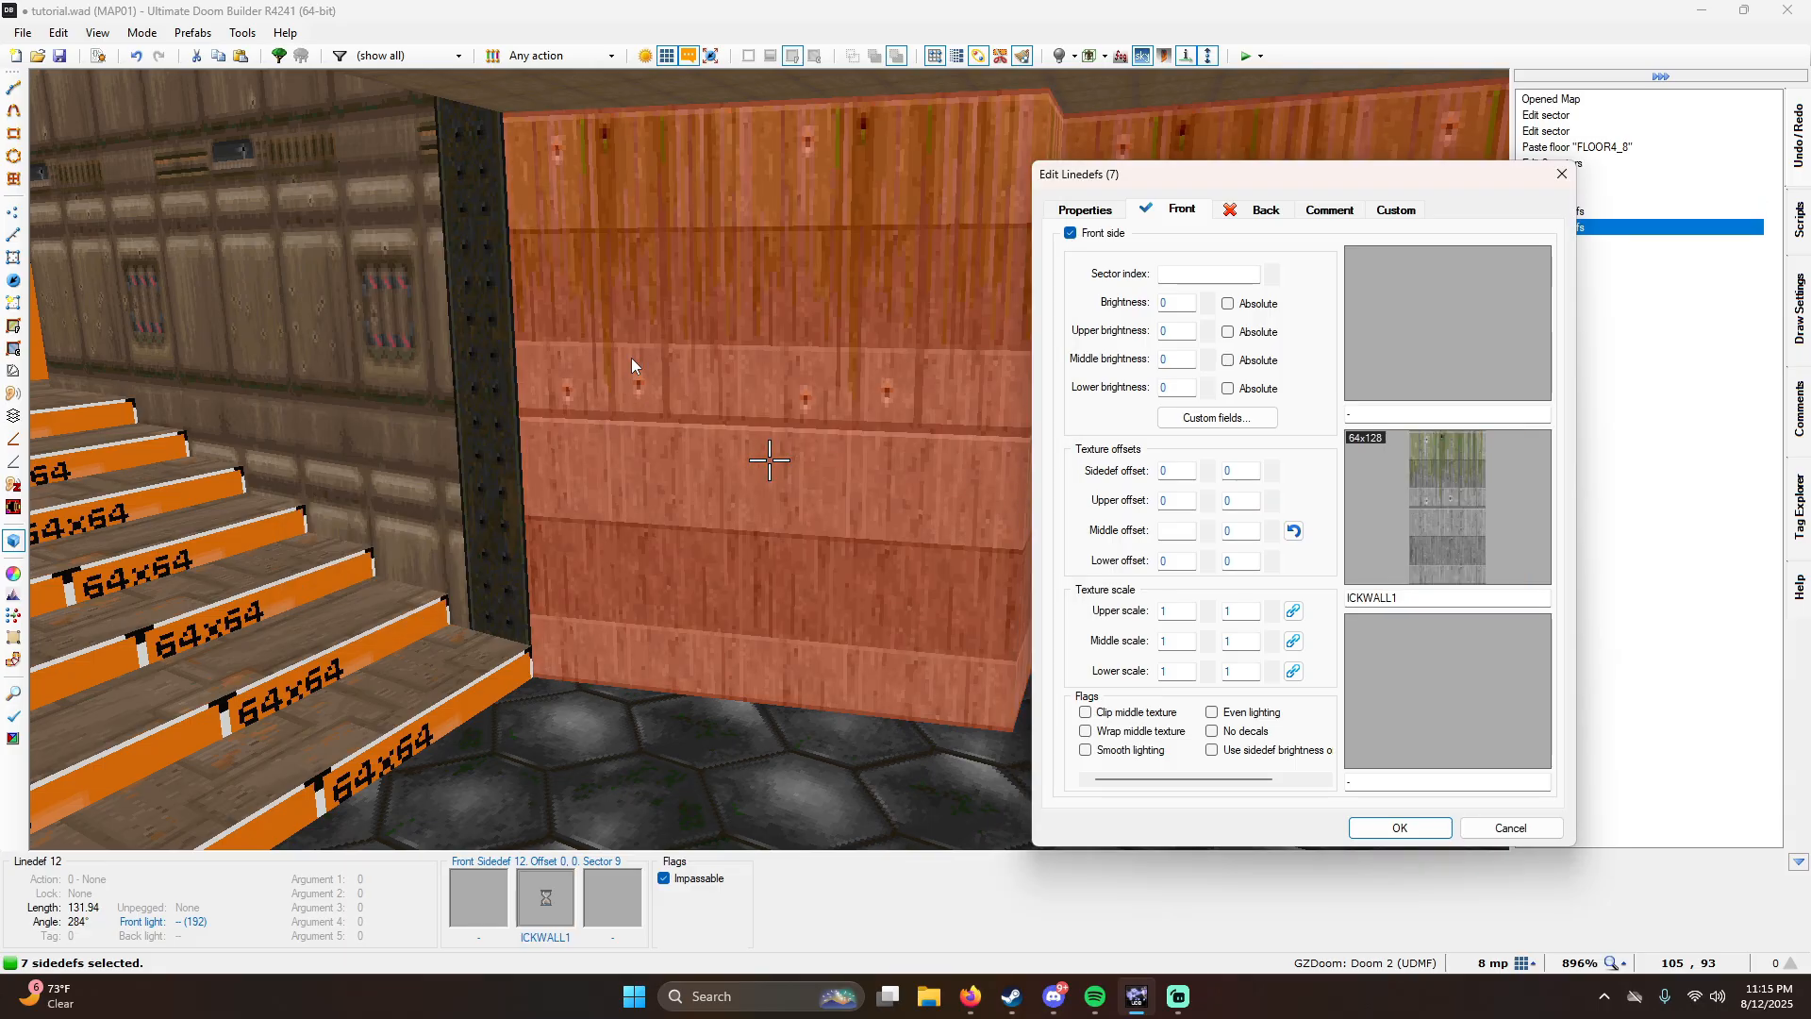
pyautogui.click(1400, 827)
# Step: Examine the starting room's retextured walls with highlighting off and on, from the room toward the stairs
pyautogui.press('h')
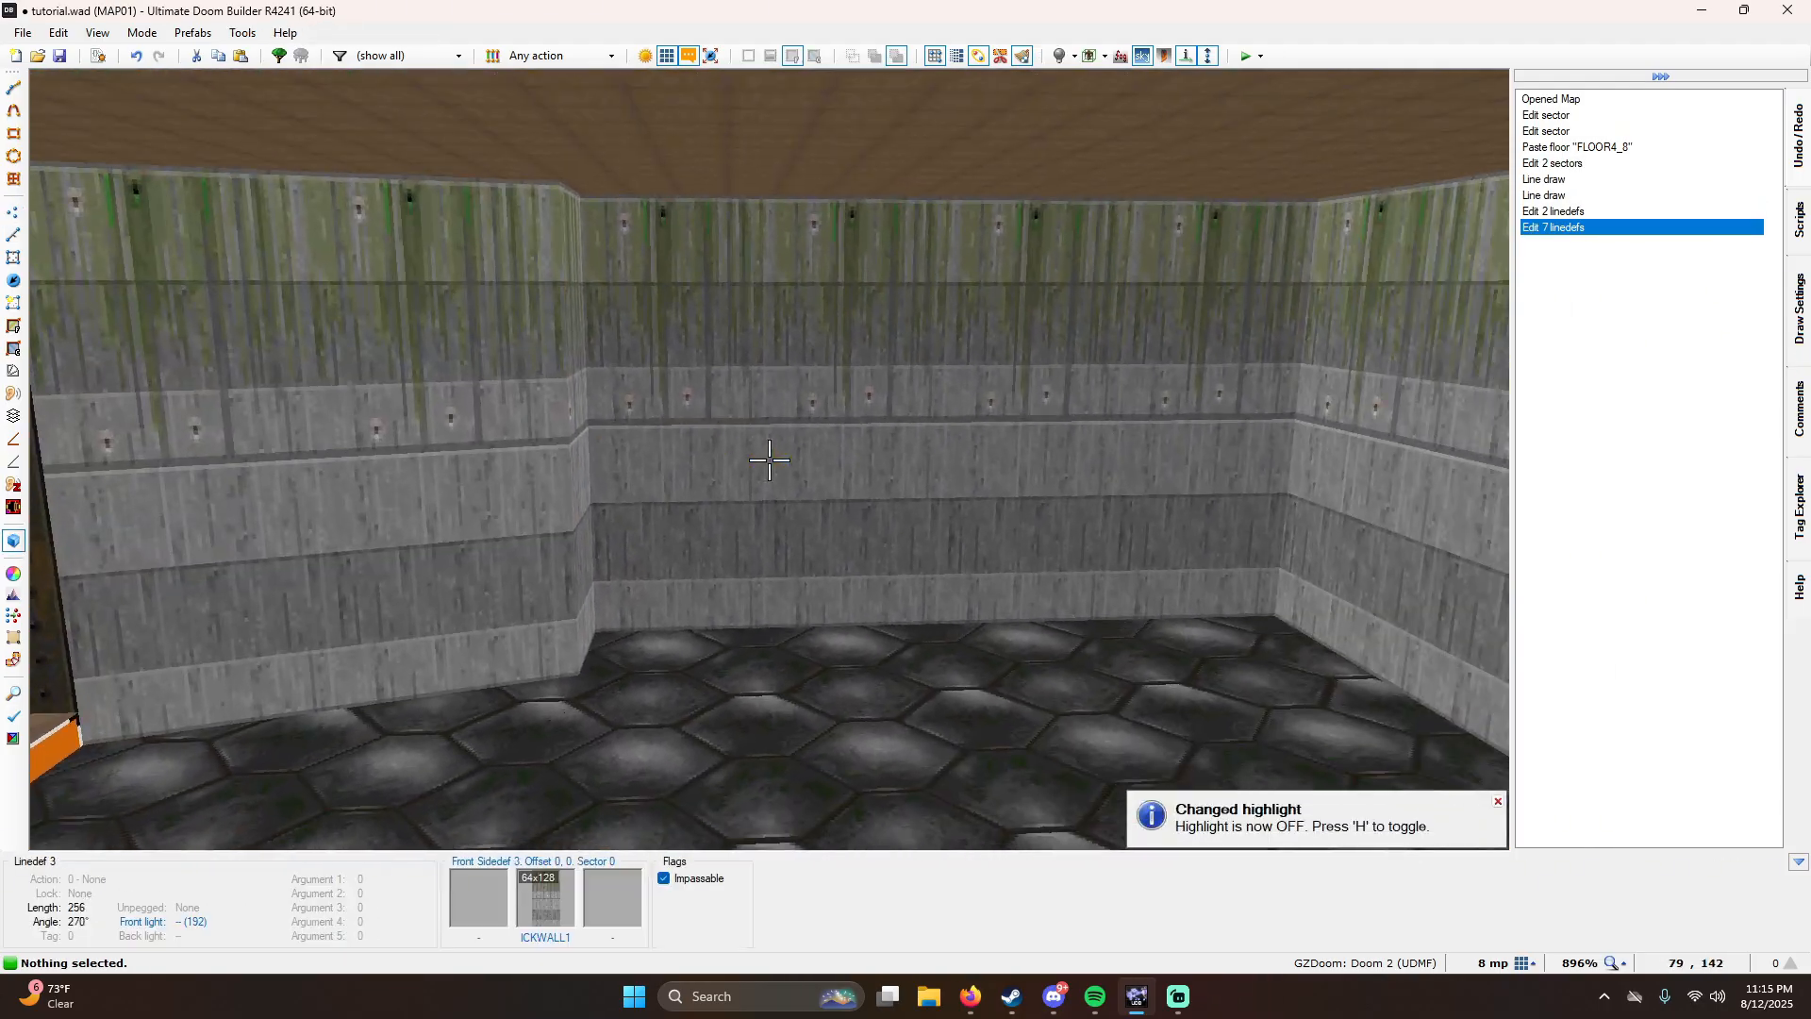
pyautogui.press('e')
pyautogui.press('d')
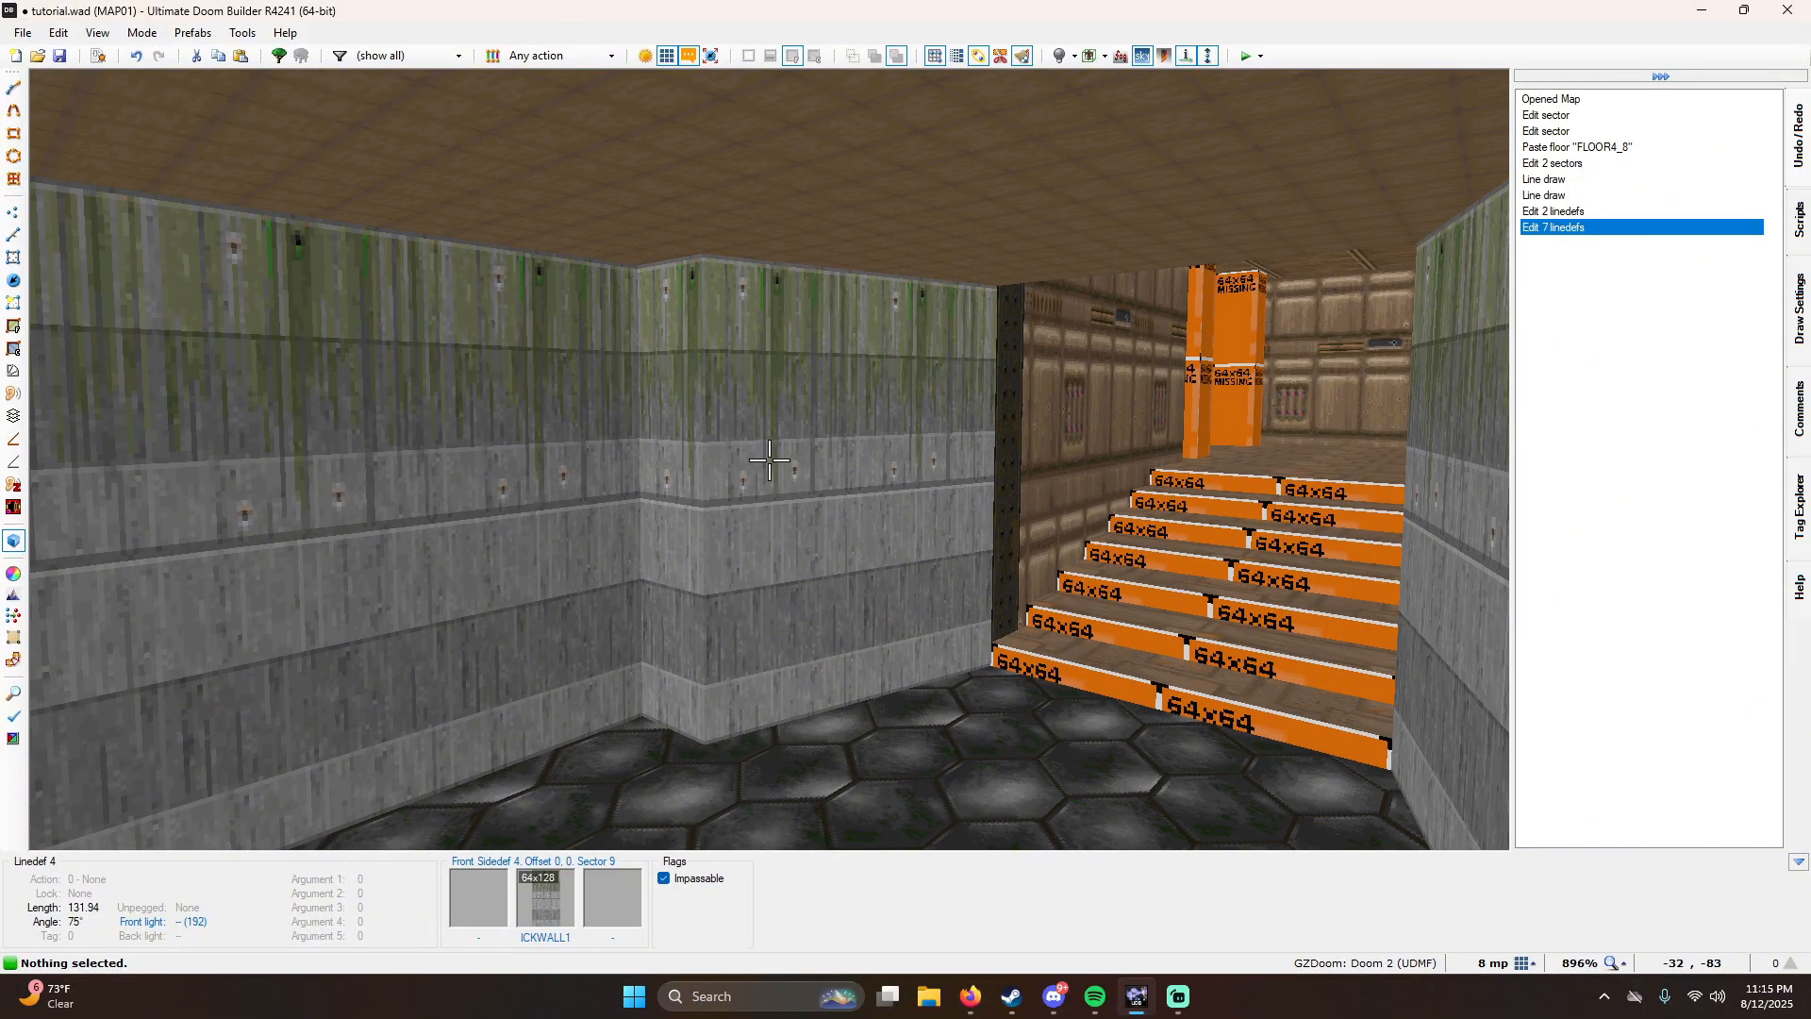
pyautogui.press('h')
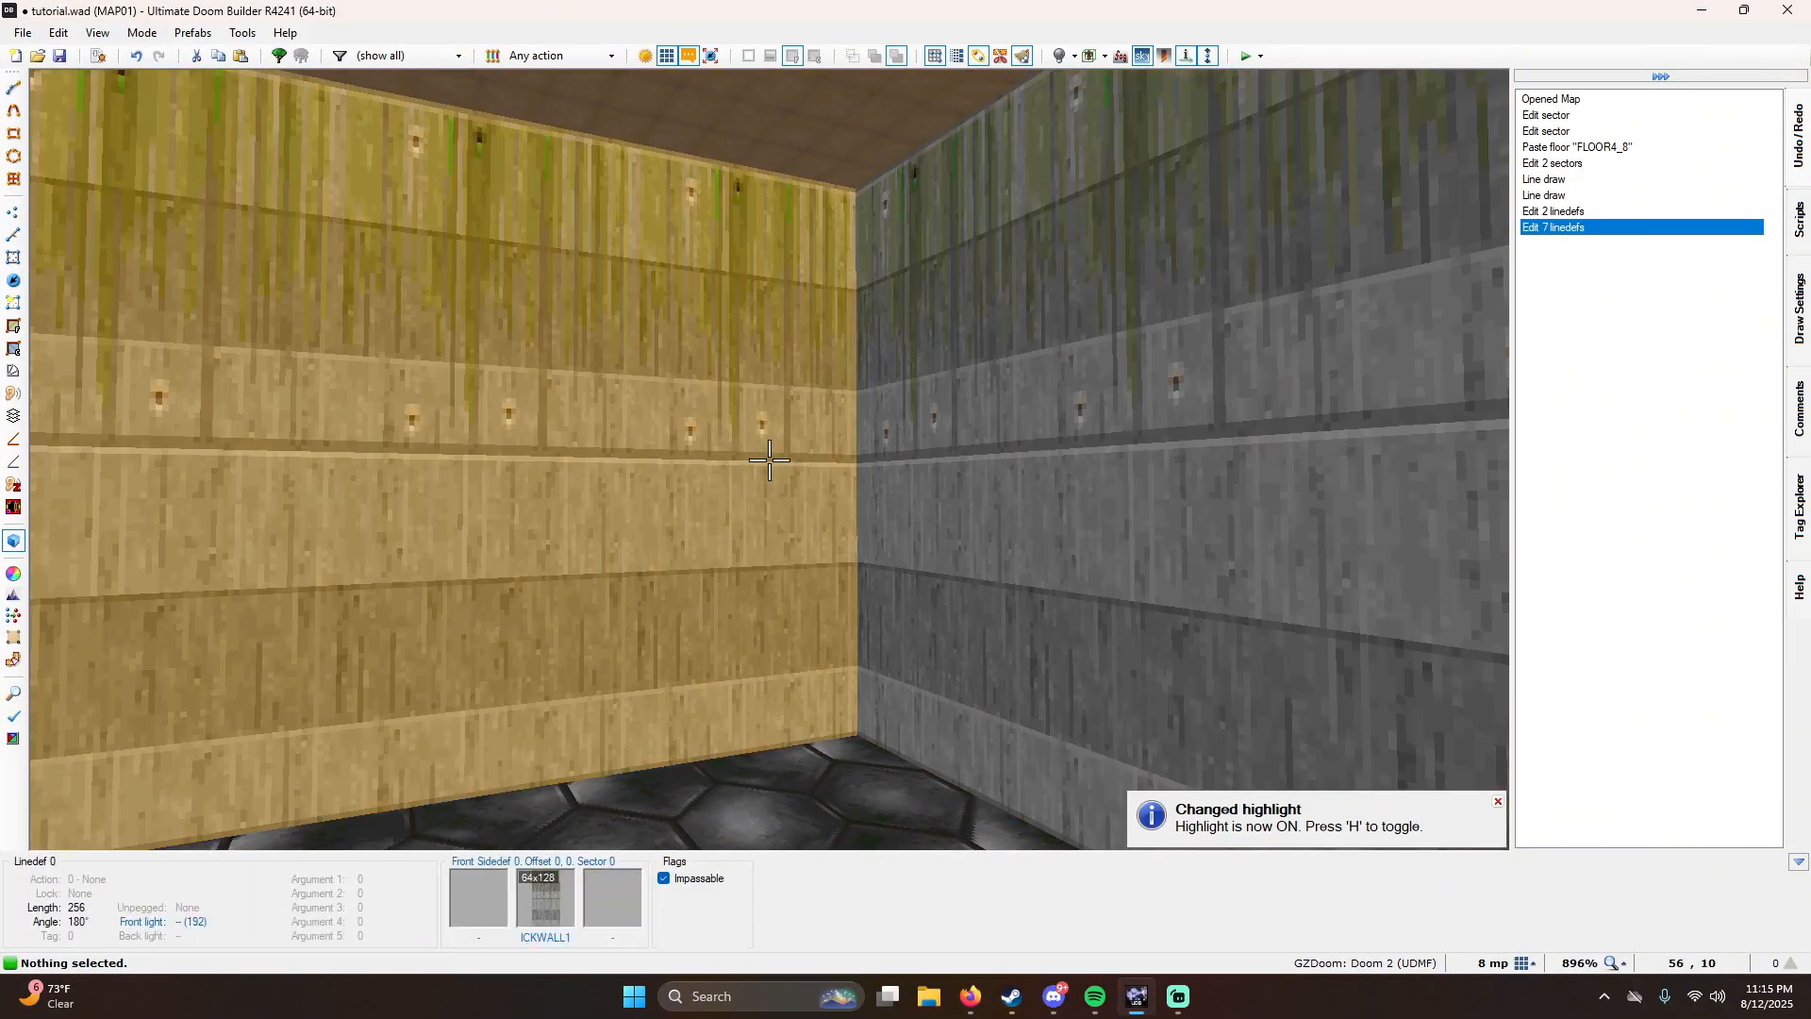
pyautogui.press('h')
pyautogui.press('h')
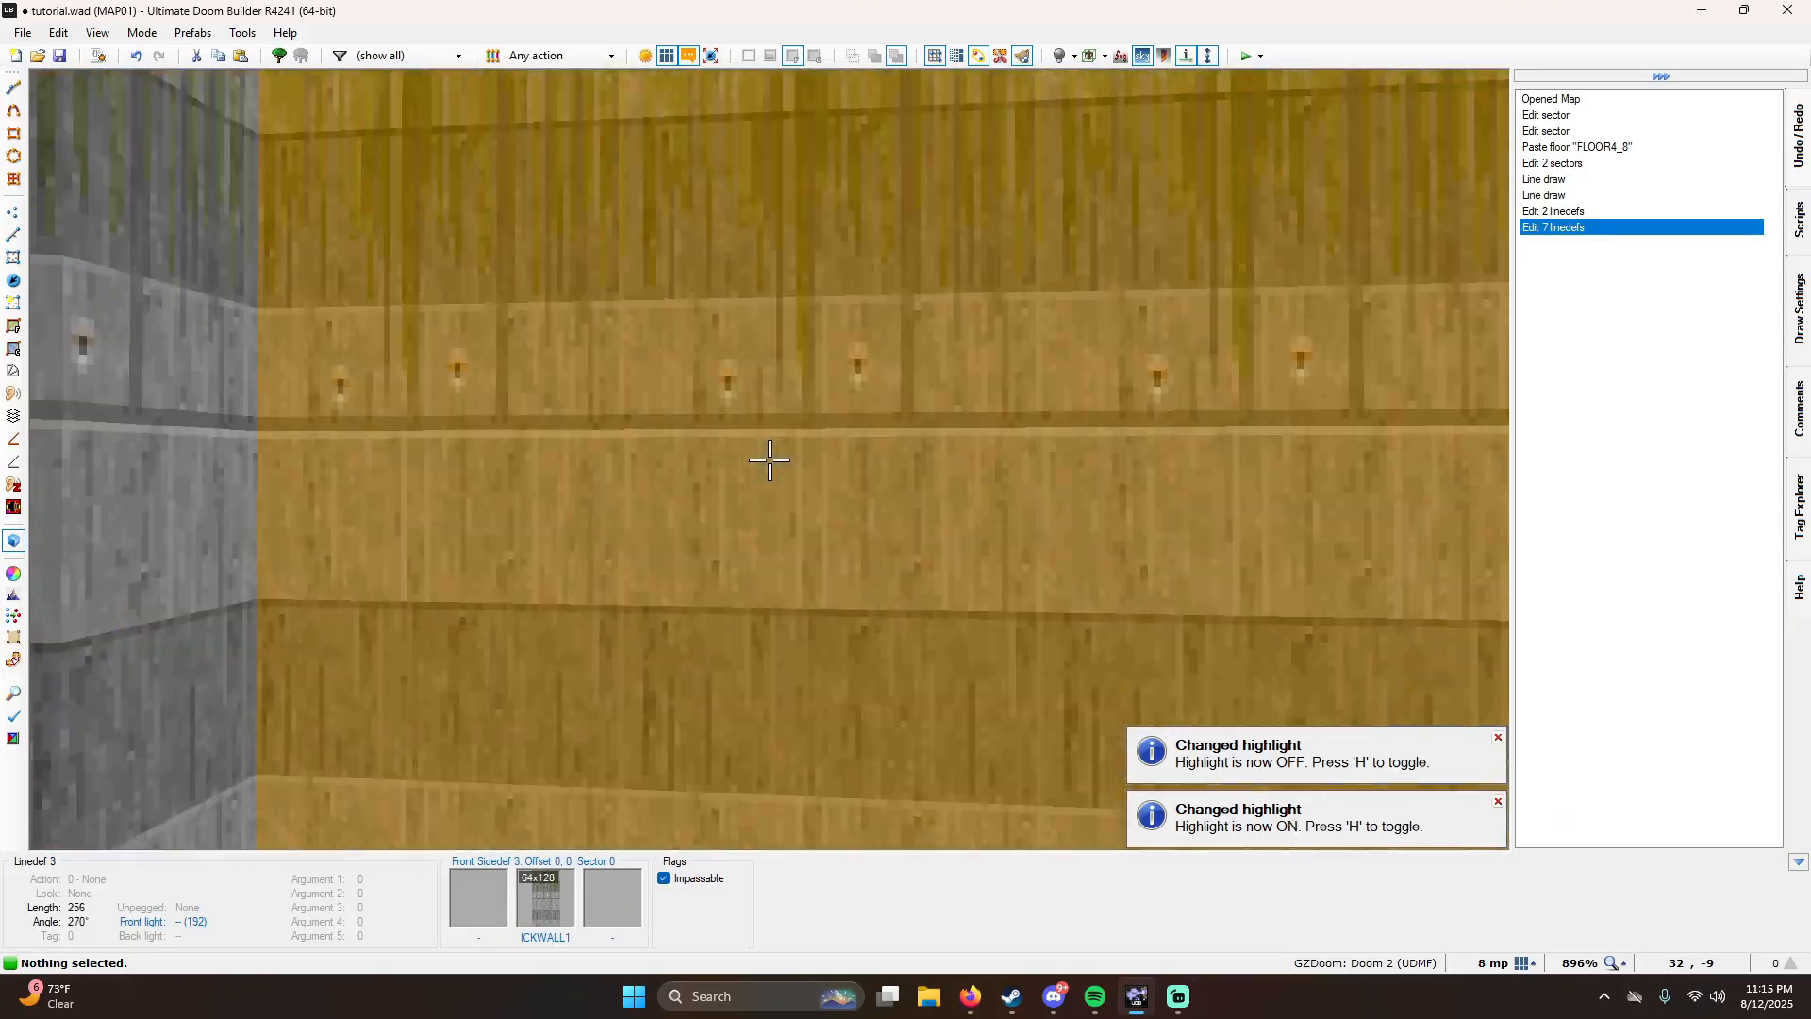
pyautogui.press('w')
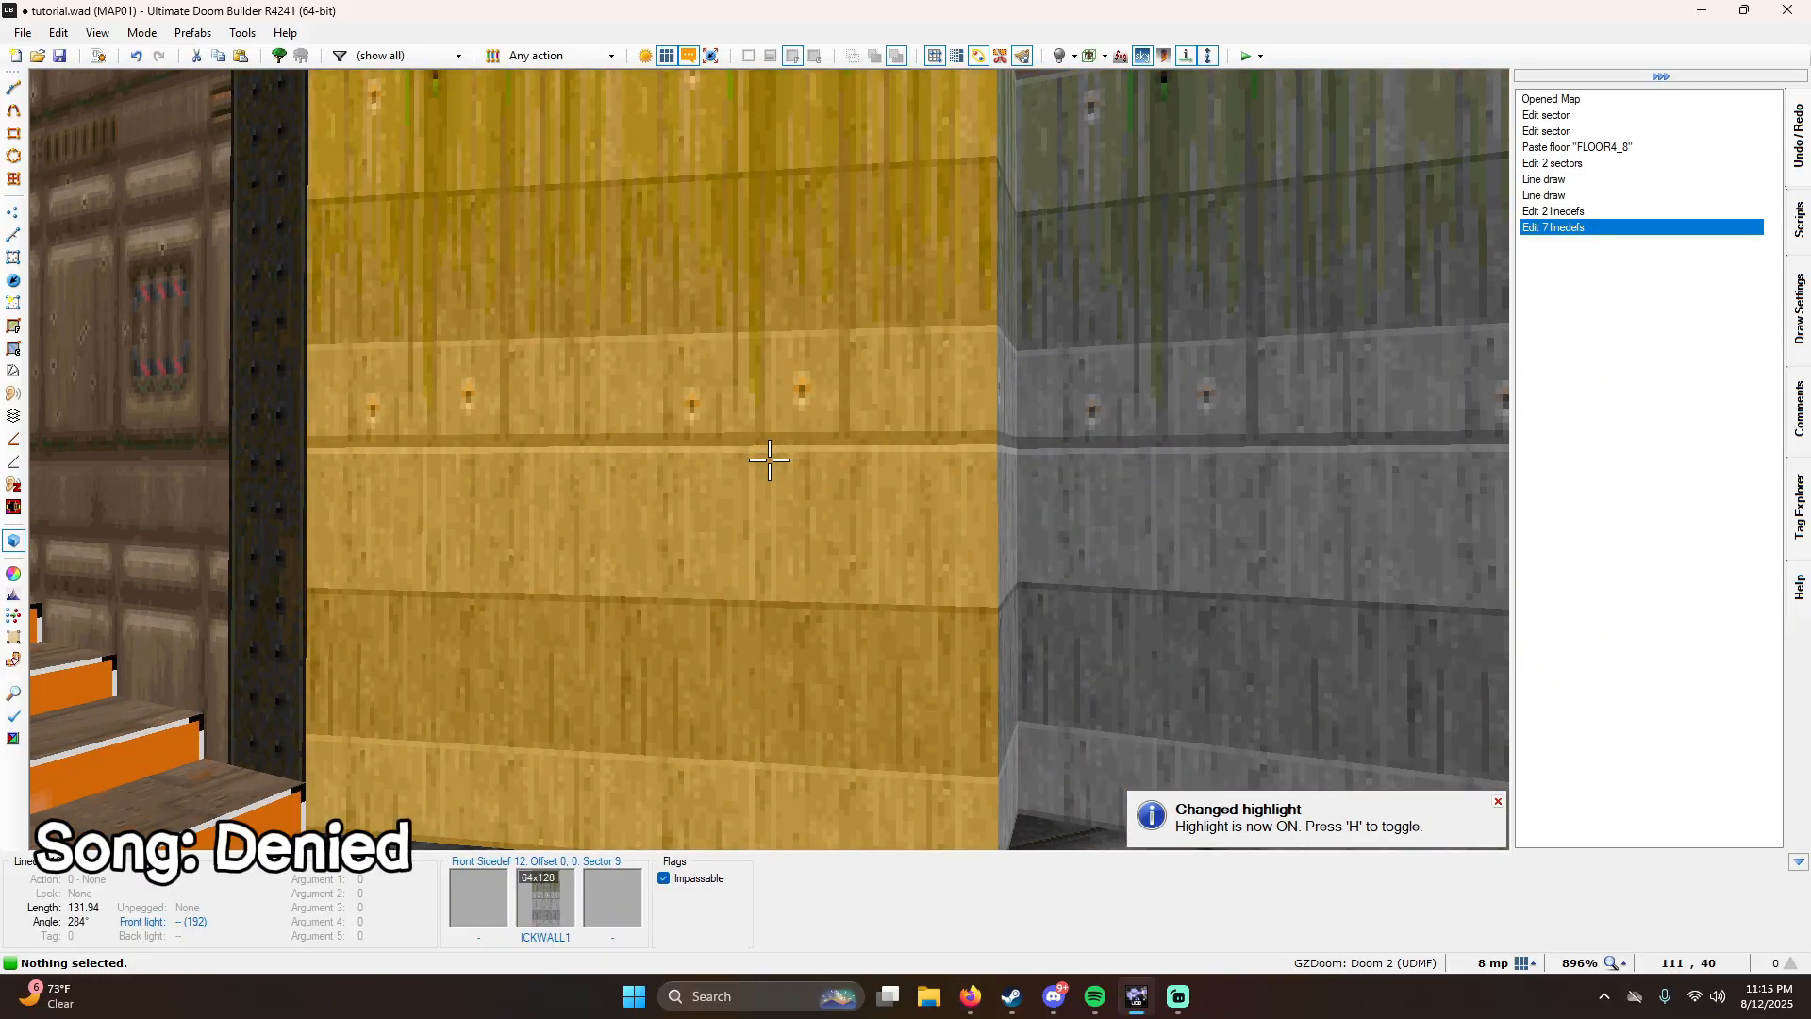
pyautogui.press('s')
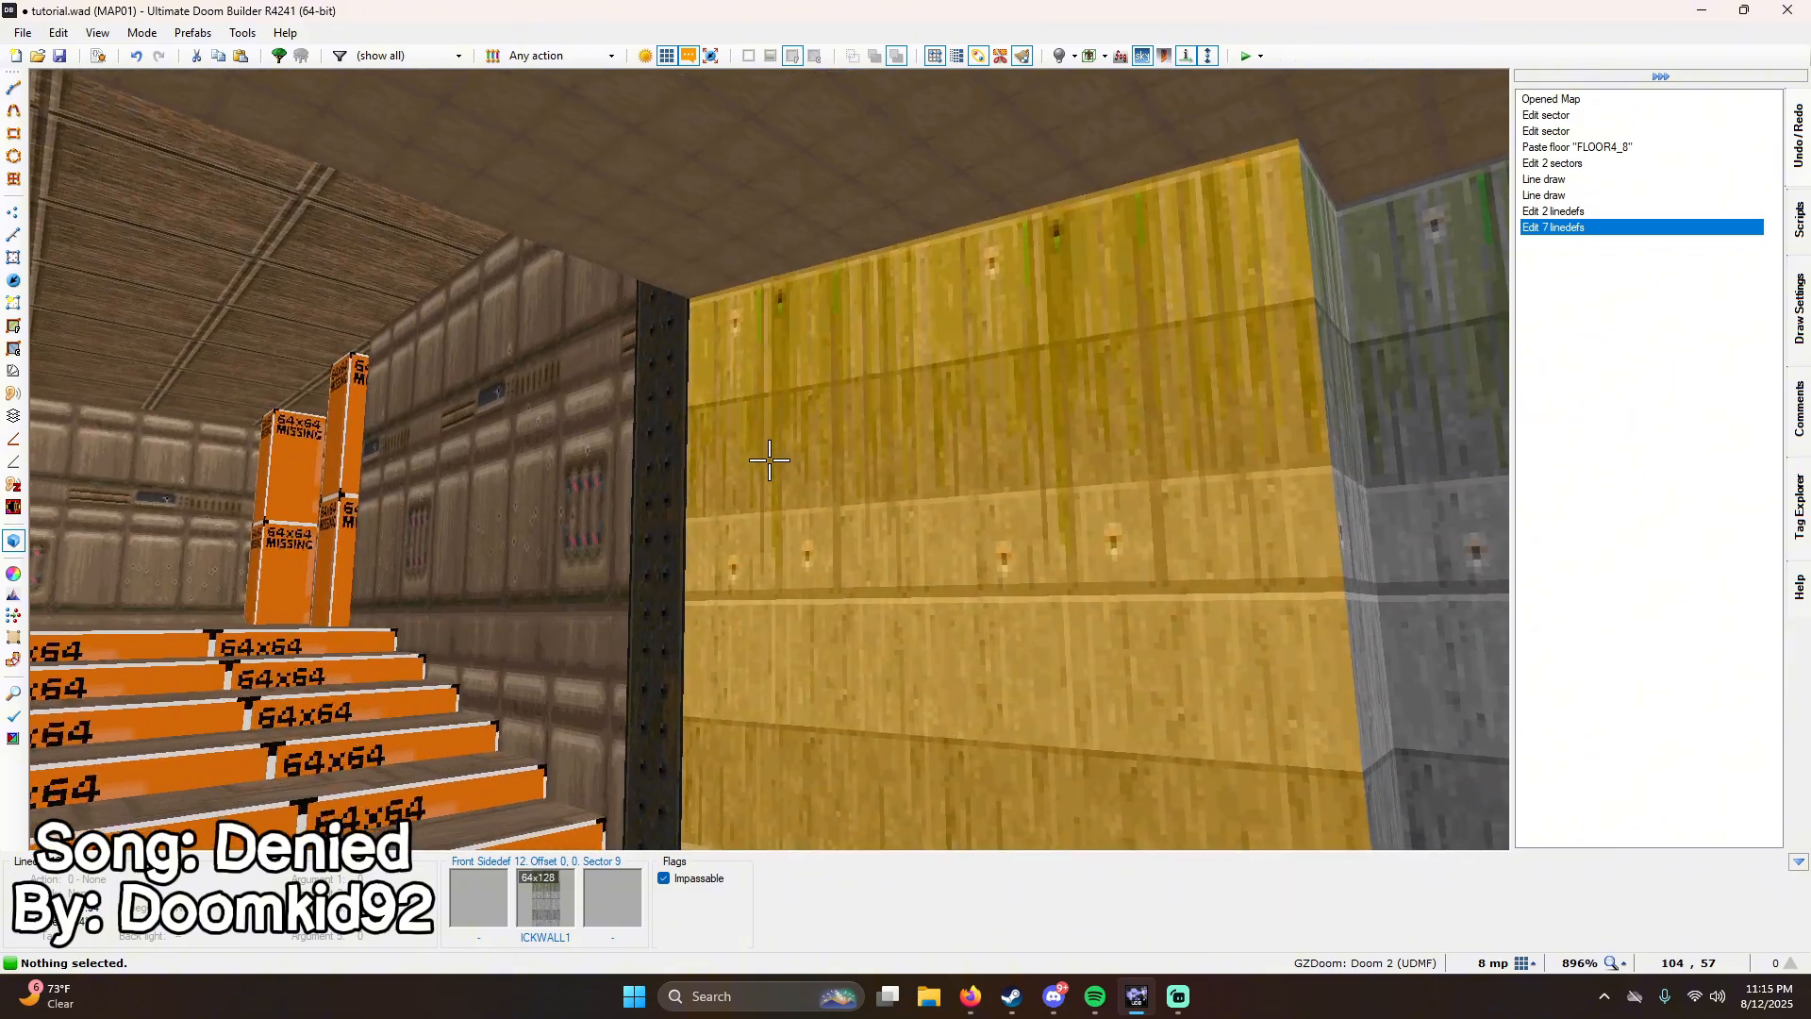
# Step: Select all connected ICKWALL1 walls of the starting room and passage and set their middle texture to MODWALL2
pyautogui.keyDown('shift'); pyautogui.click(769, 460); pyautogui.keyUp('shift')
pyautogui.rightClick(769, 460)
pyautogui.click(1349, 464)
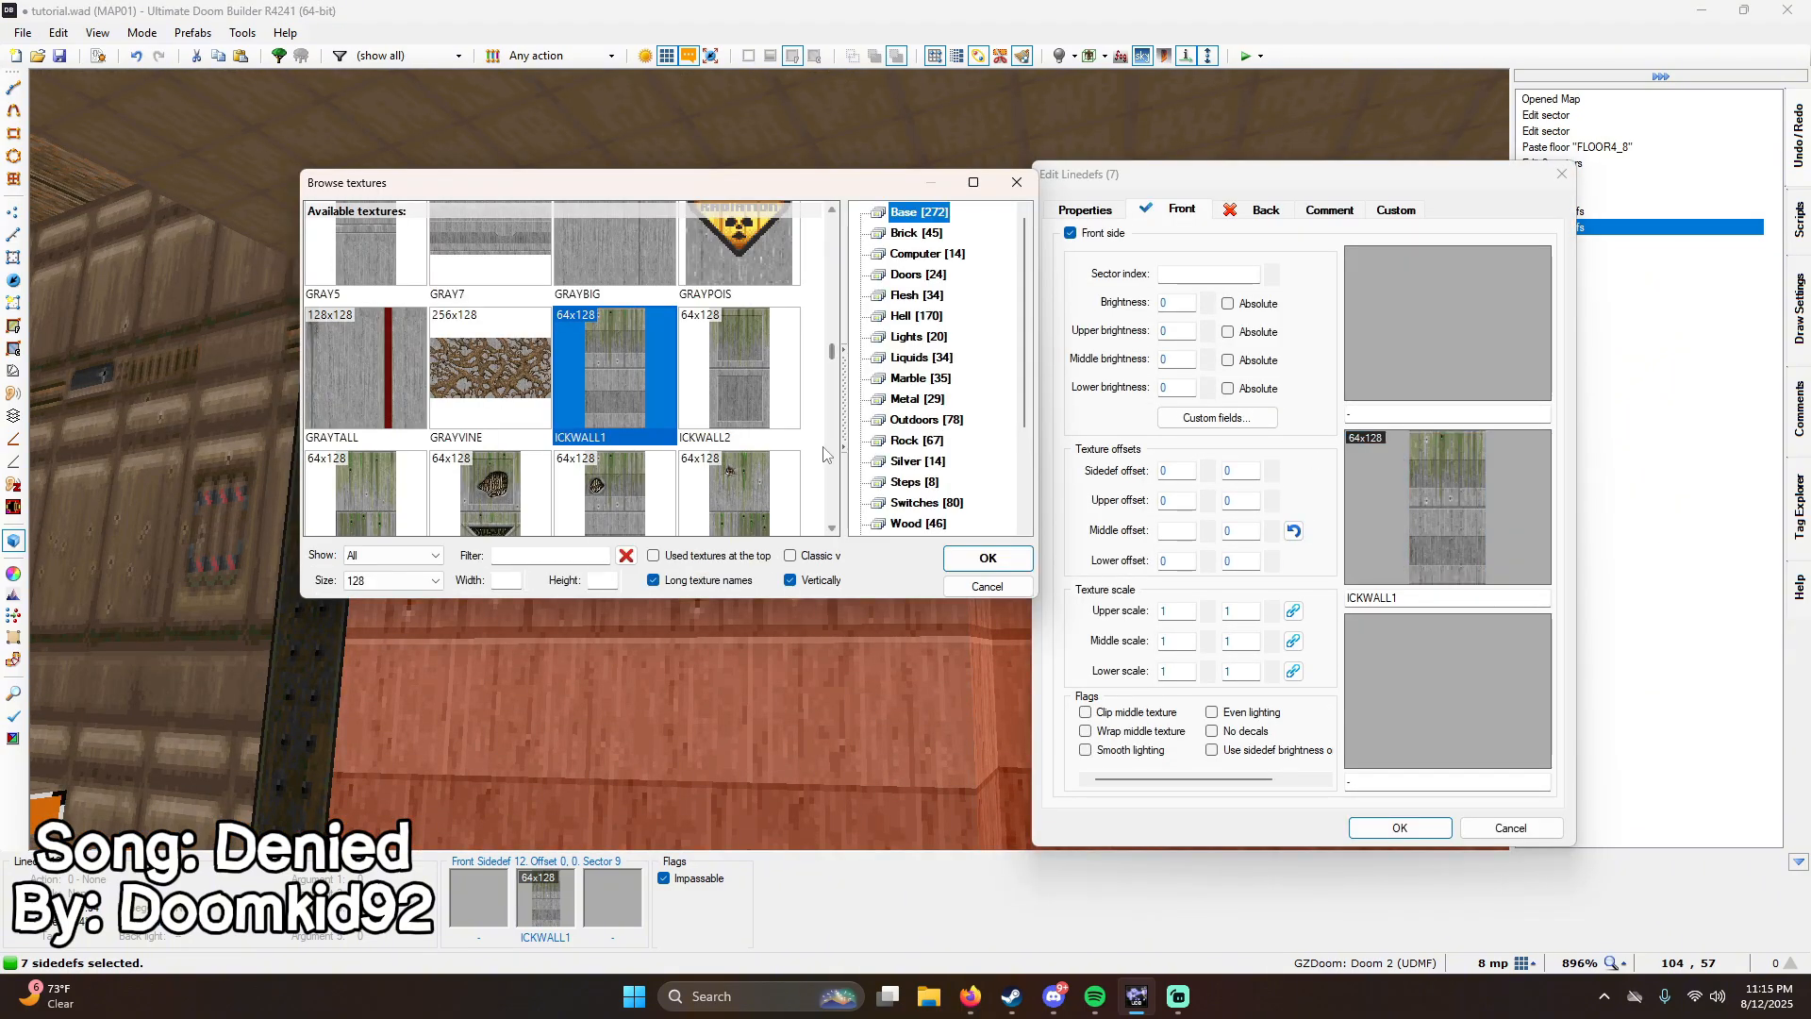
pyautogui.scroll(-1, 601, 365)
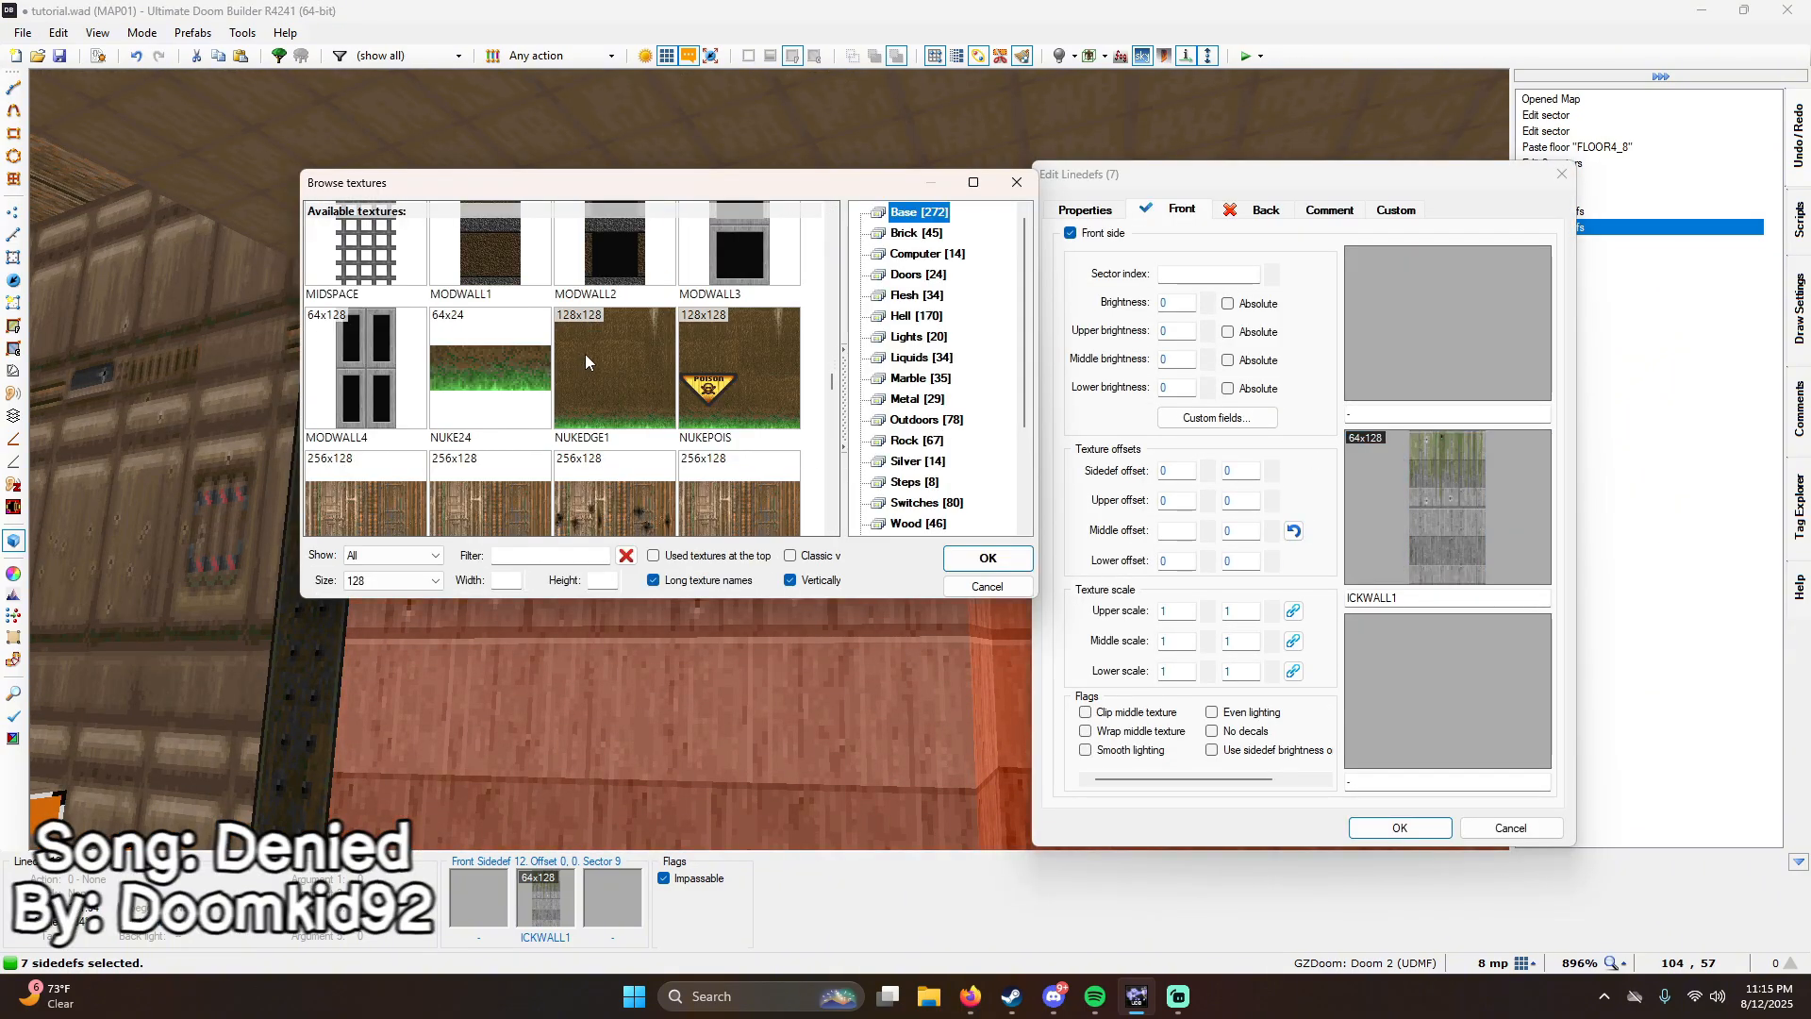
pyautogui.doubleClick(617, 270)
pyautogui.click(1367, 829)
# Step: Re-enter Visual Mode, toggle gravity on and off, and check the MODWALL2 walls with highlighting off
pyautogui.press('q')
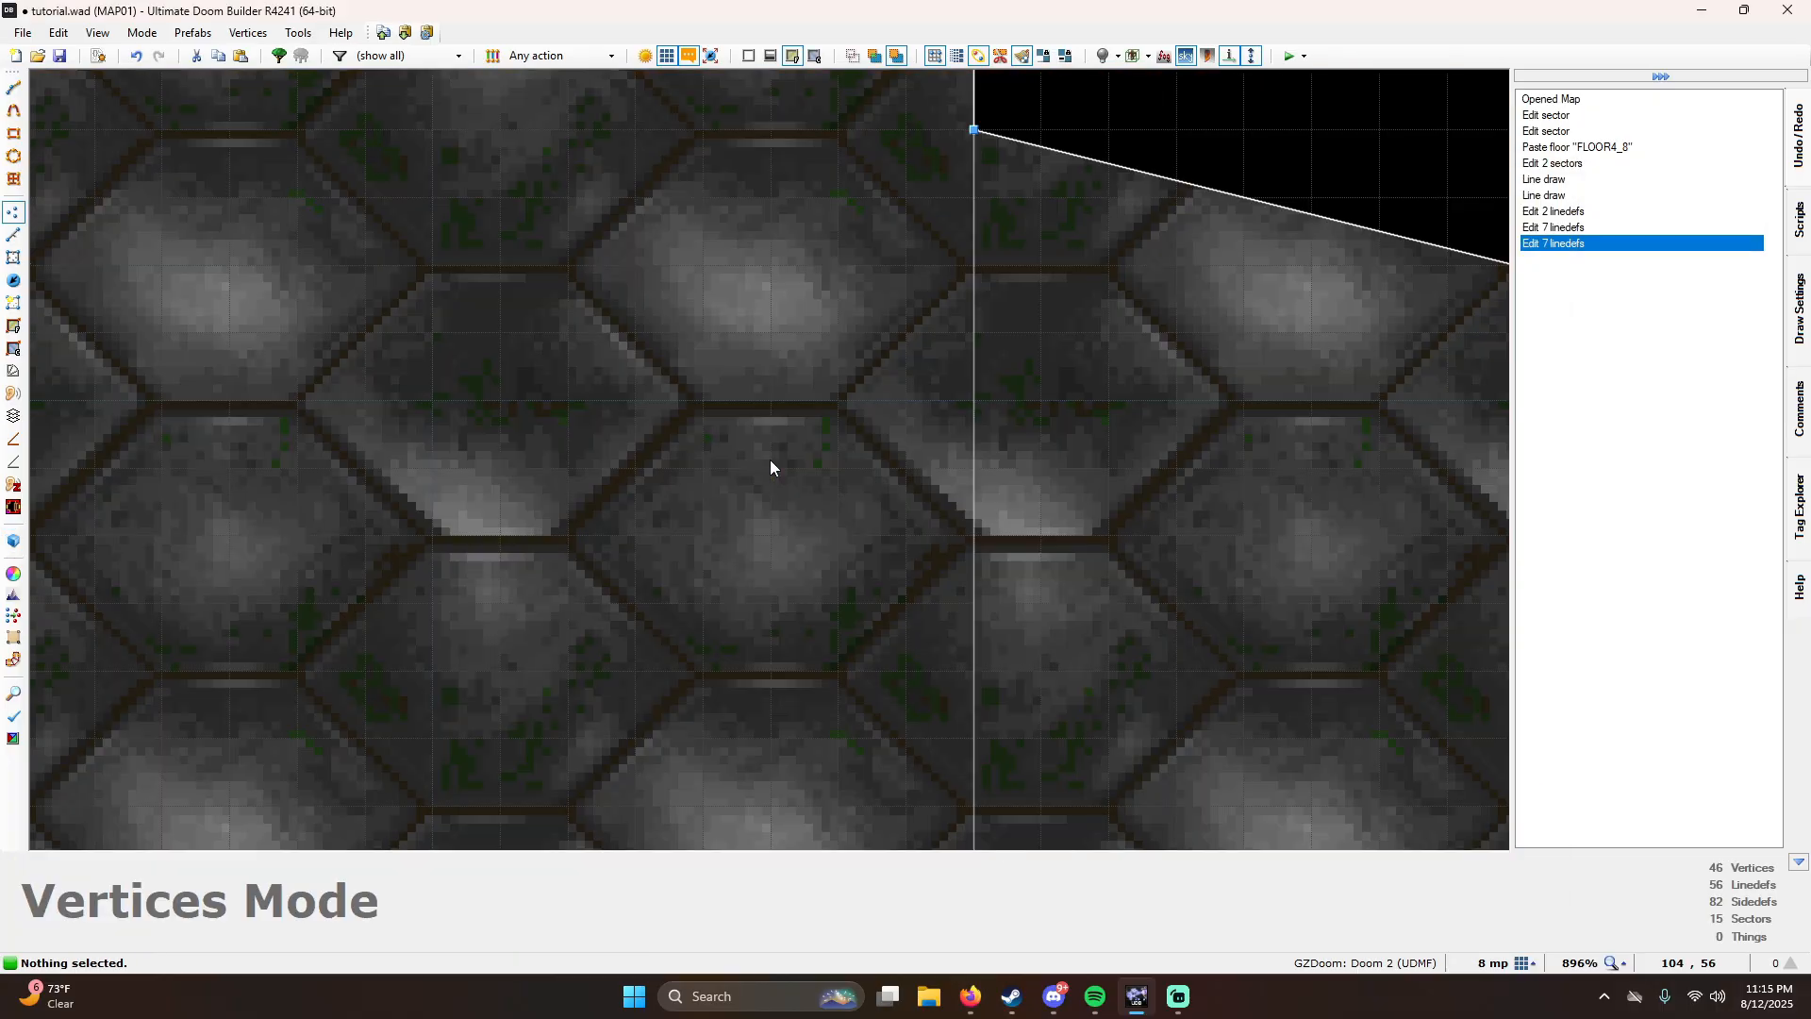
pyautogui.press('q')
pyautogui.press('g')
pyautogui.press('g')
pyautogui.press('h')
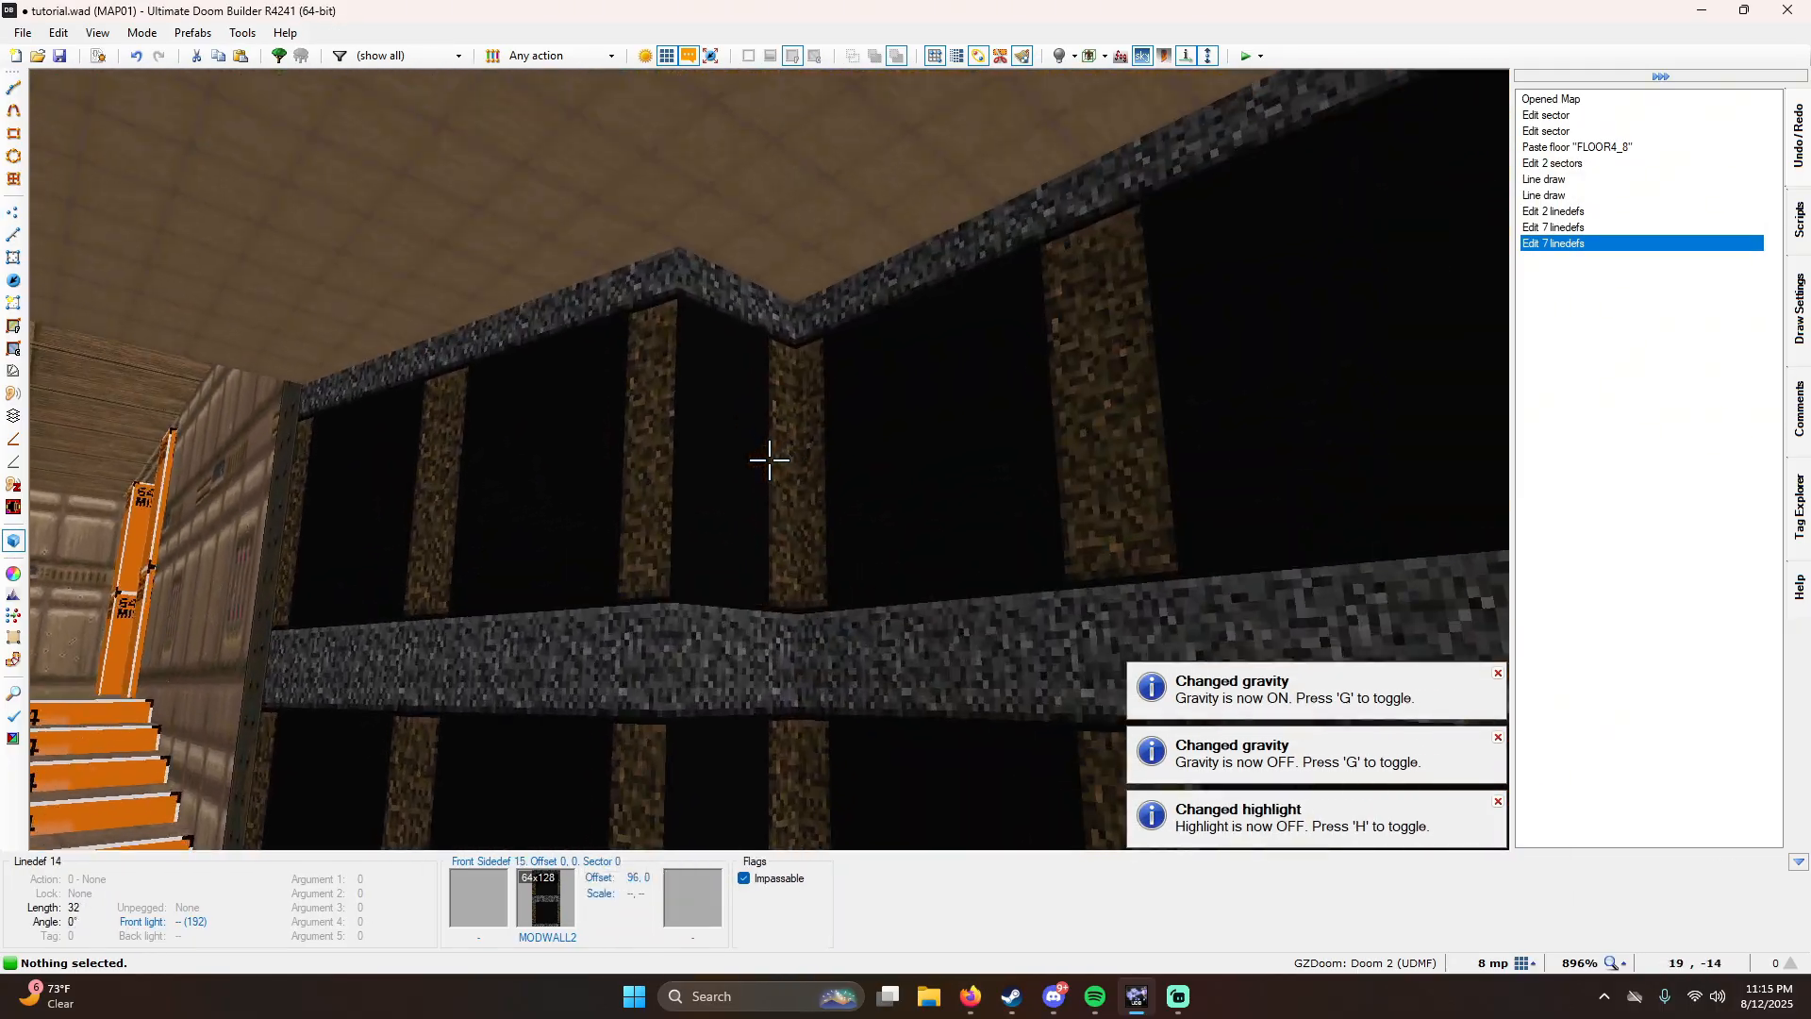
pyautogui.press('h')
# Step: Select all connected MODWALL2 walls of the starting room and passage and set their middle texture to BROVINE2
pyautogui.keyDown('shift'); pyautogui.click(770, 460); pyautogui.keyUp('shift')
pyautogui.rightClick(769, 460)
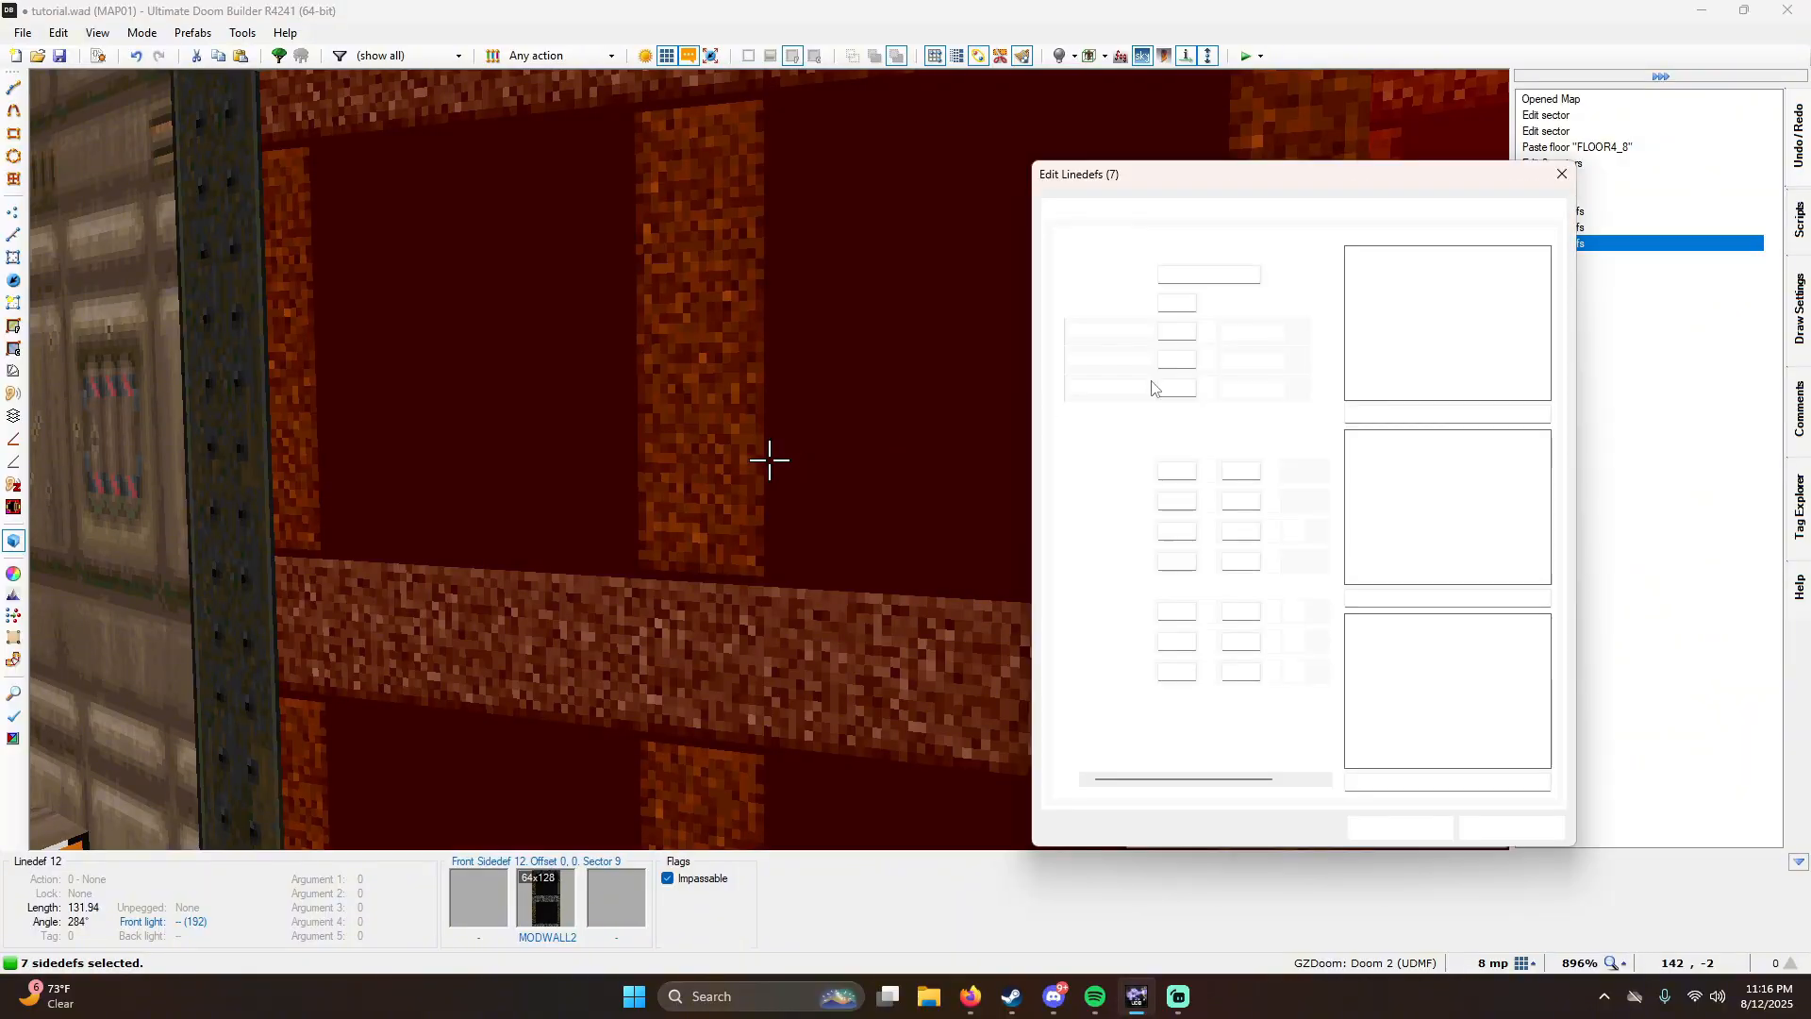
pyautogui.click(1456, 472)
pyautogui.scroll(-5, 660, 341)
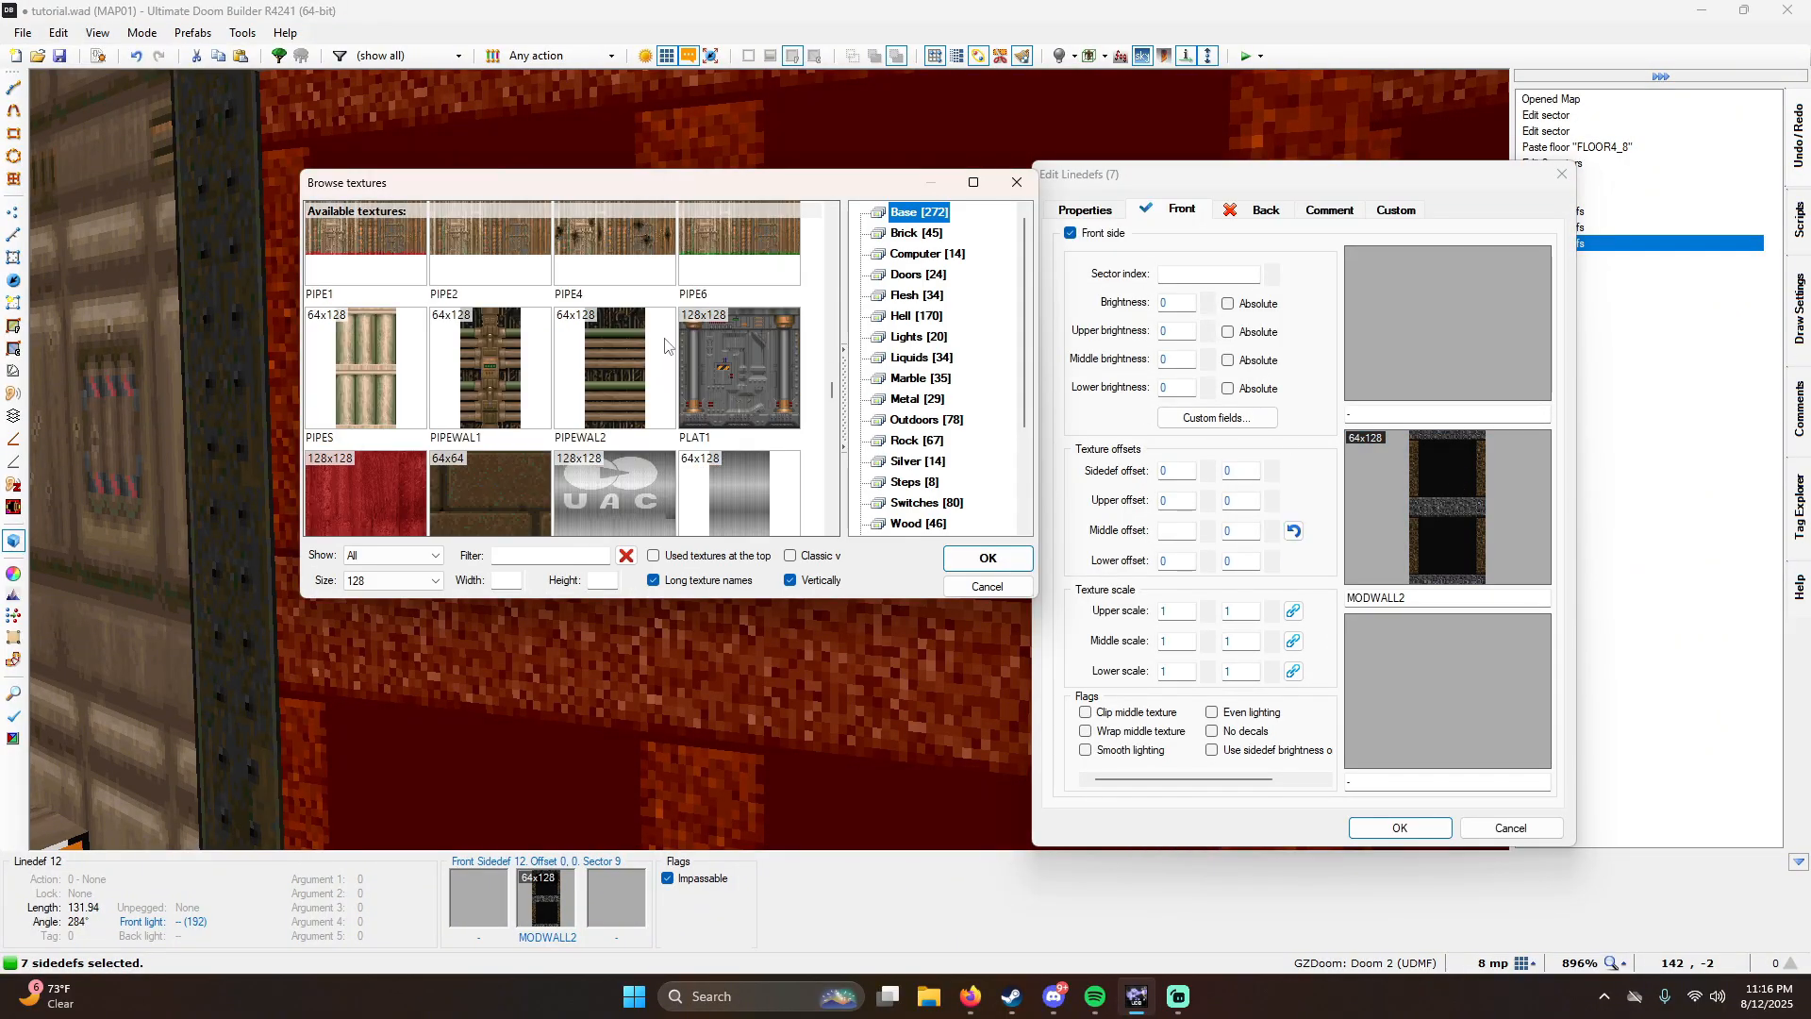
pyautogui.scroll(-2, 665, 344)
pyautogui.scroll(-1, 691, 337)
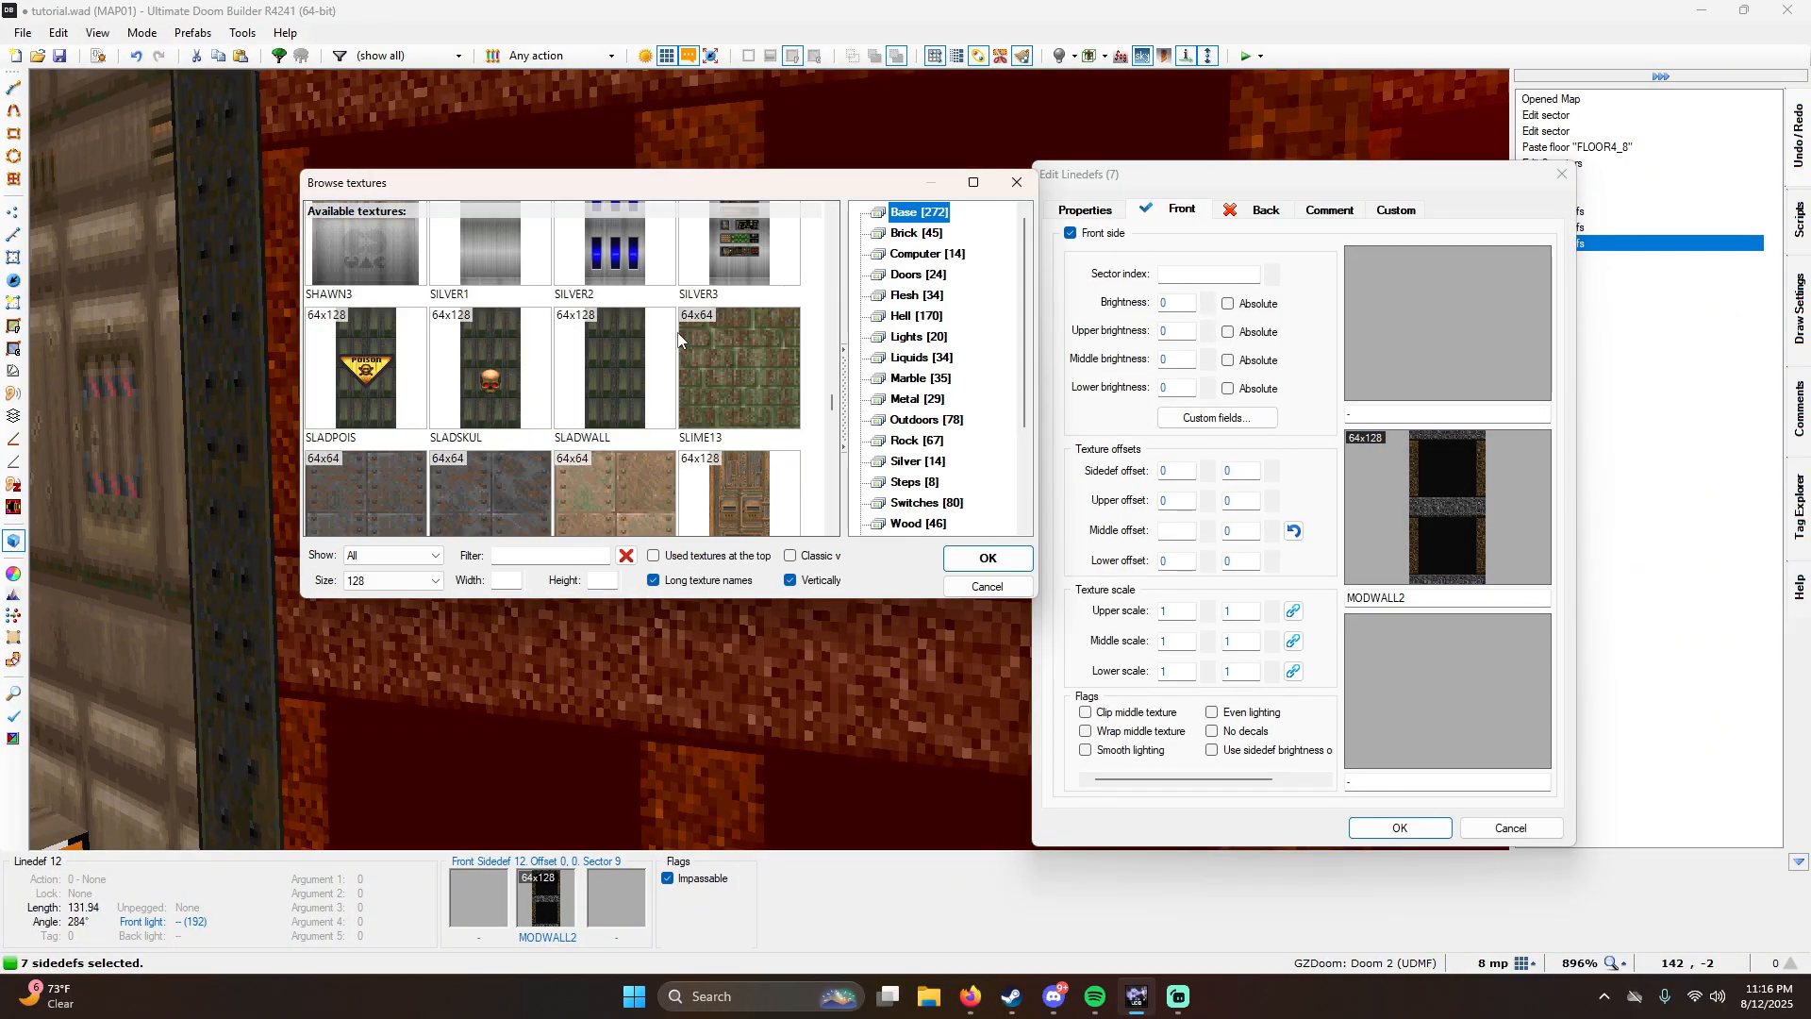
pyautogui.scroll(1, 692, 336)
pyautogui.scroll(-2, 695, 330)
pyautogui.scroll(-8, 699, 315)
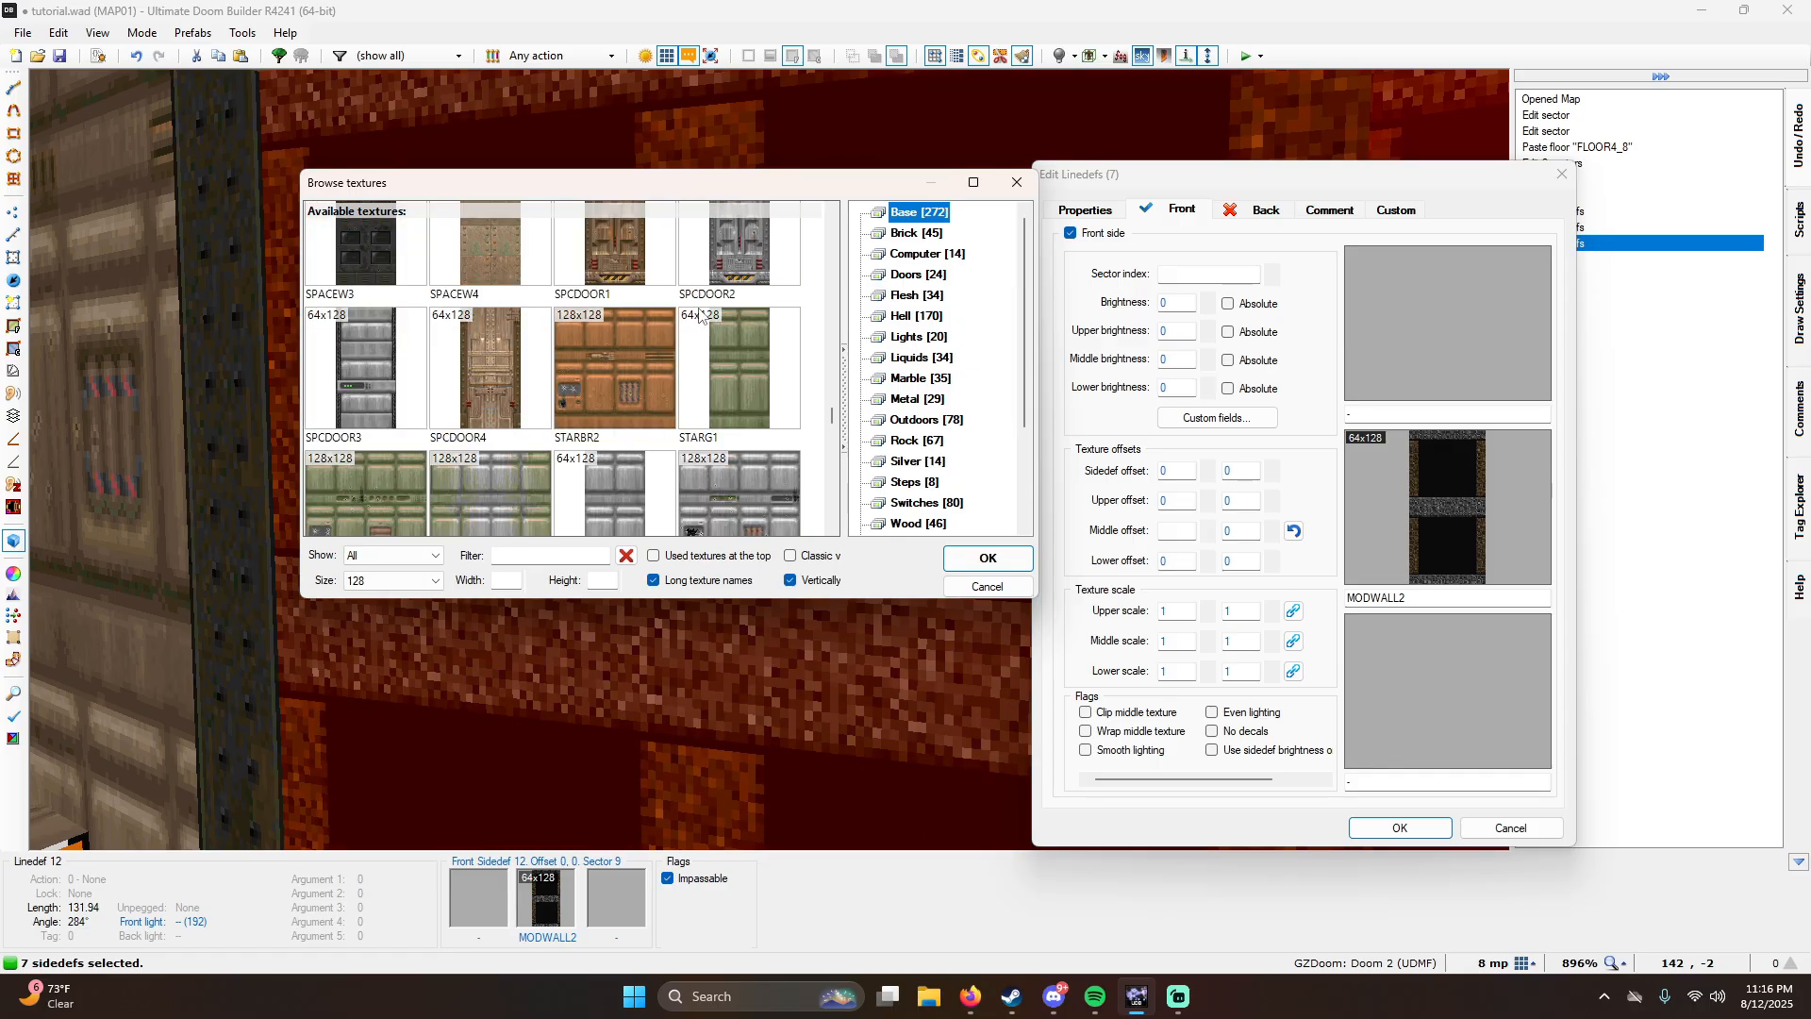
pyautogui.scroll(15, 731, 300)
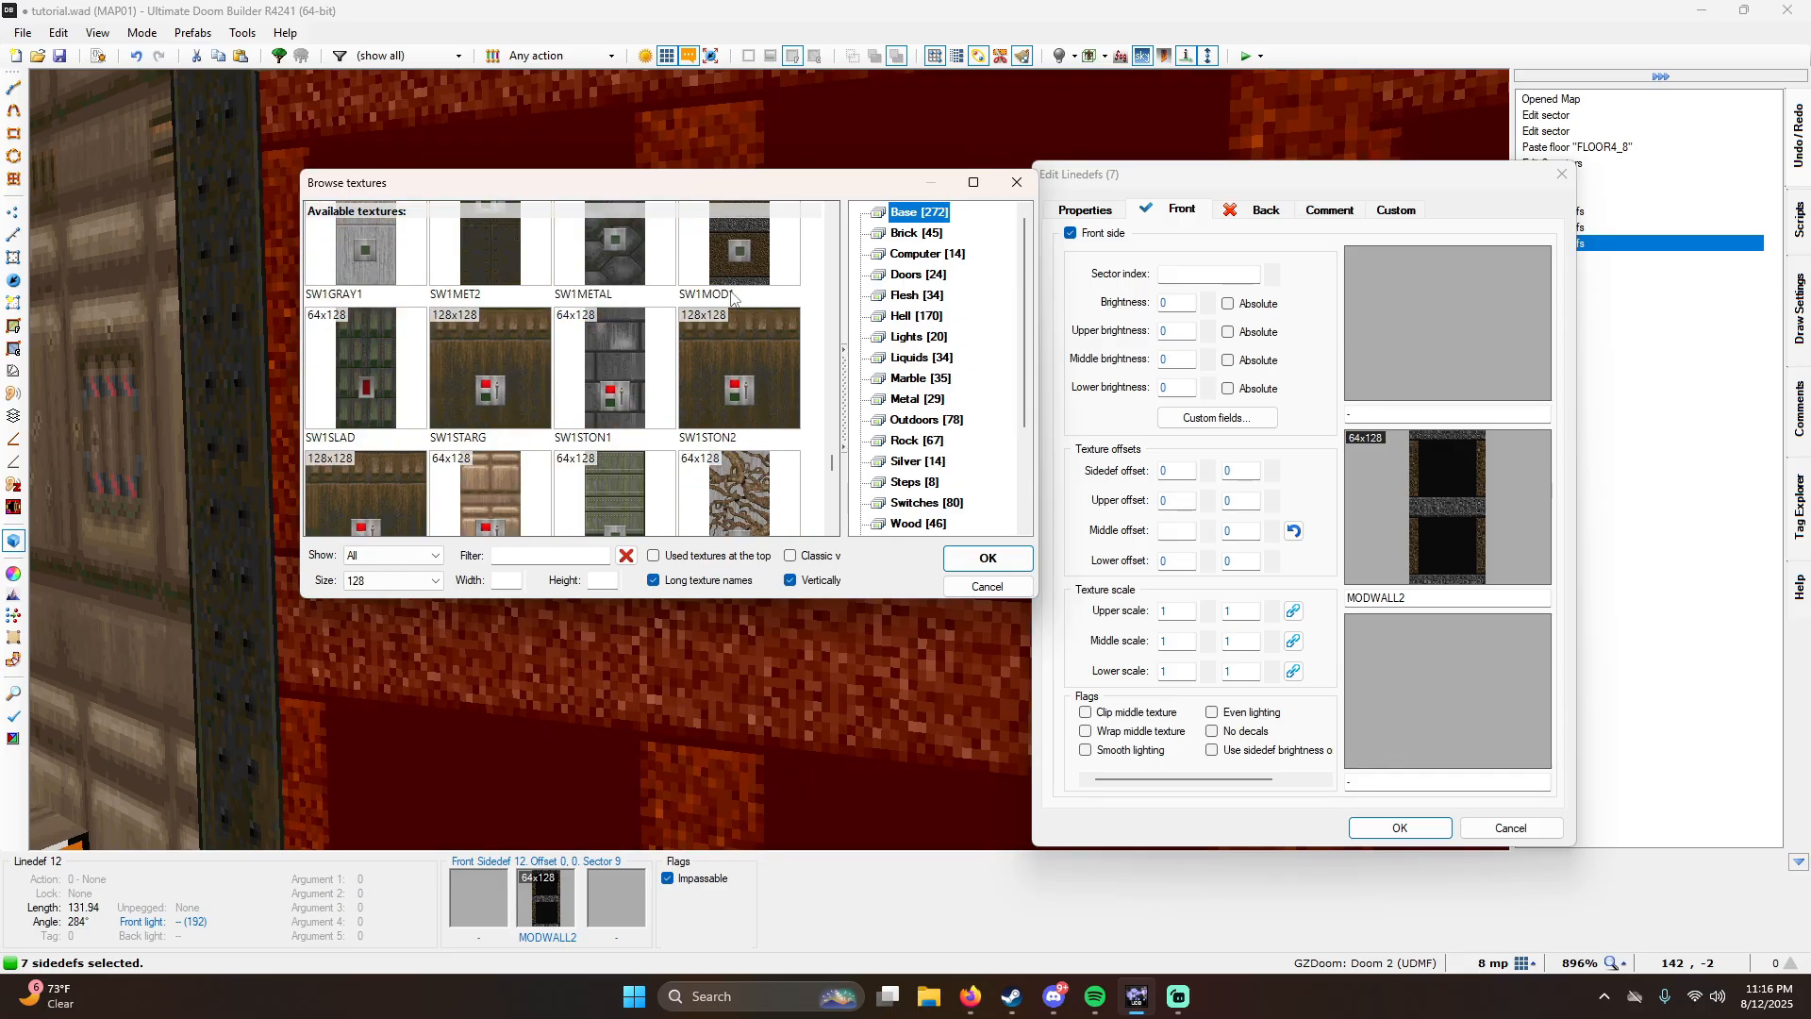
pyautogui.scroll(15, 709, 315)
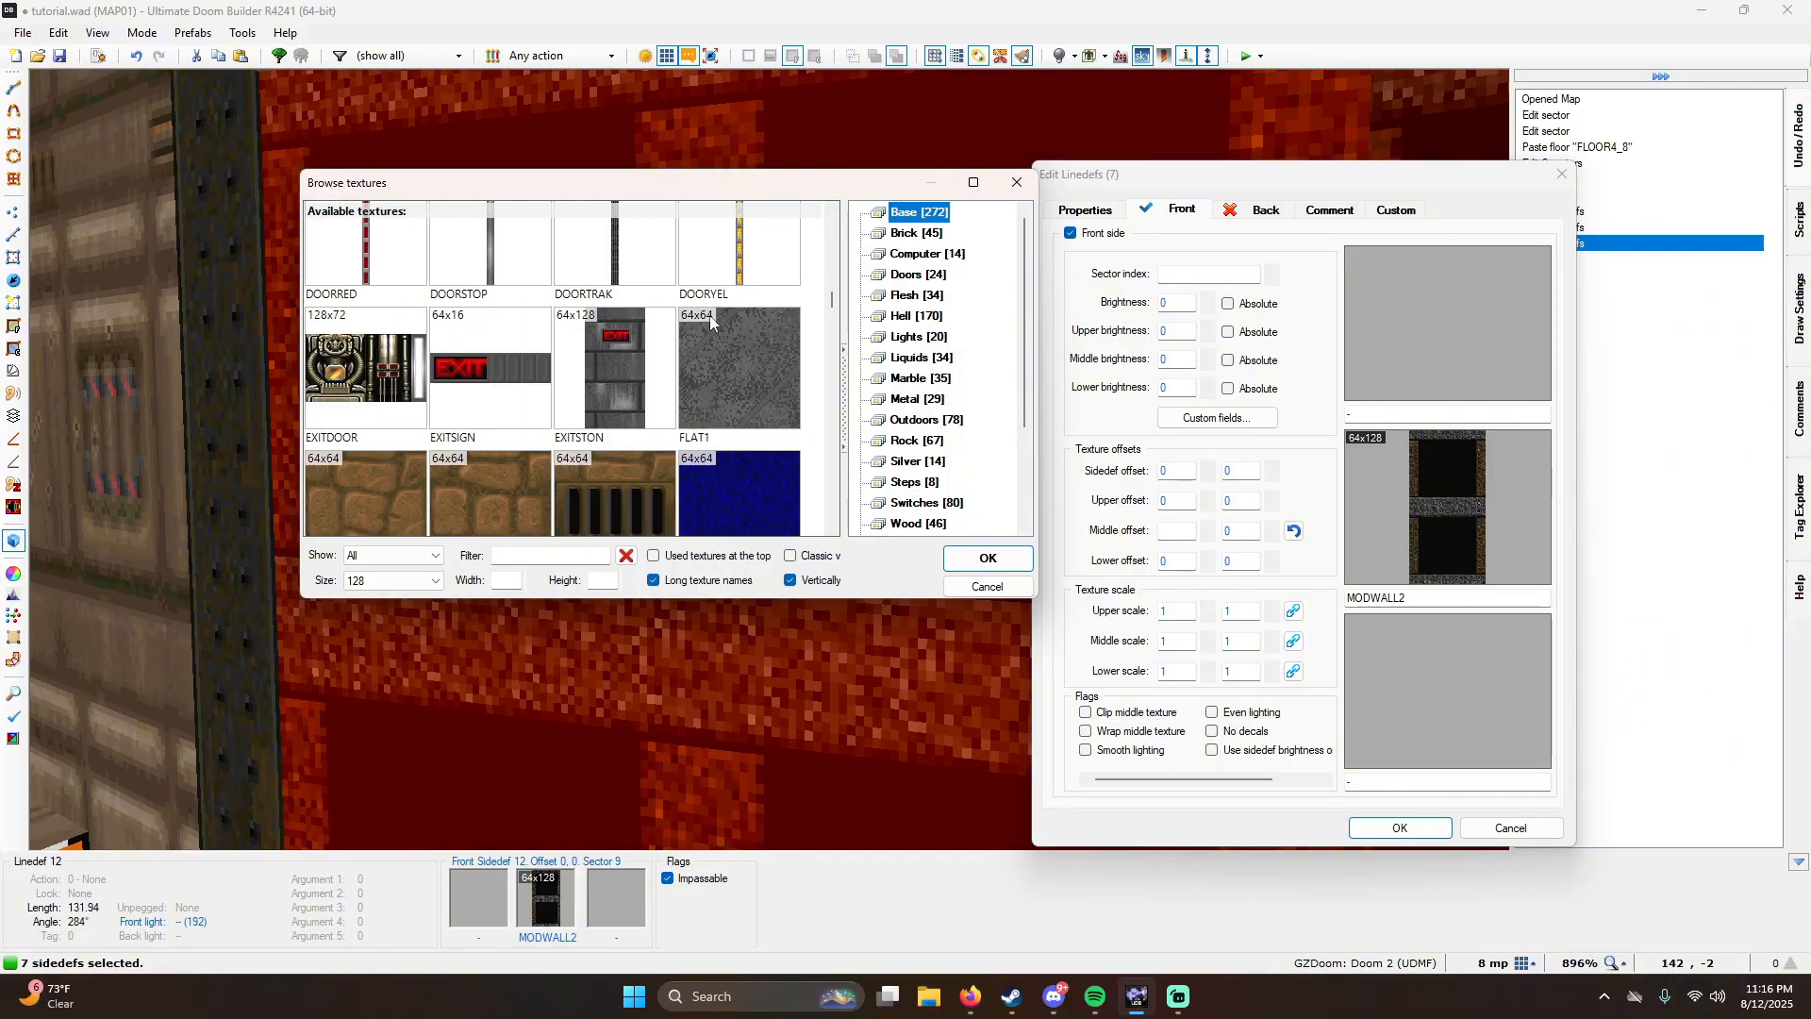
pyautogui.scroll(2, 709, 315)
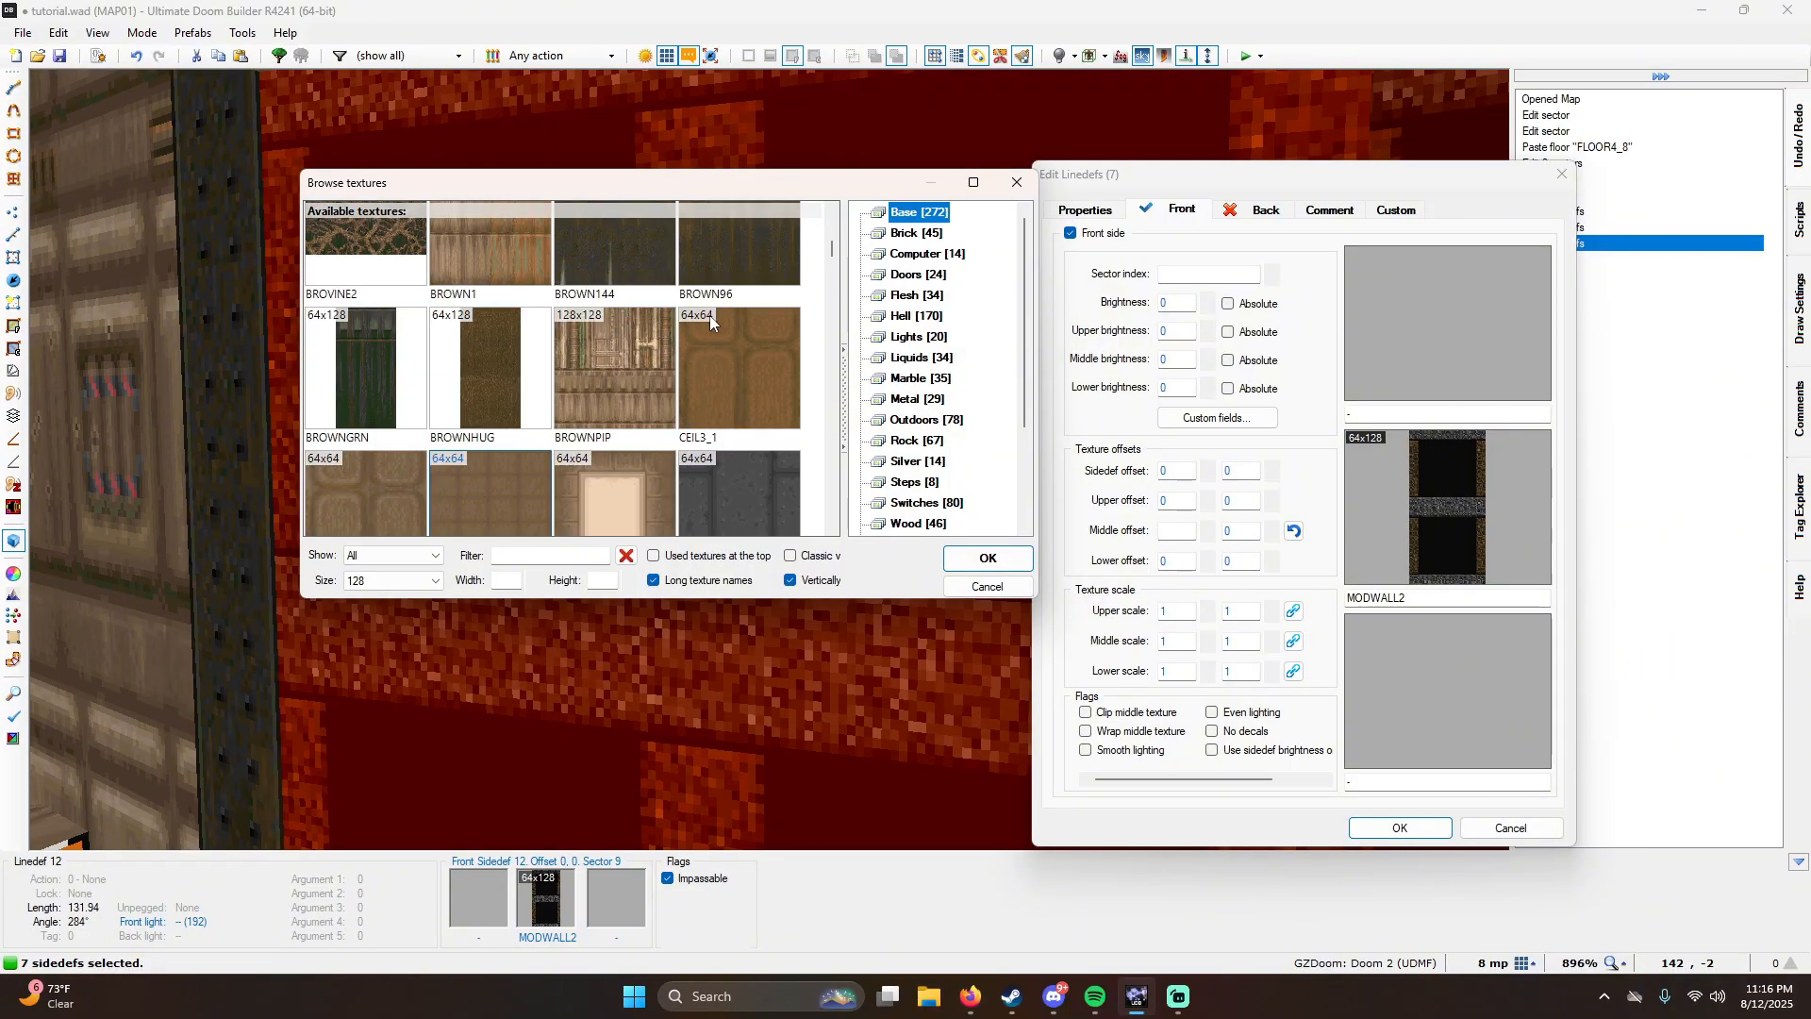
pyautogui.scroll(3, 658, 372)
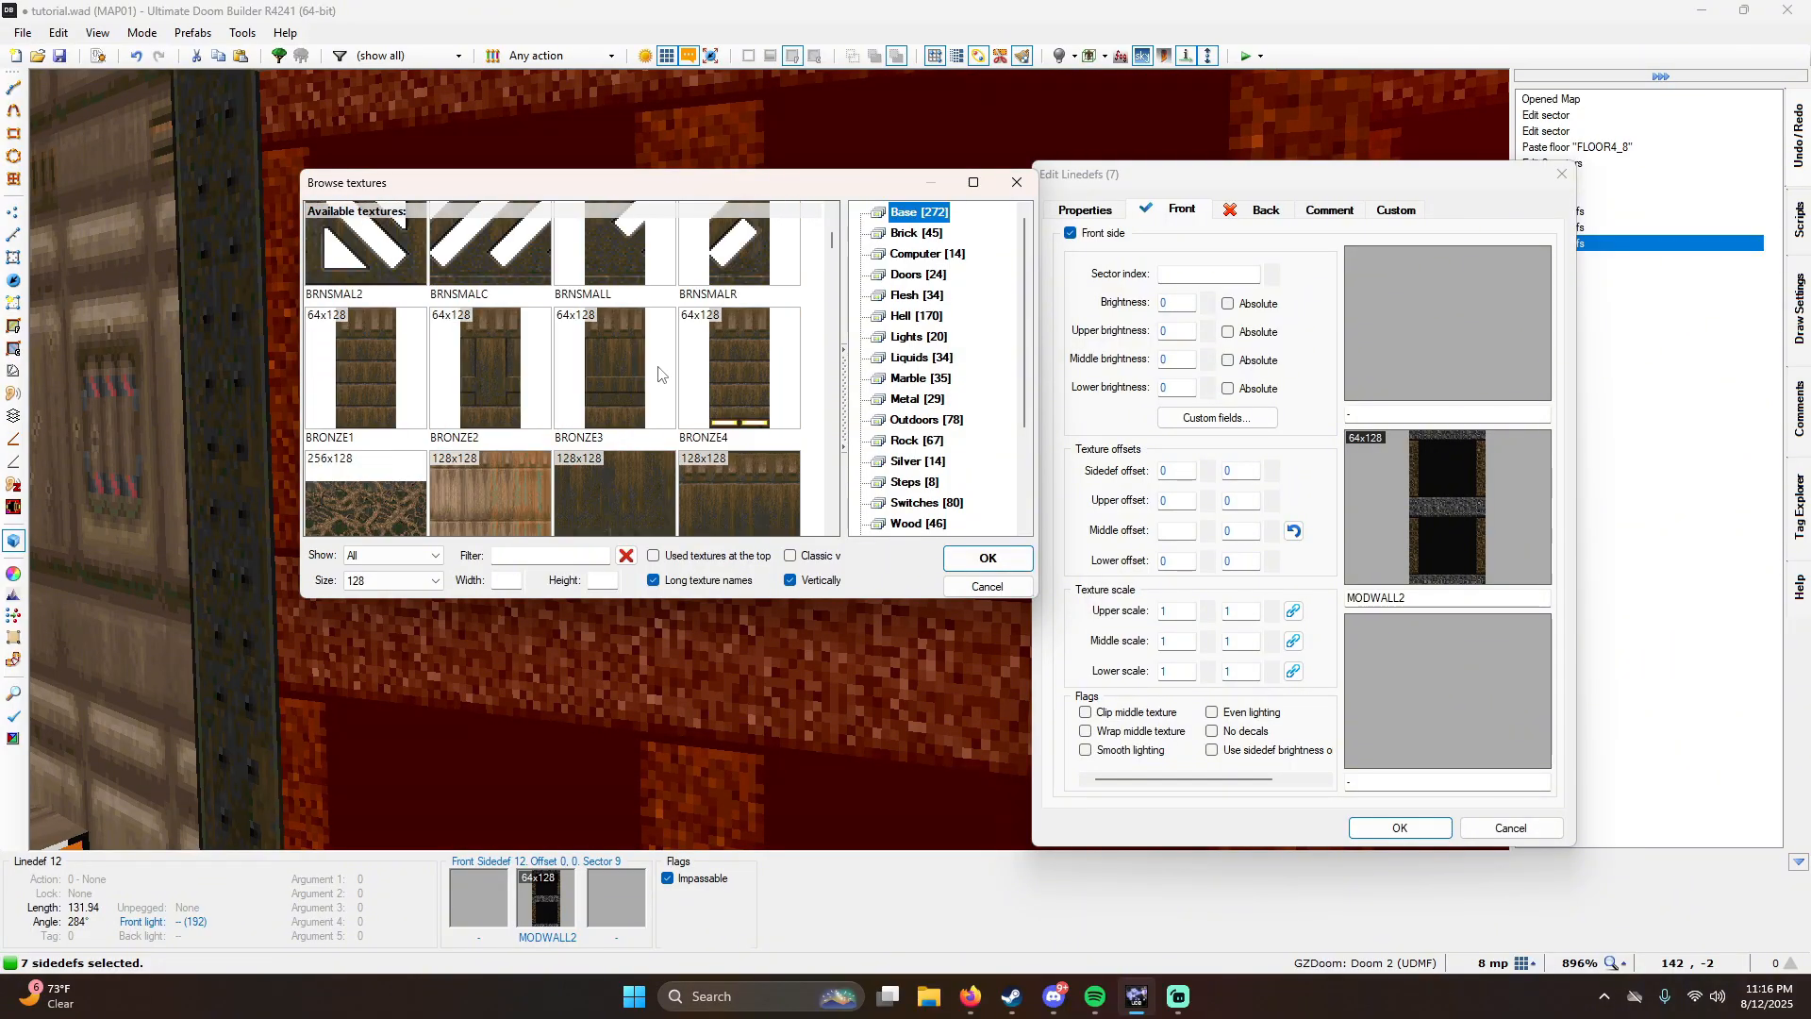
pyautogui.doubleClick(326, 347)
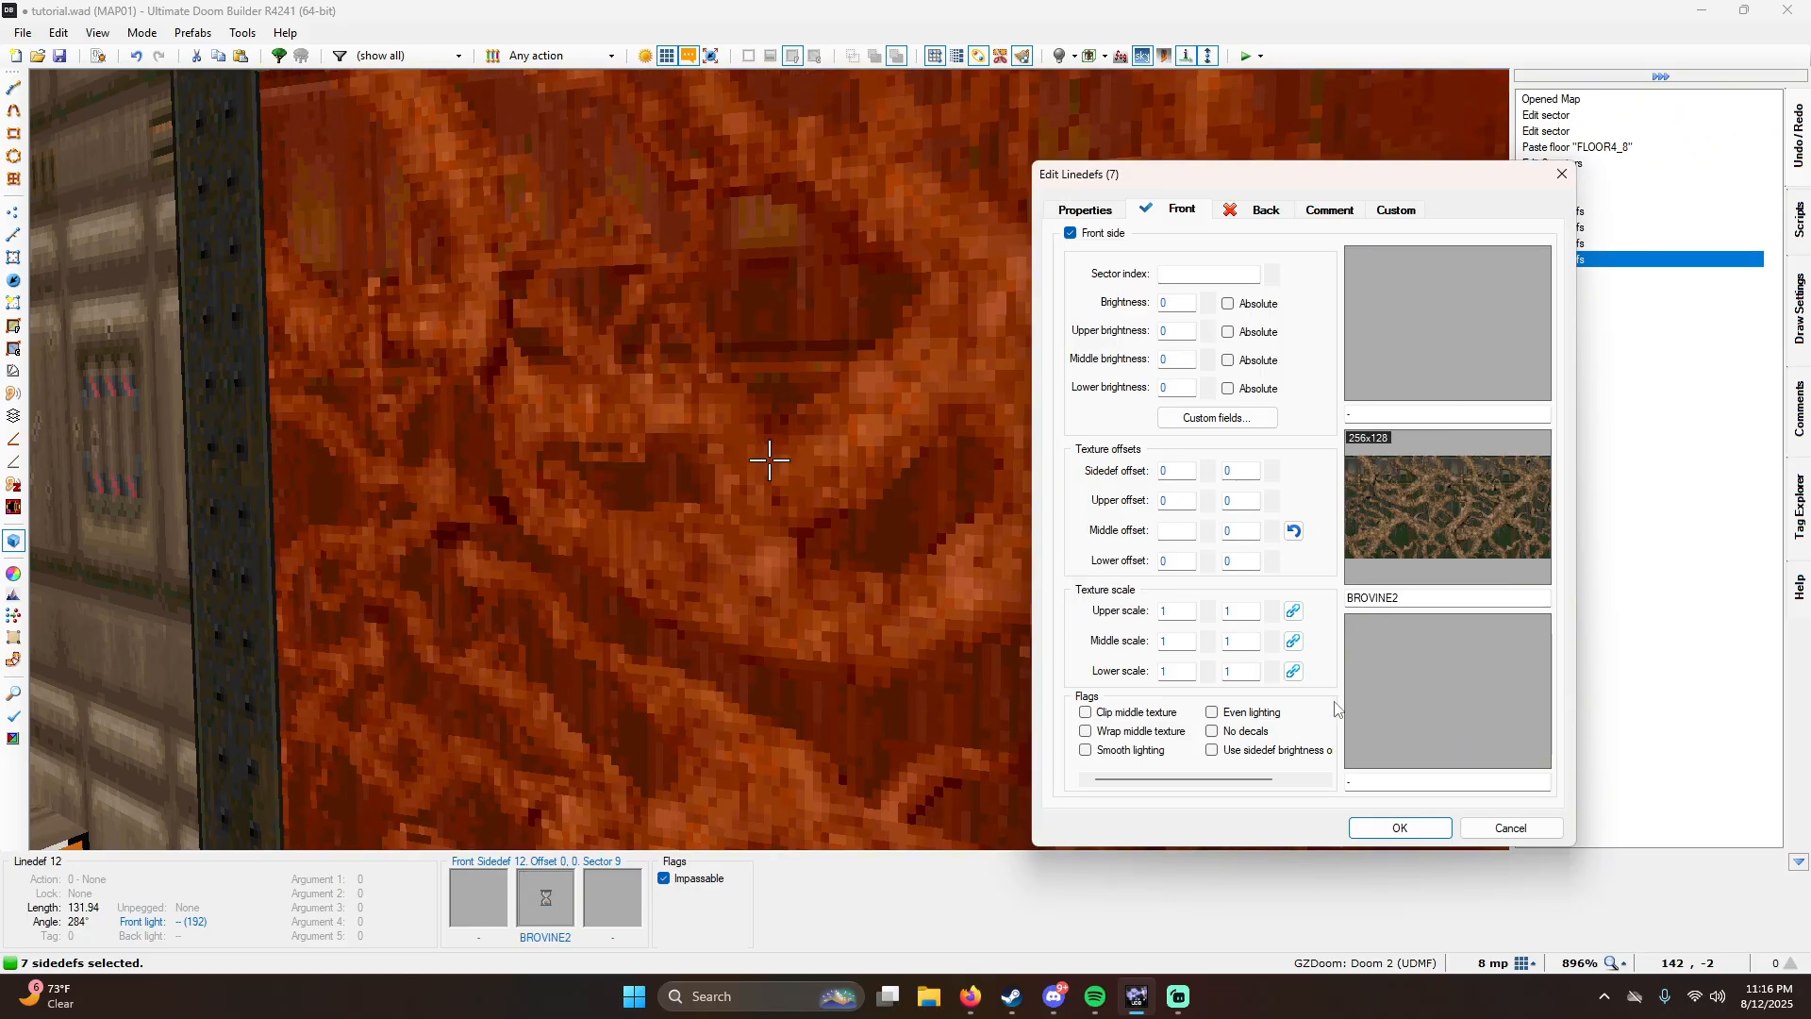
pyautogui.click(1400, 827)
# Step: Examine the BROVINE2 walls with highlighting off and on, re-entering Visual Mode in between
pyautogui.press('h')
pyautogui.press('w')
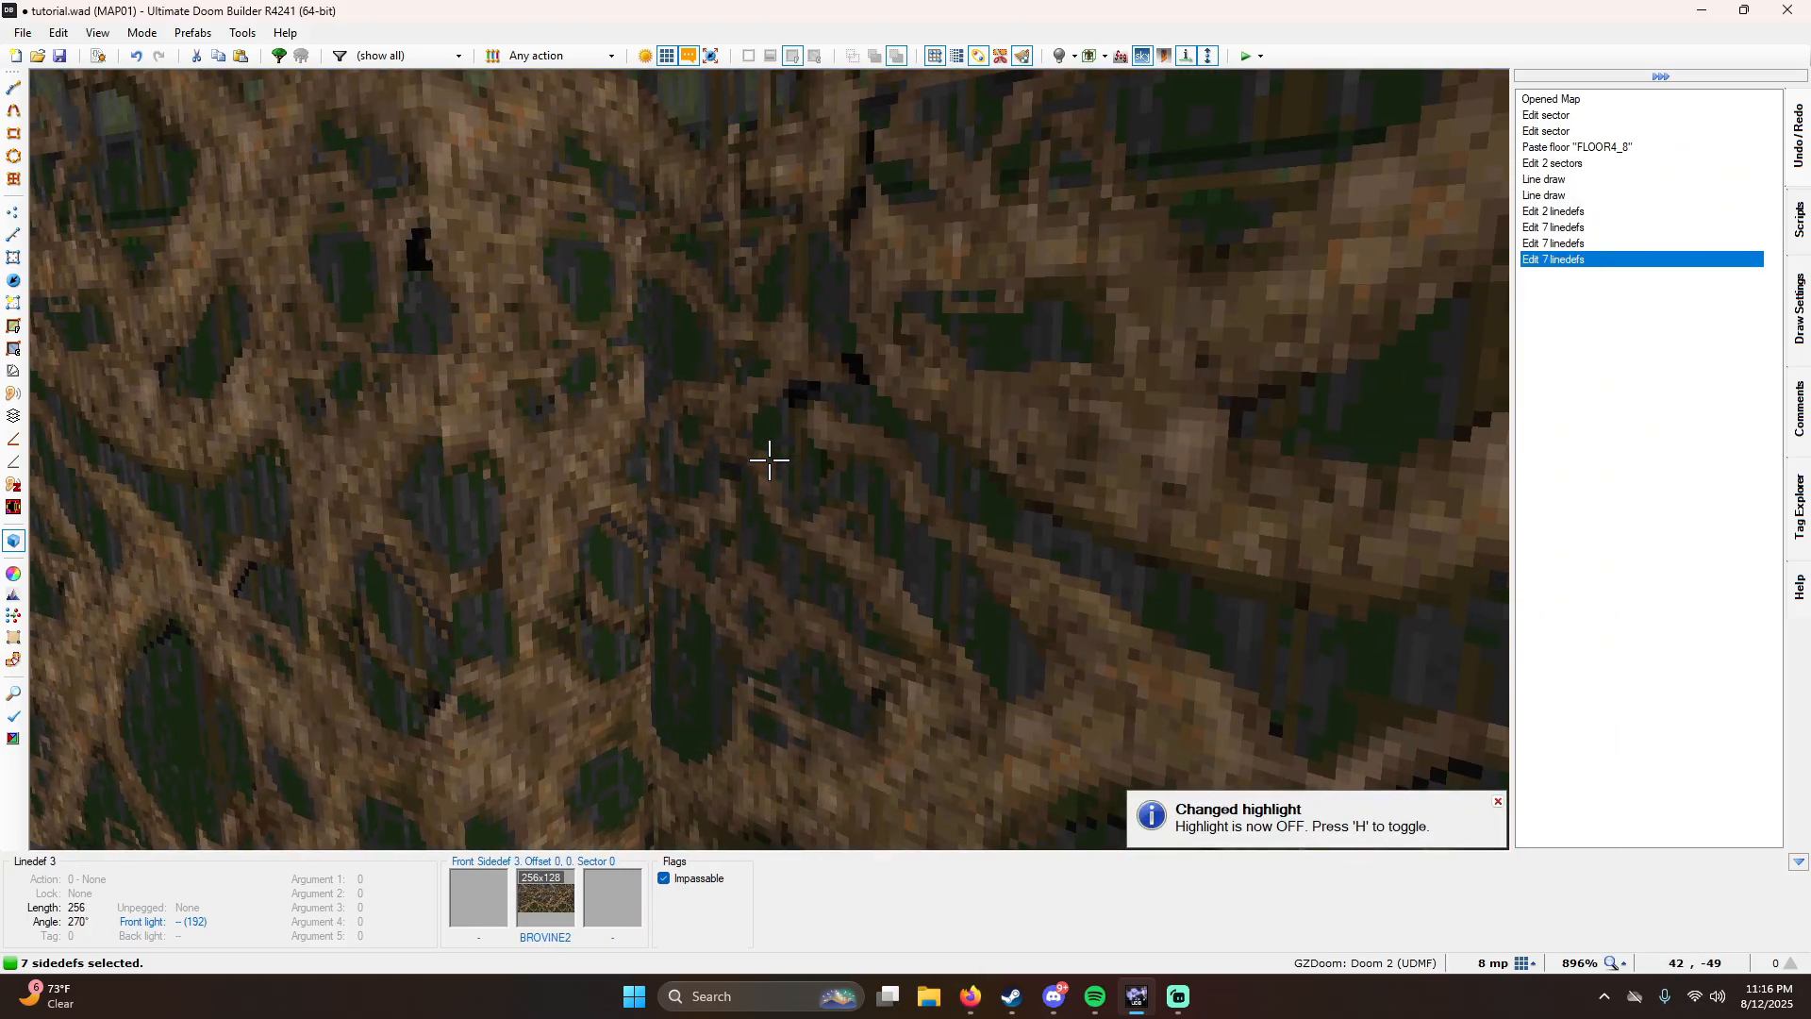
pyautogui.press('s')
pyautogui.press('h')
pyautogui.press('q')
pyautogui.press('q')
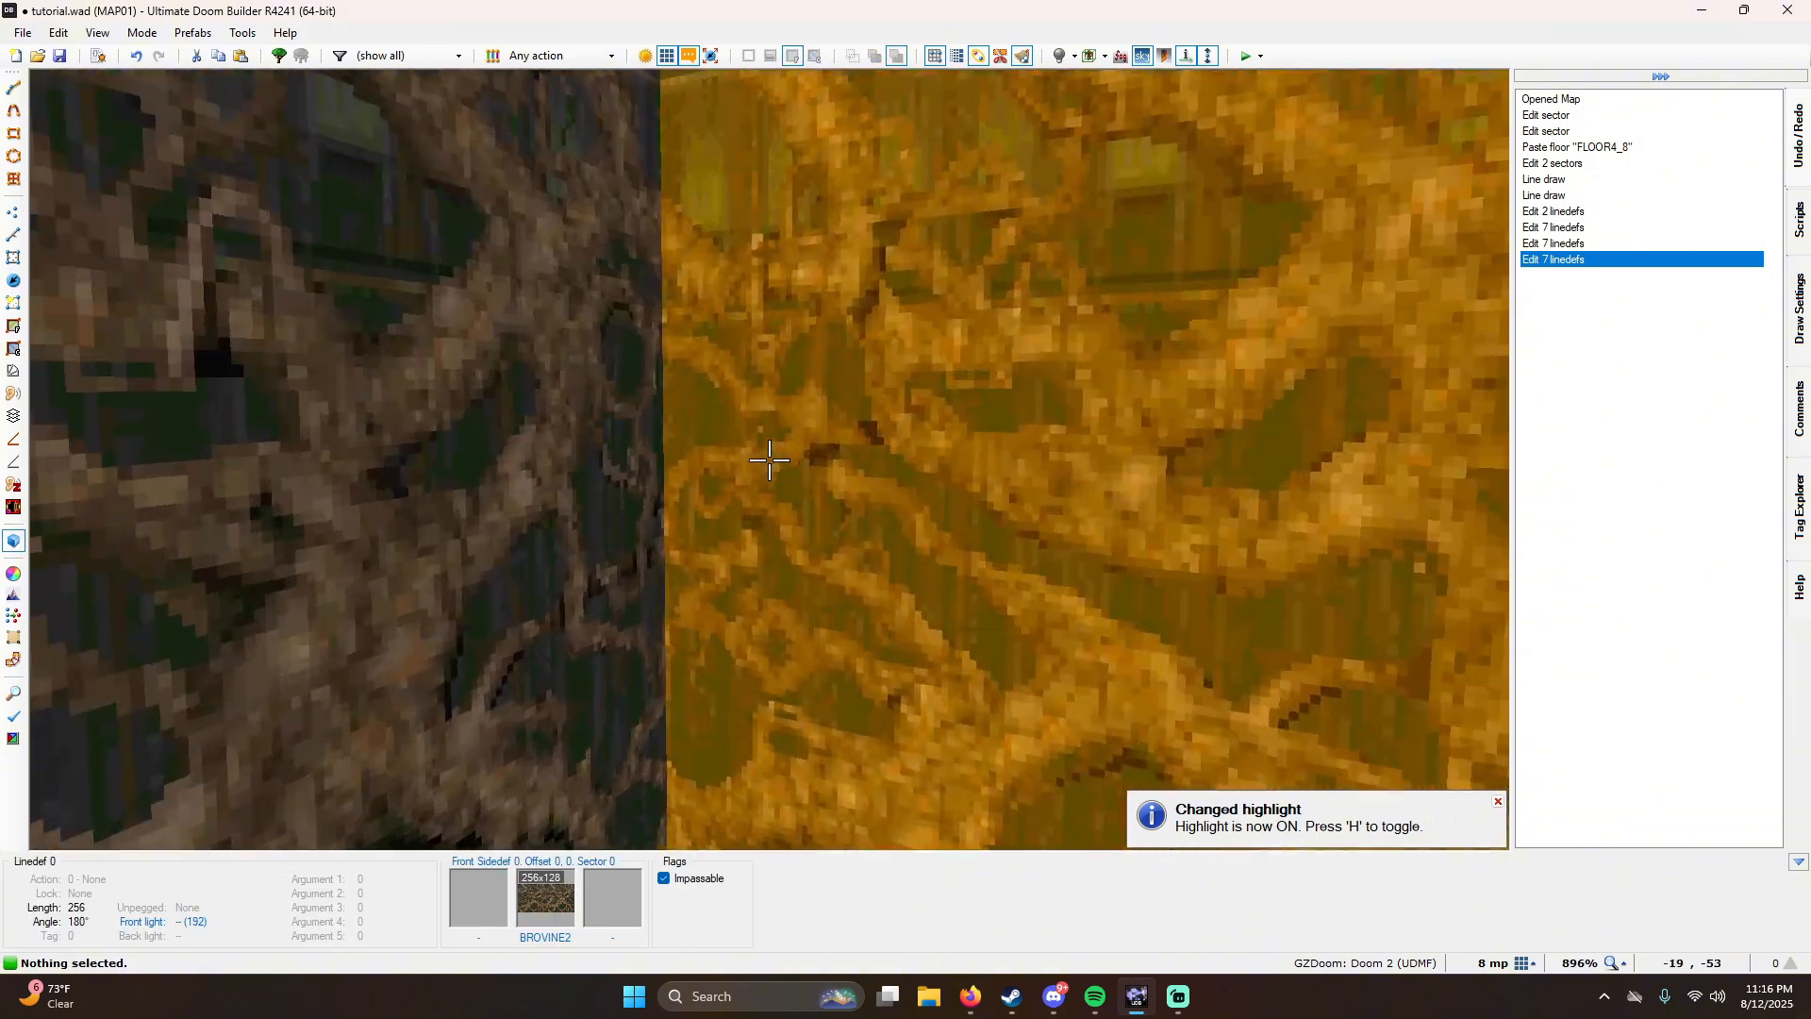
pyautogui.press('h')
pyautogui.press('s')
pyautogui.press('w')
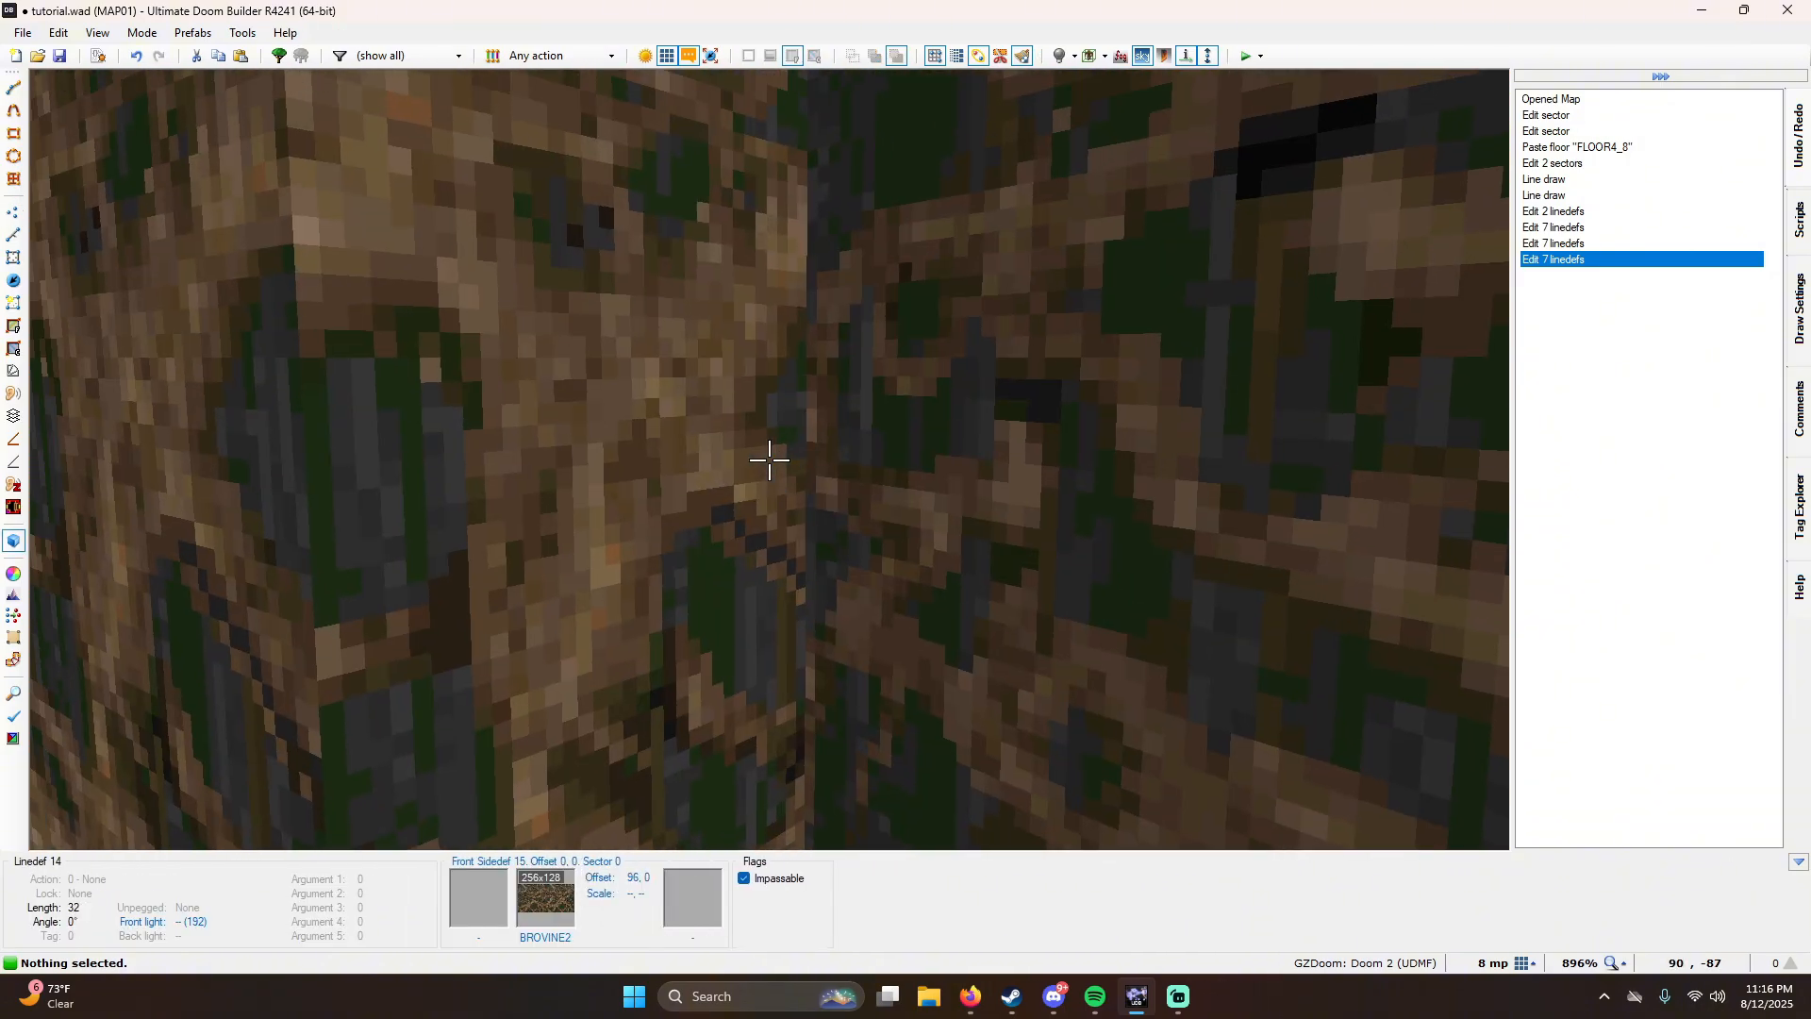
# Step: Undo the last two texture changes on the starting room's walls and view the walls with highlighting off and on
pyautogui.press('h')
pyautogui.hotkey('ctrl', 'z')
pyautogui.hotkey('ctrl', 'z')
pyautogui.press('s')
pyautogui.press('h')
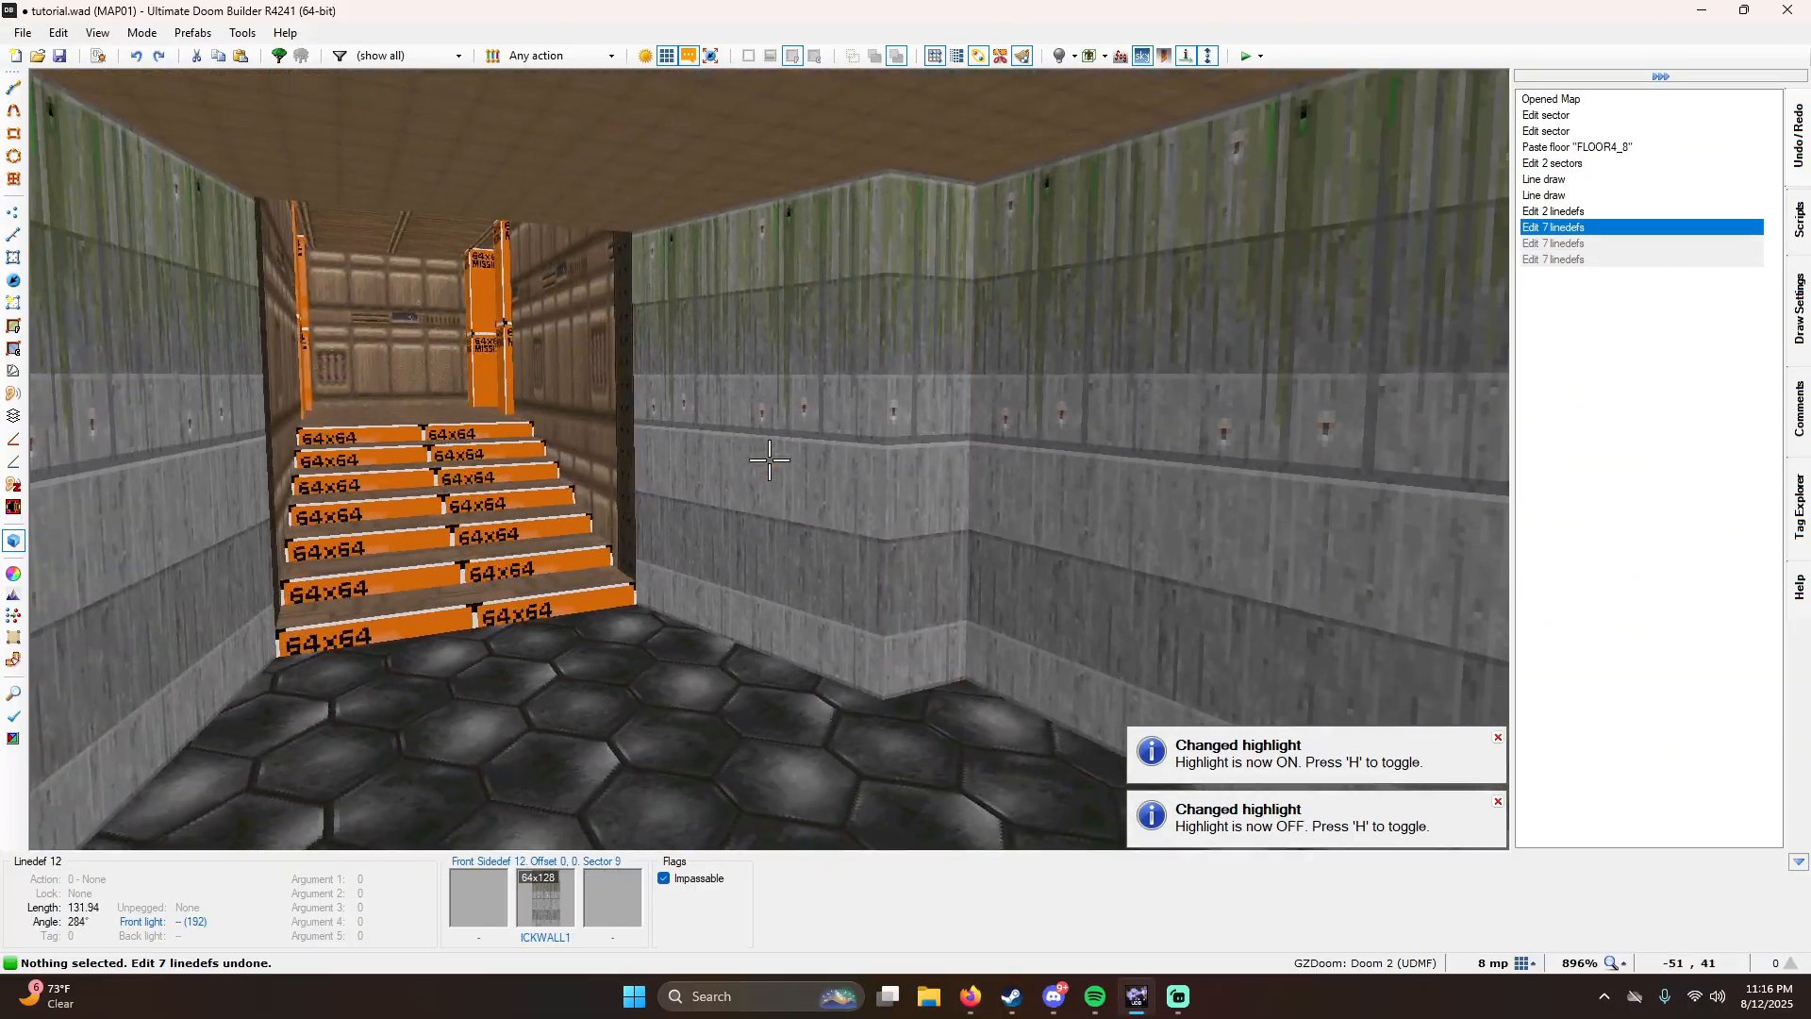
pyautogui.press('h')
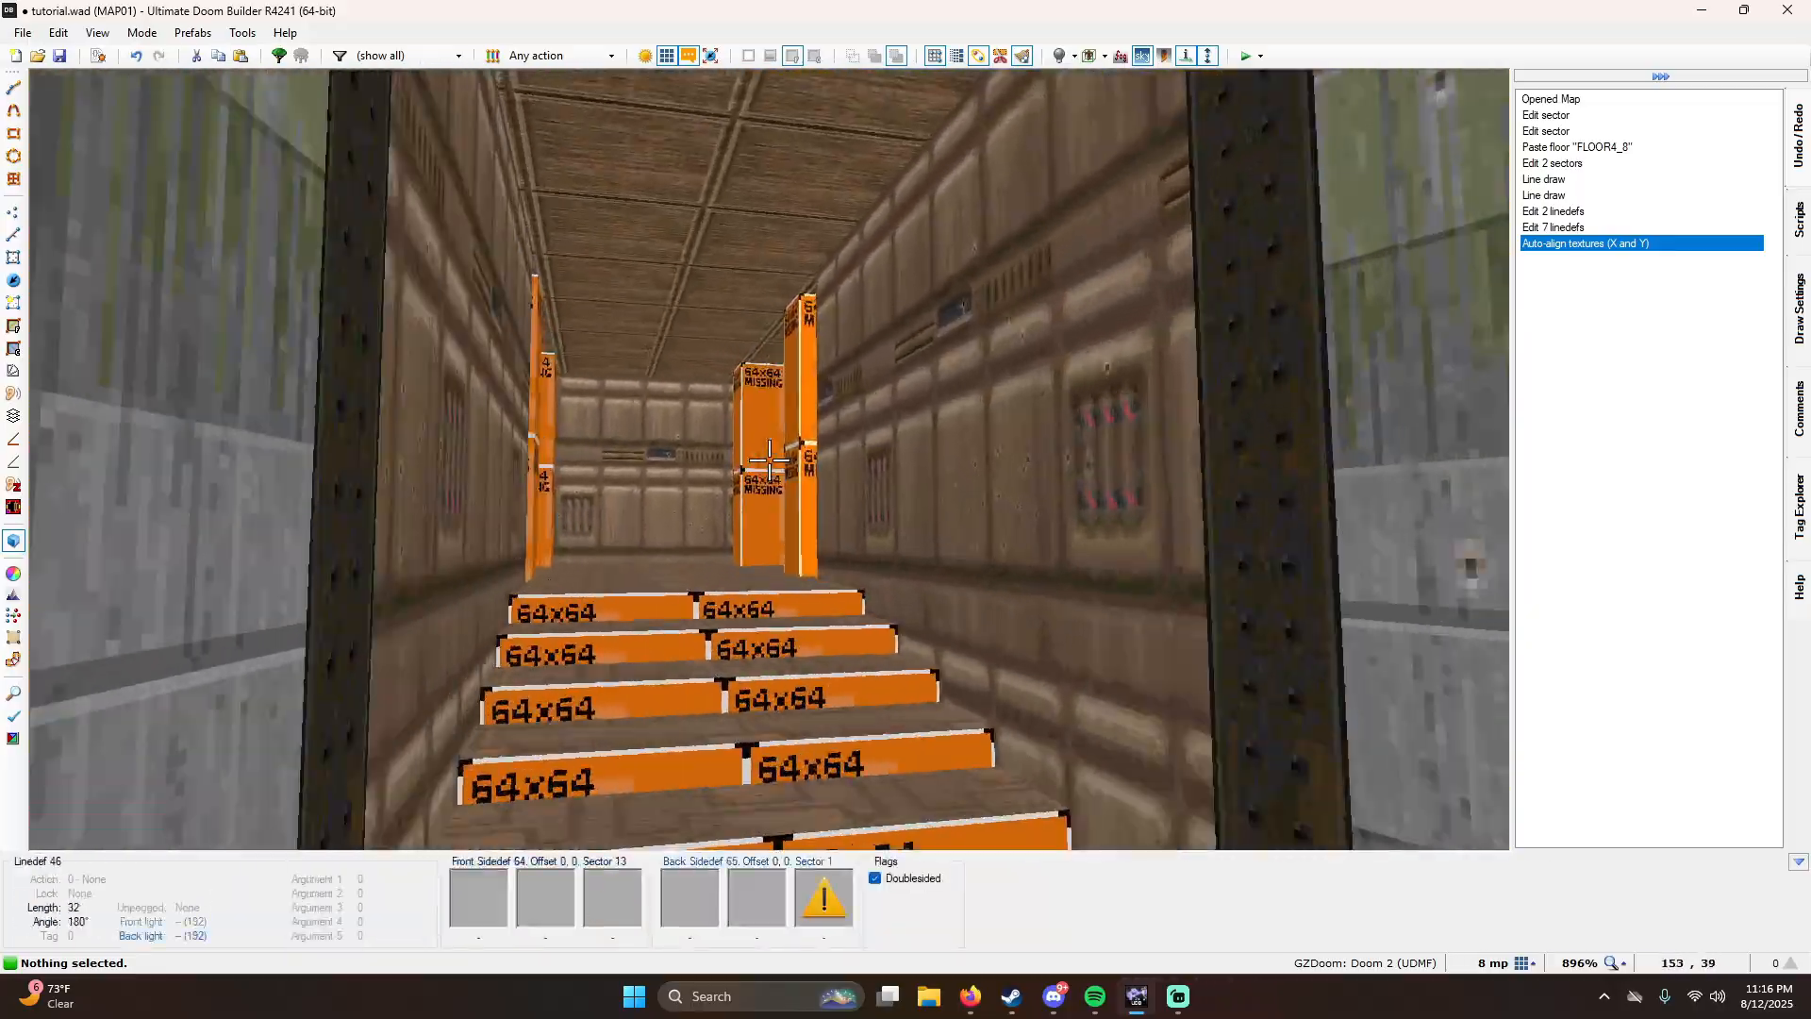
# Step: Select all connected STARTAN2 walls of the stairway and upper room and set their middle texture to PIPE2
pyautogui.press('e')
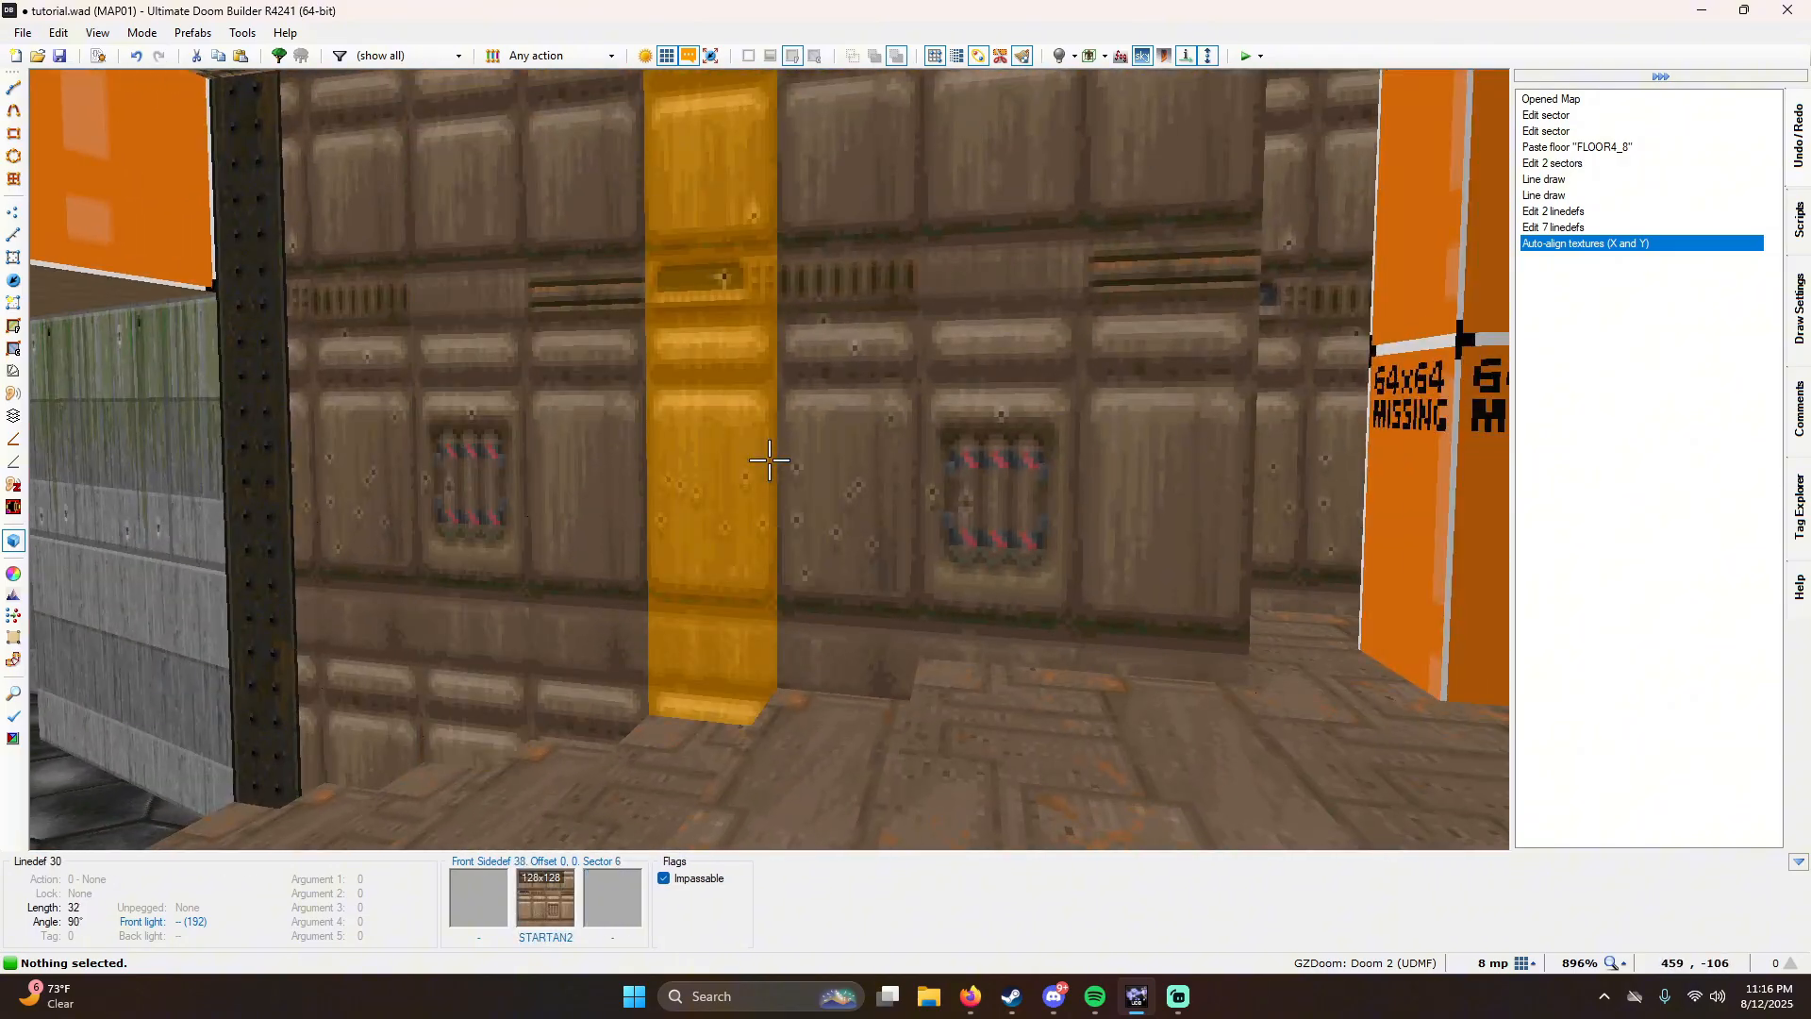
pyautogui.keyDown('shift'); pyautogui.click(769, 460); pyautogui.keyUp('shift')
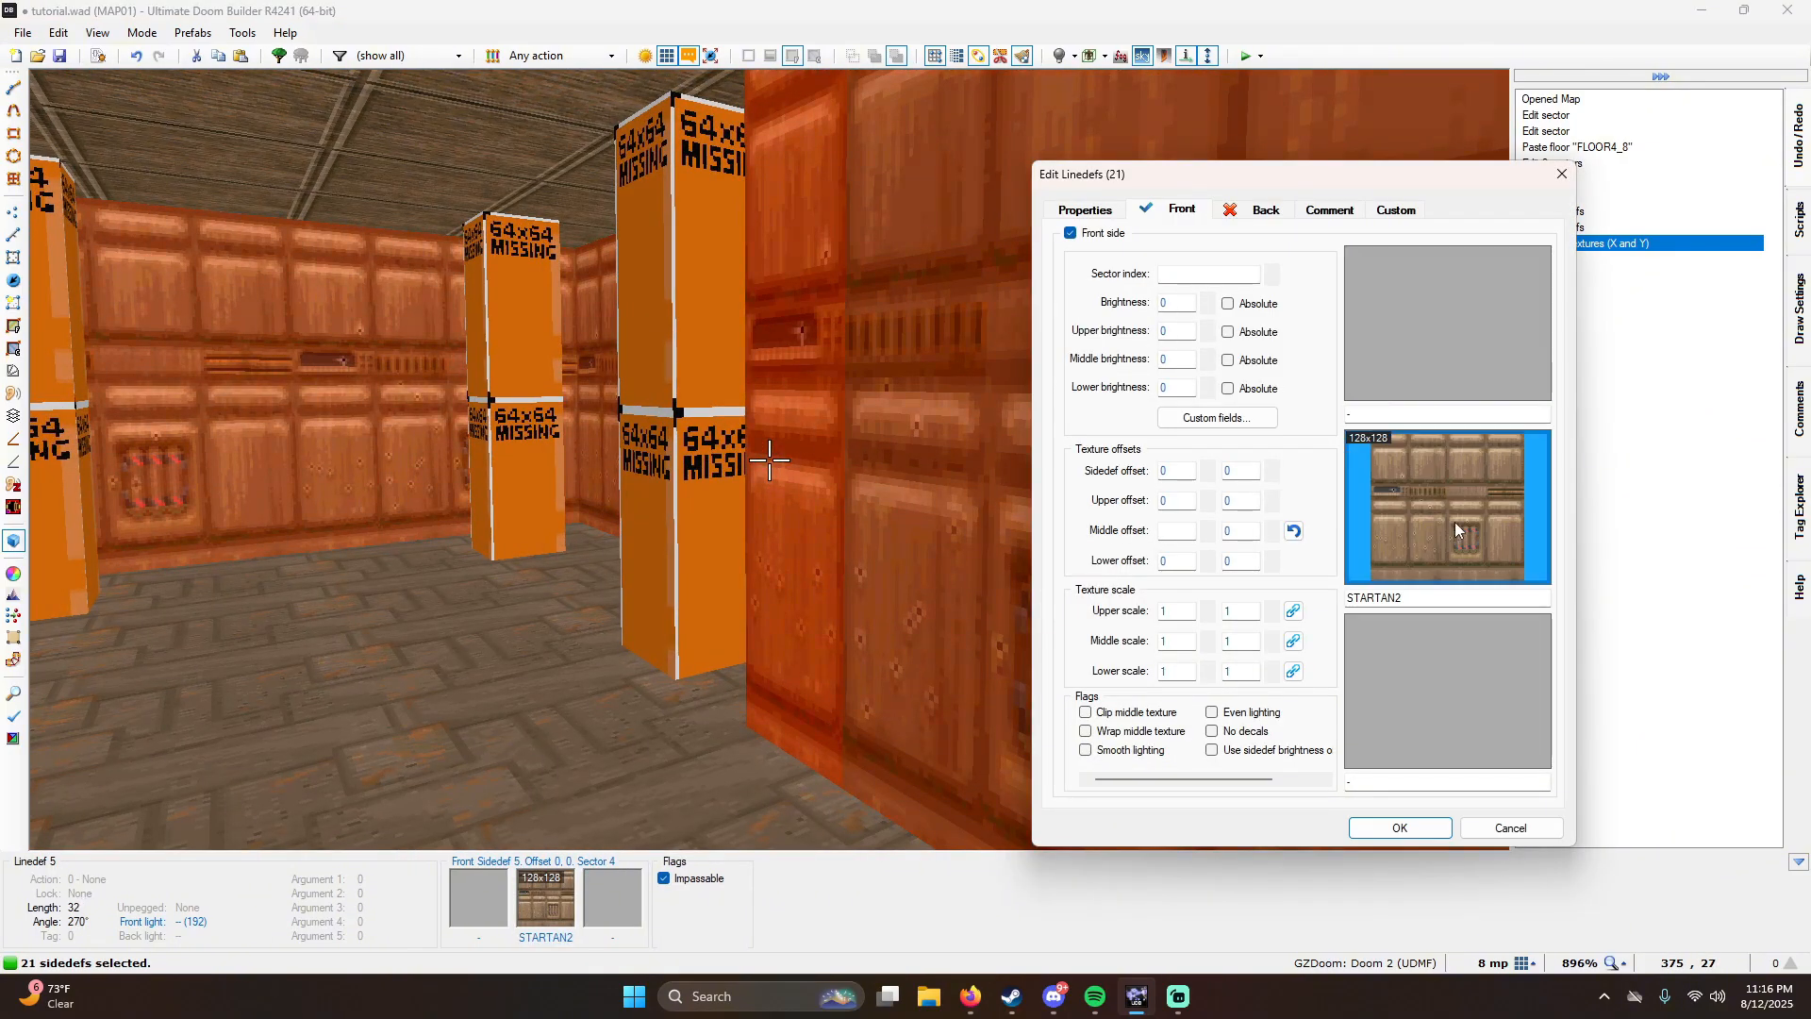
pyautogui.click(1455, 529)
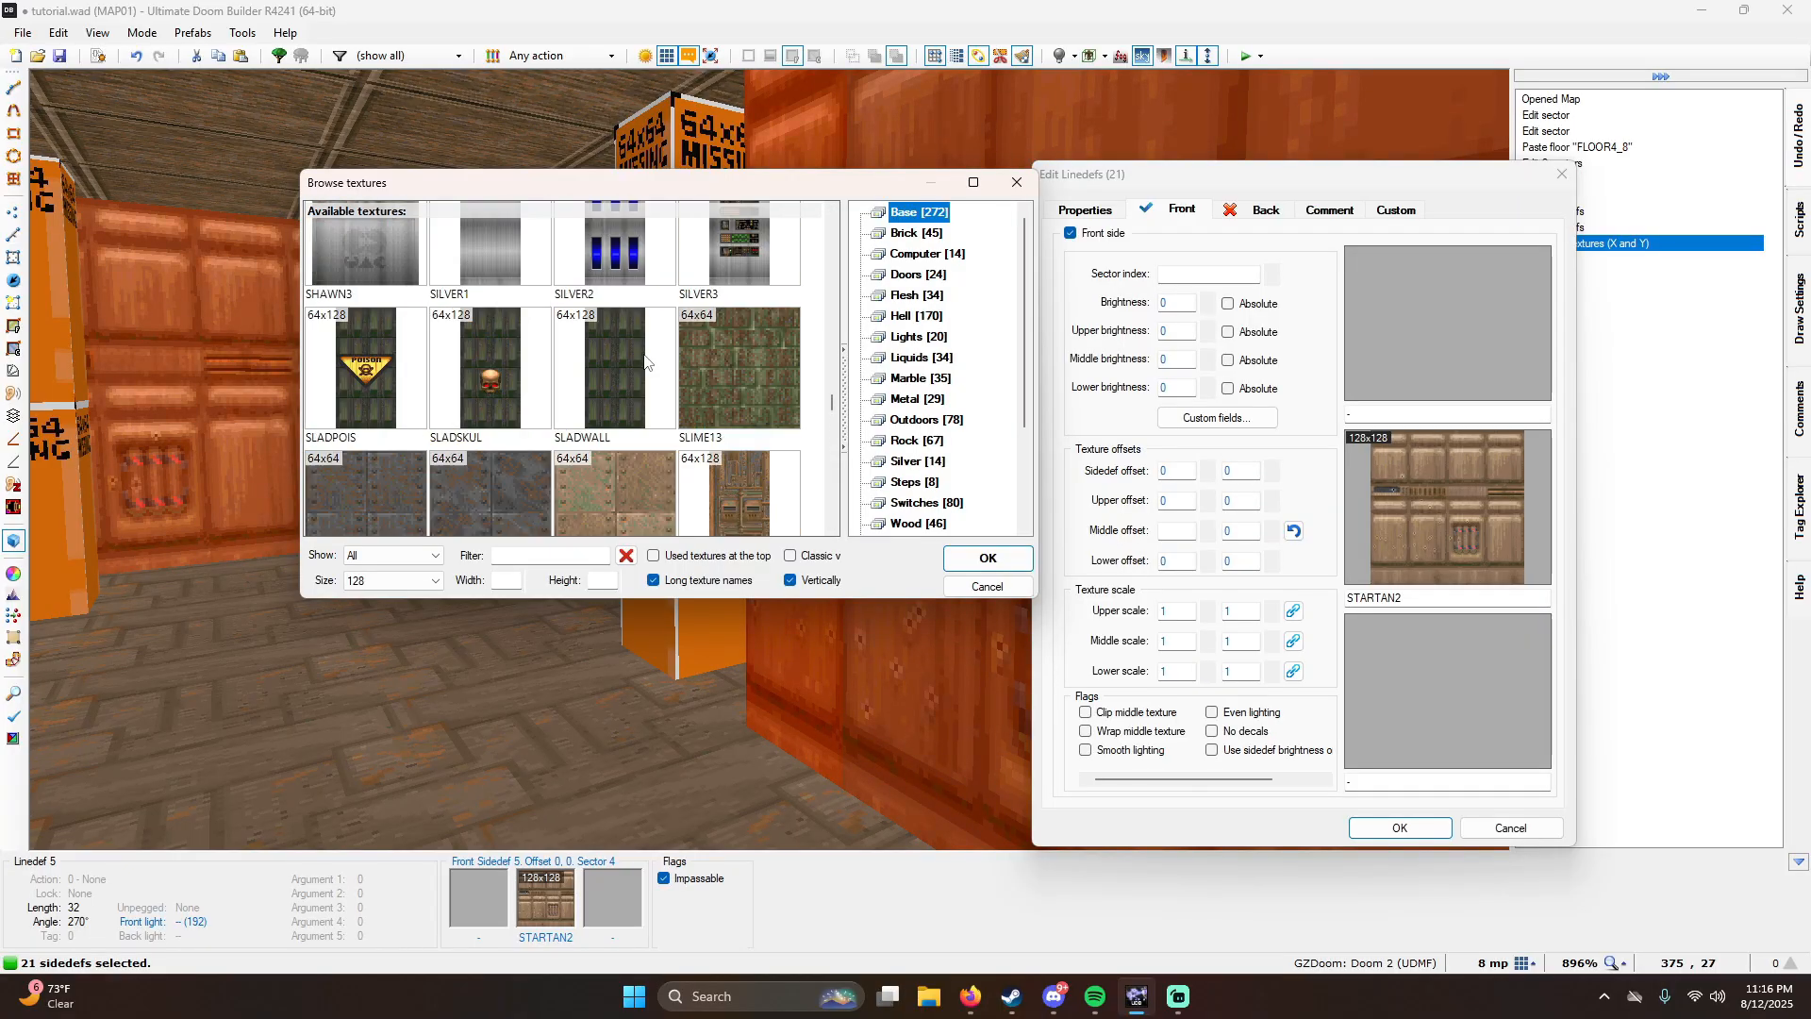
pyautogui.scroll(2, 674, 410)
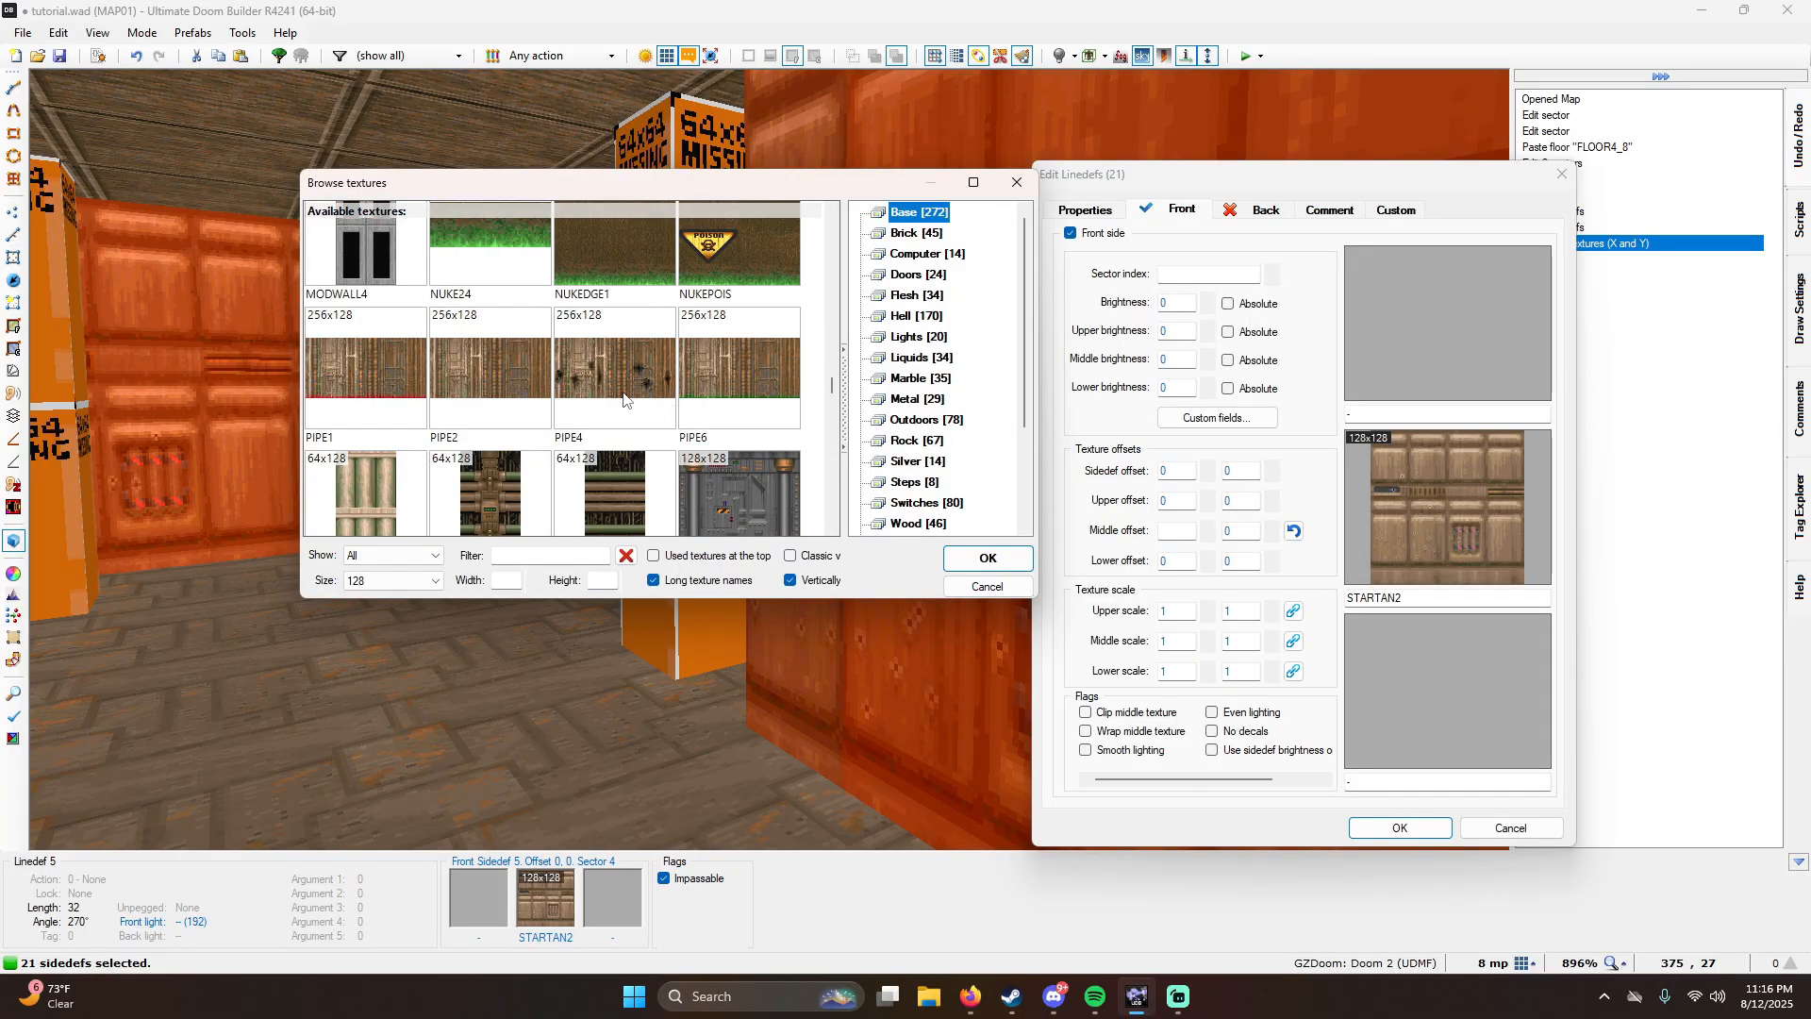
pyautogui.scroll(-1, 621, 392)
pyautogui.scroll(1, 619, 386)
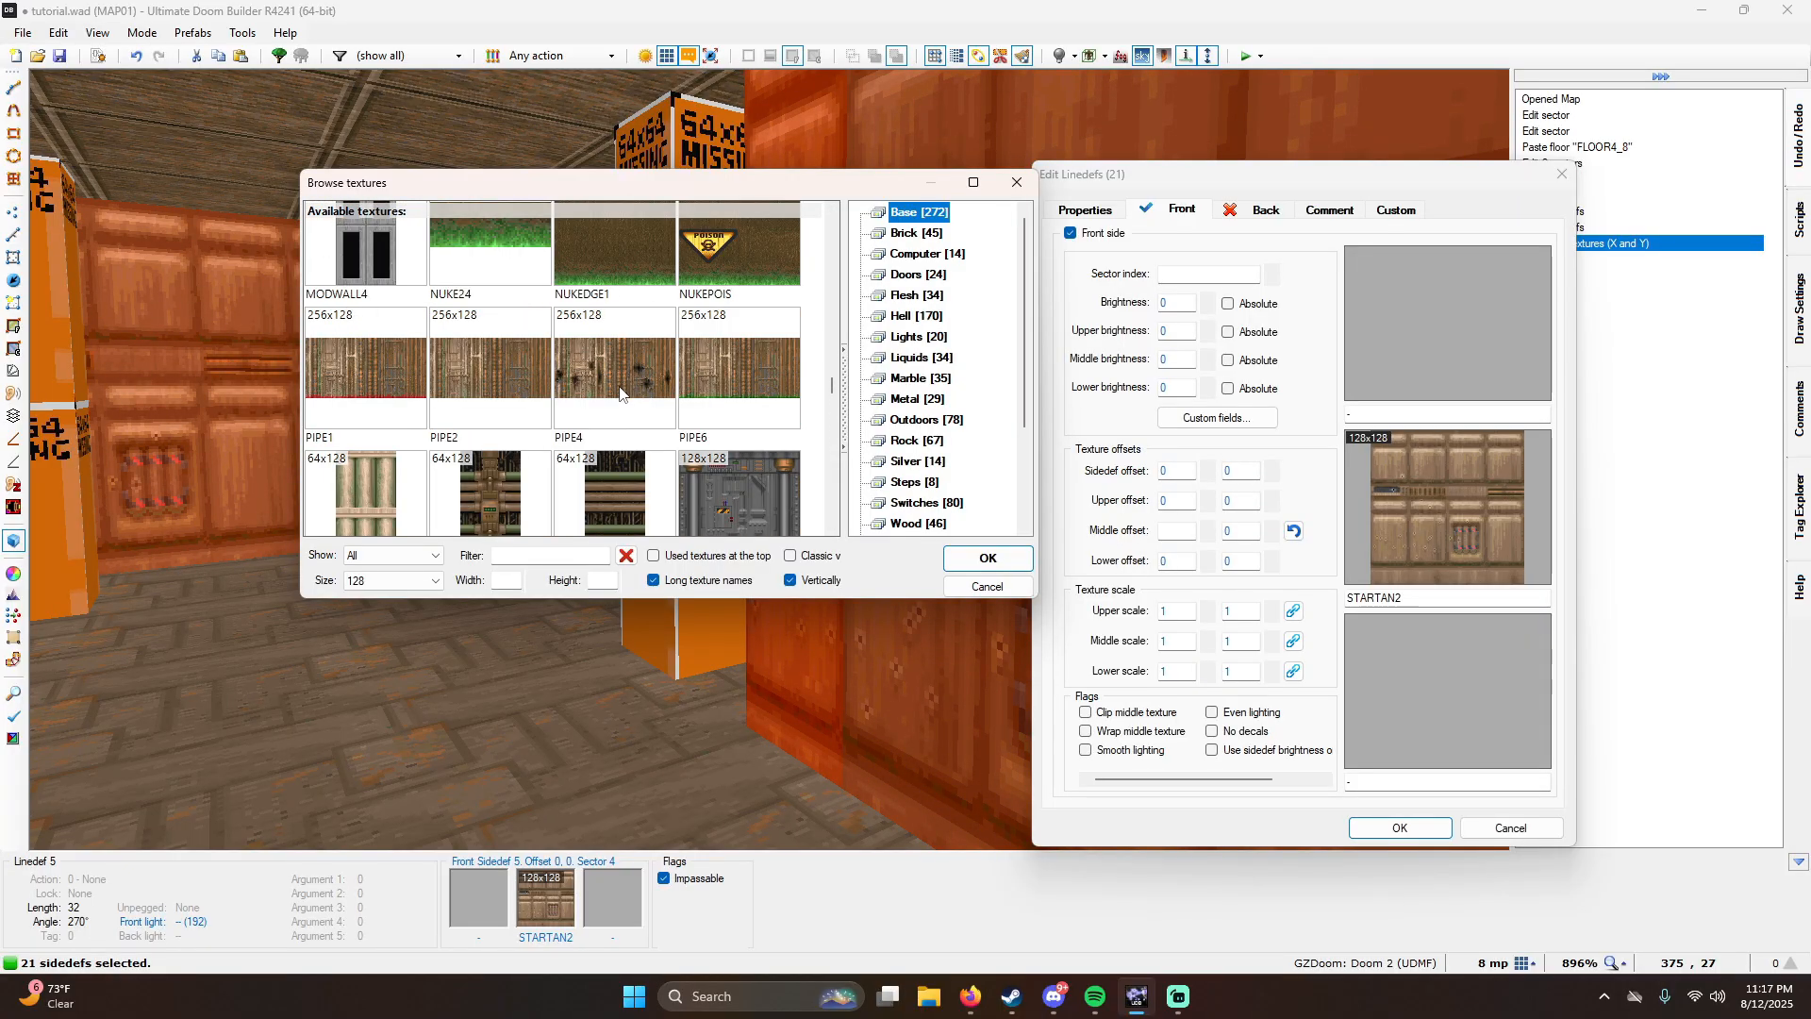
pyautogui.doubleClick(540, 390)
pyautogui.press('Return')
# Step: Auto-align the PIPE2 wall textures in X and Y, starting from the narrow wall beside the metal support
pyautogui.press('w')
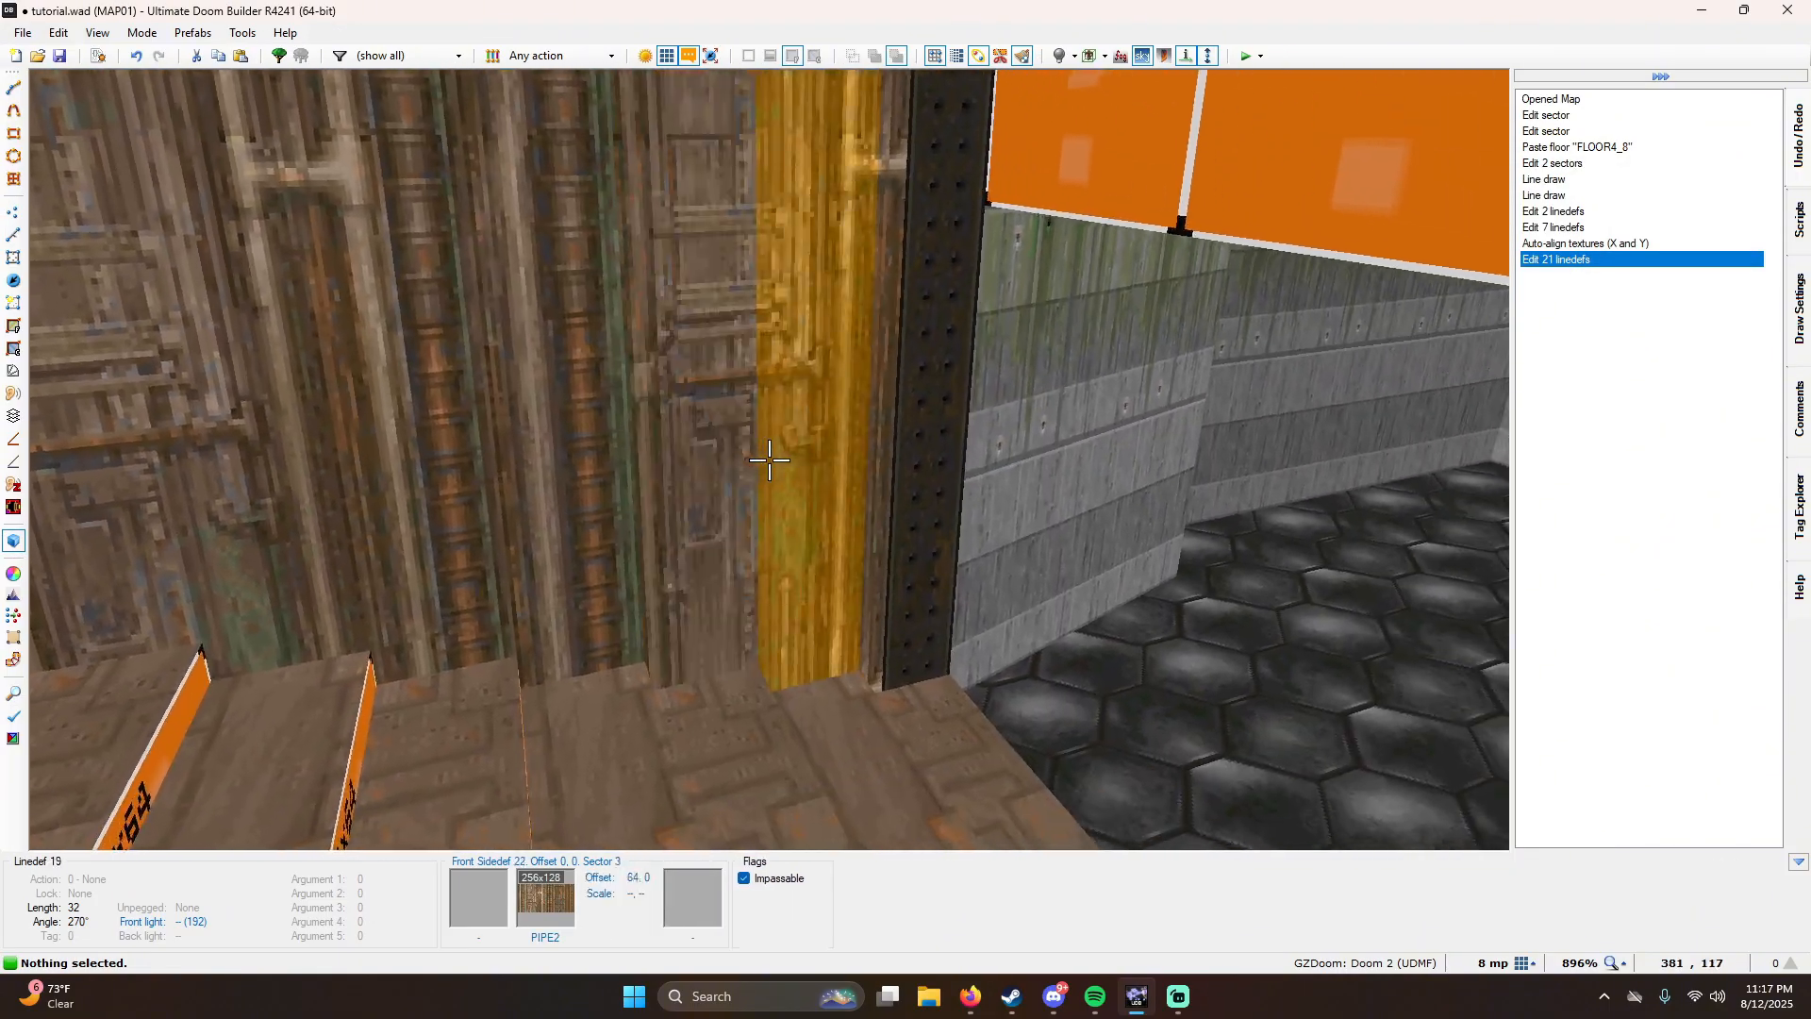
pyautogui.press('a')
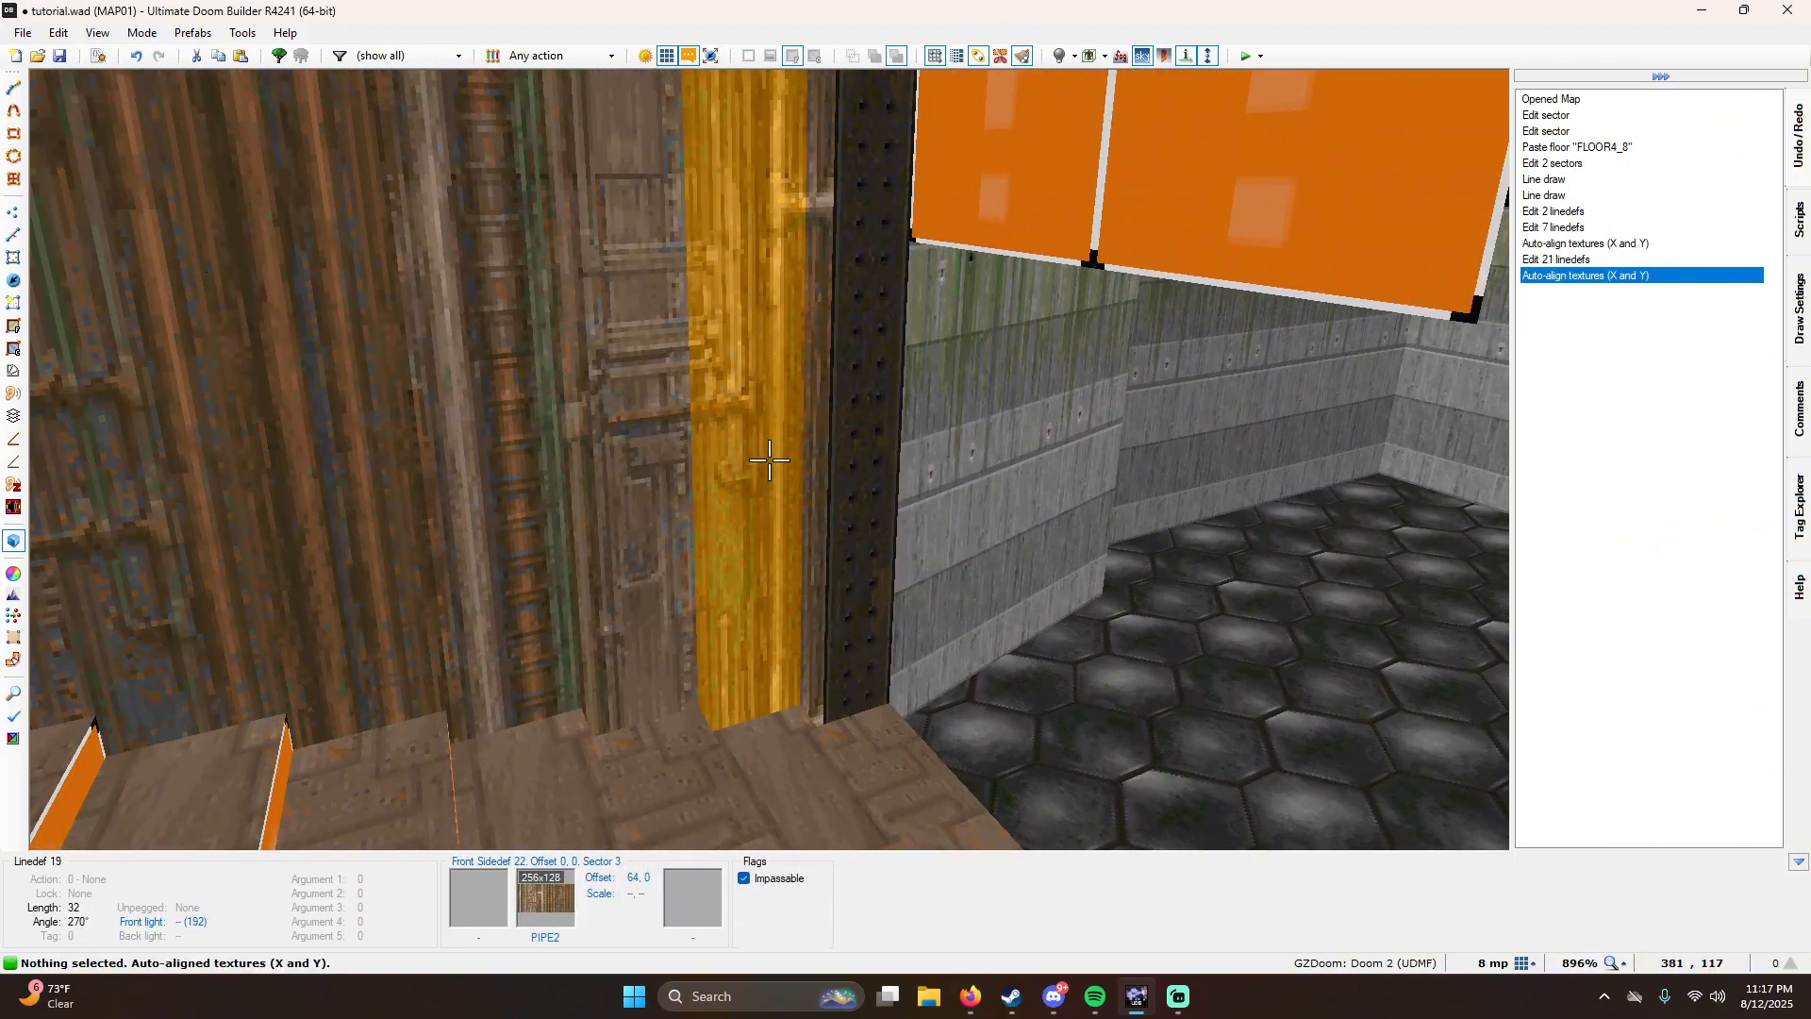
pyautogui.press('s')
pyautogui.press('d')
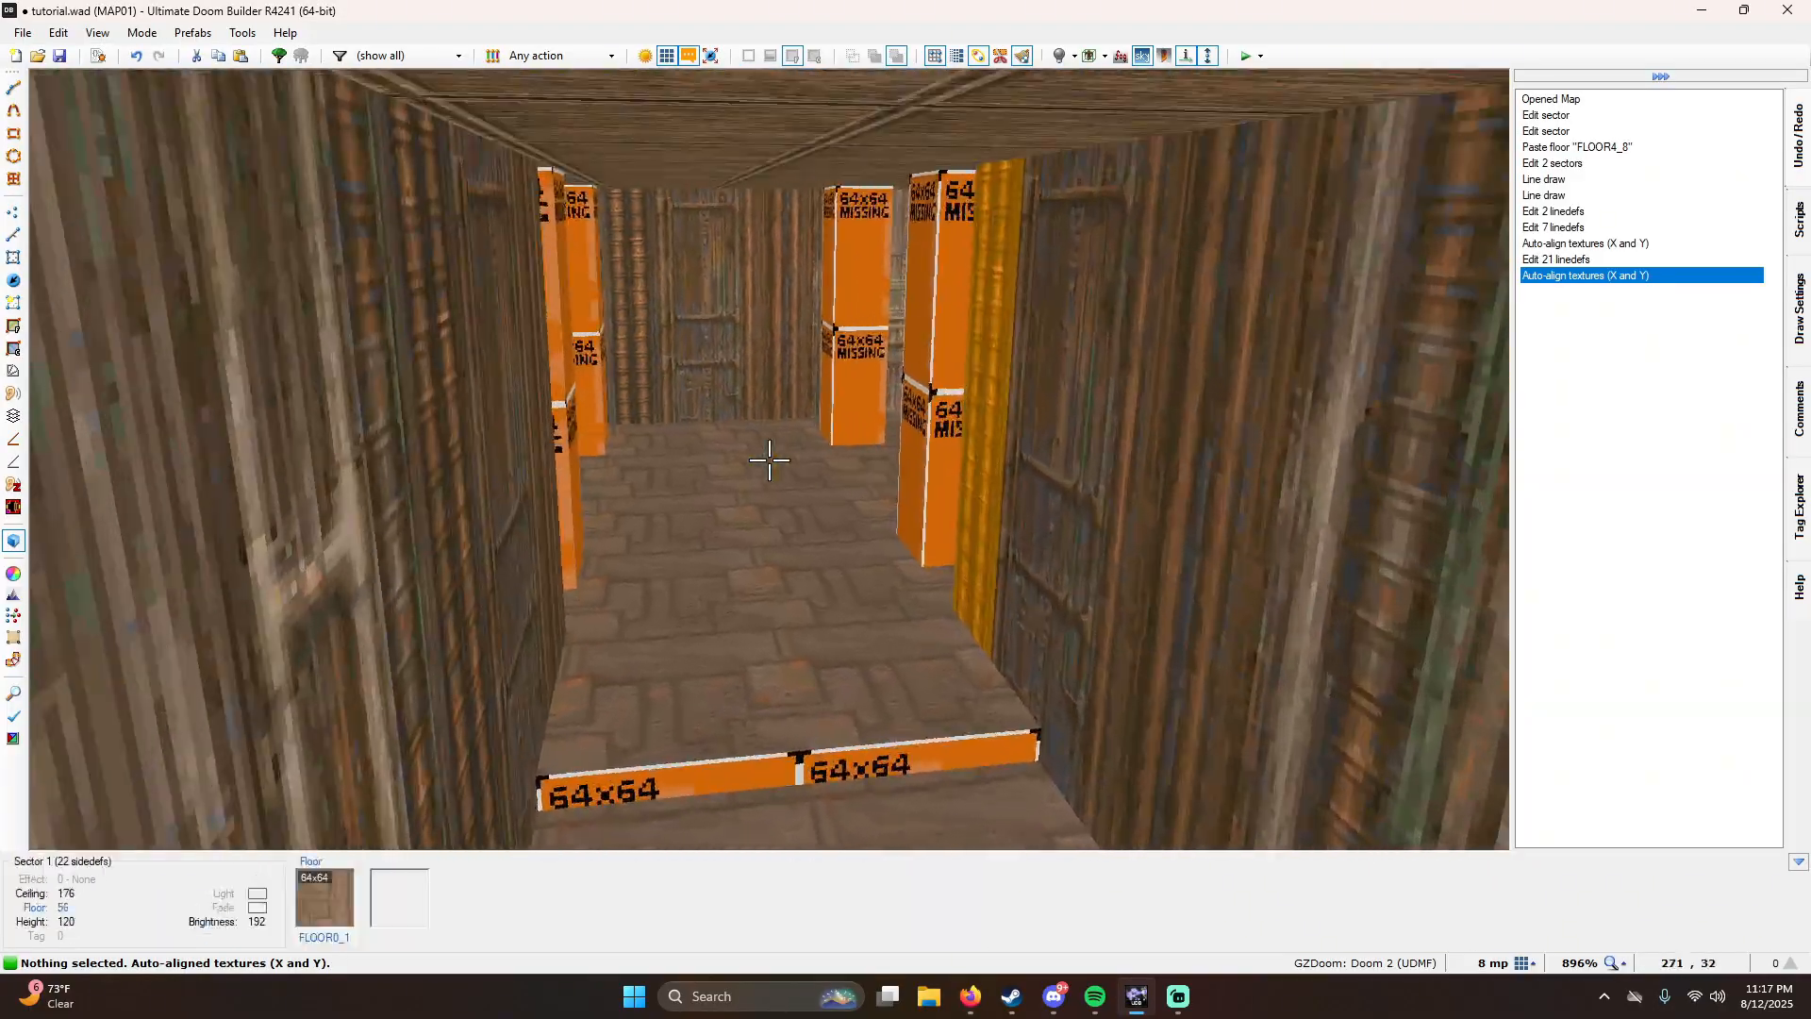
# Step: Select all faces of the four pillars in the upper room and set their back-side lower texture to BIGBRIK2
pyautogui.press('e')
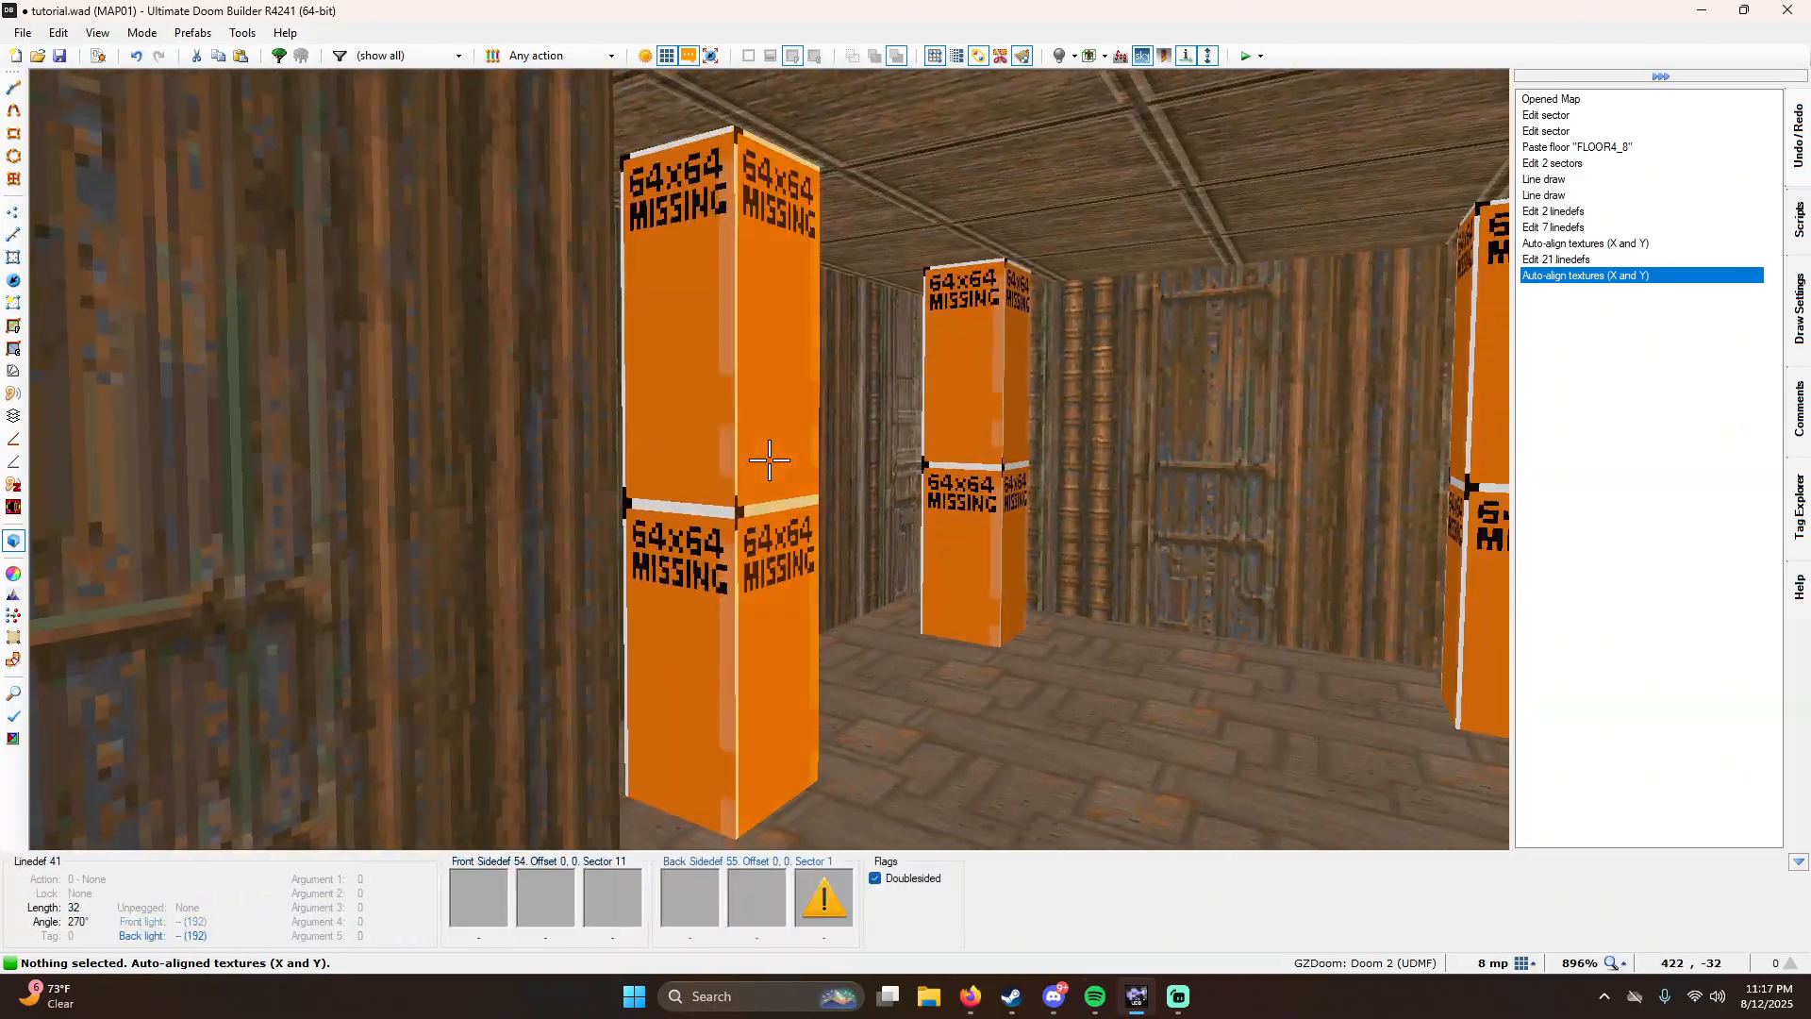
pyautogui.keyDown('shift'); pyautogui.click(770, 459); pyautogui.keyUp('shift')
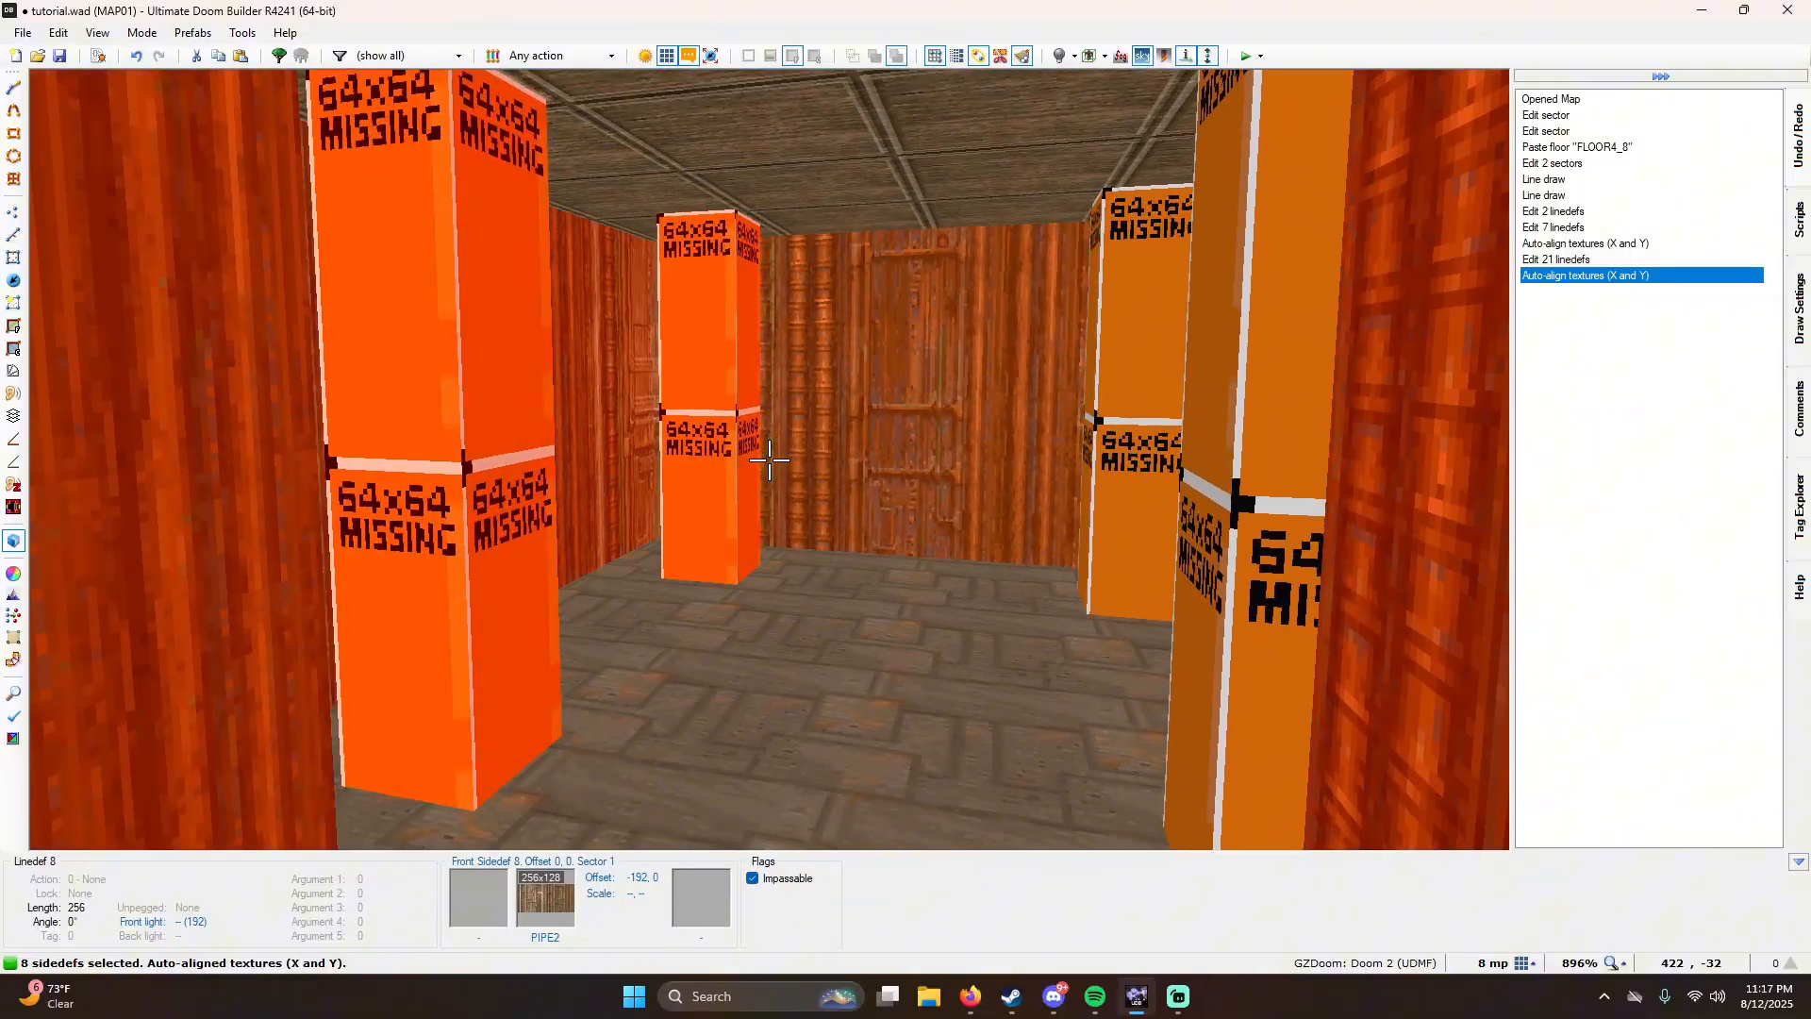
pyautogui.keyDown('shift'); pyautogui.click(770, 459); pyautogui.keyUp('shift')
pyautogui.keyDown('shift'); pyautogui.click(770, 459); pyautogui.keyUp('shift')
pyautogui.press('s')
pyautogui.press('d')
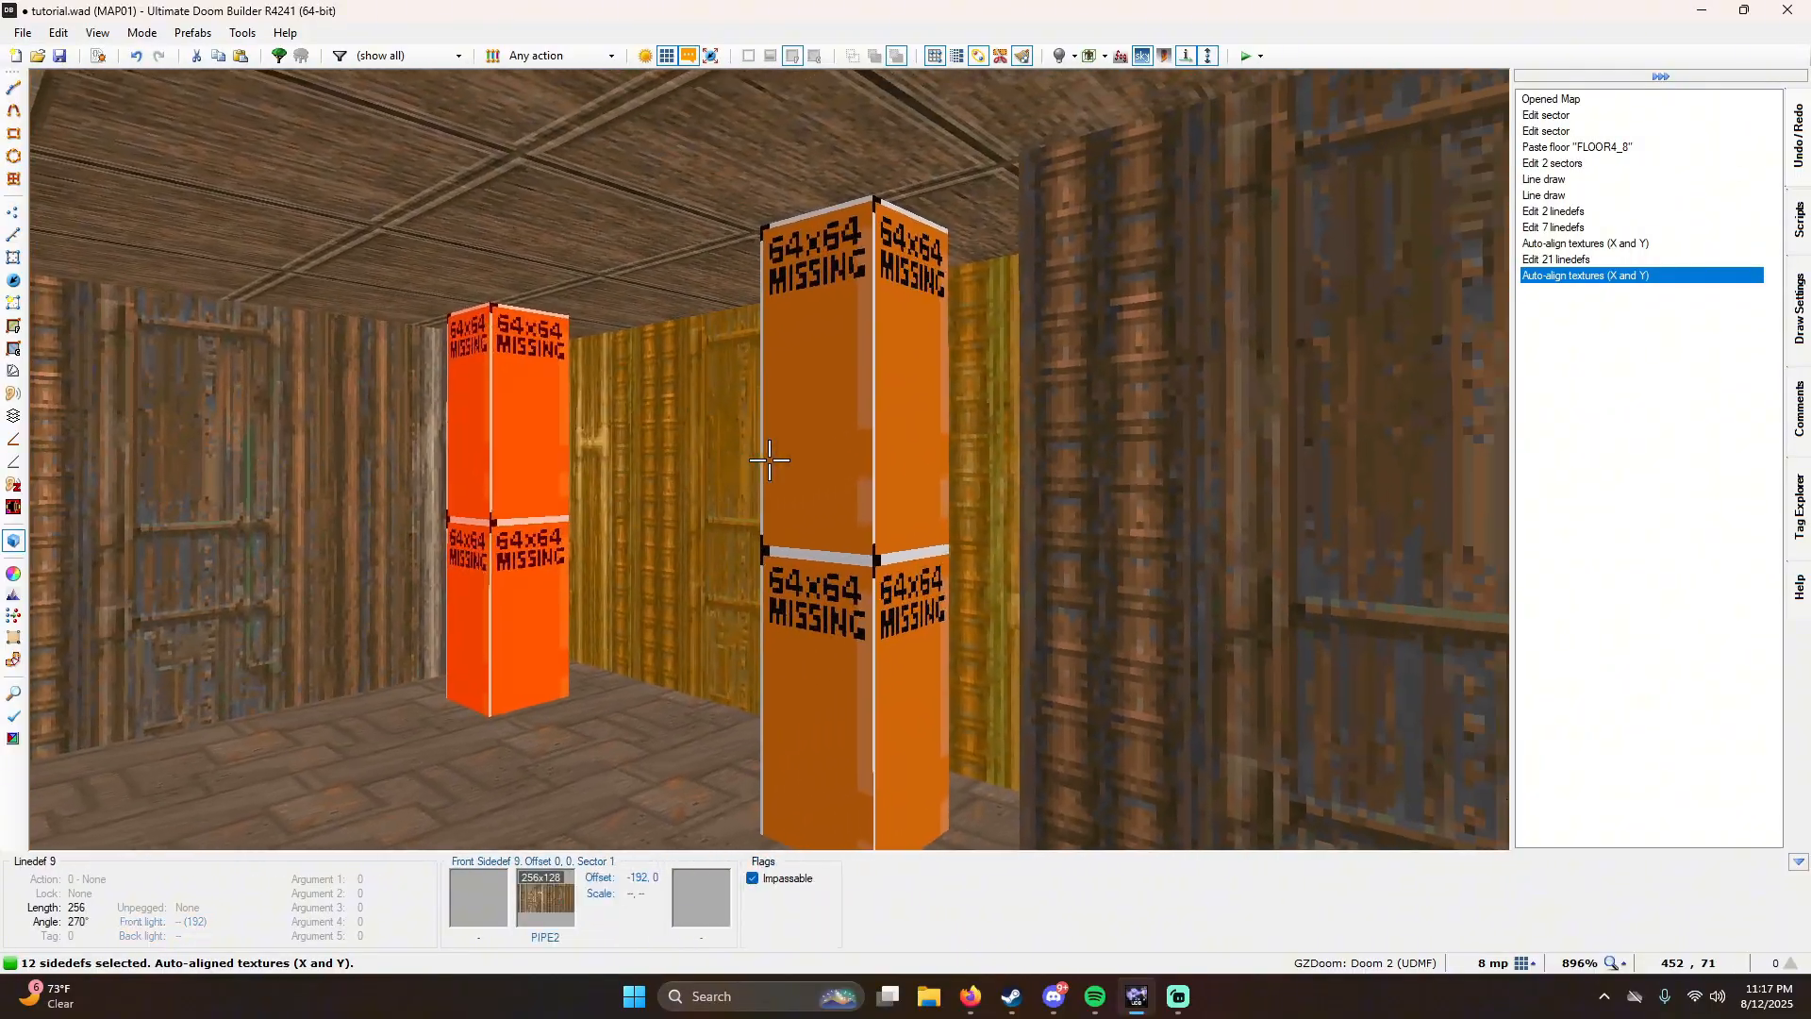
pyautogui.keyDown('shift'); pyautogui.click(769, 459); pyautogui.keyUp('shift')
pyautogui.rightClick(769, 459)
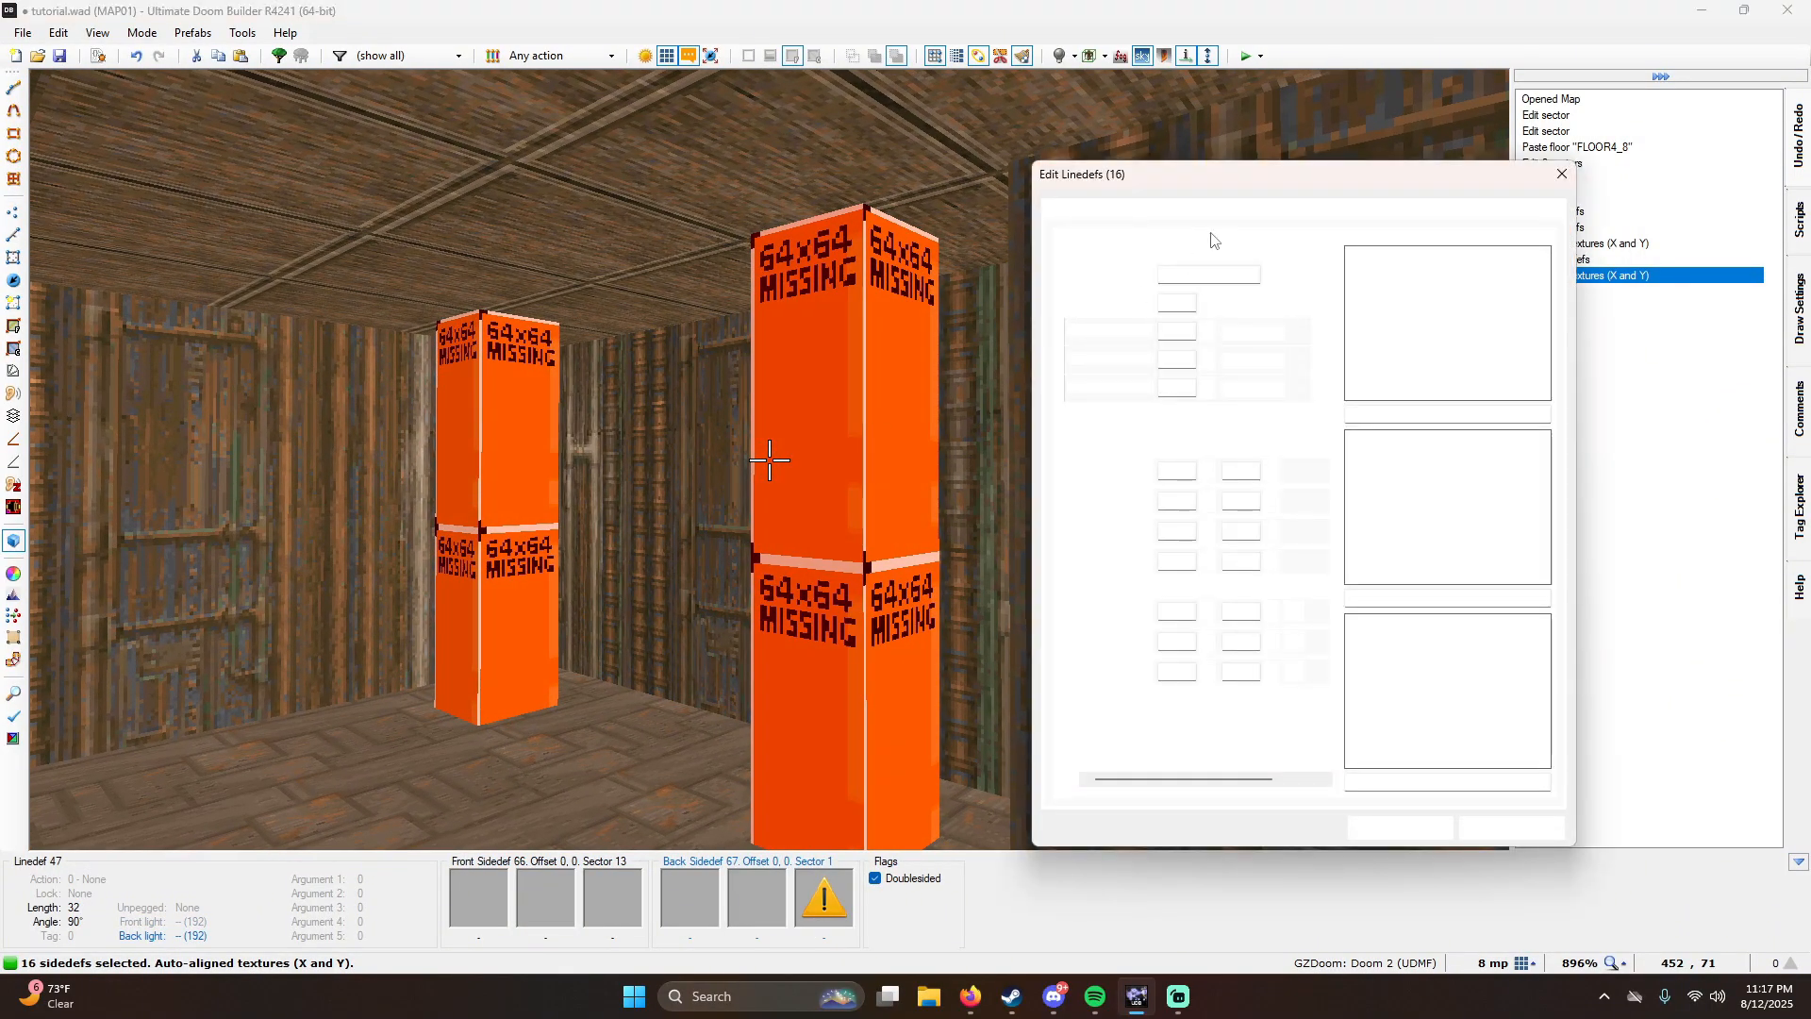
pyautogui.click(1475, 679)
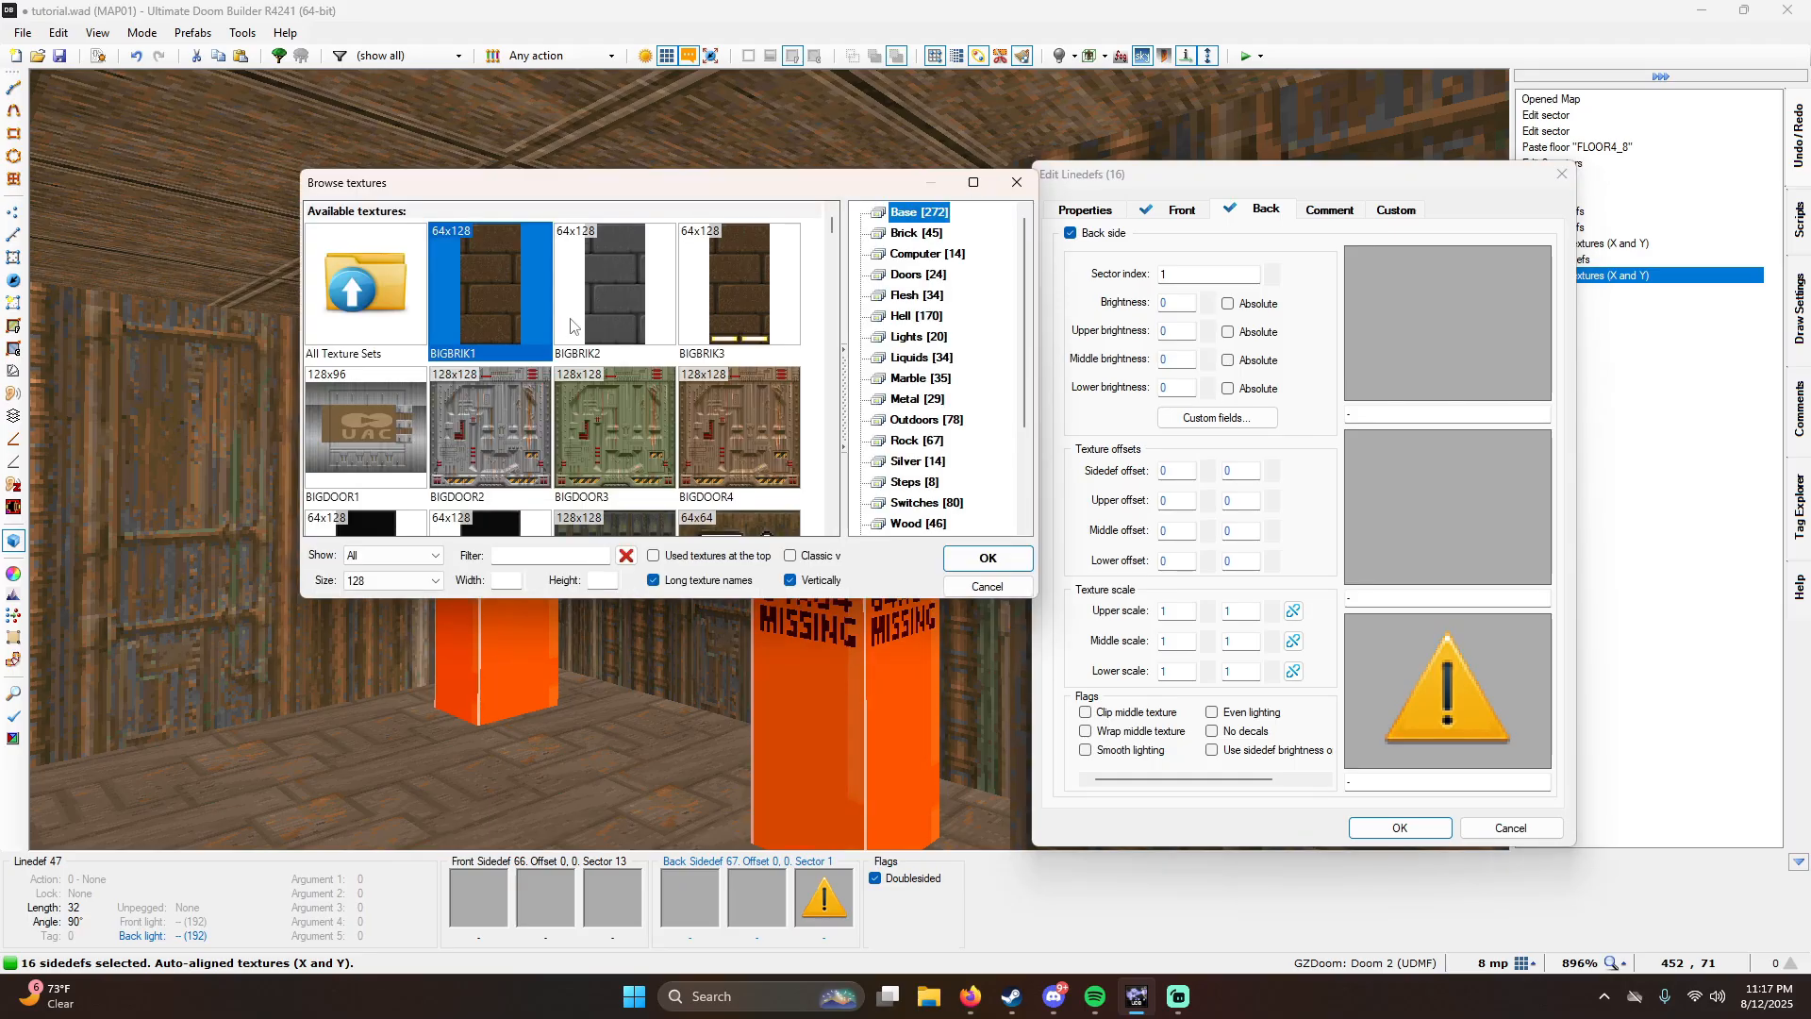
pyautogui.doubleClick(632, 314)
pyautogui.click(1374, 822)
# Step: Re-enter Visual Mode, auto-align the four pillars' BIGBRIK2 textures in X and Y, and check them with highlighting off
pyautogui.press('q')
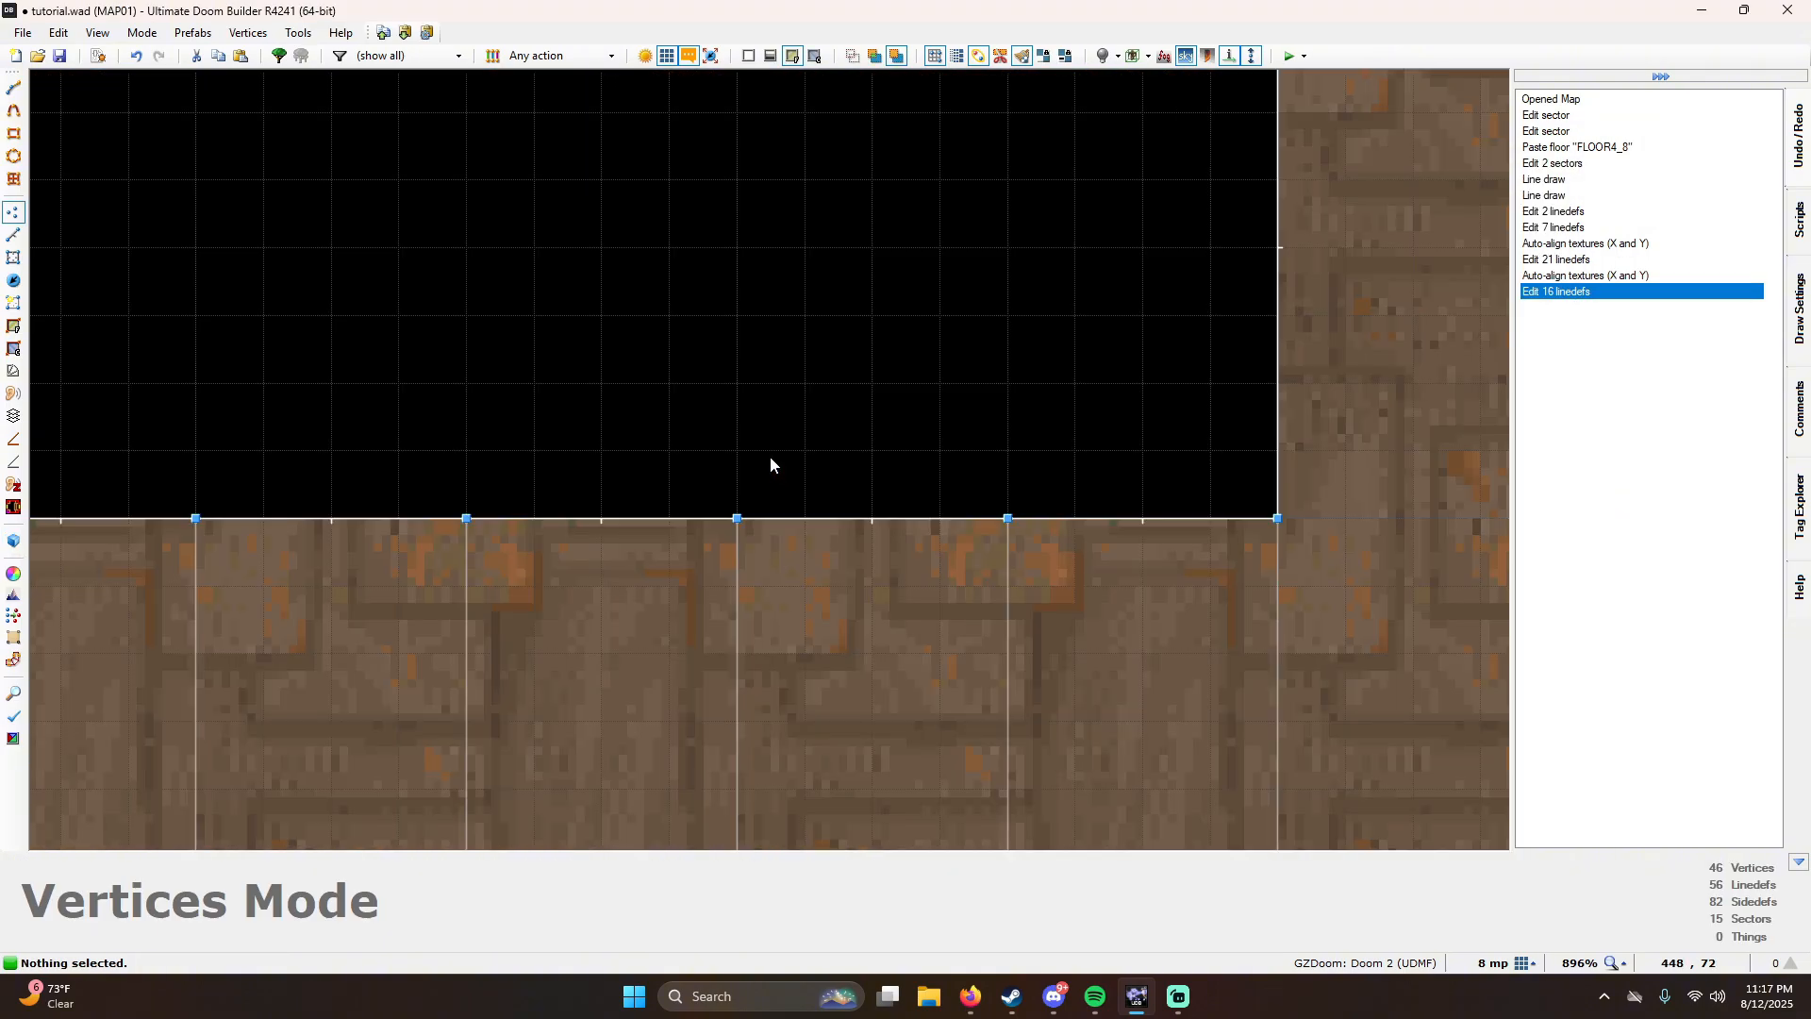
pyautogui.press('q')
pyautogui.hotkey('ctrl', 'a')
pyautogui.hotkey('ctrl', 'a')
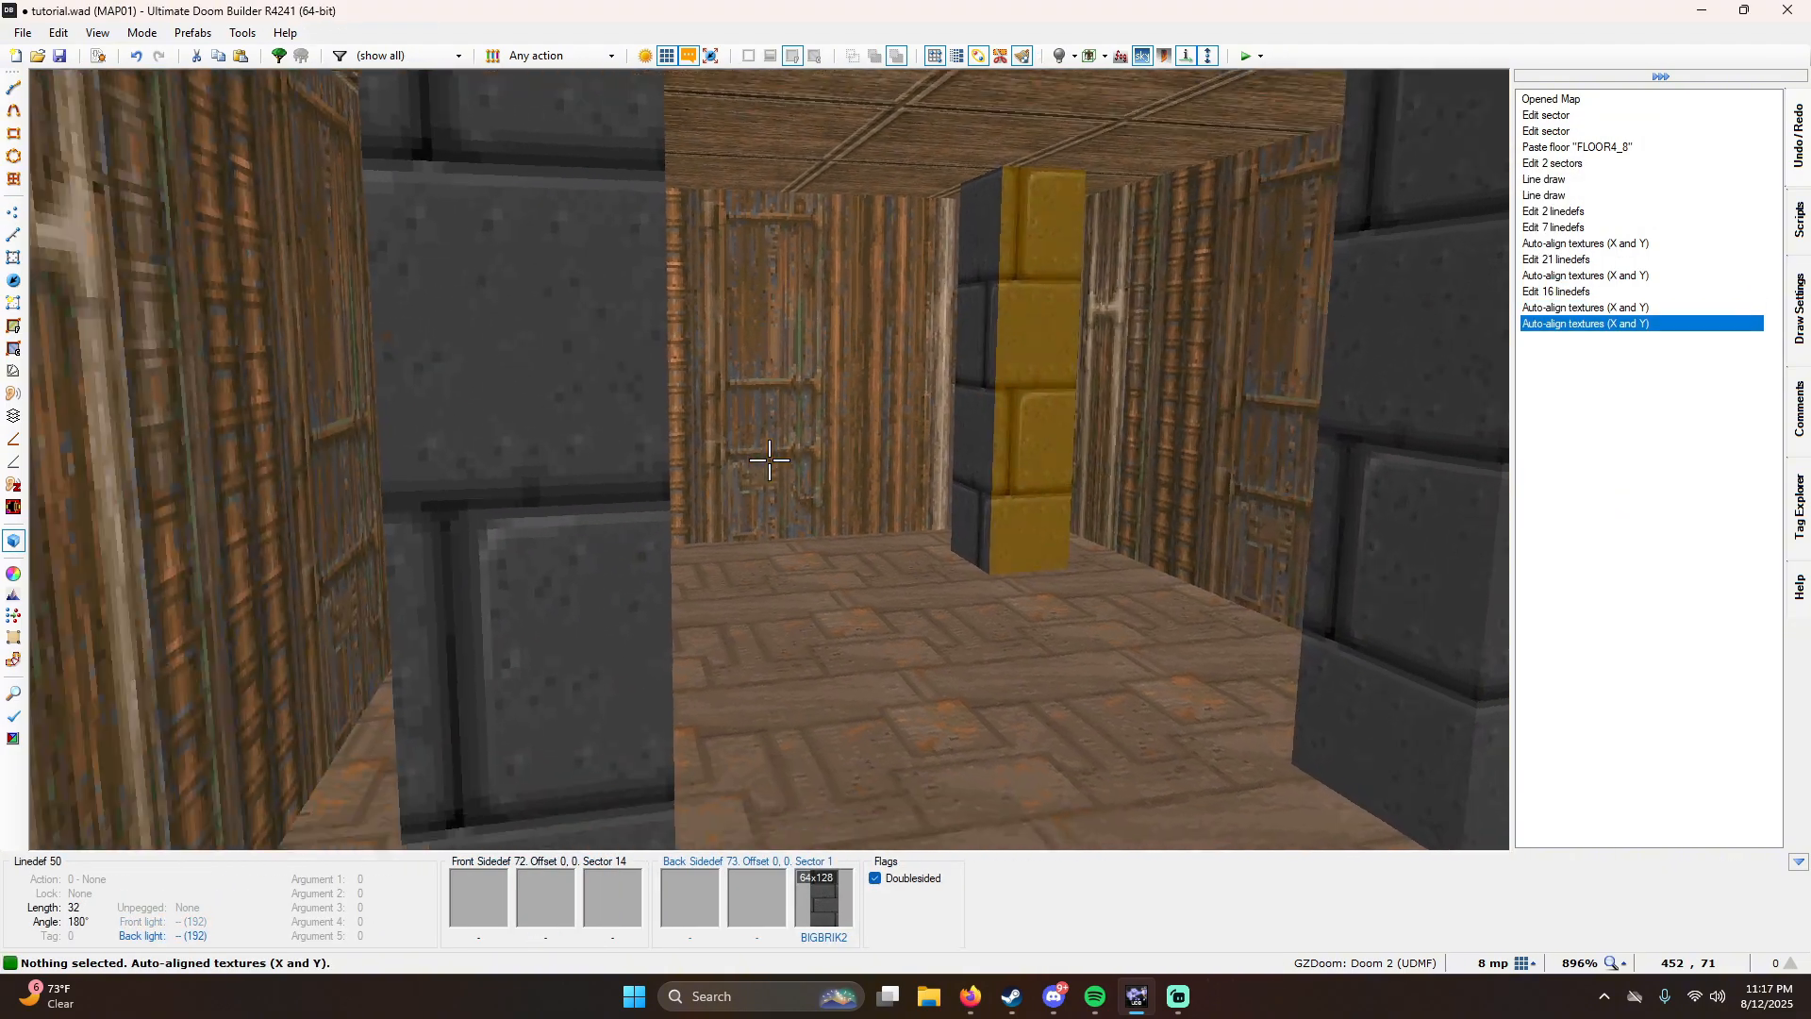
pyautogui.hotkey('ctrl', 'a')
pyautogui.hotkey('ctrl', 'a')
pyautogui.press('h')
pyautogui.press('w')
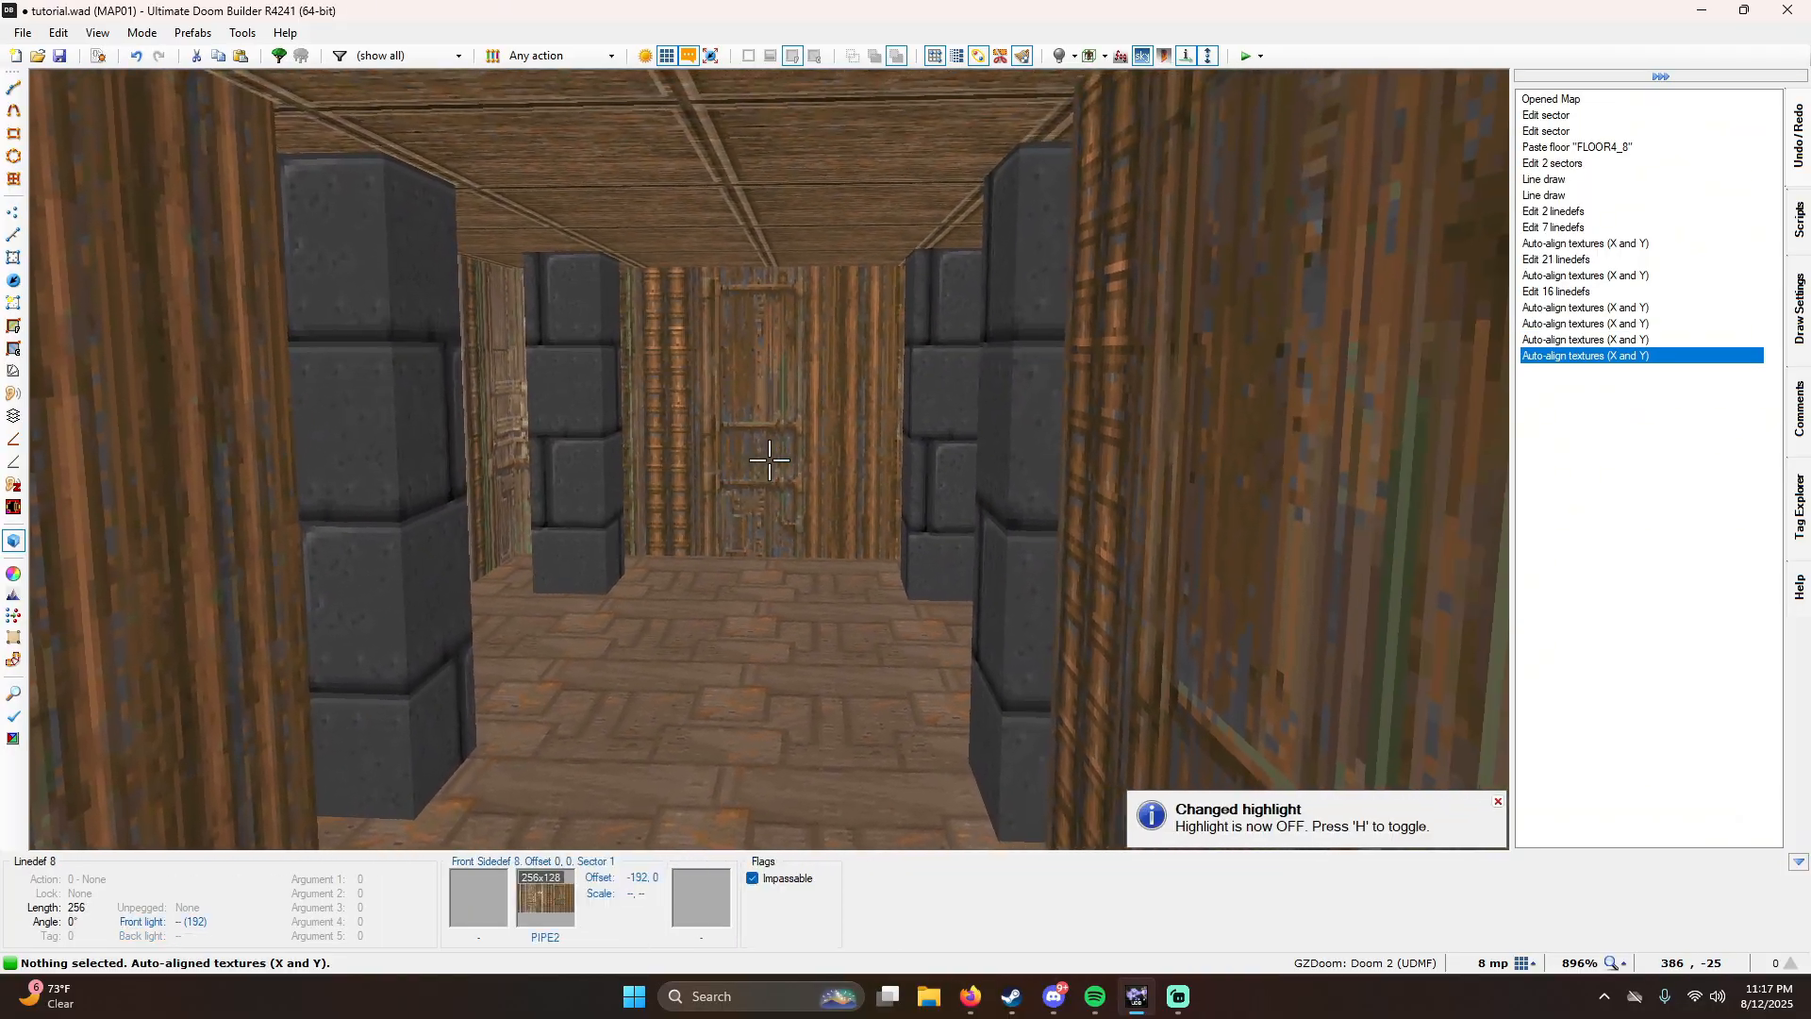
pyautogui.press('h')
pyautogui.press('s')
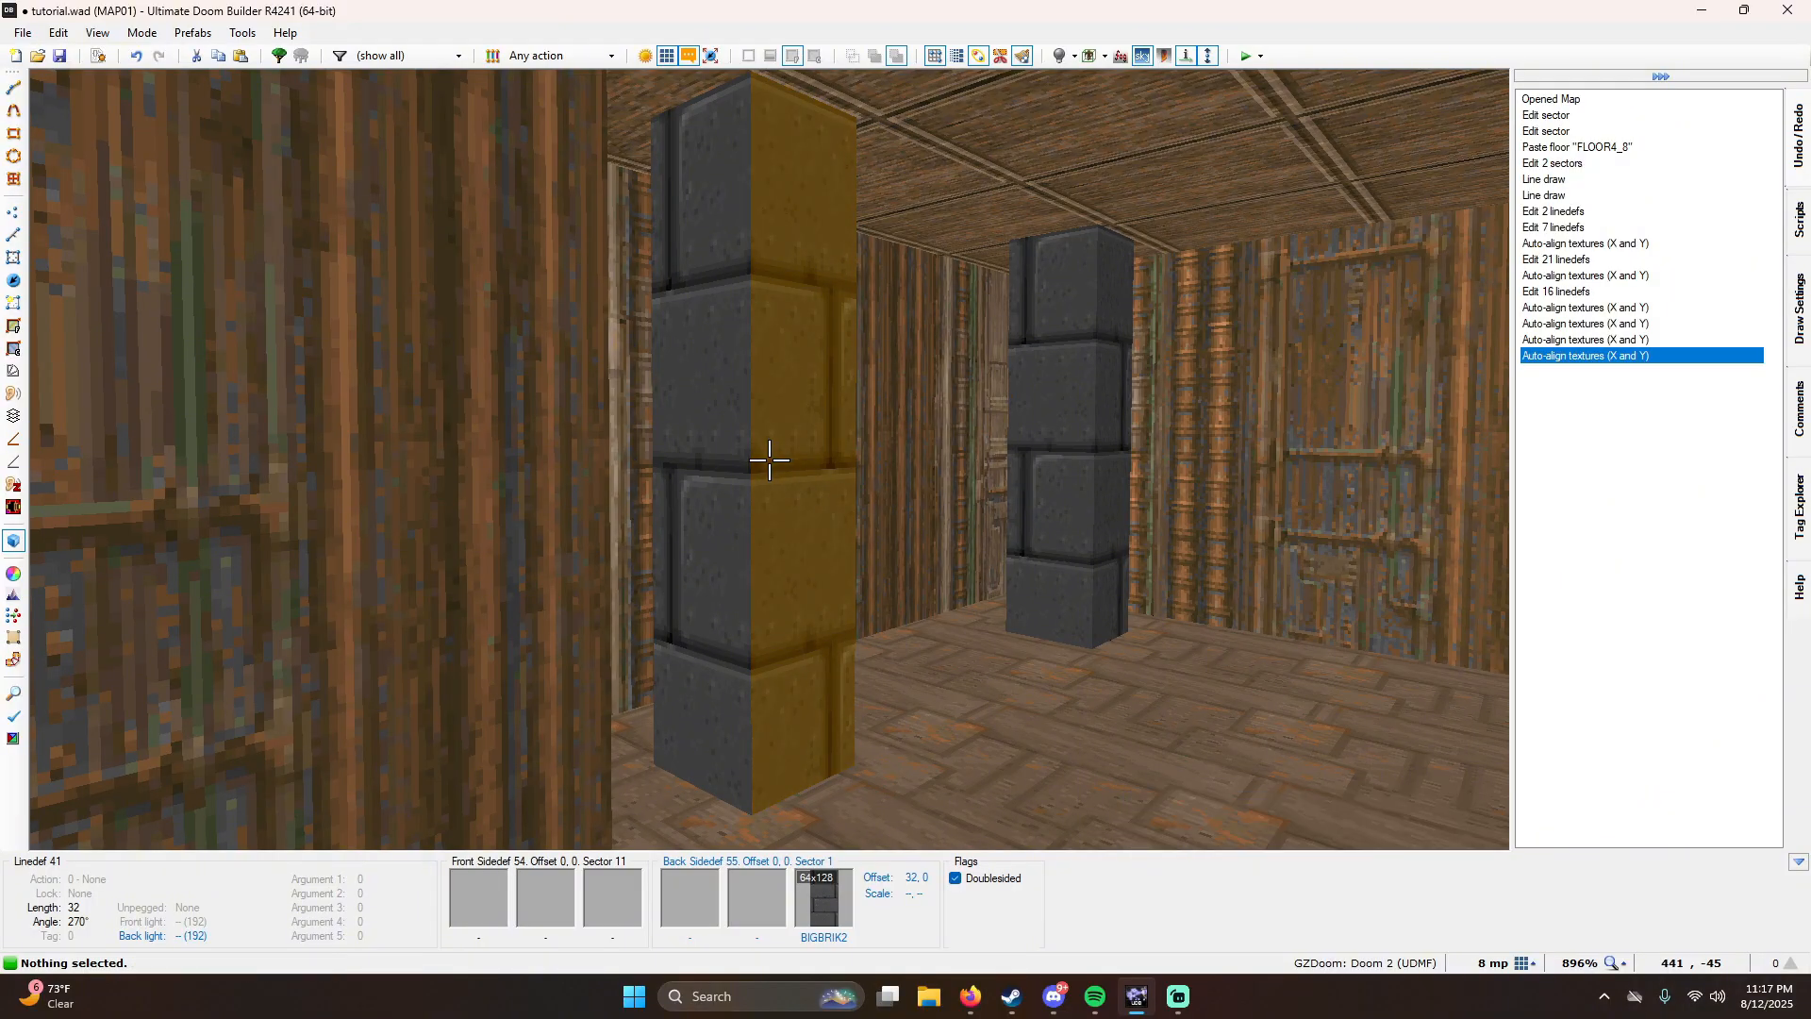
# Step: Copy the PIPE2 texture from the stairway wall and paste it onto the two untextured upper walls above the starting room's opening
pyautogui.press('w')
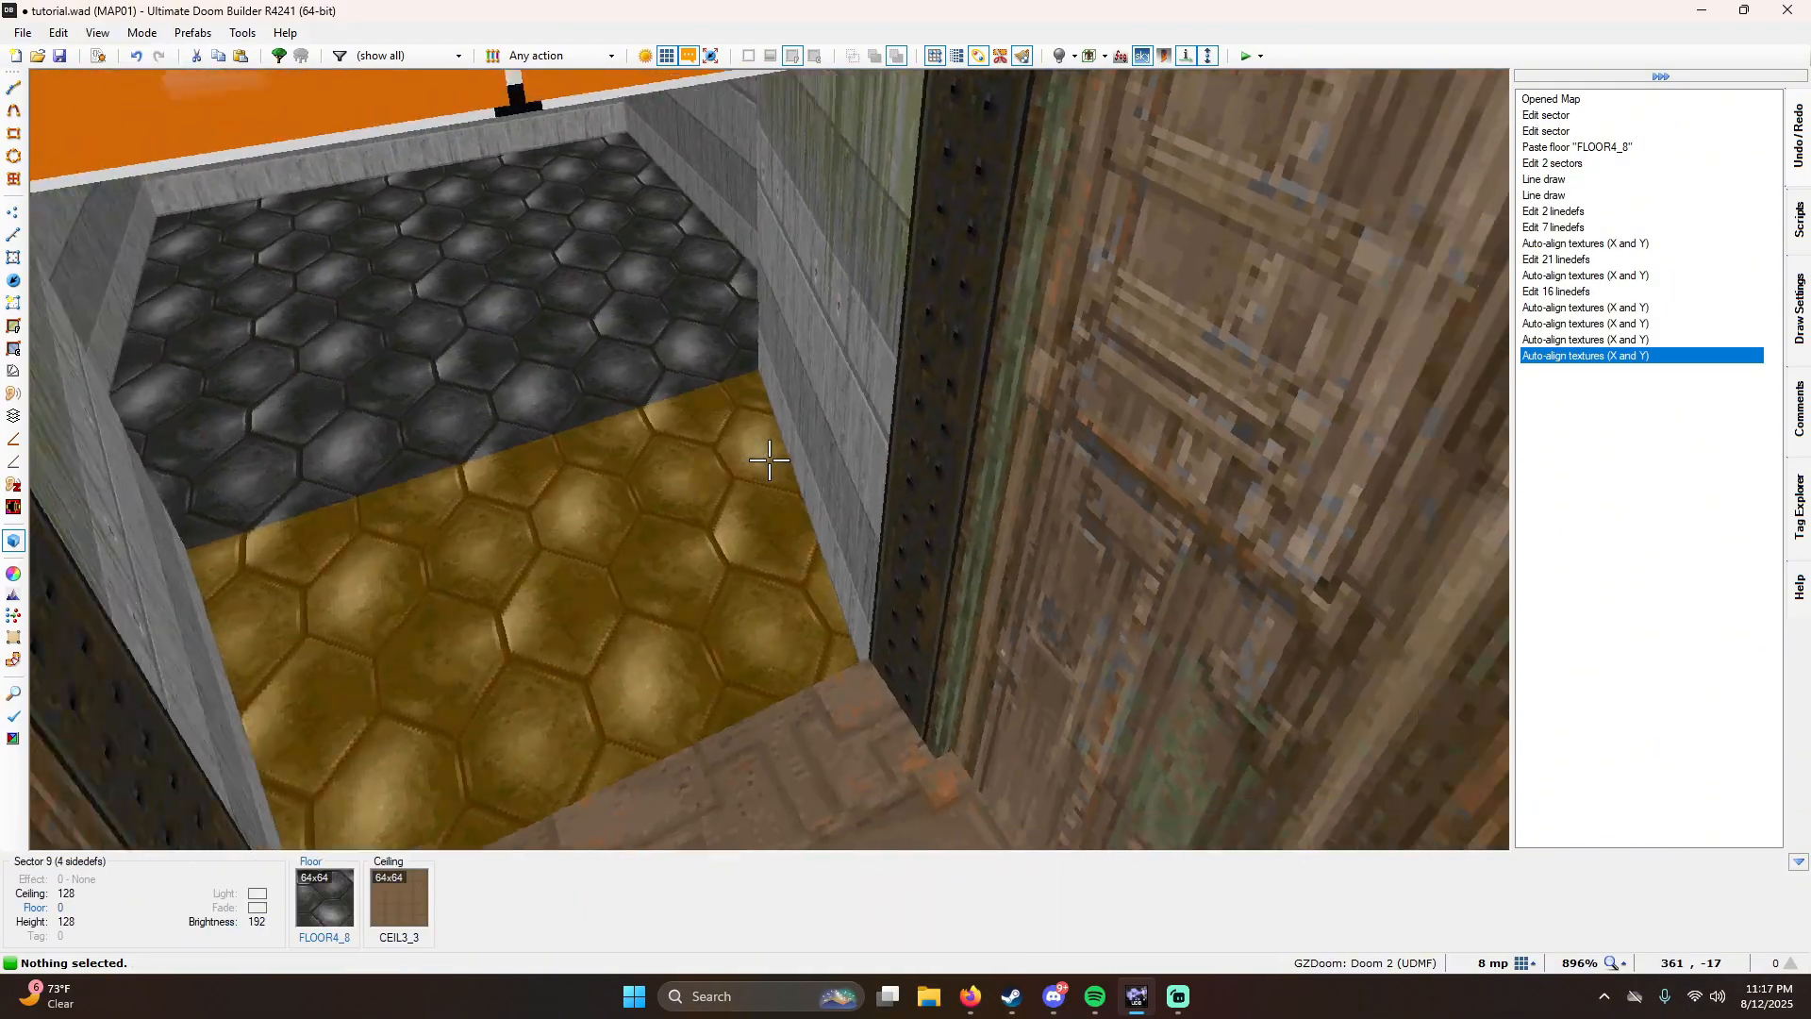
pyautogui.press('w')
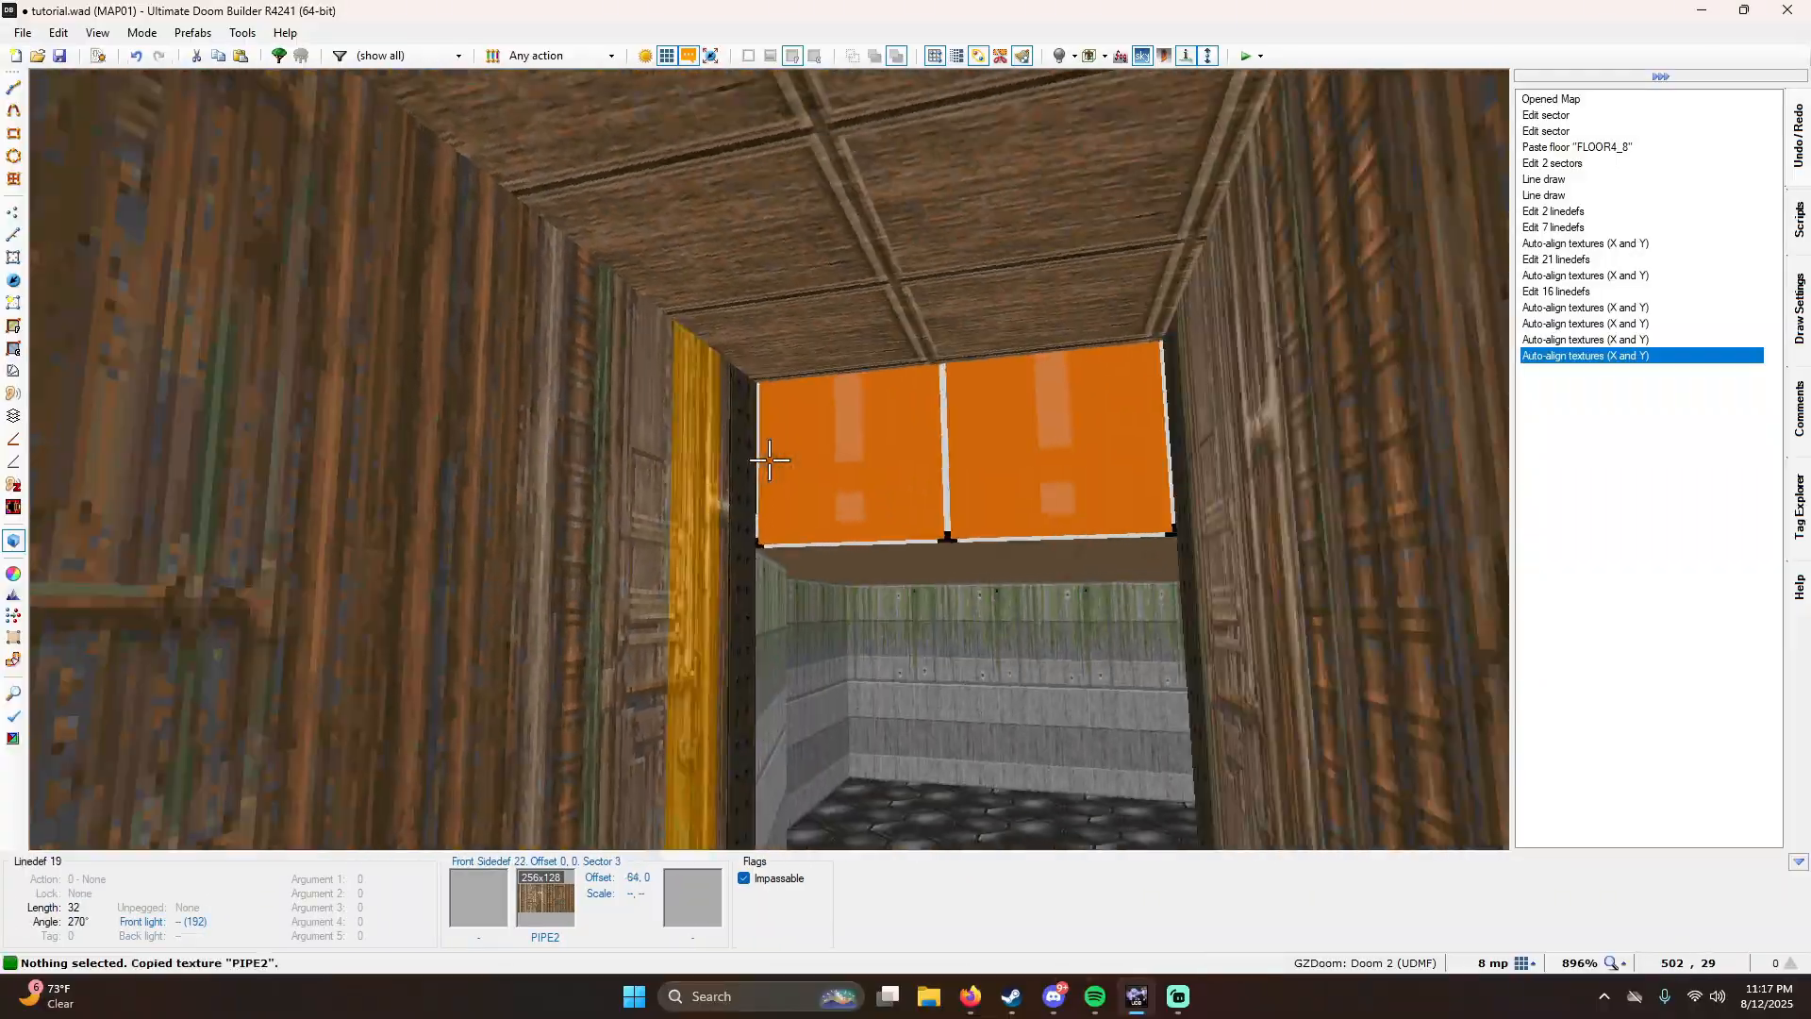
pyautogui.hotkey('ctrl', 'v')
pyautogui.hotkey('ctrl', 'v')
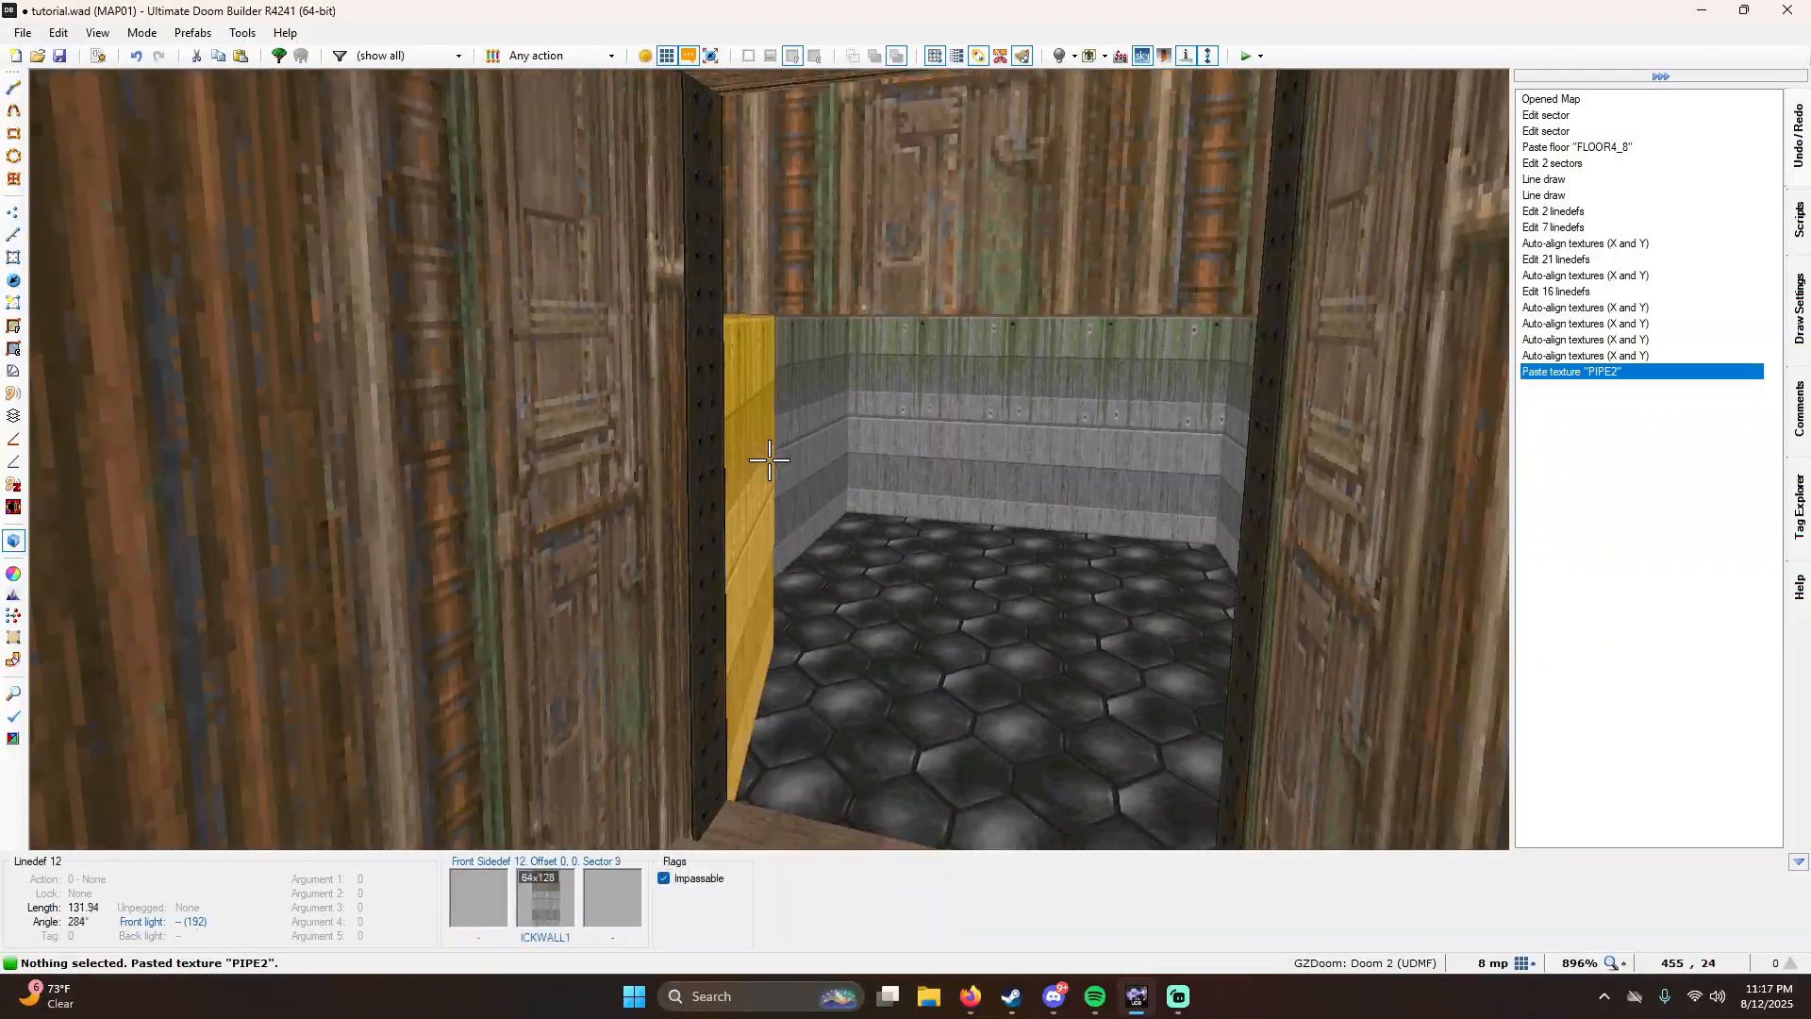
pyautogui.press('w')
pyautogui.press('s')
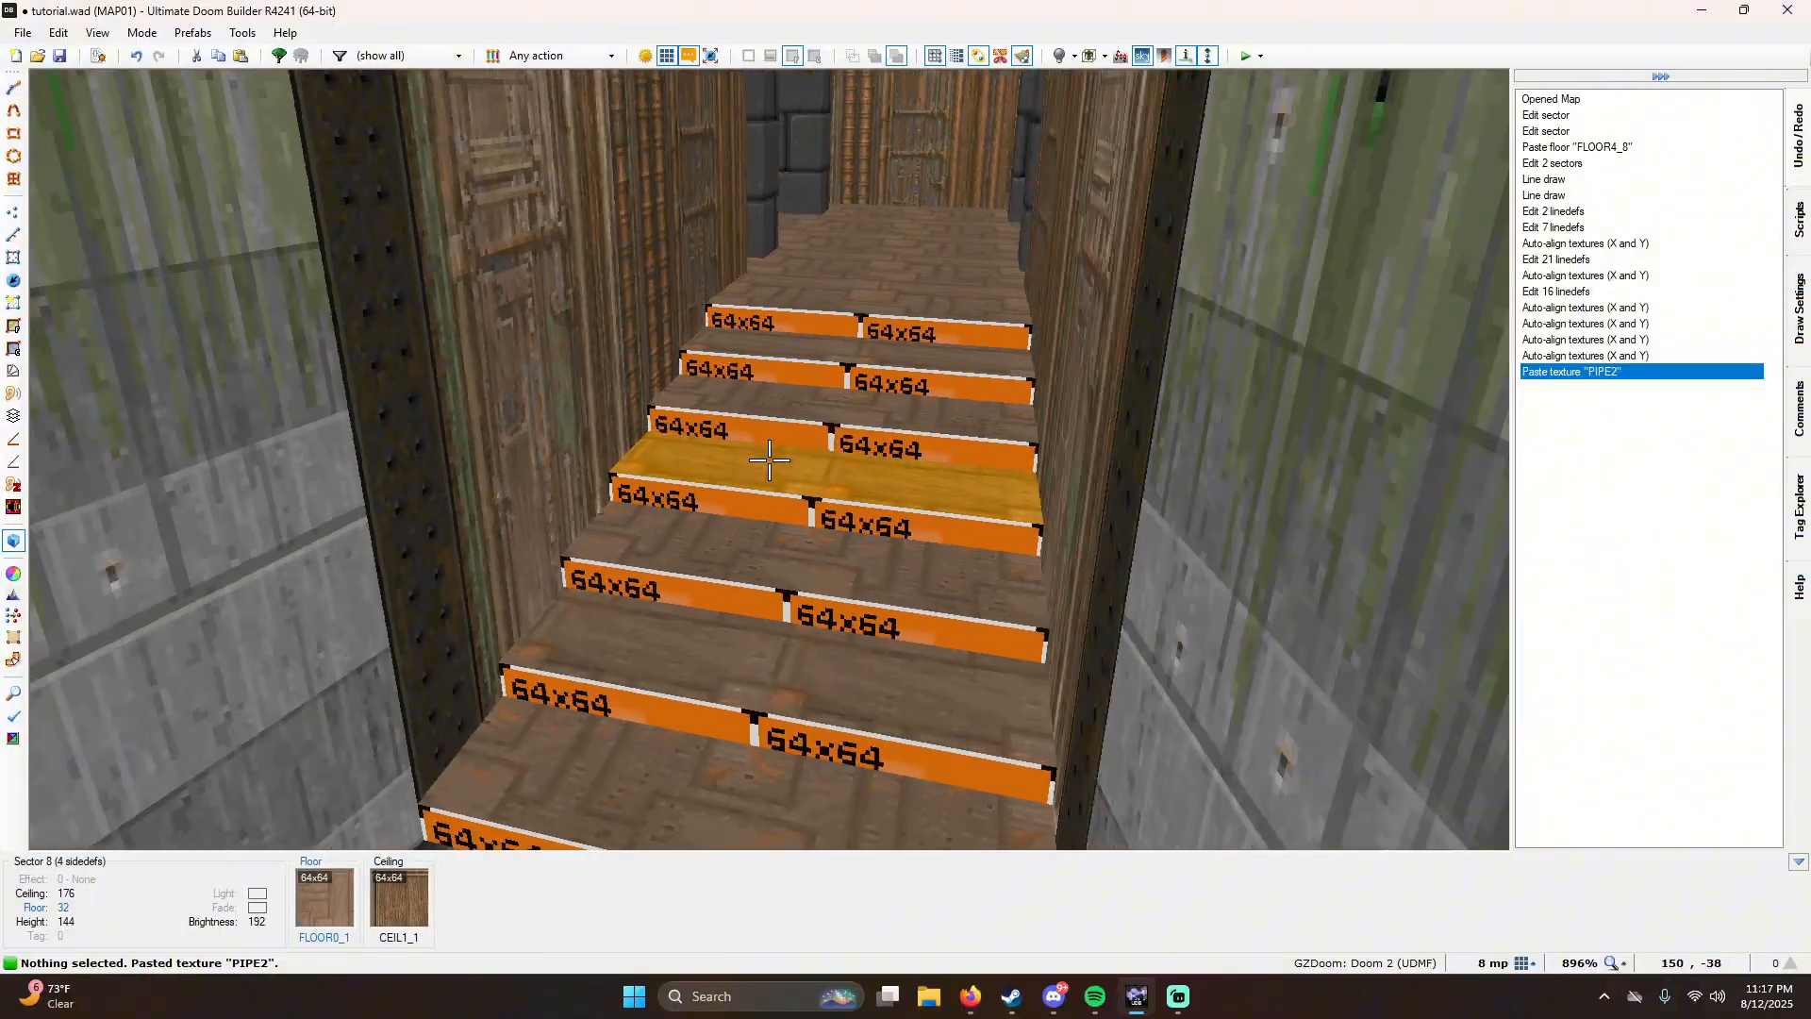
# Step: Select the seven lower untextured risers of the stairway and open their linedef properties
pyautogui.press('w')
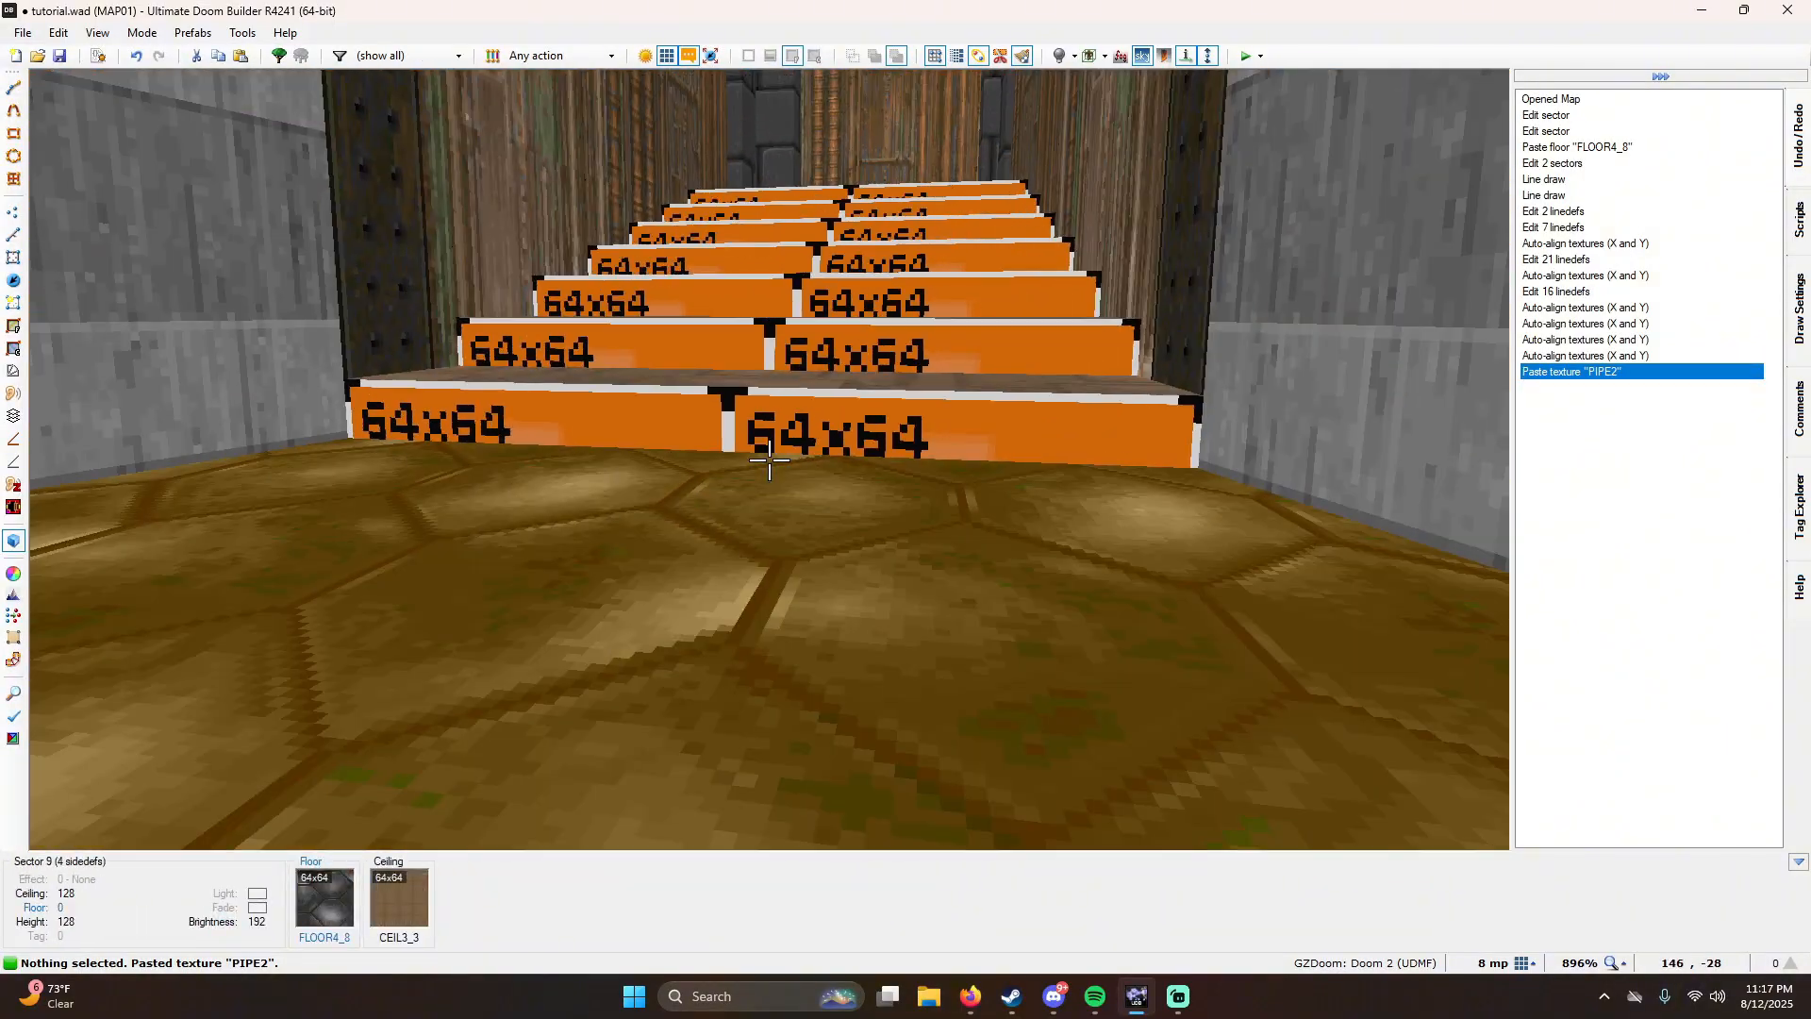
pyautogui.click(770, 460)
pyautogui.click(770, 460)
pyautogui.press('w')
pyautogui.click(770, 461)
pyautogui.click(770, 460)
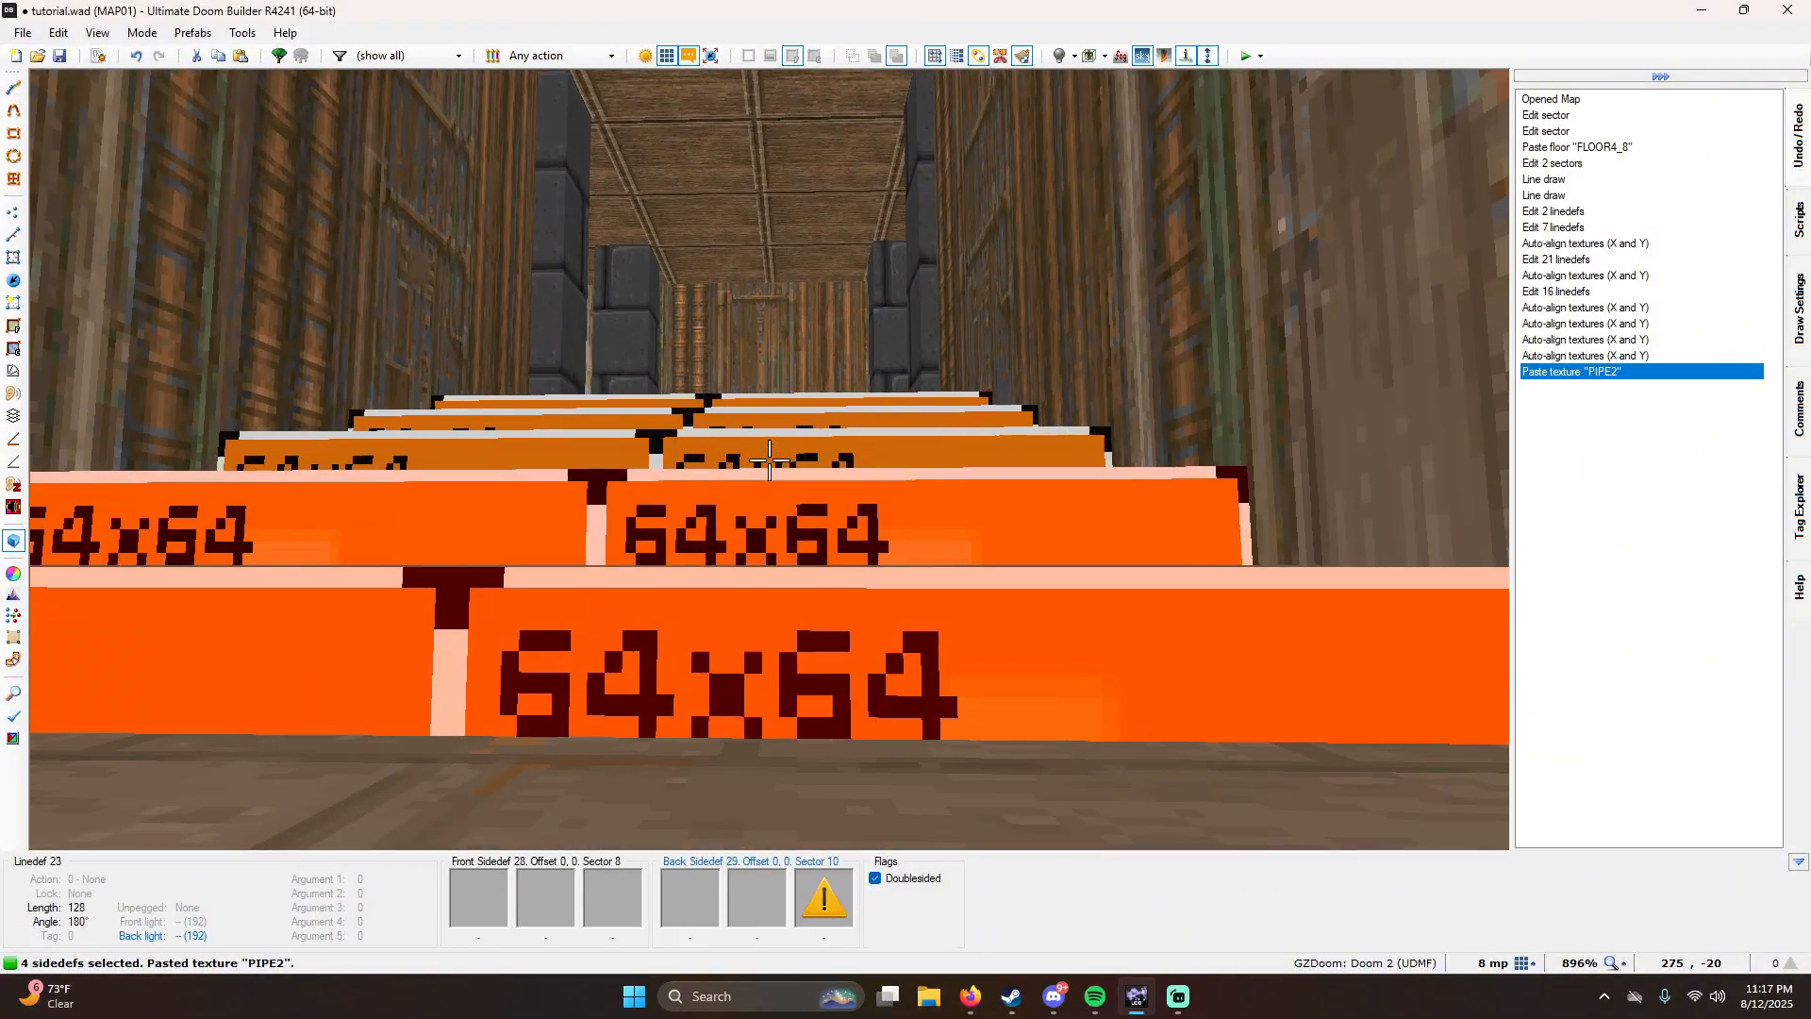
pyautogui.click(770, 460)
pyautogui.press('s')
pyautogui.press('w')
pyautogui.click(770, 460)
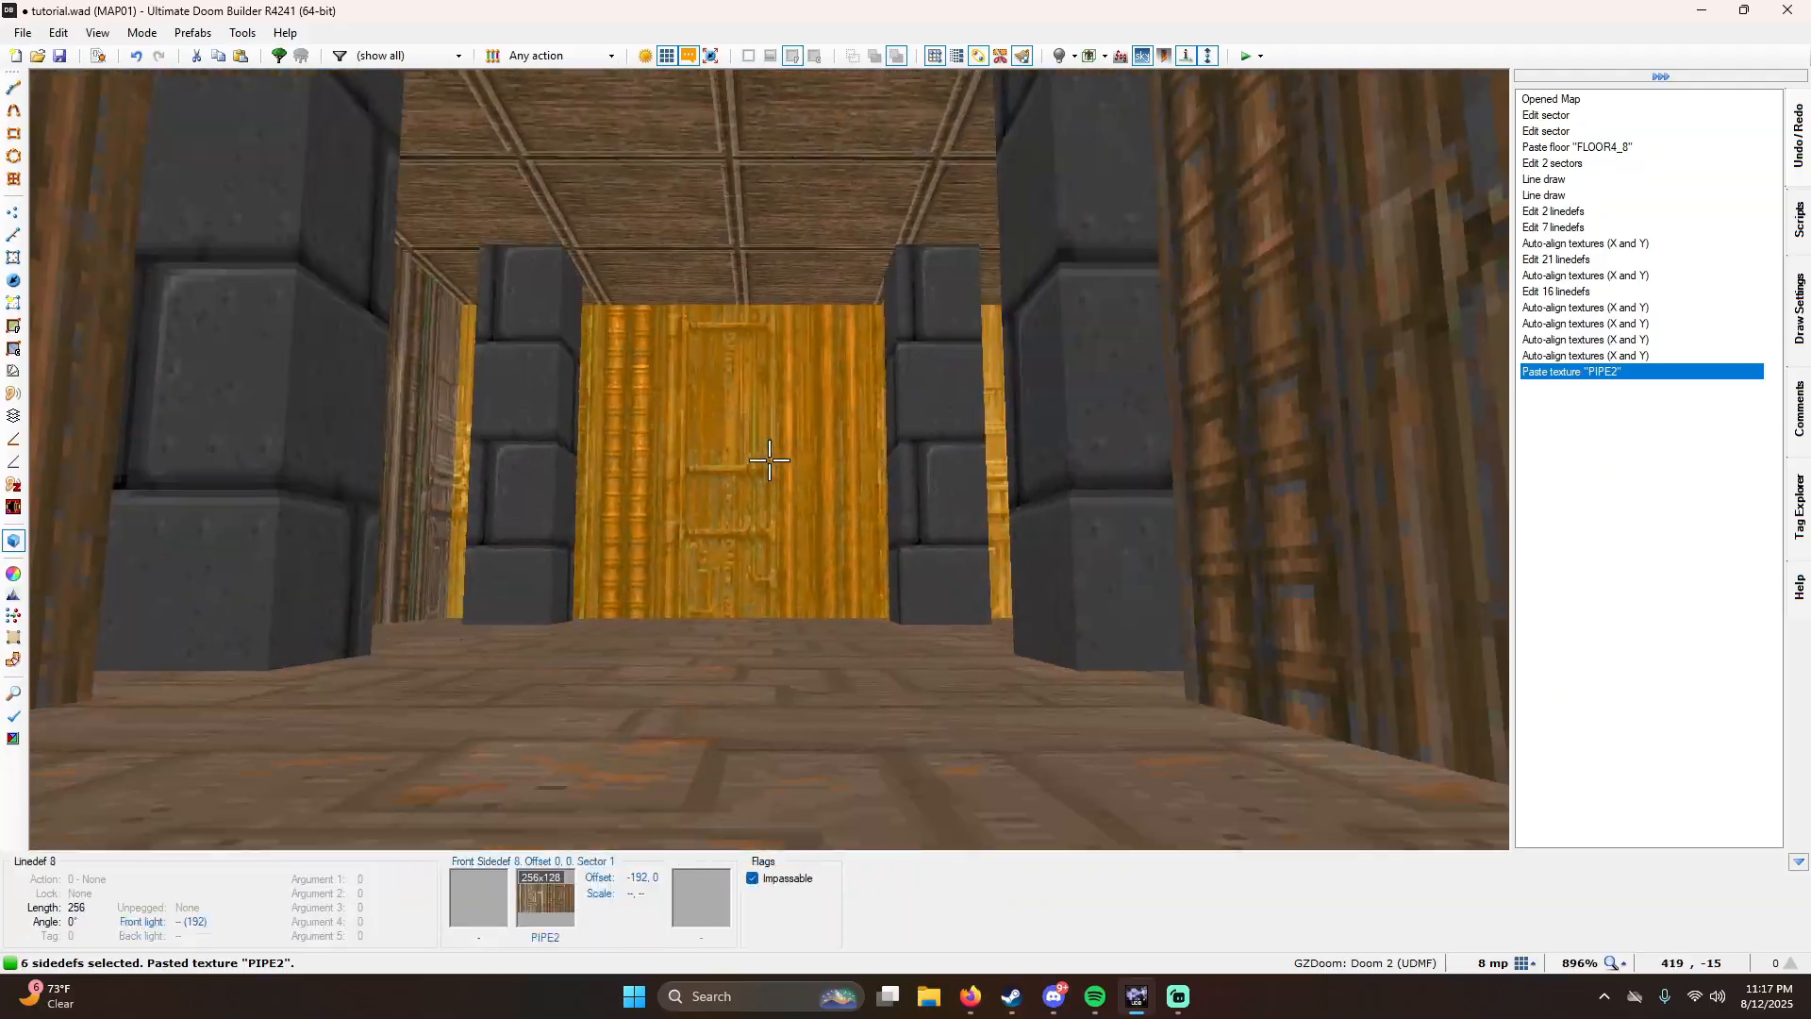
pyautogui.press('s')
pyautogui.click(770, 461)
pyautogui.press('s')
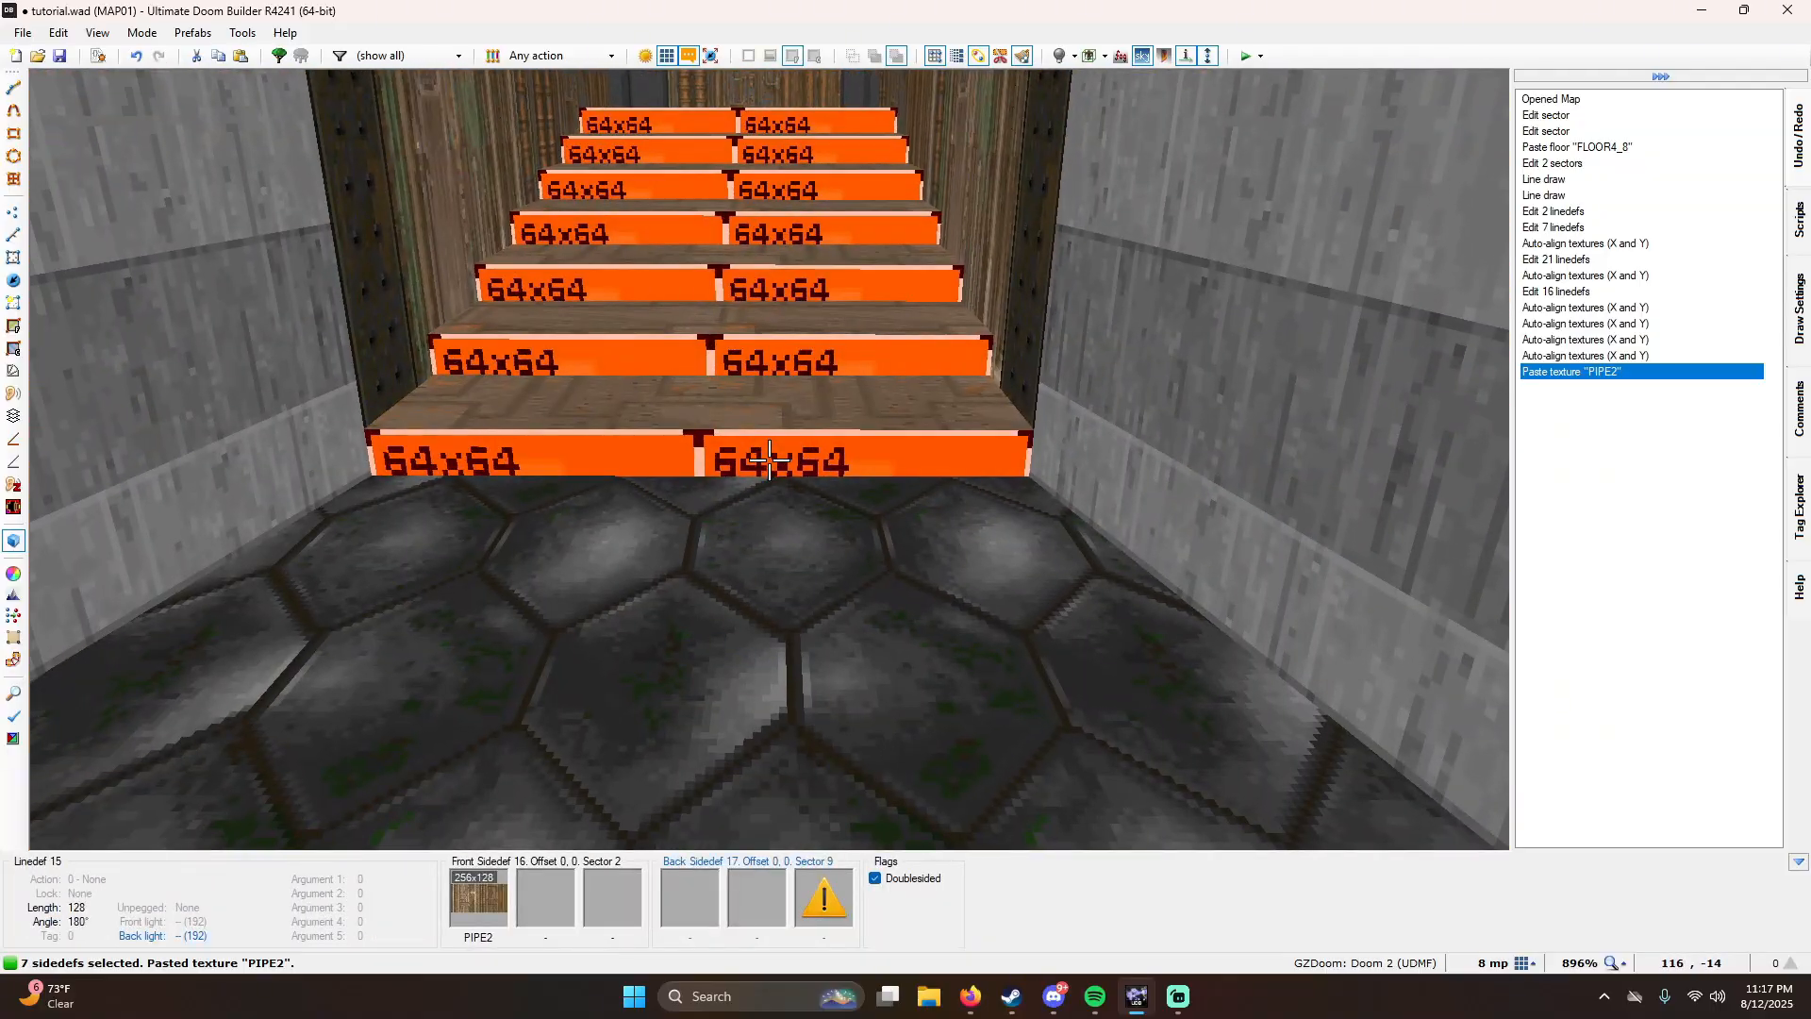
pyautogui.rightClick(769, 460)
# Step: Try STEPLAD1 from the Steps texture set as the selected risers' back-side lower texture
pyautogui.click(1429, 689)
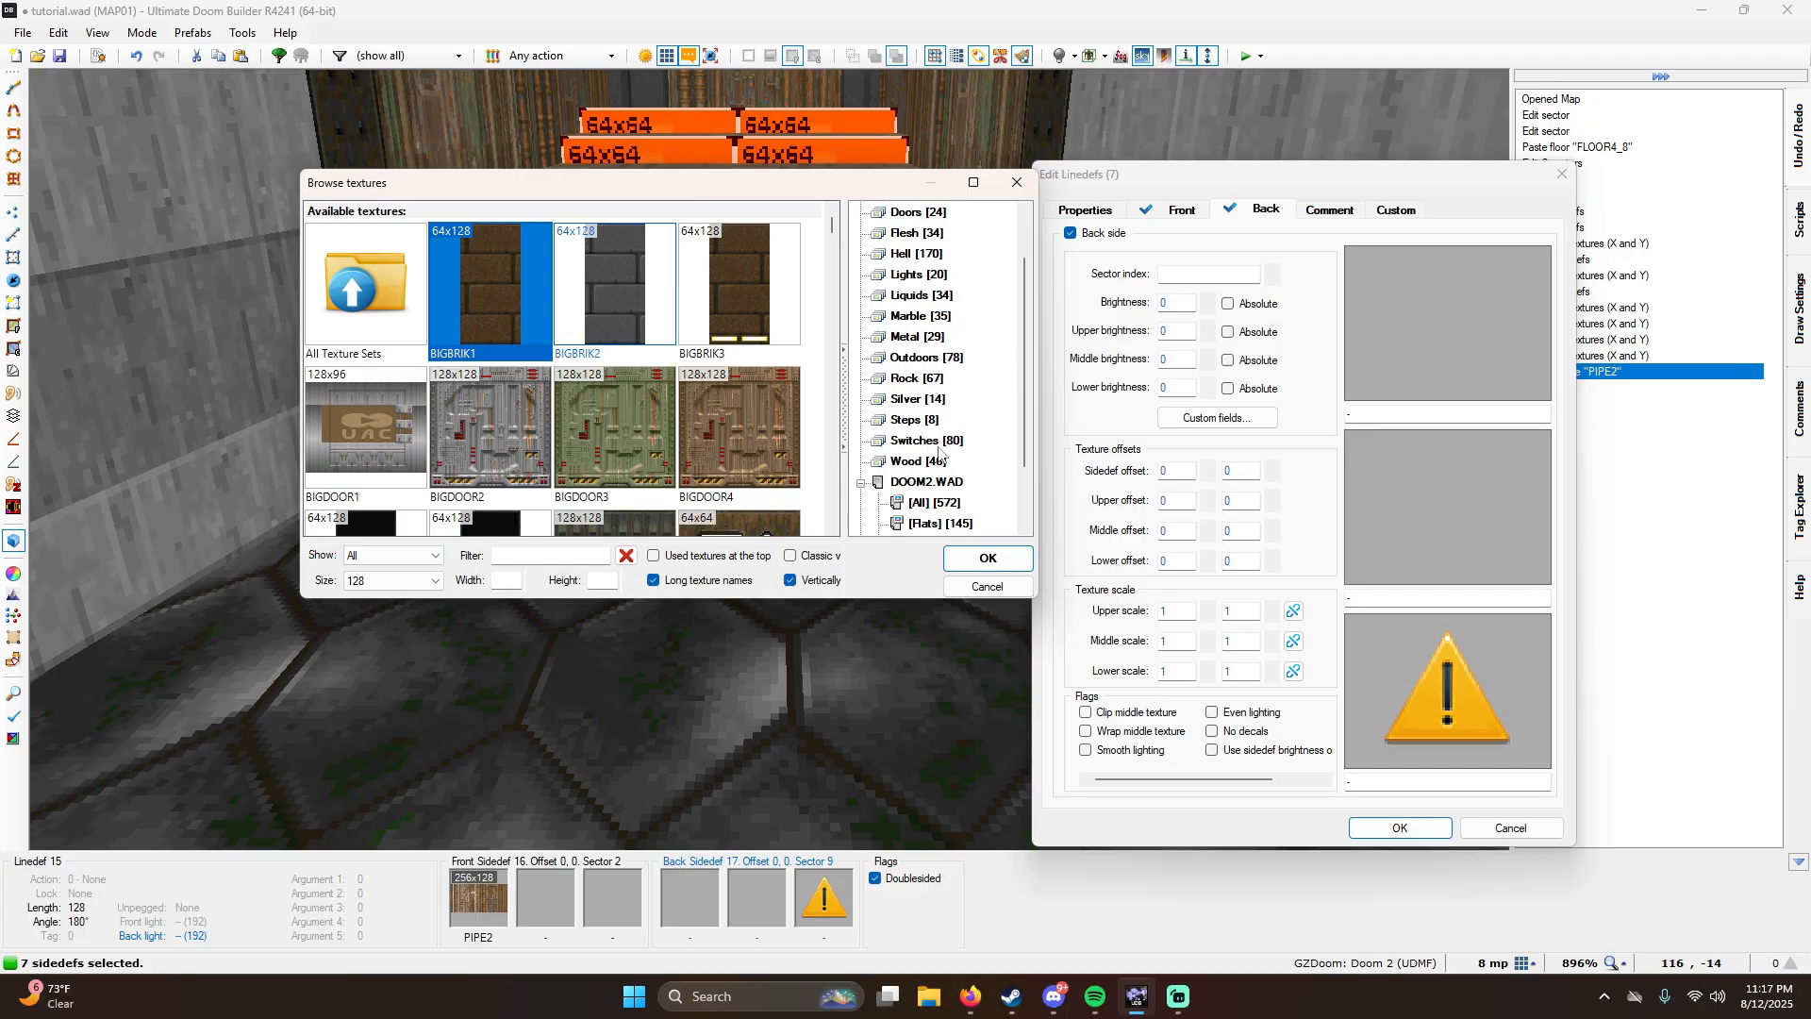
pyautogui.click(921, 422)
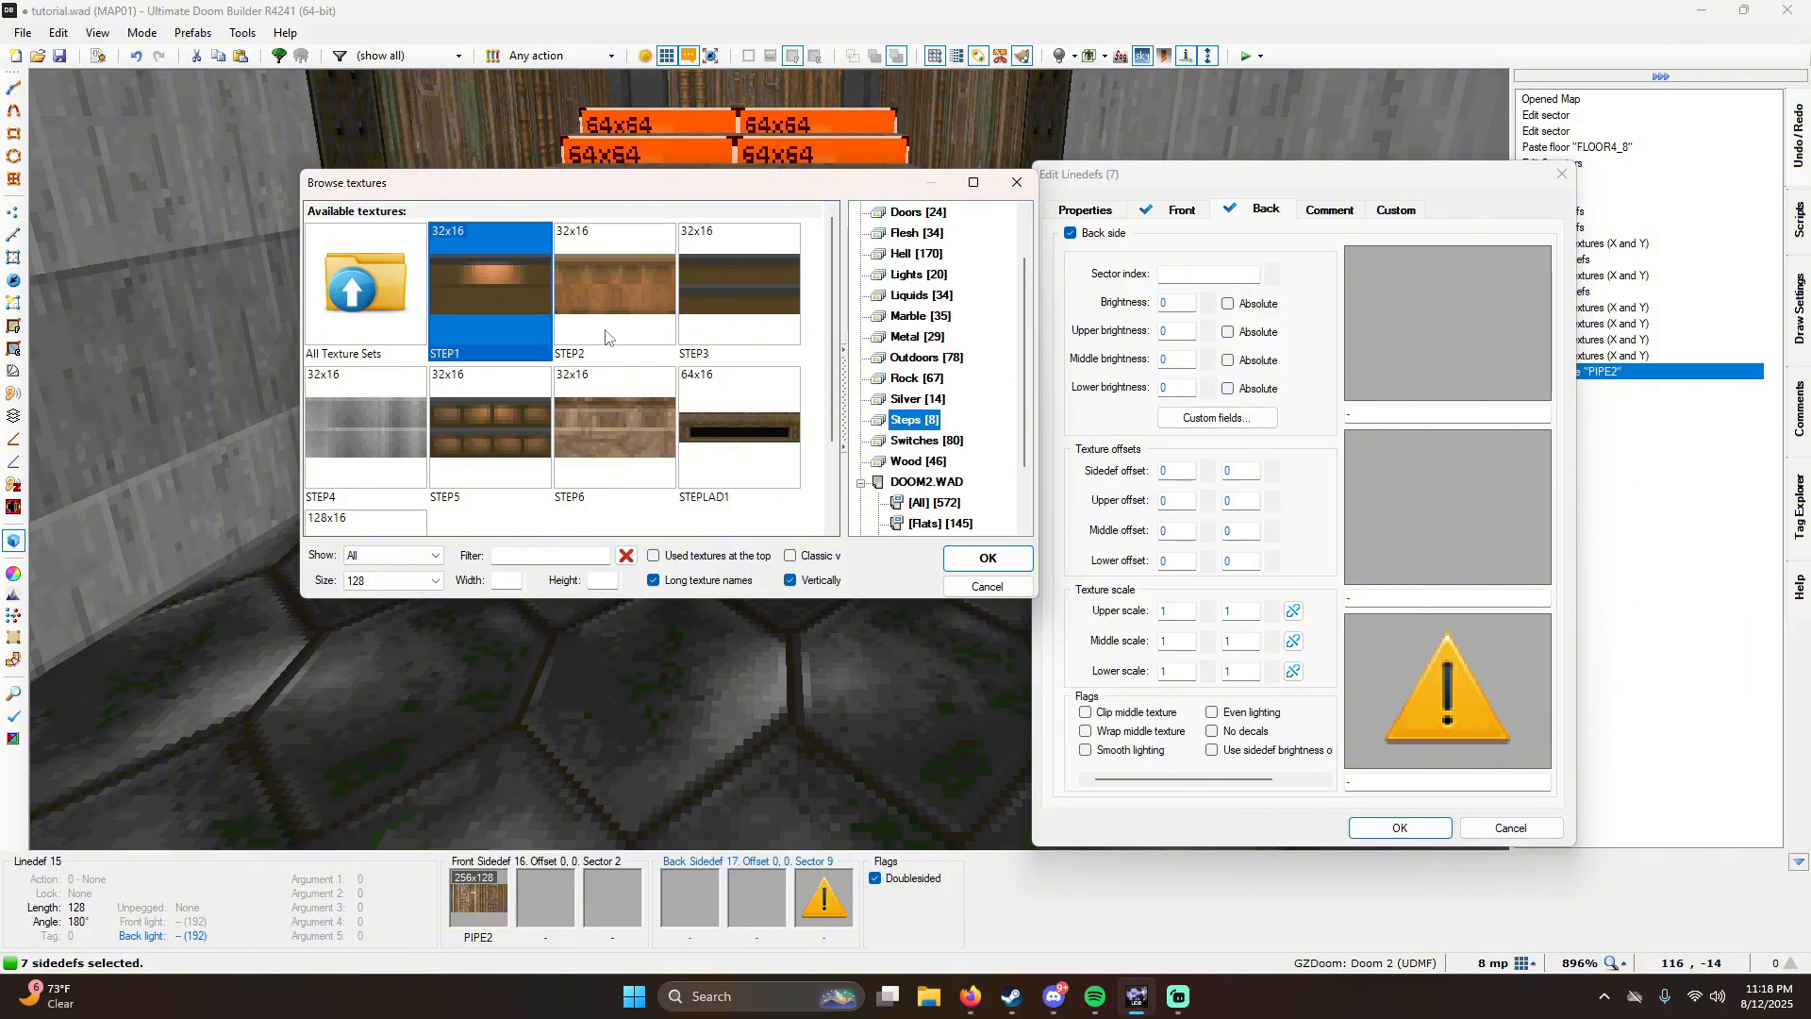
pyautogui.scroll(-1, 660, 341)
pyautogui.doubleClick(739, 317)
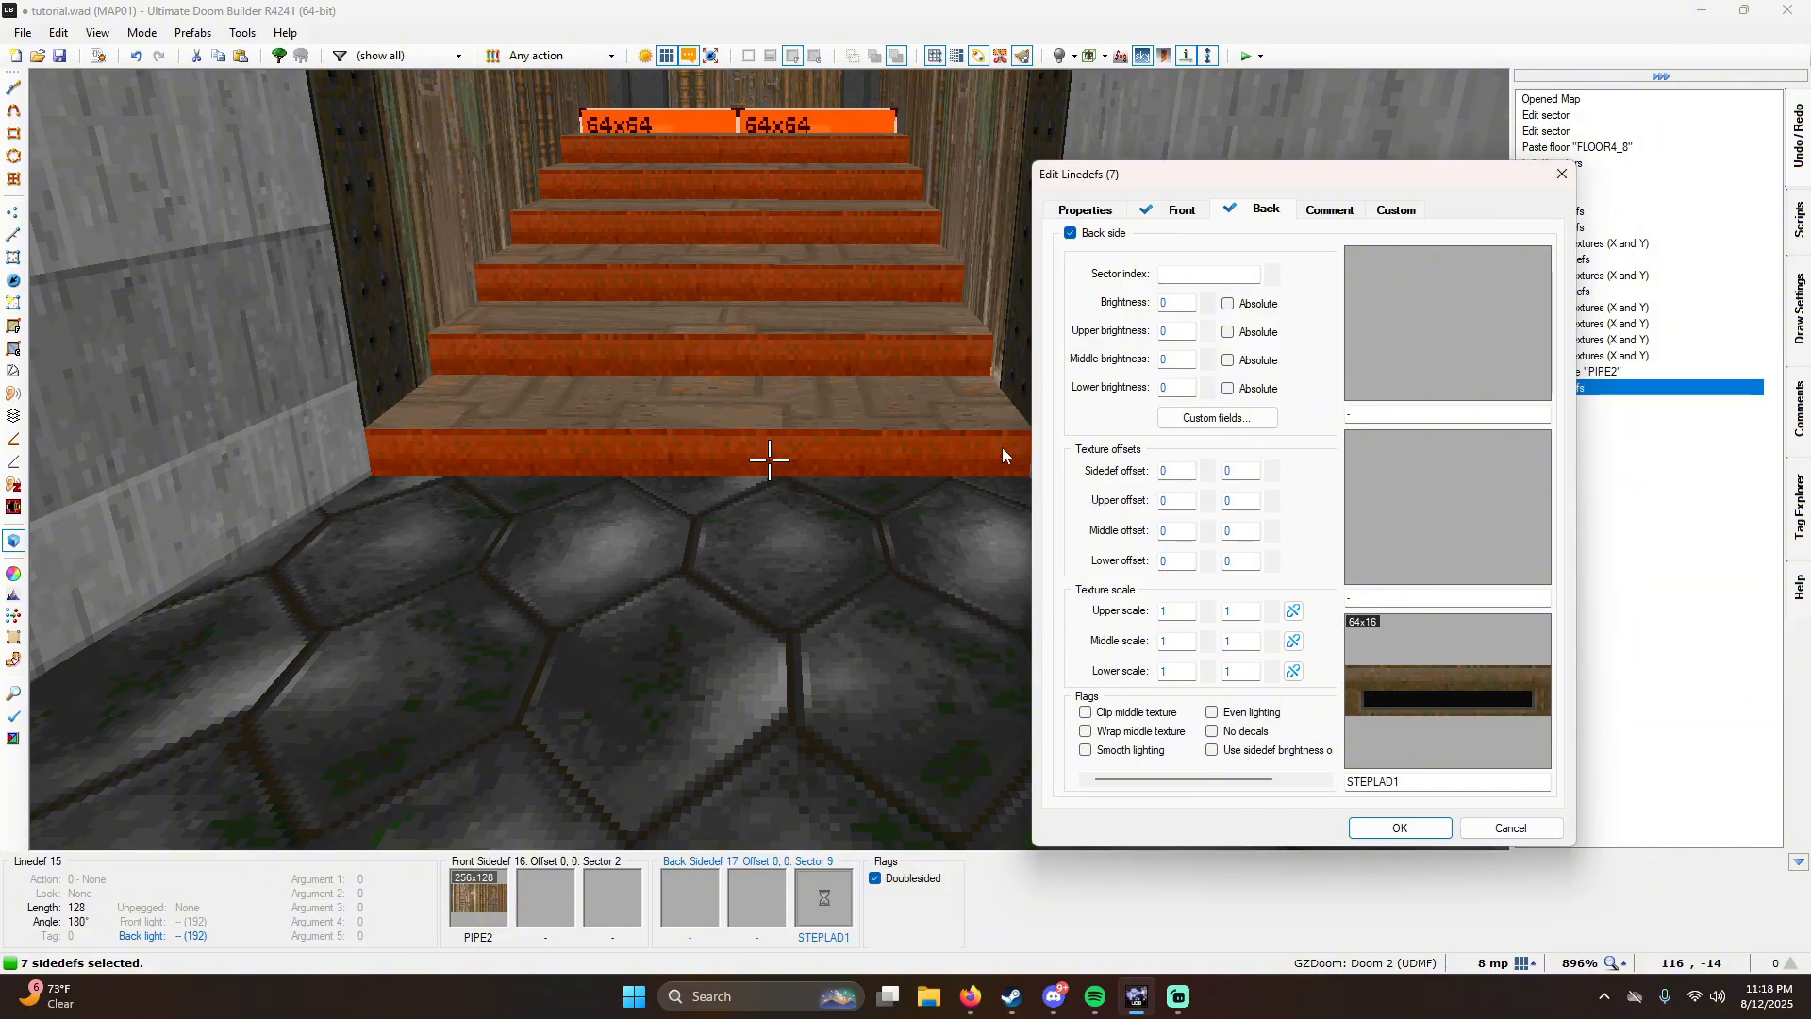
# Step: Set the selected risers' back-side lower texture to STEPTOP, apply it and clear the selection
pyautogui.click(1424, 632)
pyautogui.scroll(-1, 438, 402)
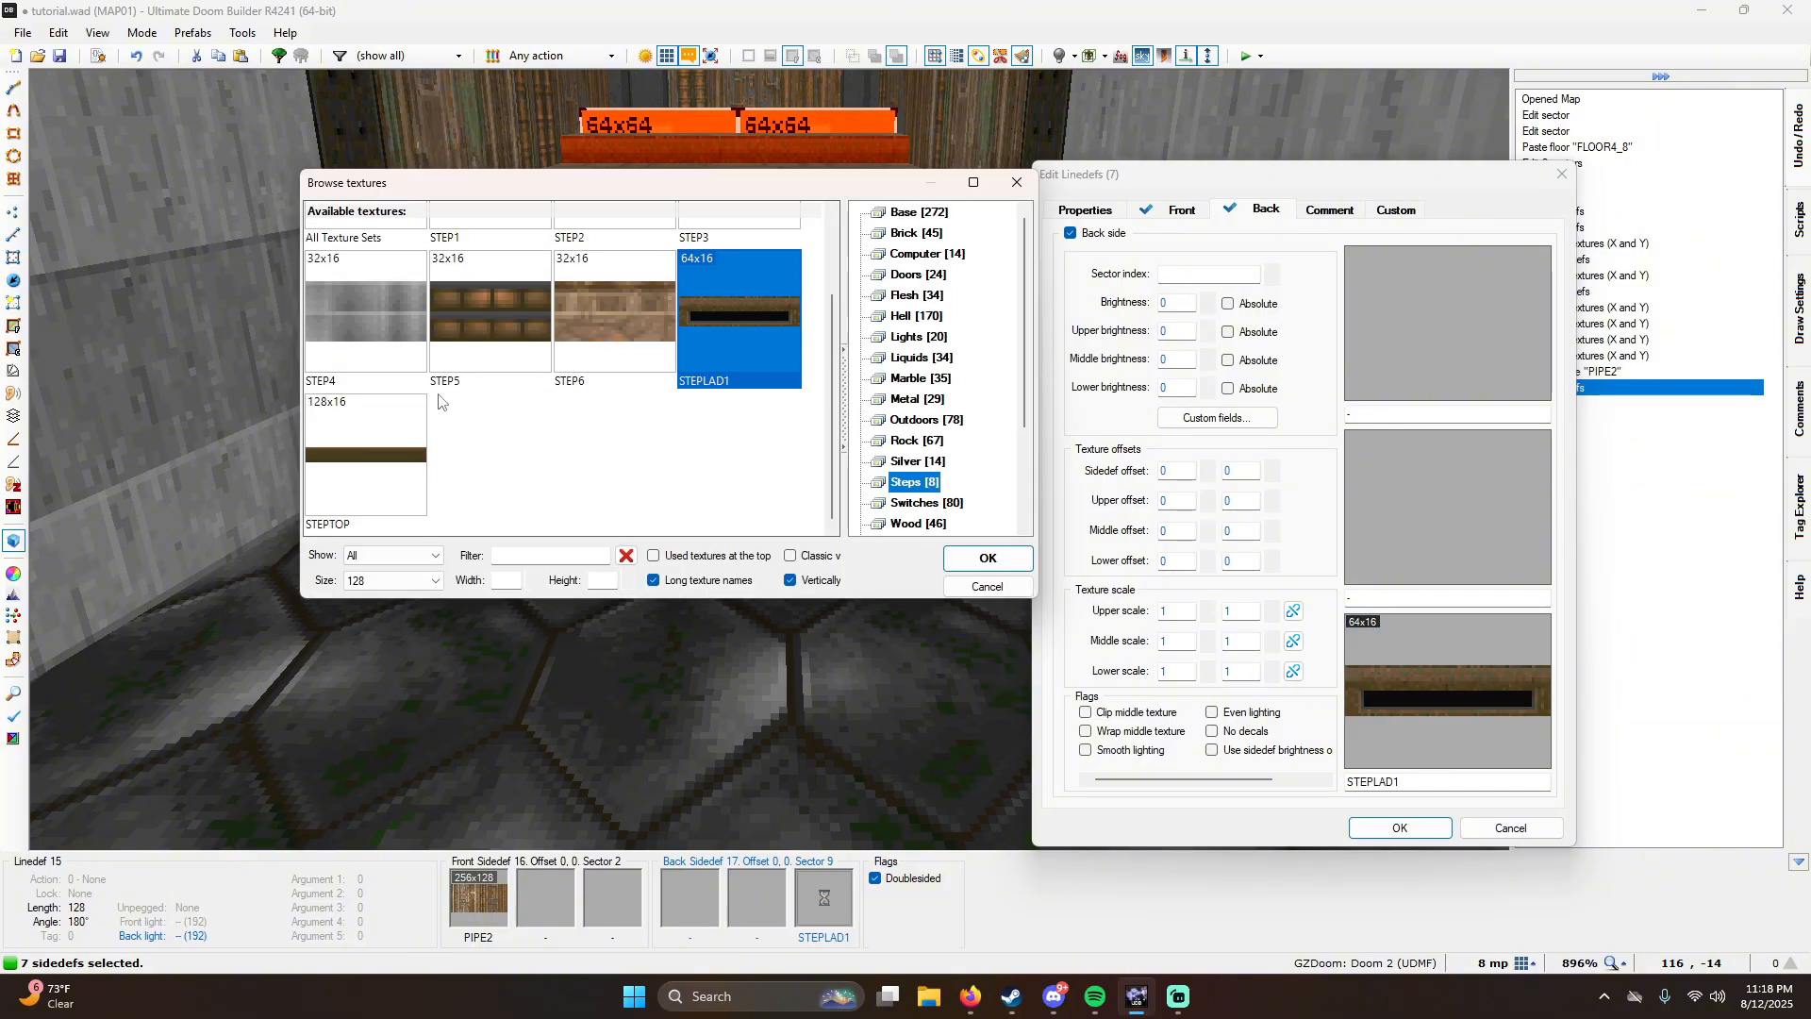
pyautogui.scroll(1, 397, 434)
pyautogui.scroll(-1, 443, 430)
pyautogui.doubleClick(379, 450)
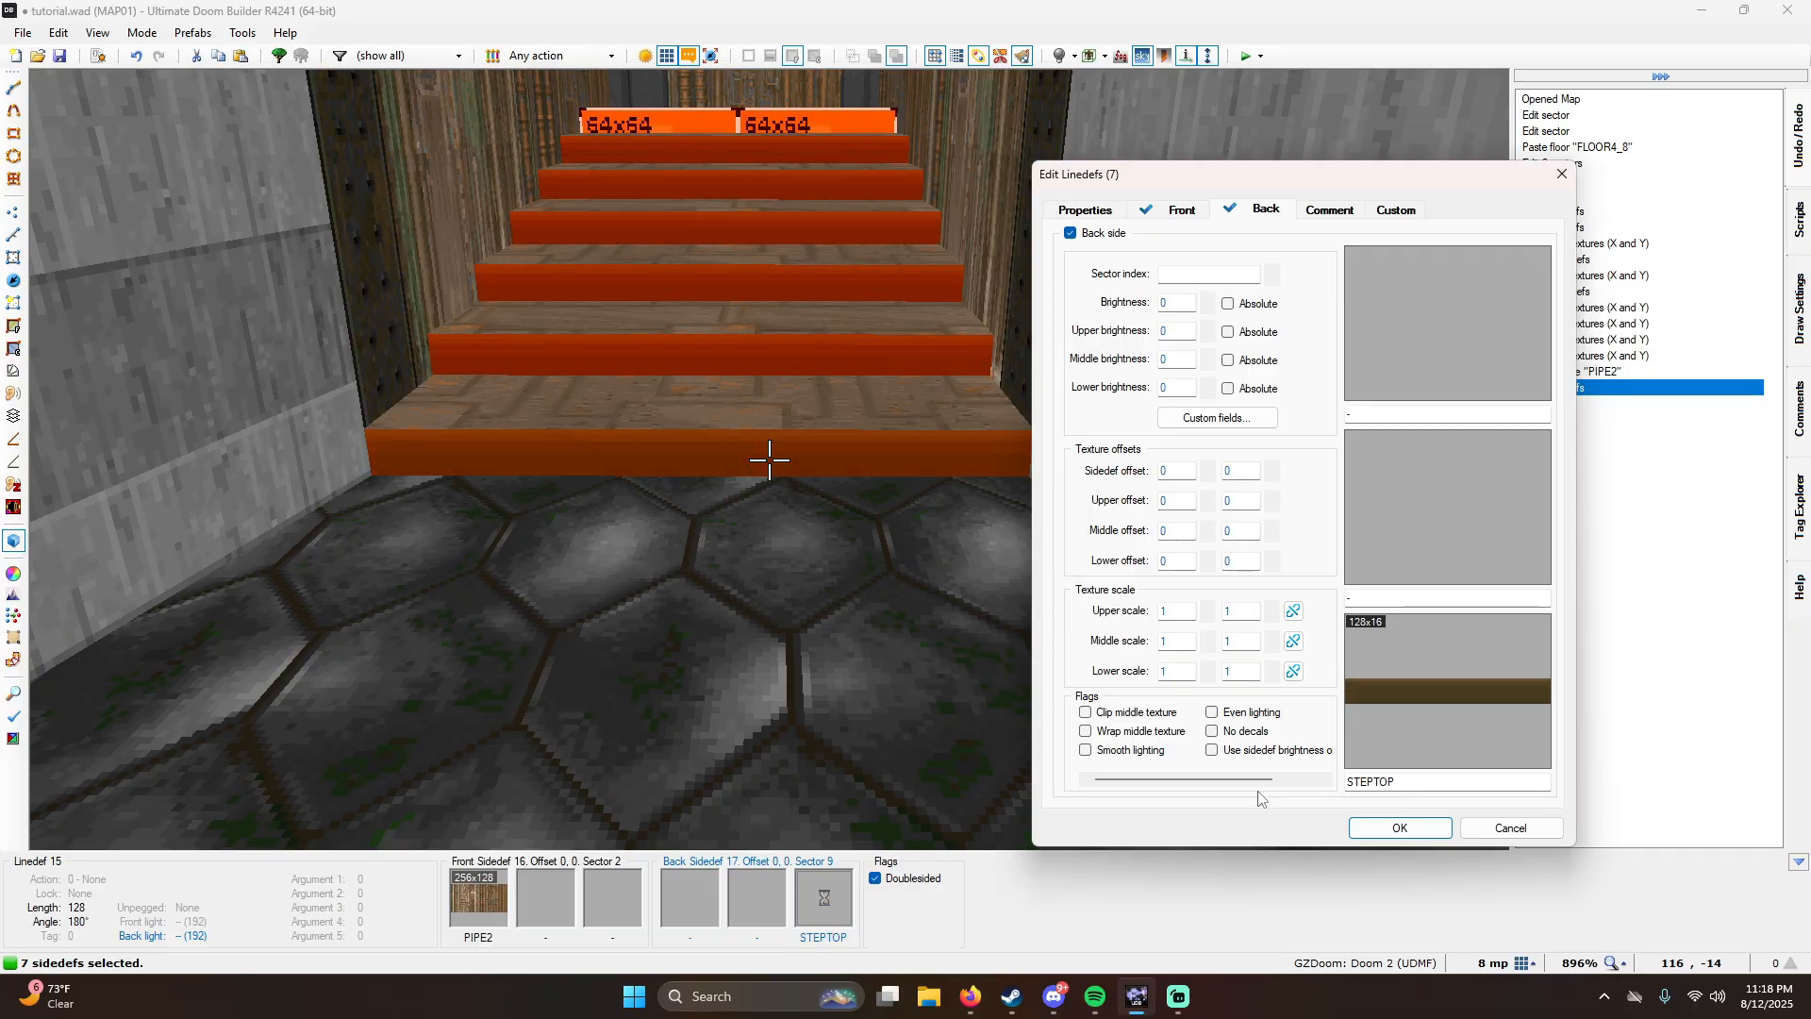
pyautogui.click(1390, 825)
pyautogui.press('q')
pyautogui.press('q')
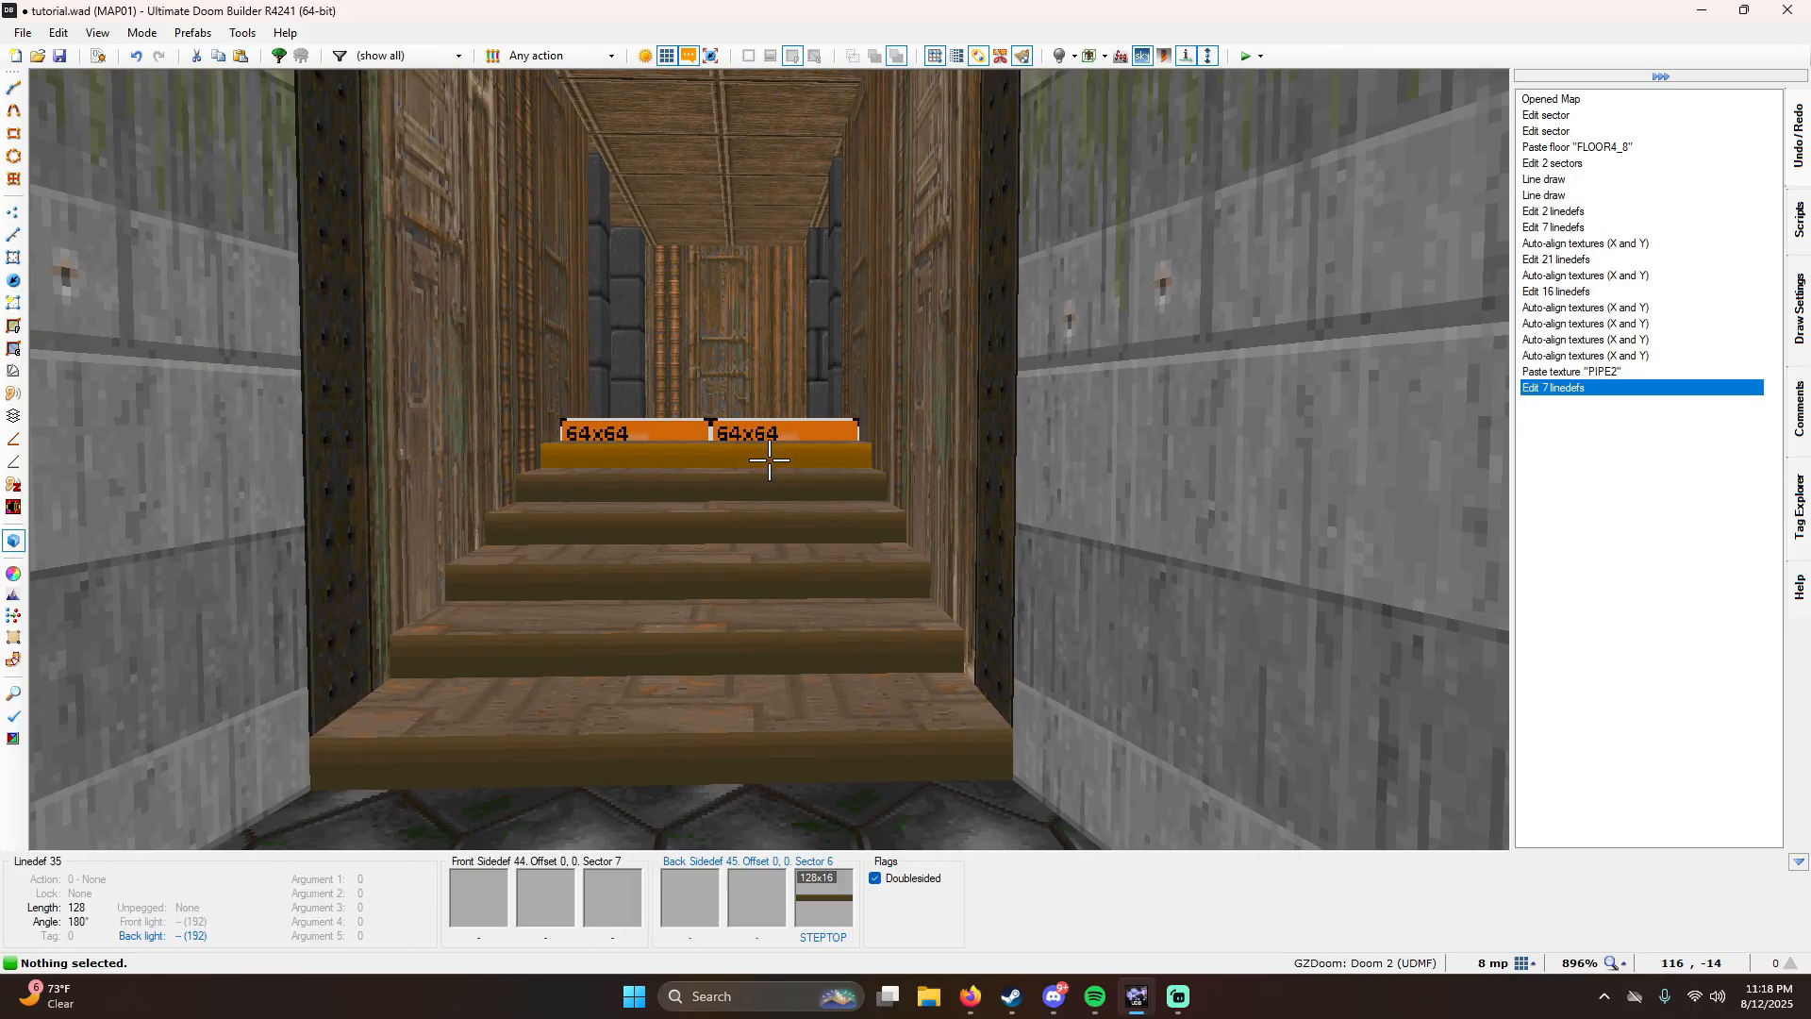
# Step: Copy the STEPTOP texture from a finished riser and paste it onto the untextured top riser
pyautogui.hotkey('ctrl', 'c')
pyautogui.hotkey('ctrl', 'v')
pyautogui.press('w')
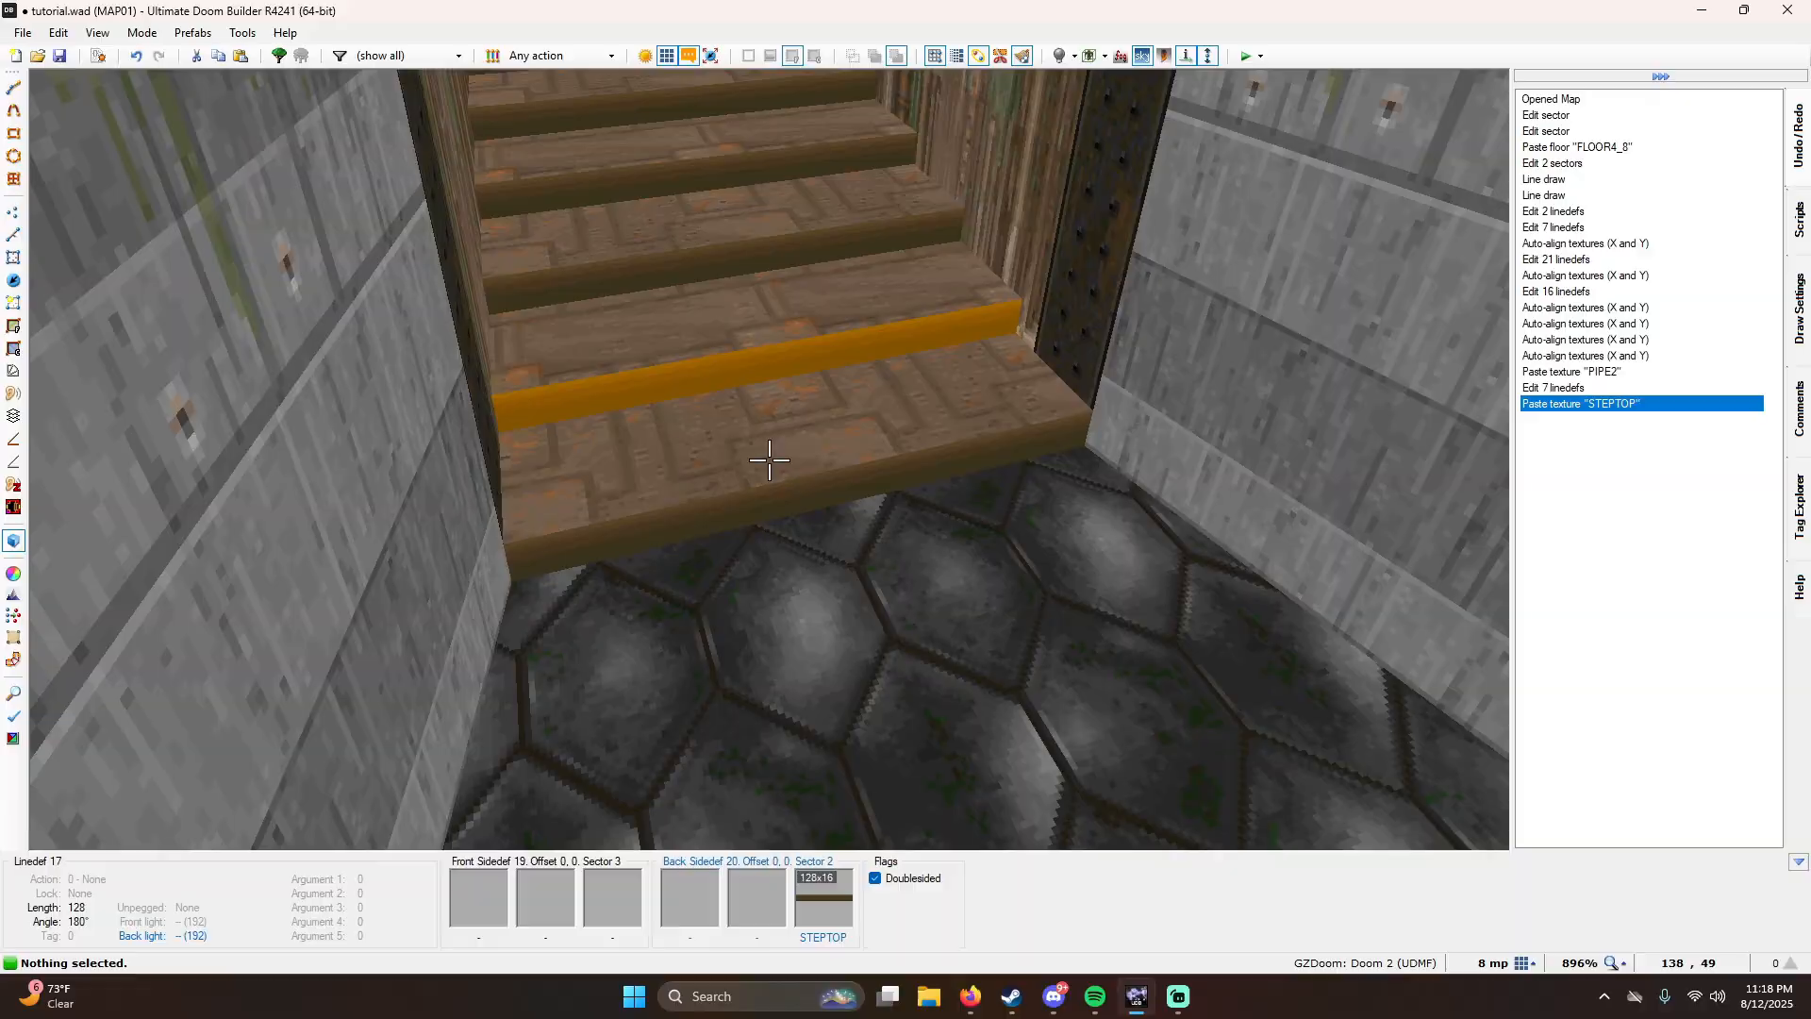
# Step: Select all connected stair and upper-room floors, change their floor texture to FLAT3 and clear the selection
pyautogui.keyDown('shift'); pyautogui.click(770, 459); pyautogui.keyUp('shift')
pyautogui.rightClick(769, 459)
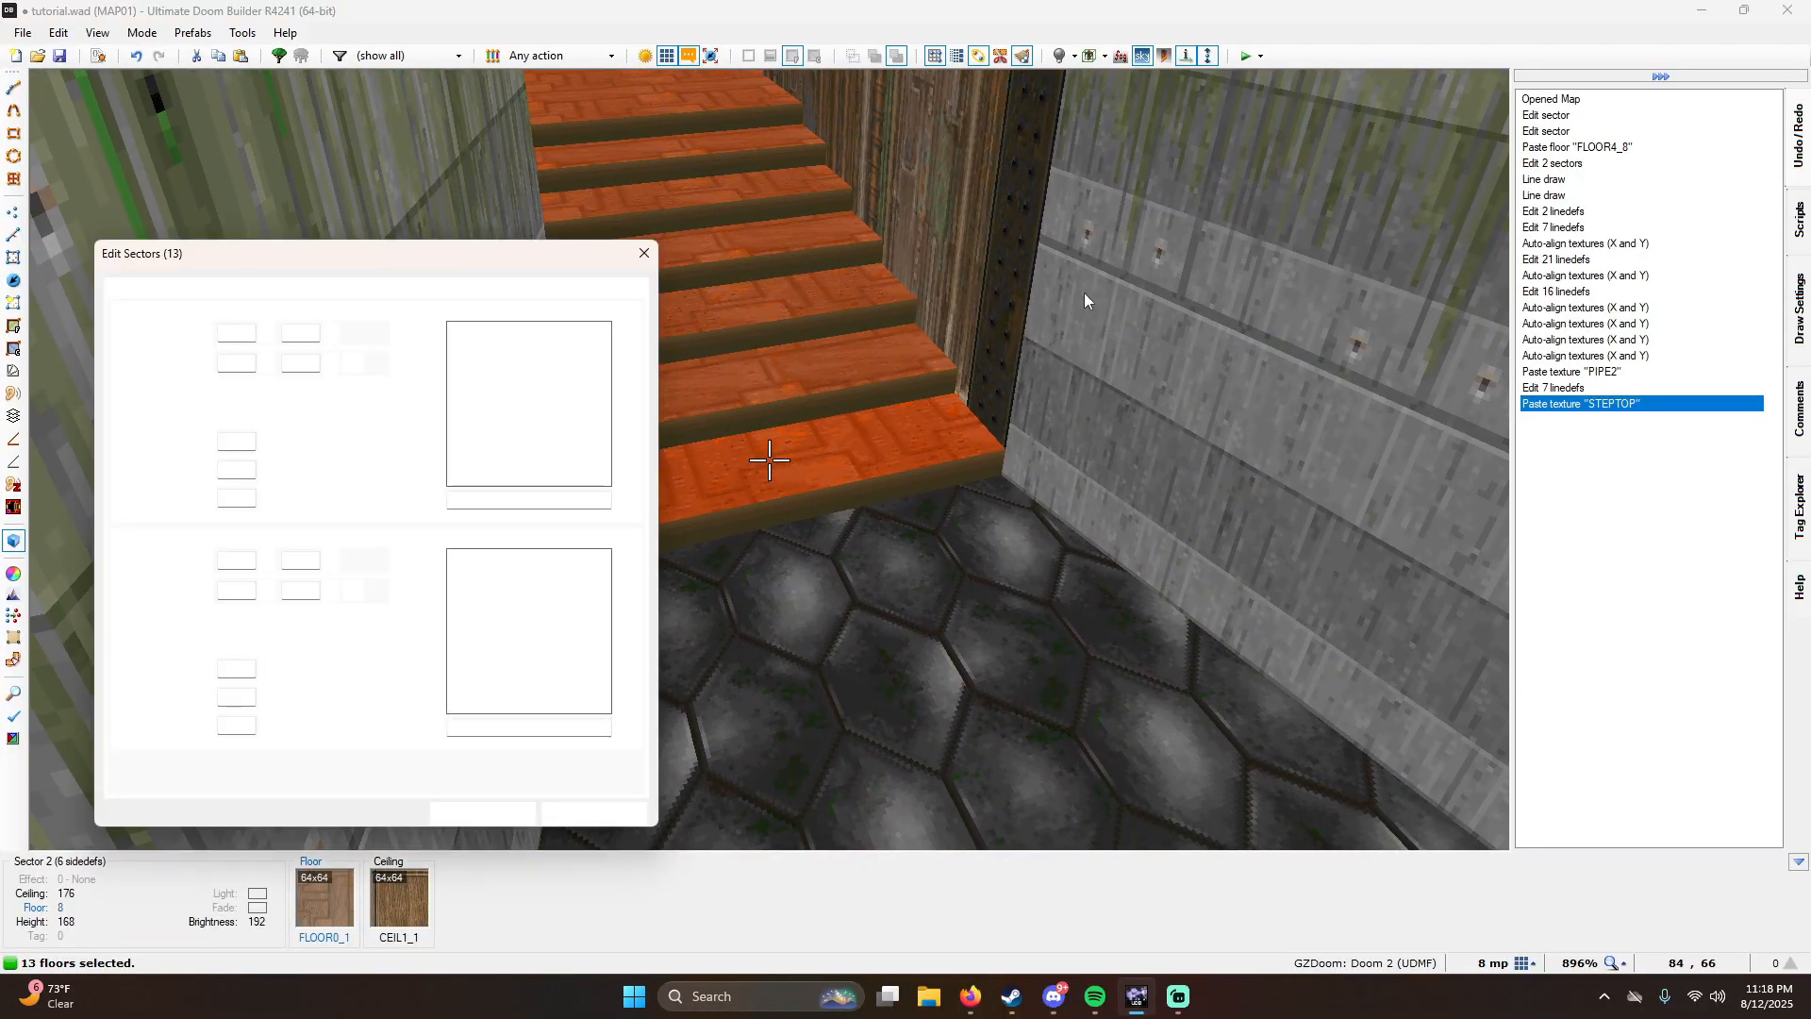
pyautogui.click(551, 566)
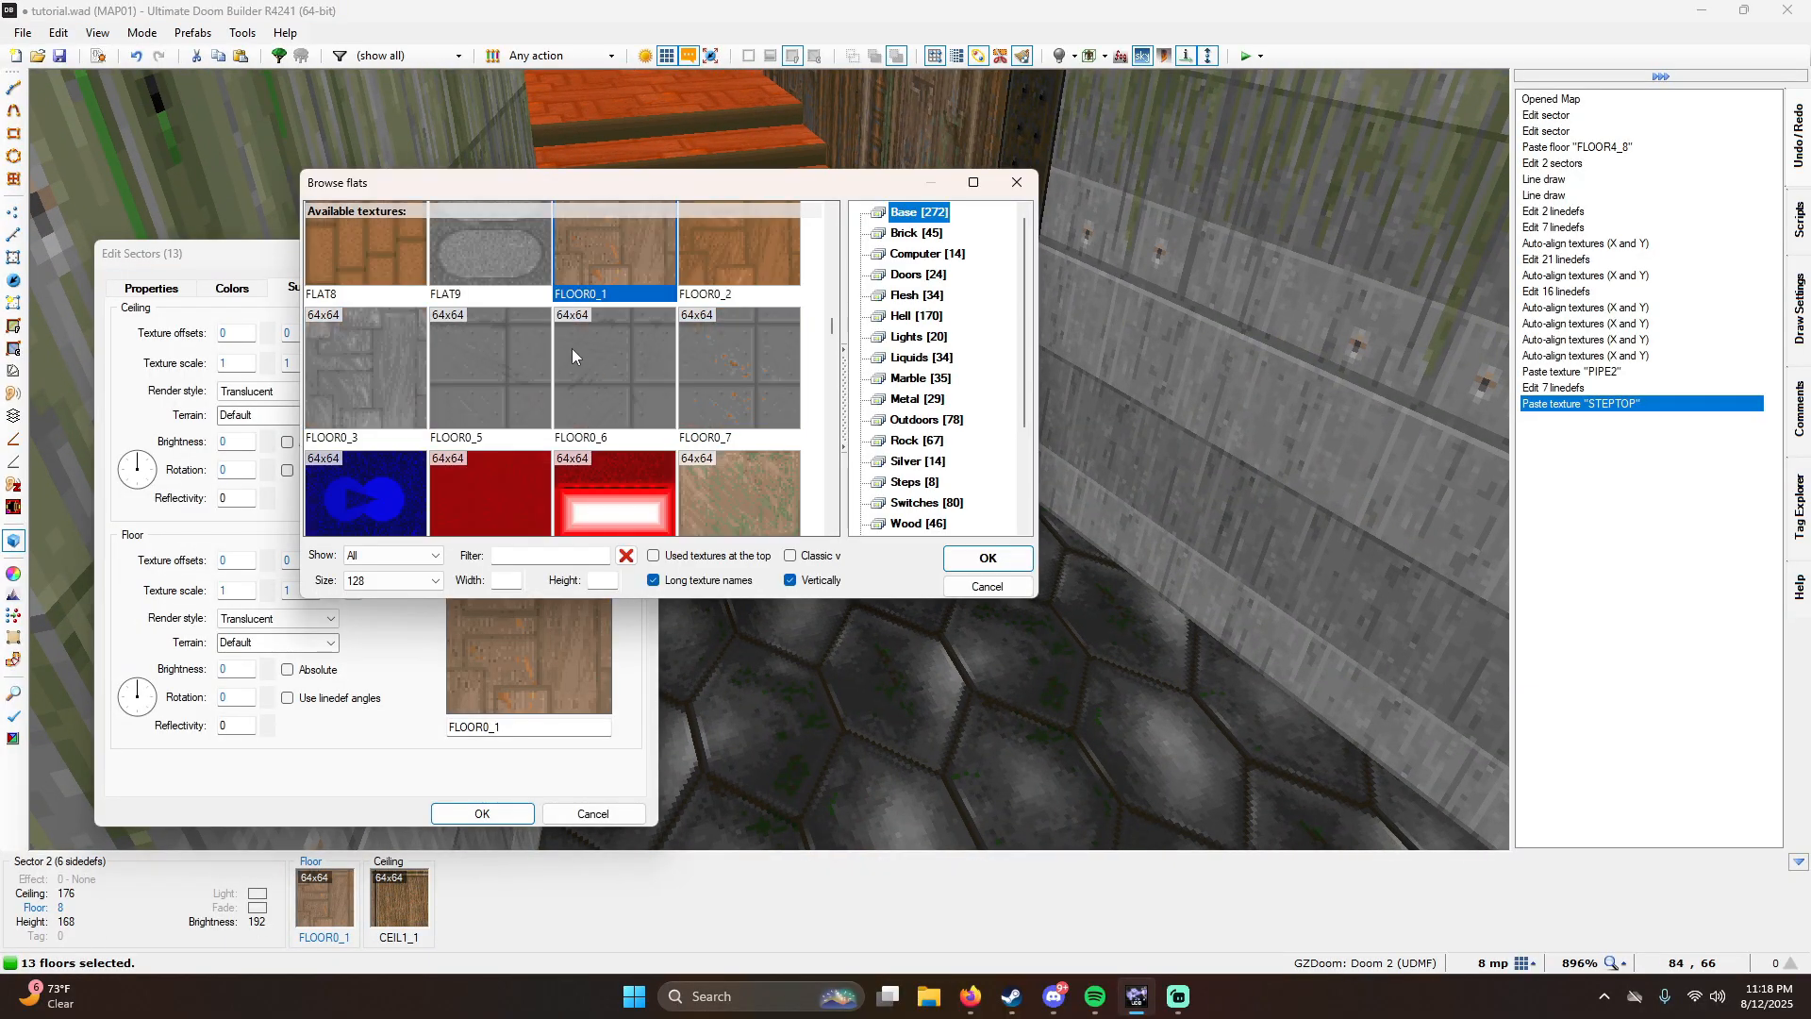
pyautogui.scroll(5, 569, 377)
pyautogui.doubleClick(713, 375)
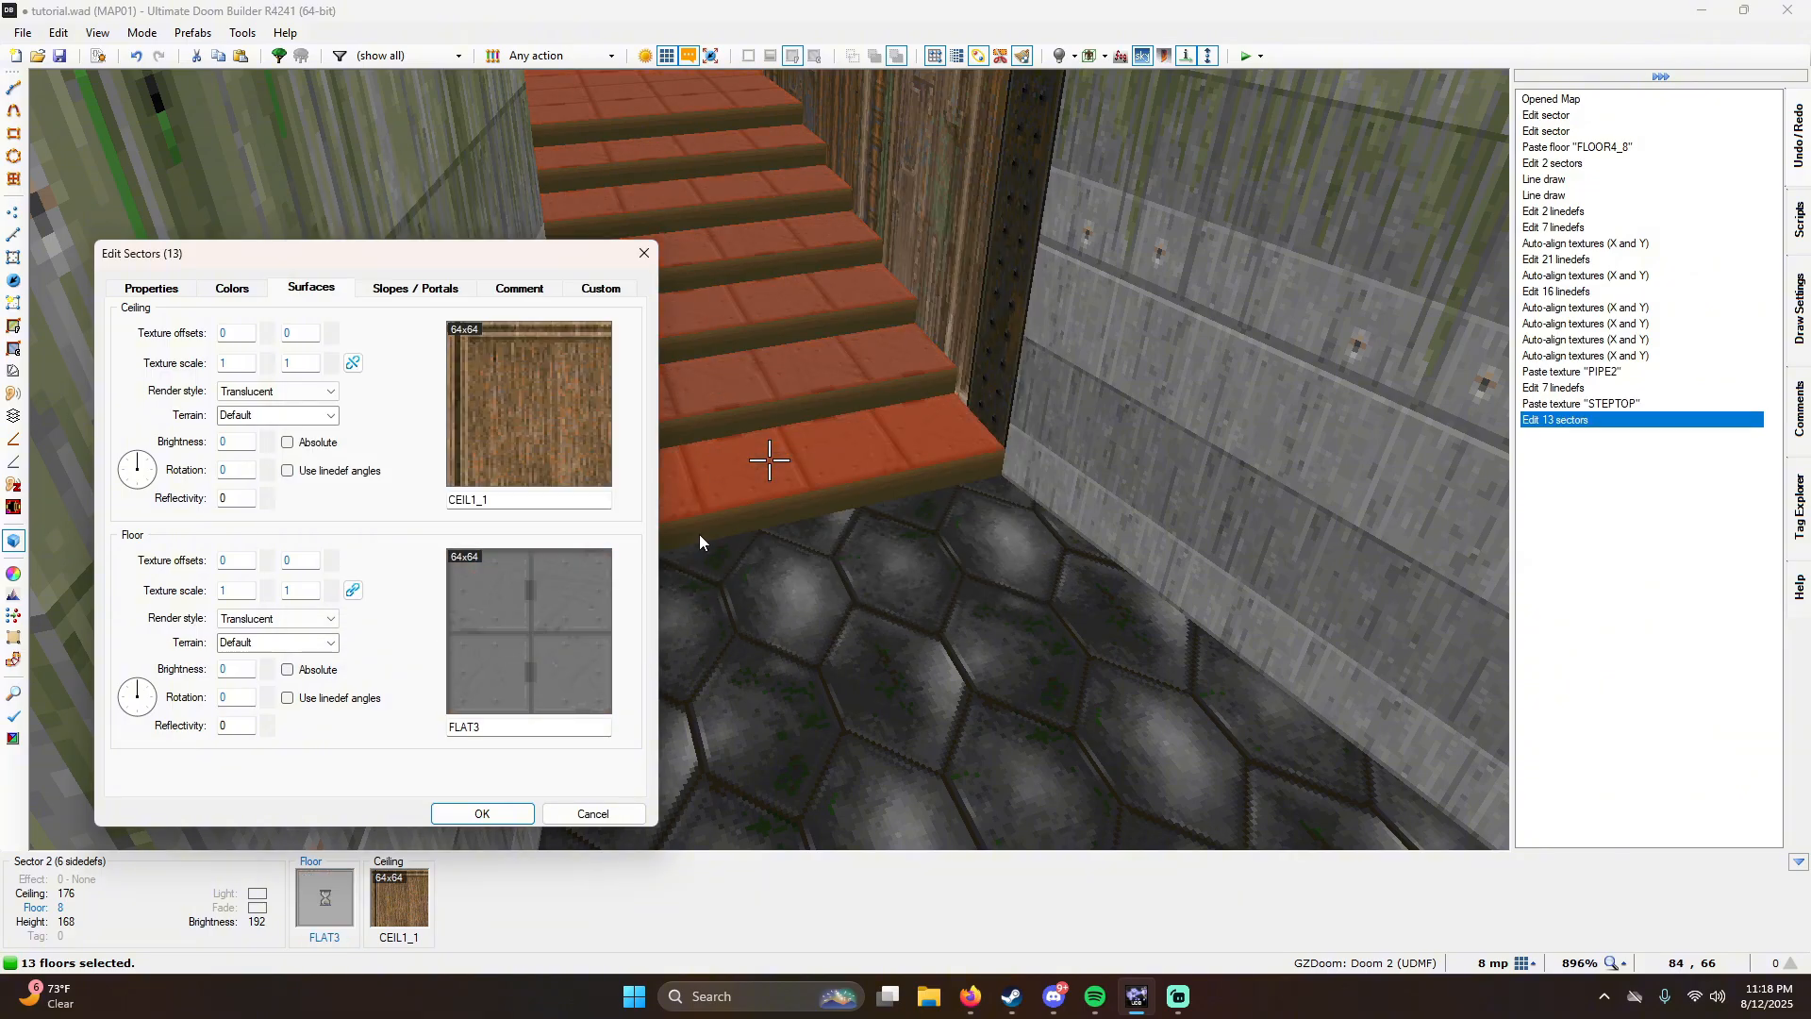
pyautogui.click(495, 812)
pyautogui.press('c')
# Step: Try CEIL1_2 as the ceiling texture for the stairway and upper room, and check it with highlighting off
pyautogui.press('d')
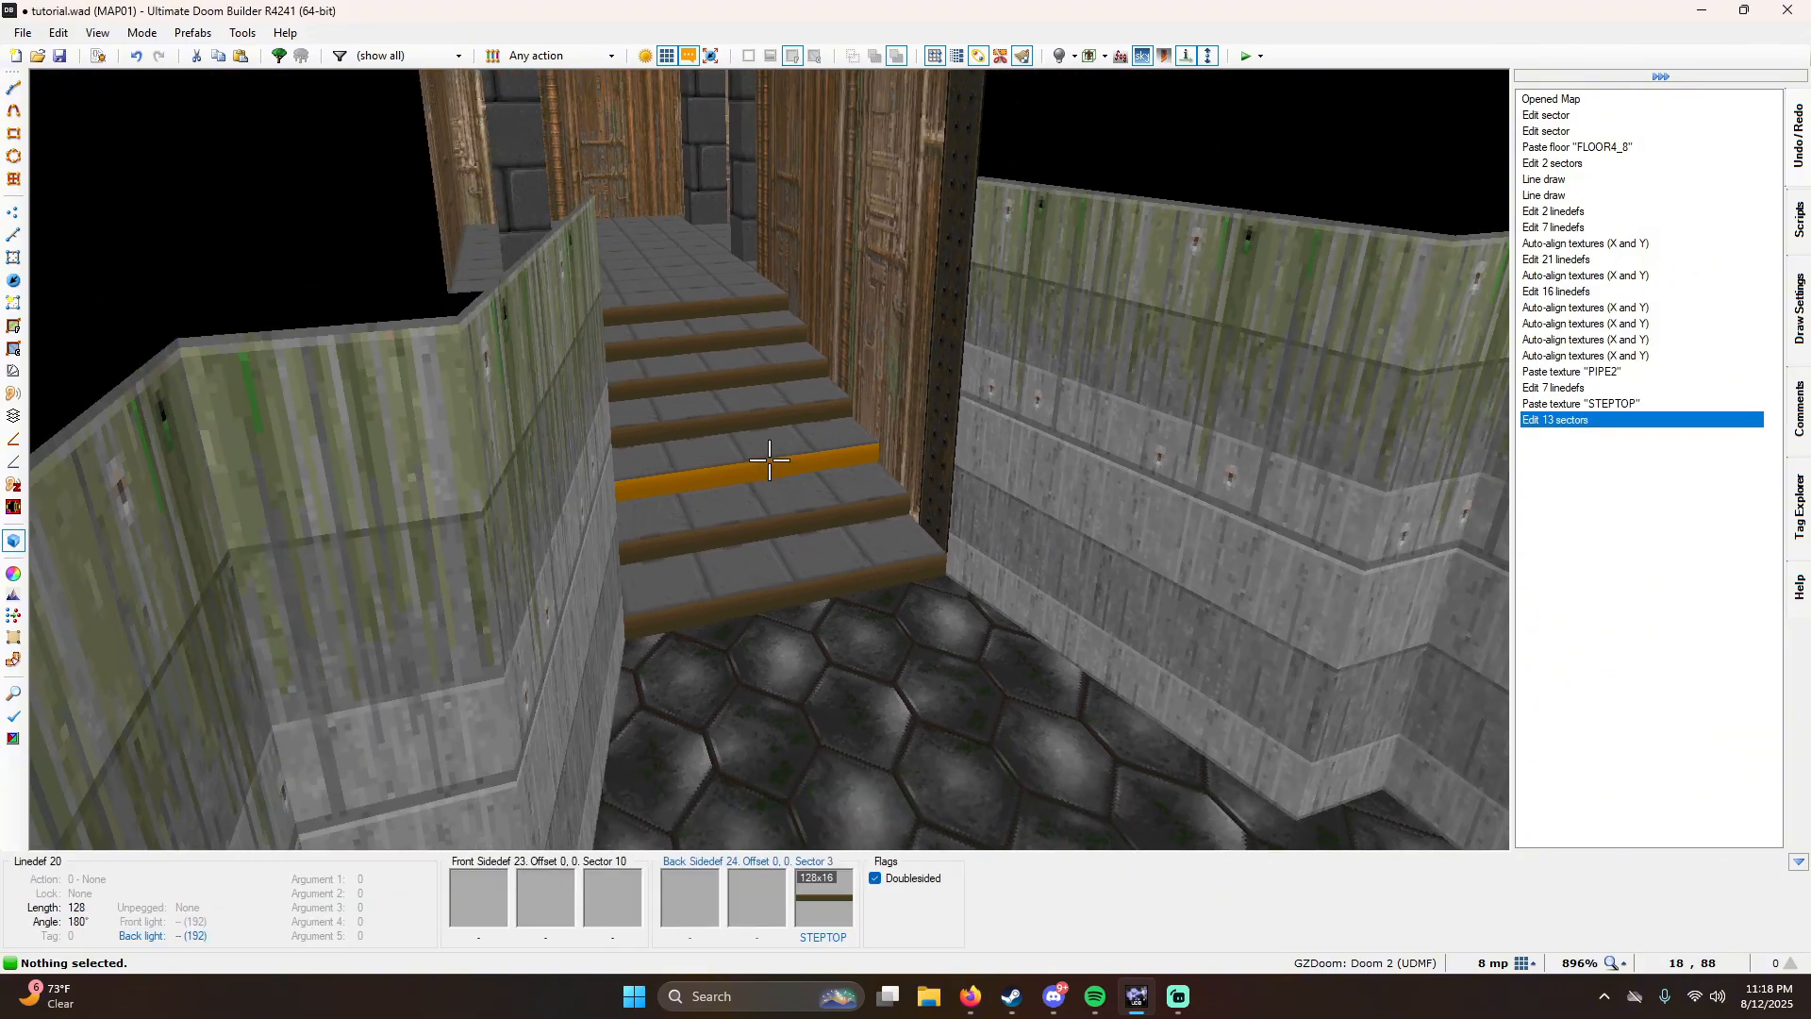
pyautogui.press('e')
pyautogui.press('d')
pyautogui.click(769, 459)
pyautogui.keyDown('shift'); pyautogui.click(770, 459); pyautogui.keyUp('shift')
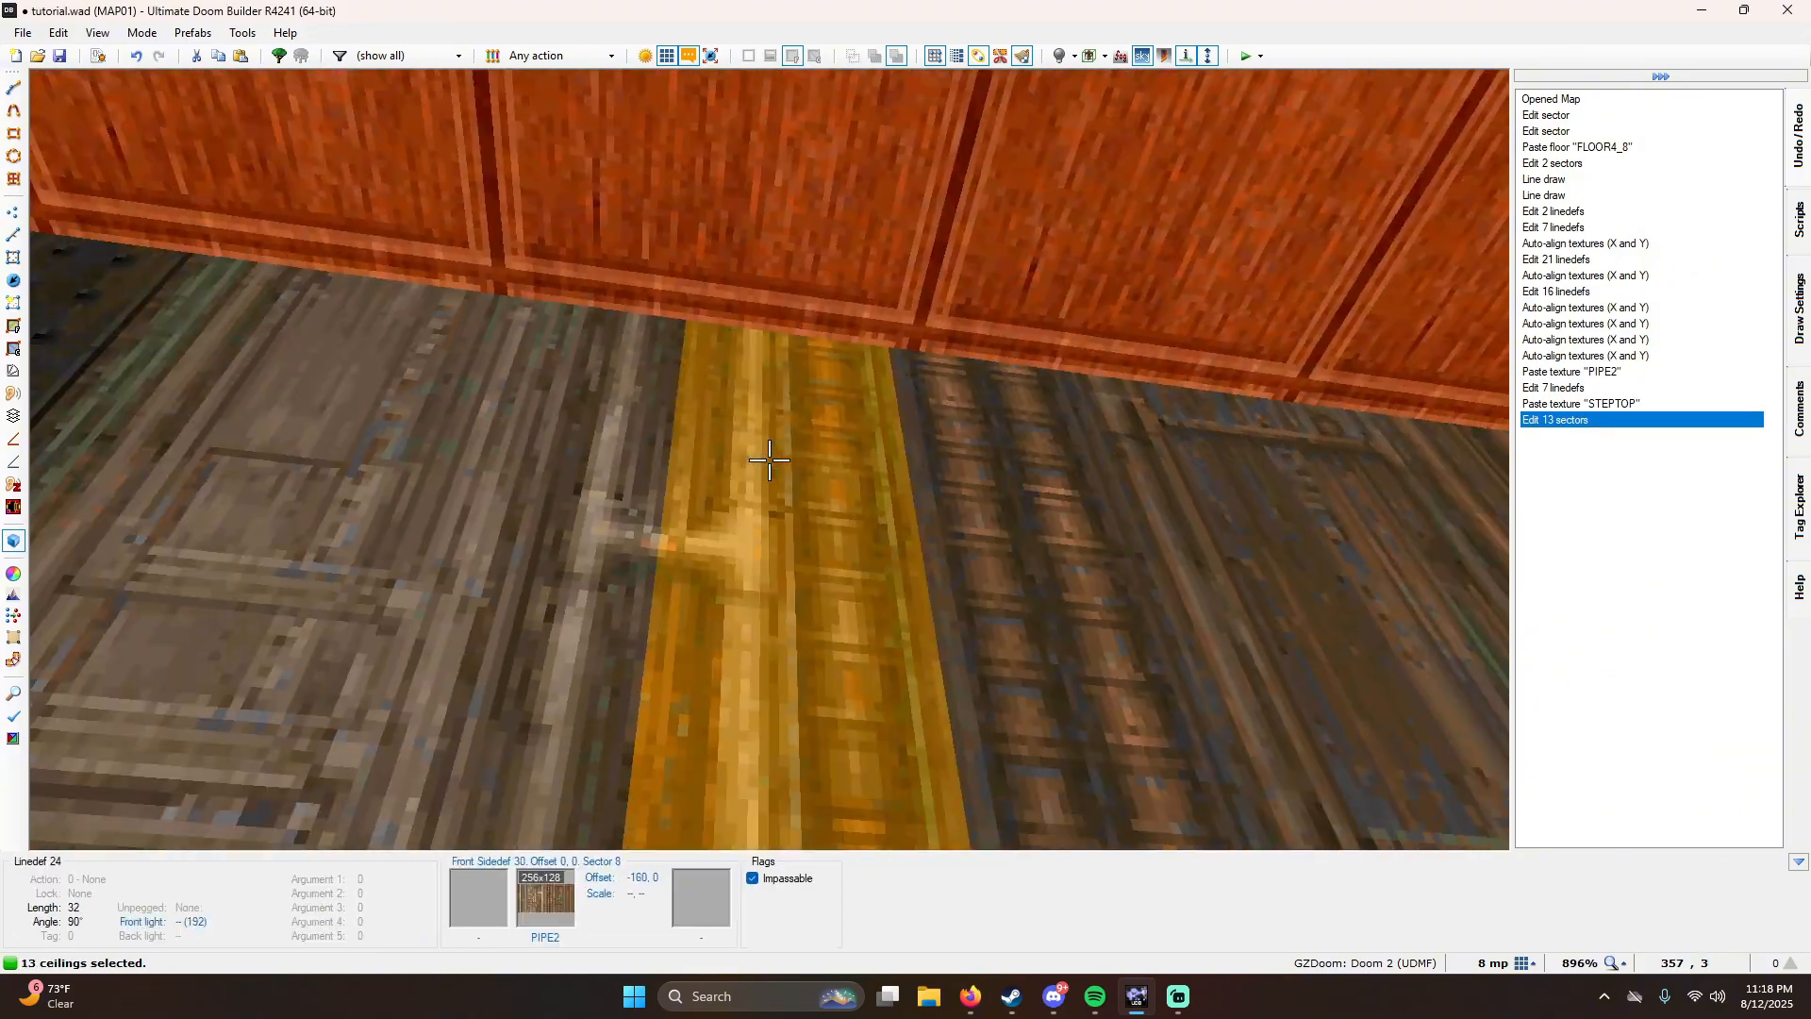
pyautogui.rightClick(770, 460)
pyautogui.click(533, 404)
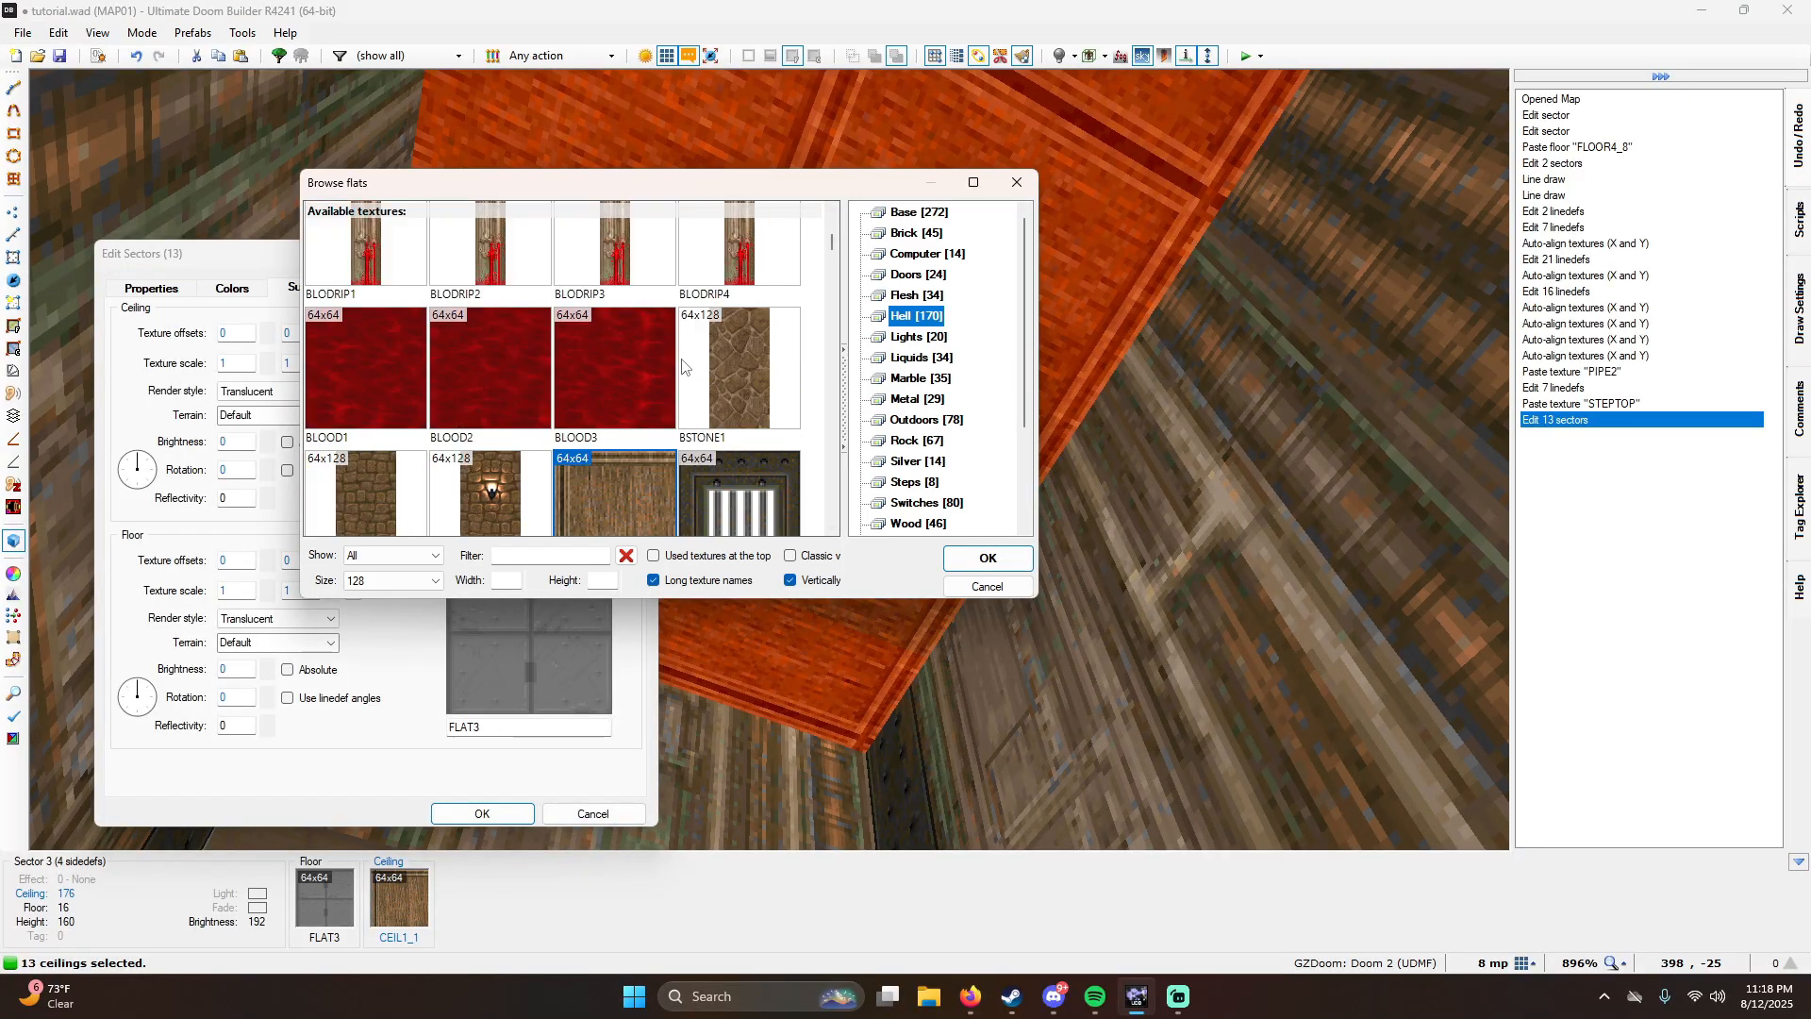
pyautogui.scroll(-1, 682, 366)
pyautogui.doubleClick(745, 360)
pyautogui.click(482, 813)
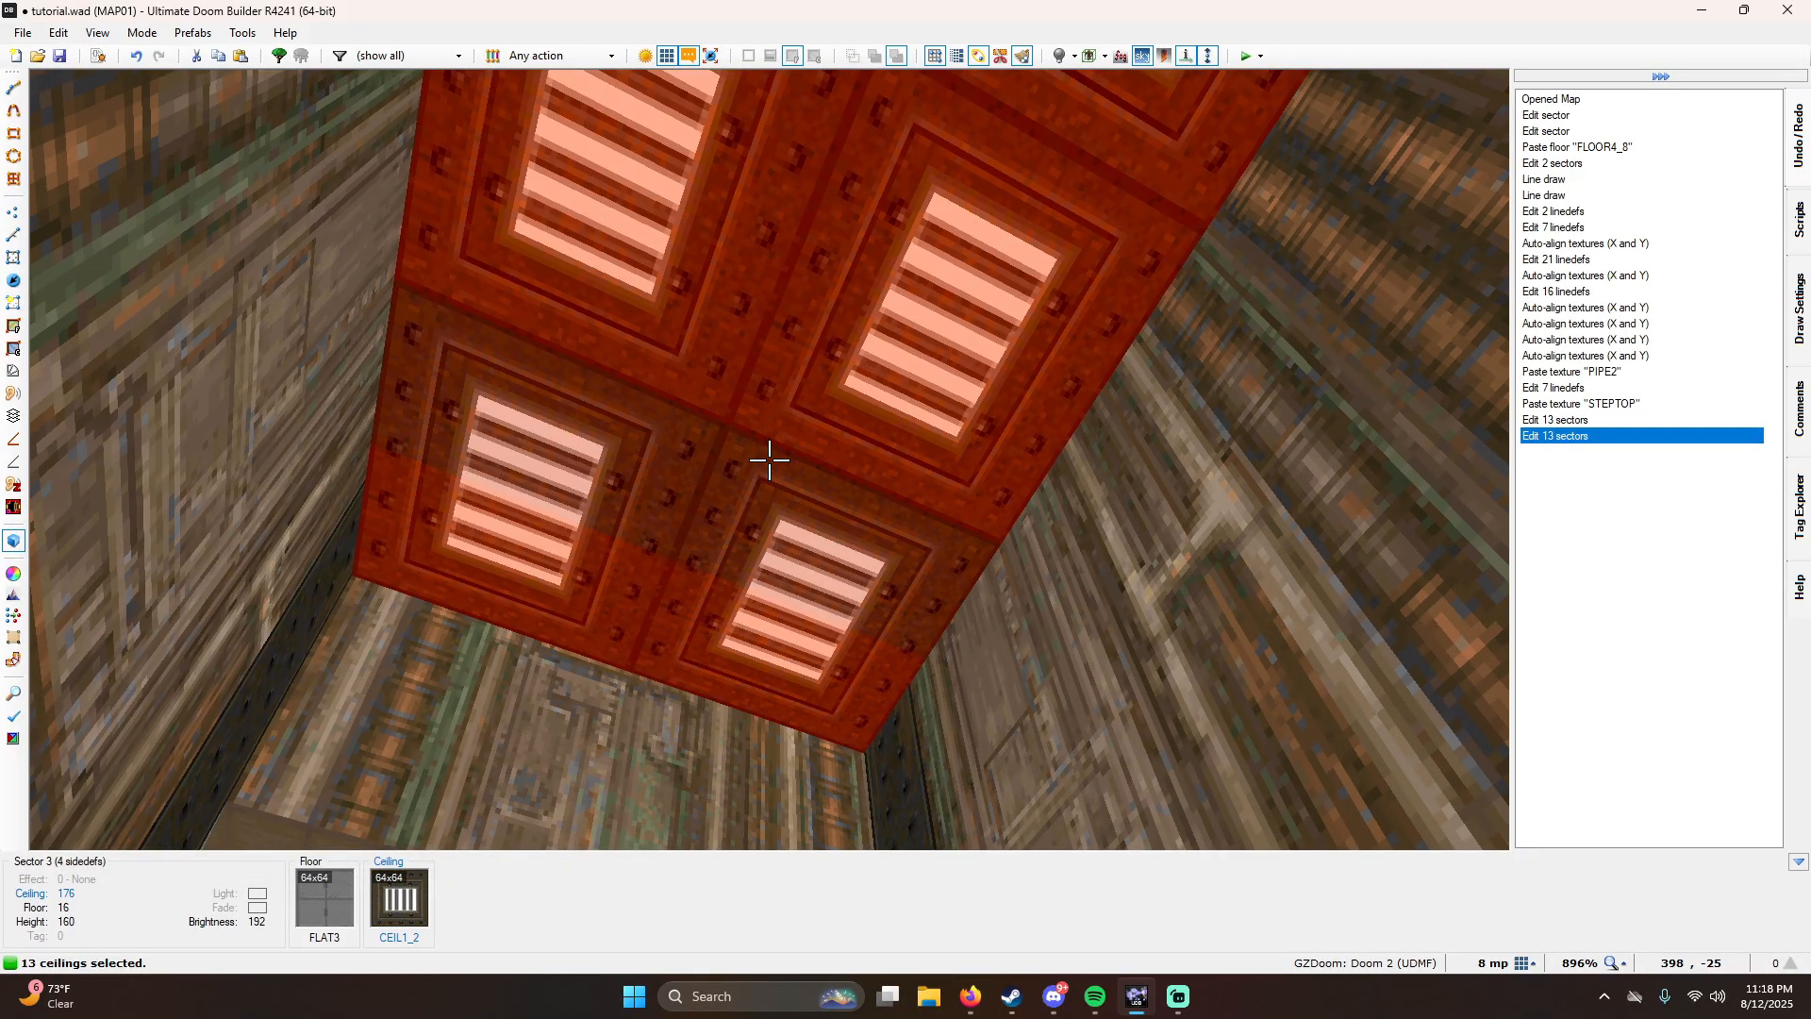
pyautogui.press('c')
pyautogui.press('h')
pyautogui.press('d')
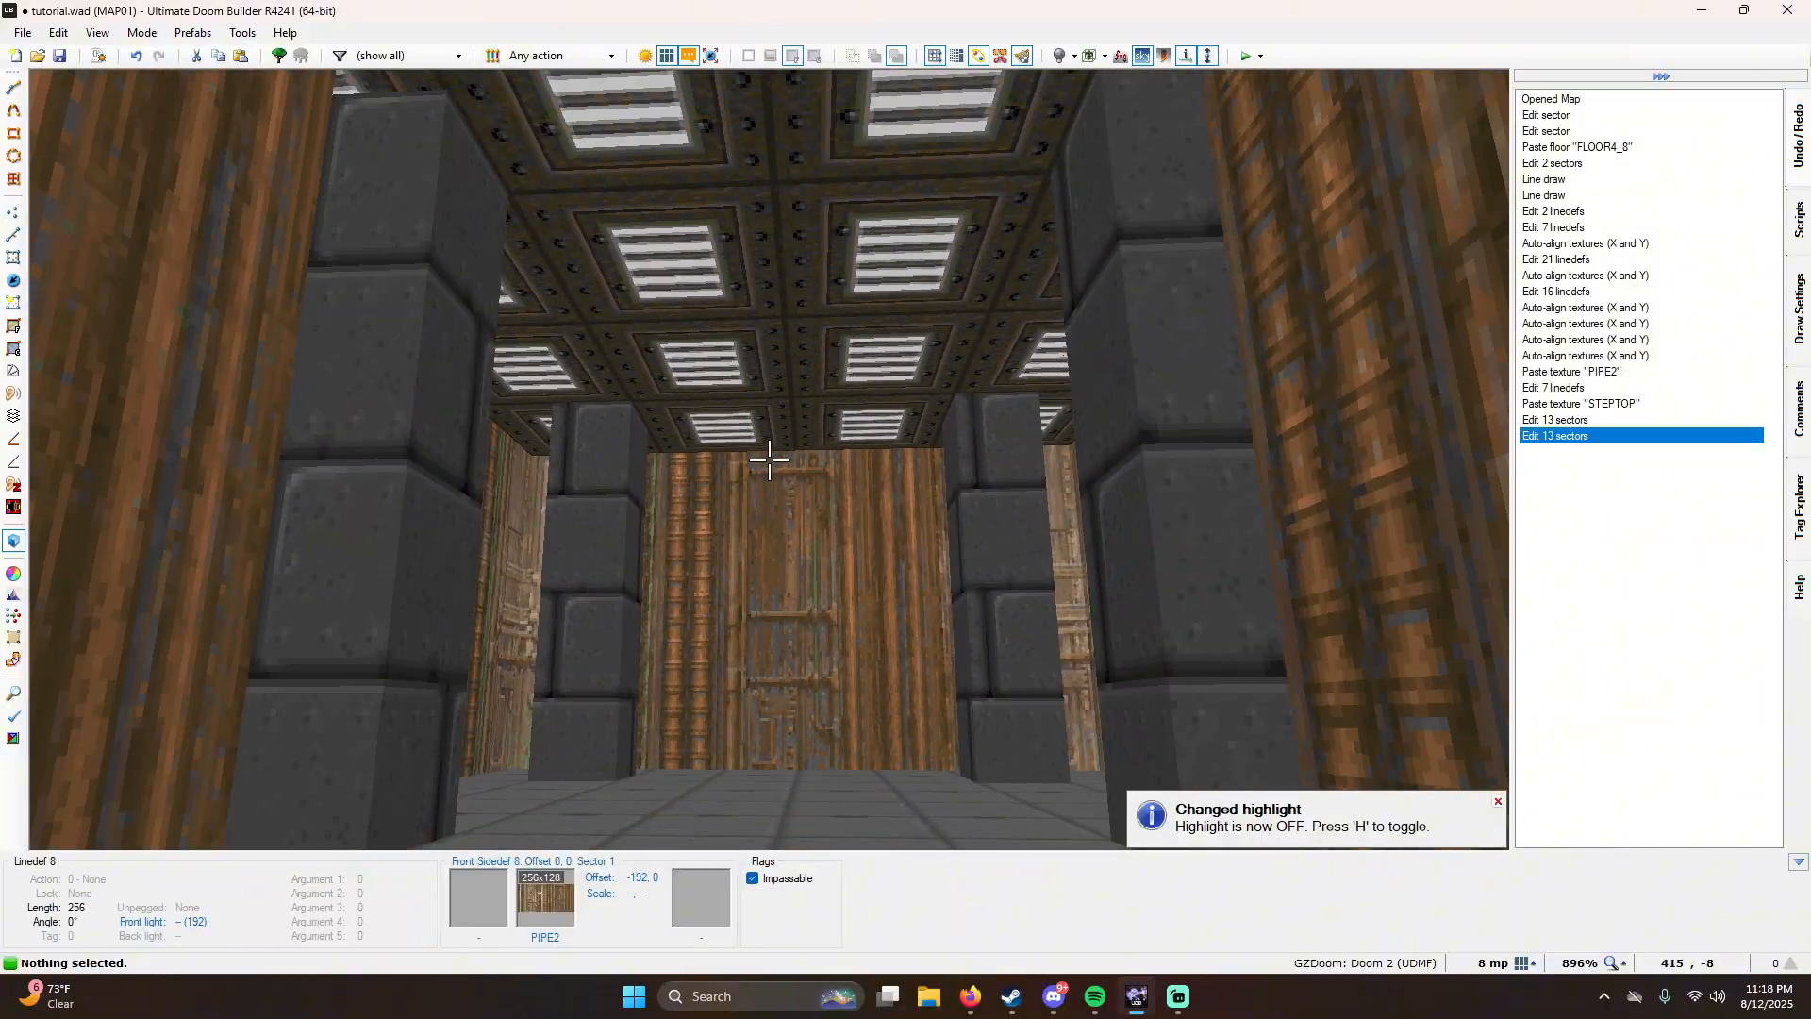
pyautogui.press('h')
# Step: Select all connected stairway and upper-room ceilings and change their ceiling texture to CEIL4_2
pyautogui.keyDown('shift'); pyautogui.click(770, 459); pyautogui.keyUp('shift')
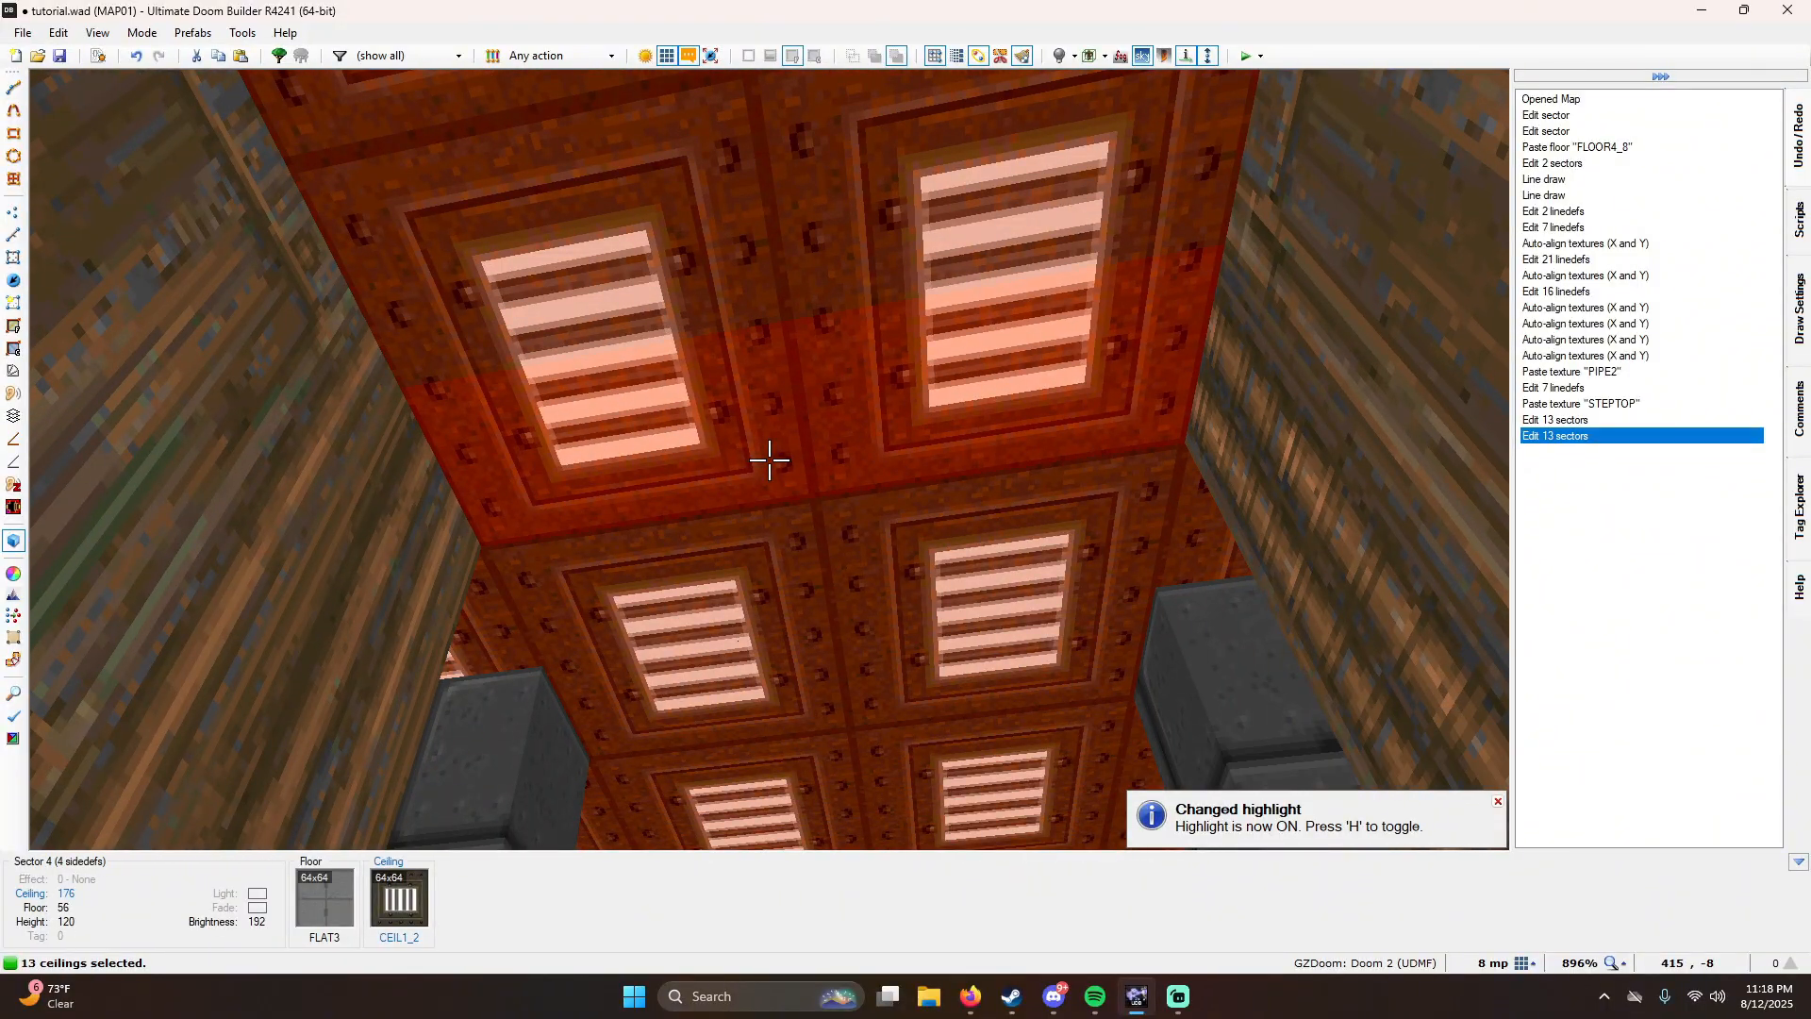
pyautogui.rightClick(769, 459)
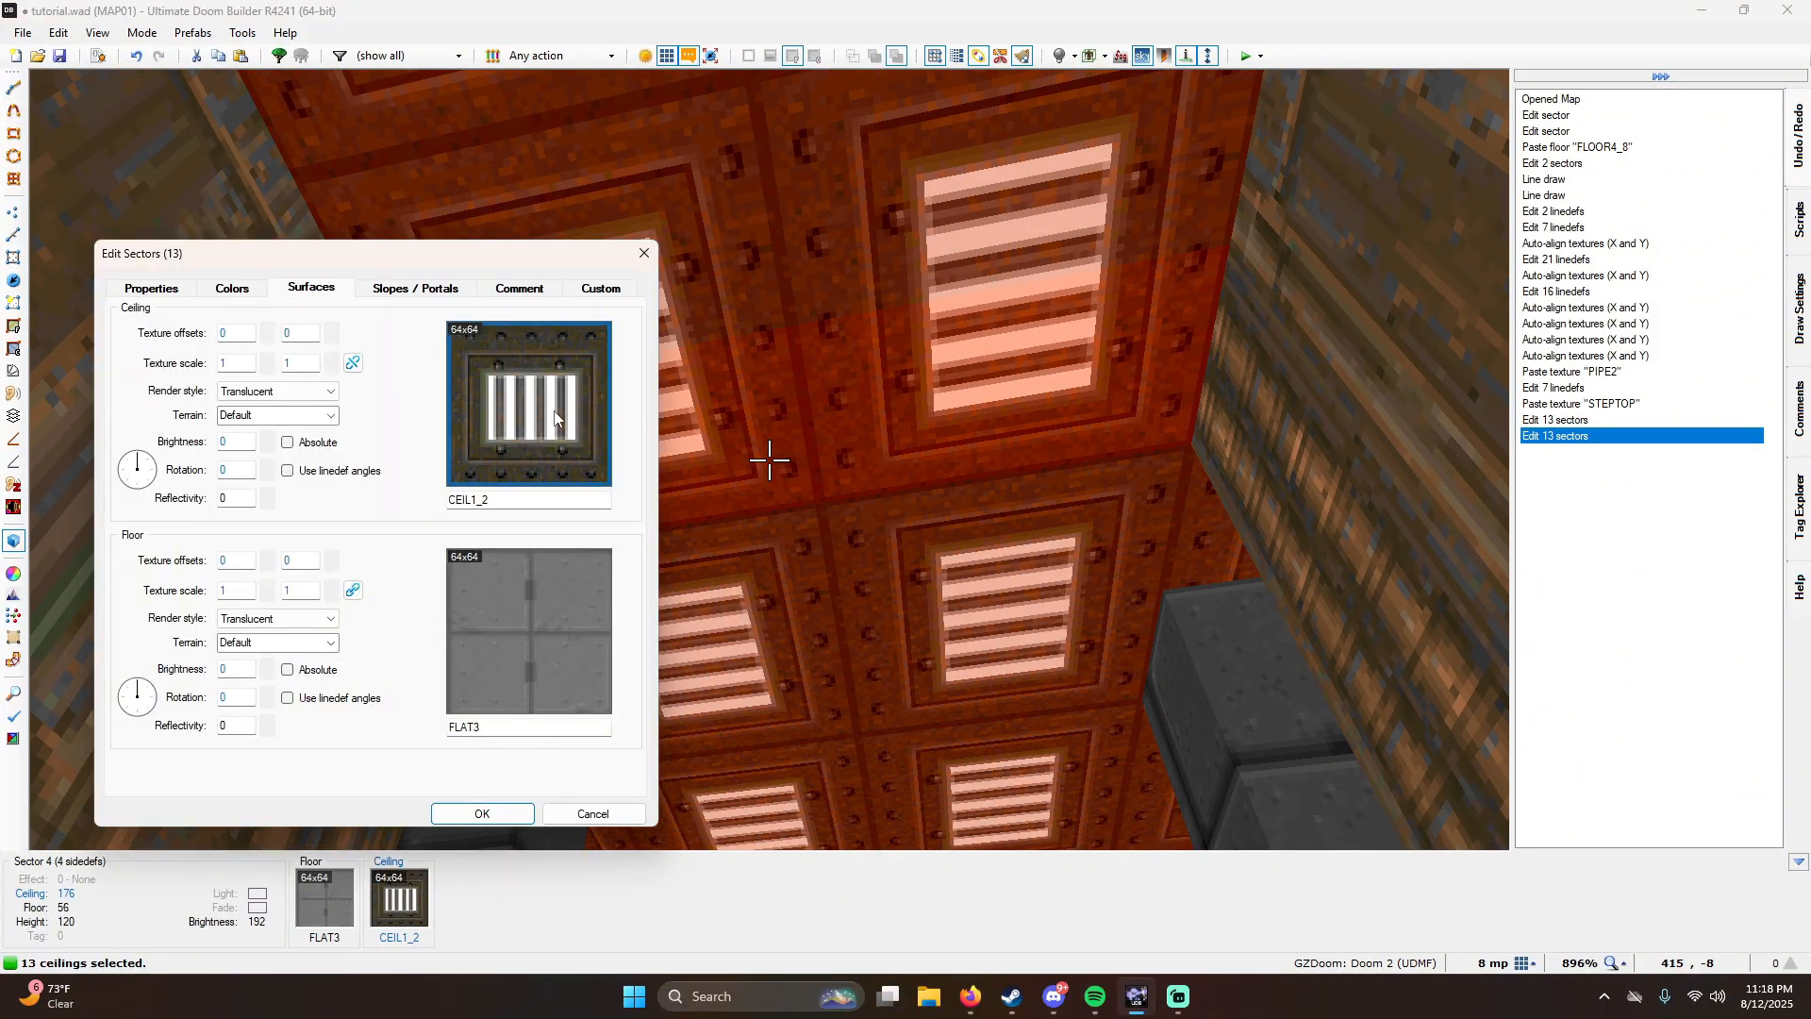
pyautogui.click(594, 394)
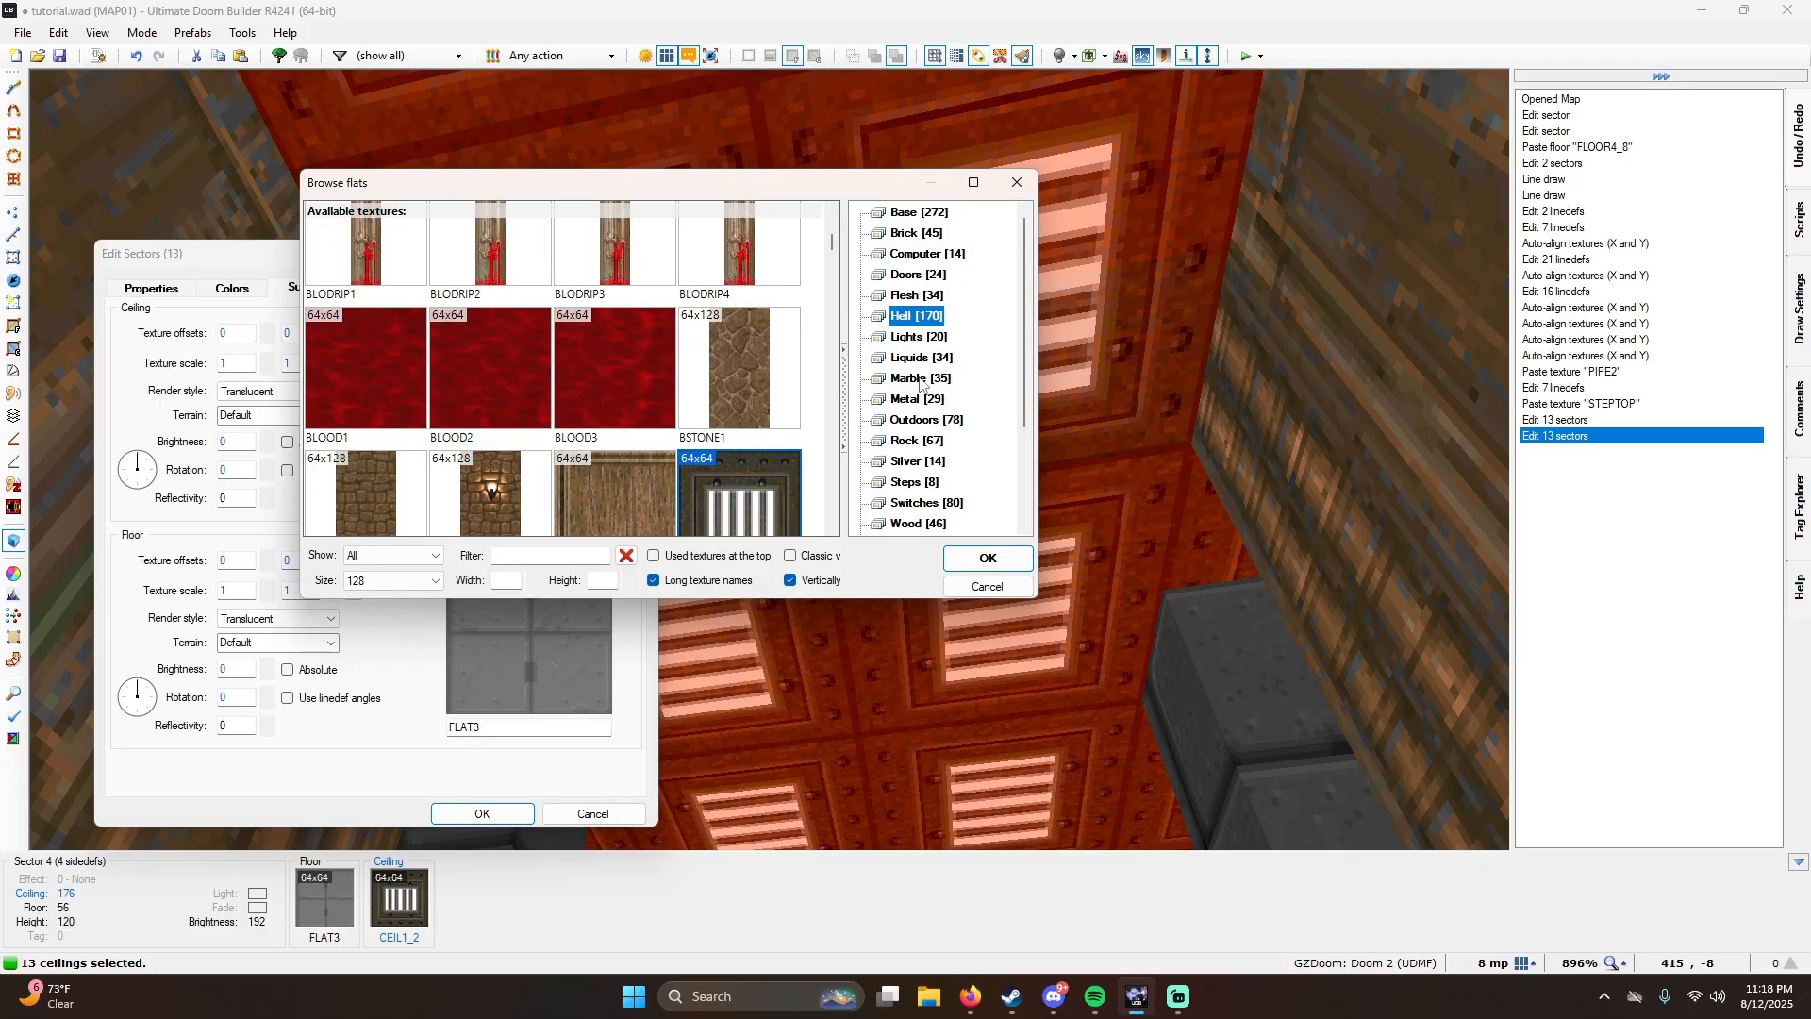
pyautogui.scroll(-1, 937, 421)
pyautogui.scroll(-1, 954, 500)
pyautogui.click(940, 462)
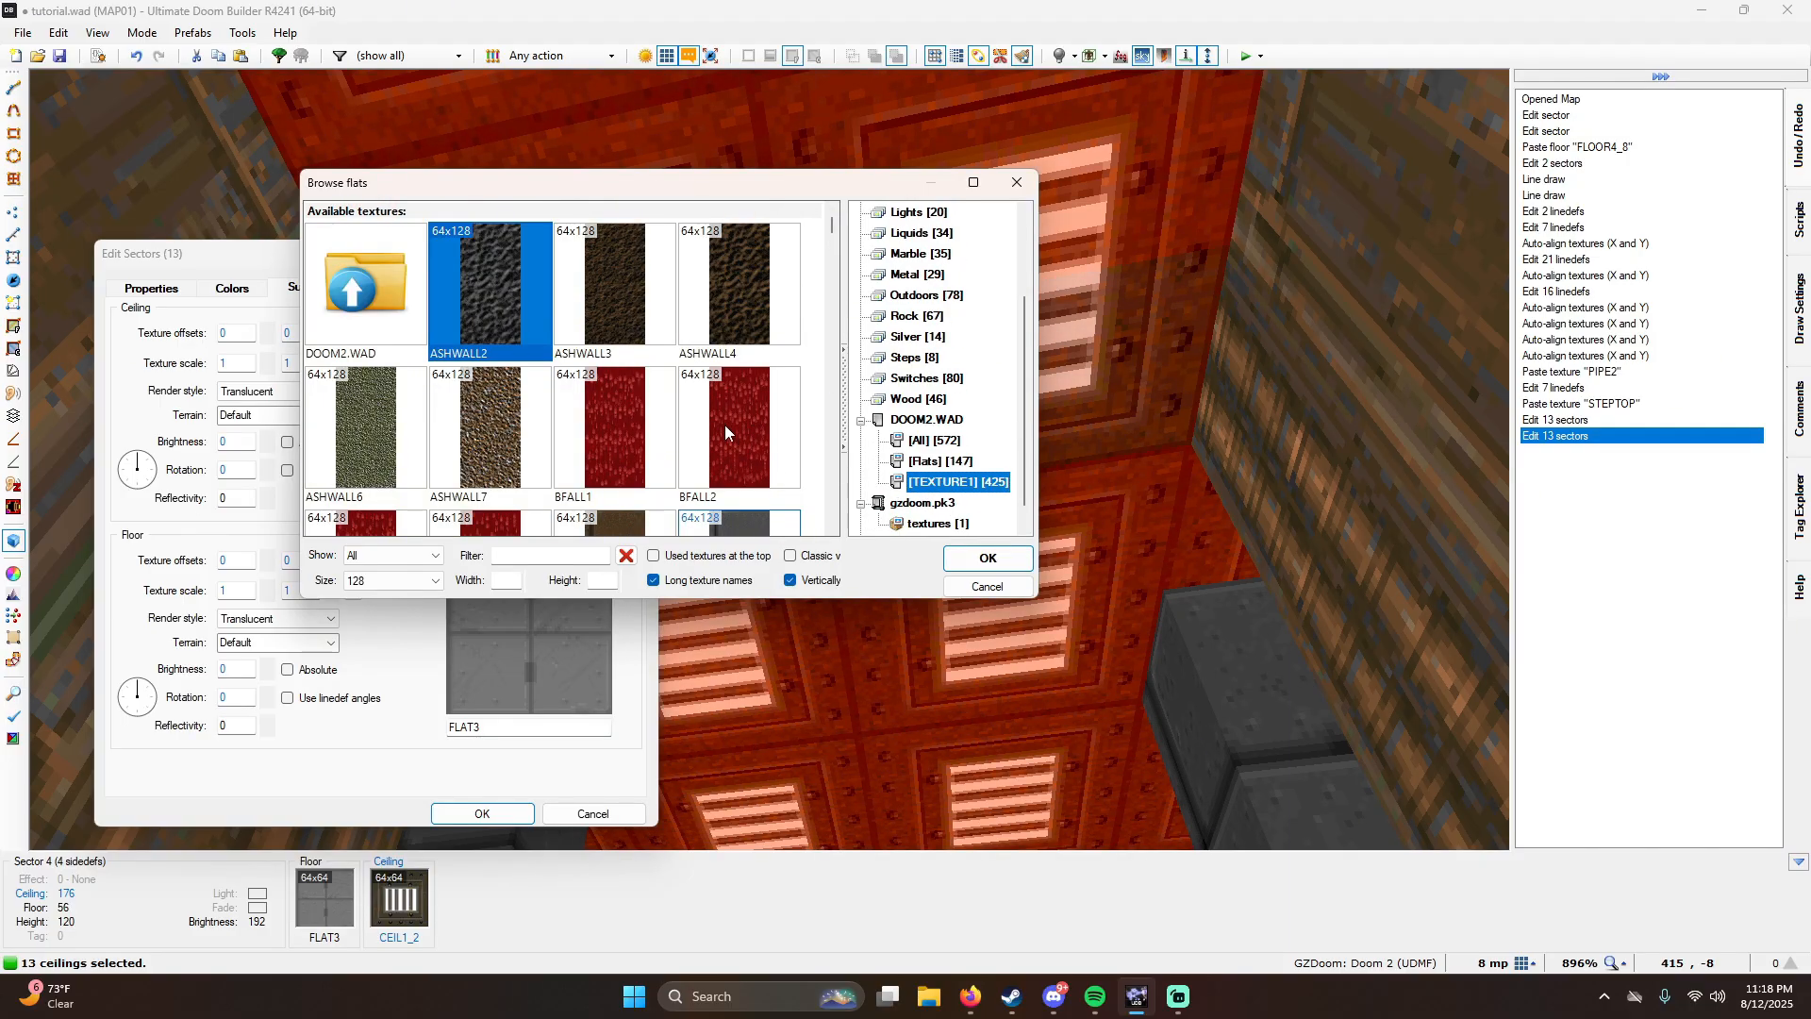
pyautogui.scroll(-2, 700, 322)
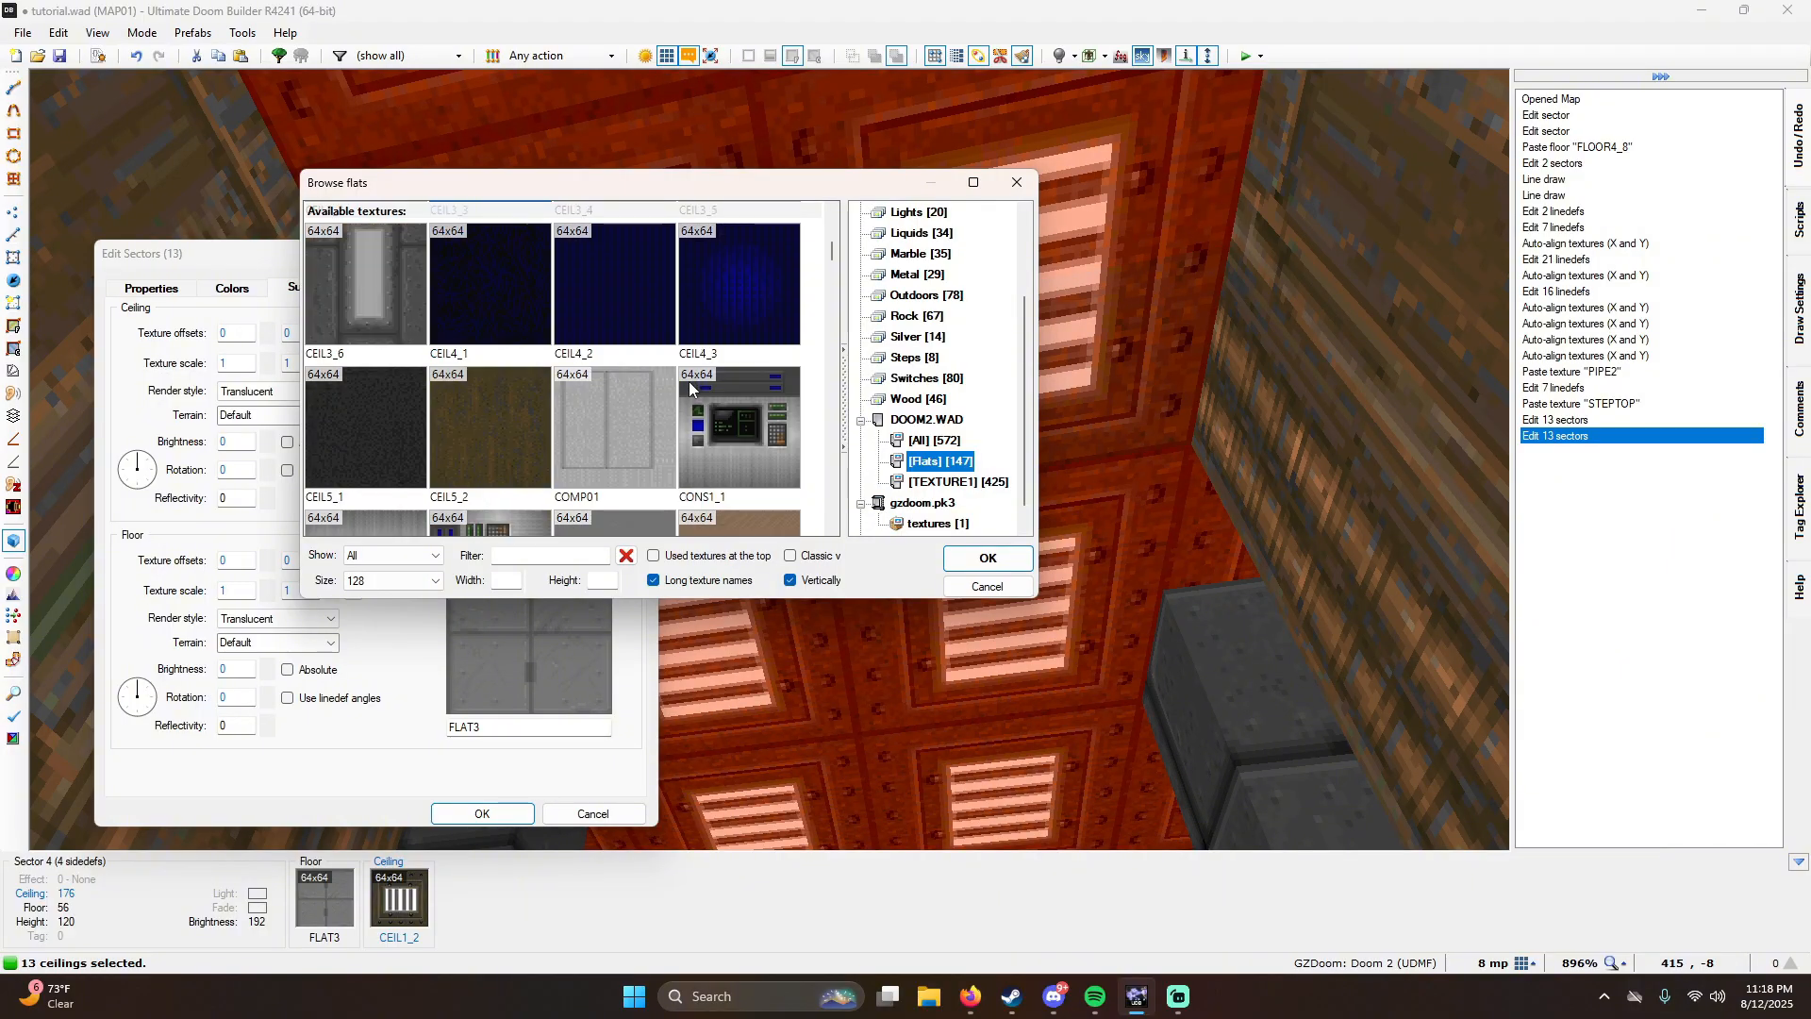
pyautogui.scroll(-1, 702, 327)
pyautogui.doubleClick(614, 283)
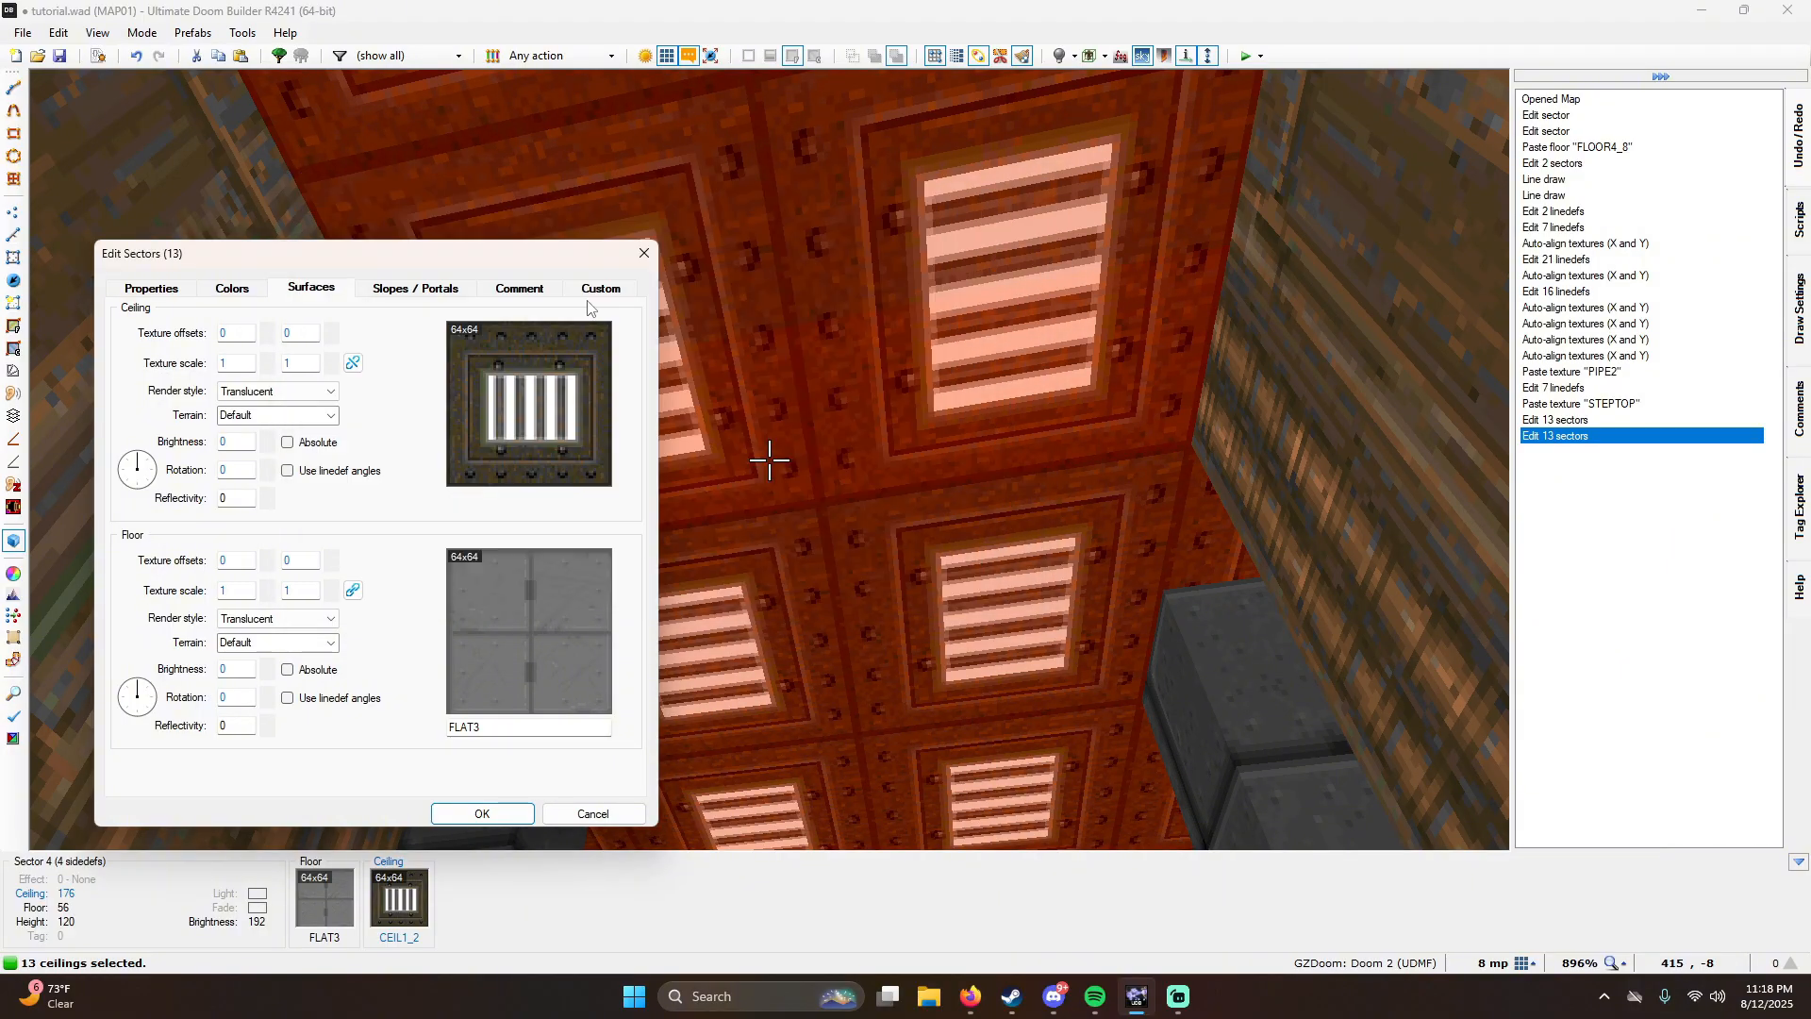
pyautogui.click(460, 822)
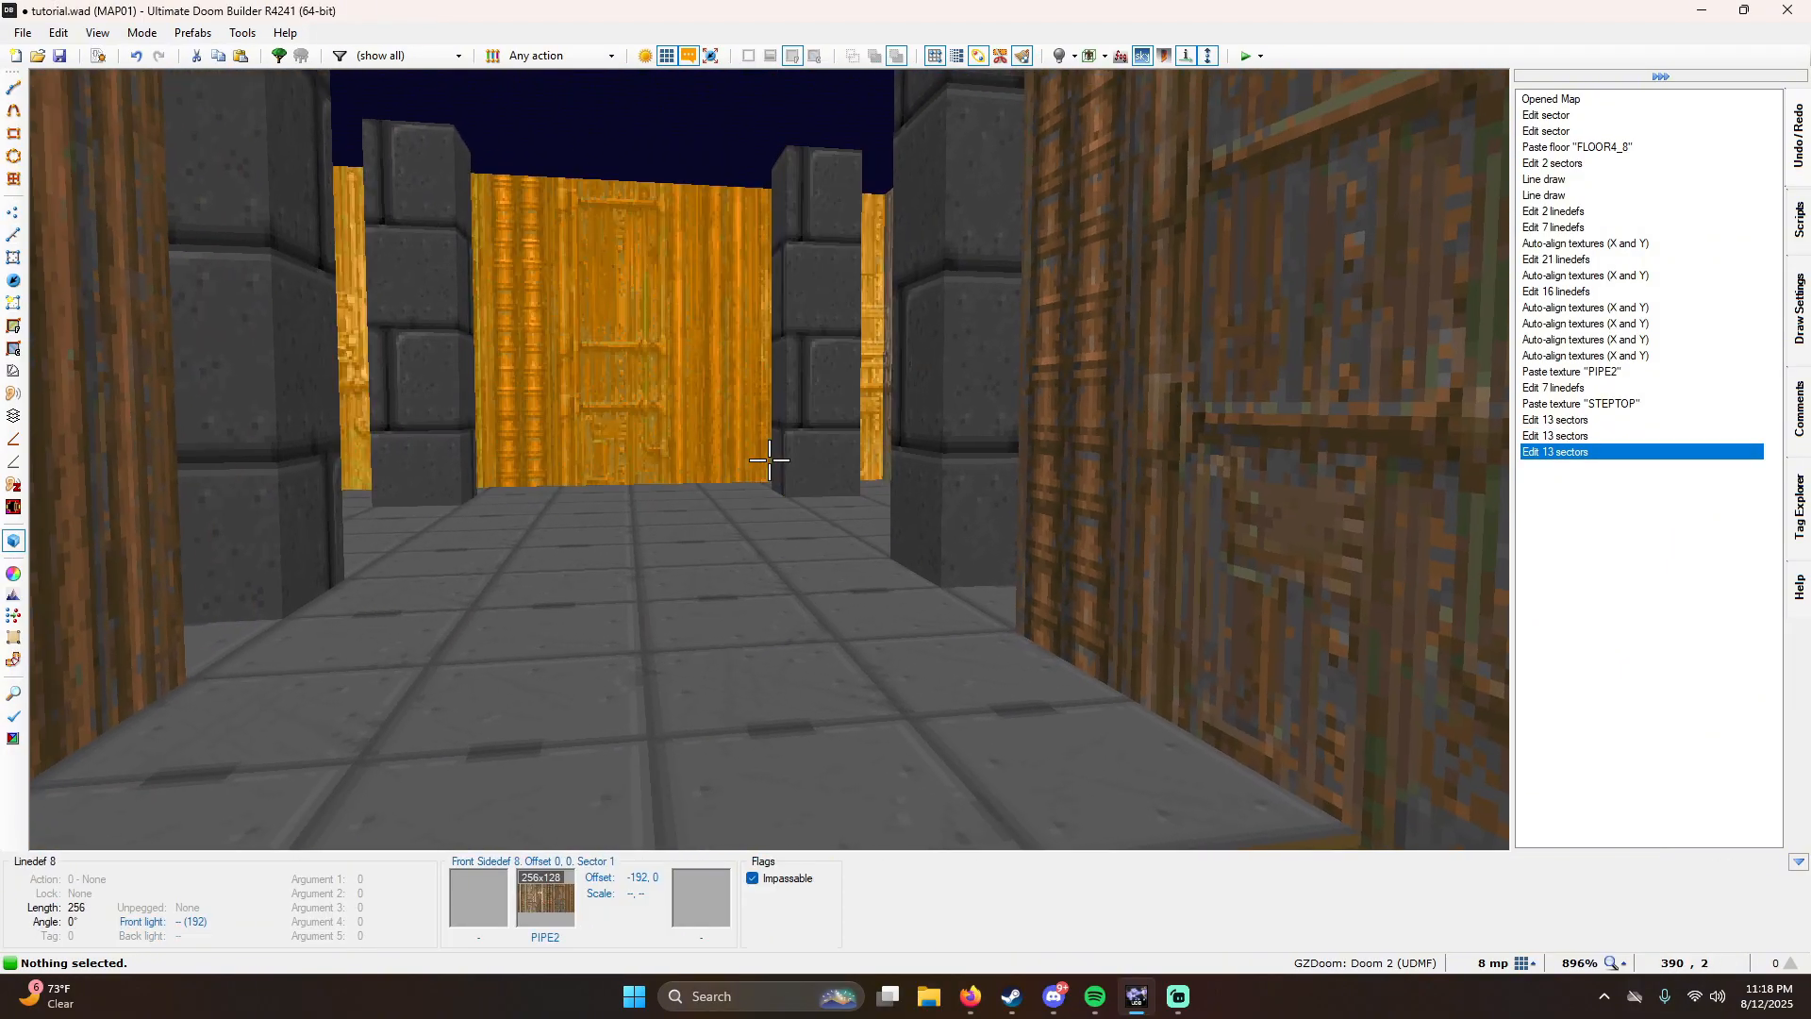
# Step: Examine the textured starting room, stairway and upper room from outside and inside with highlighting off
pyautogui.press('h')
pyautogui.press('d')
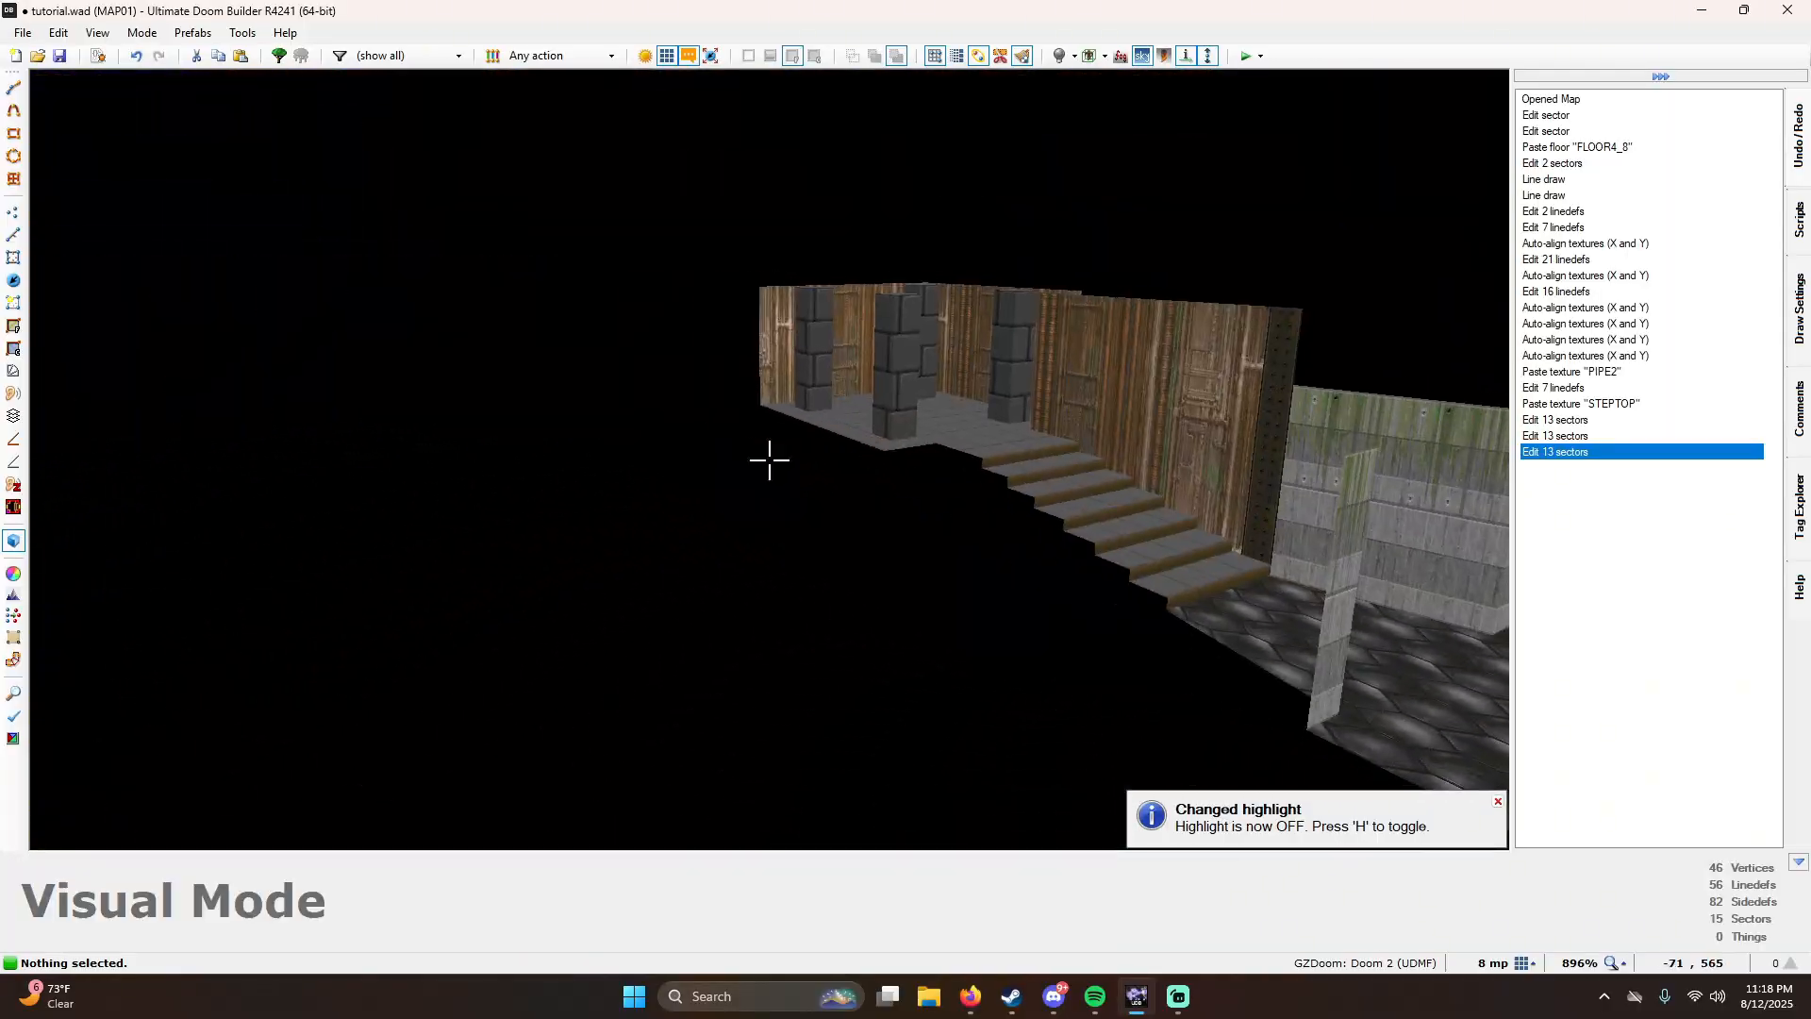
pyautogui.press('d')
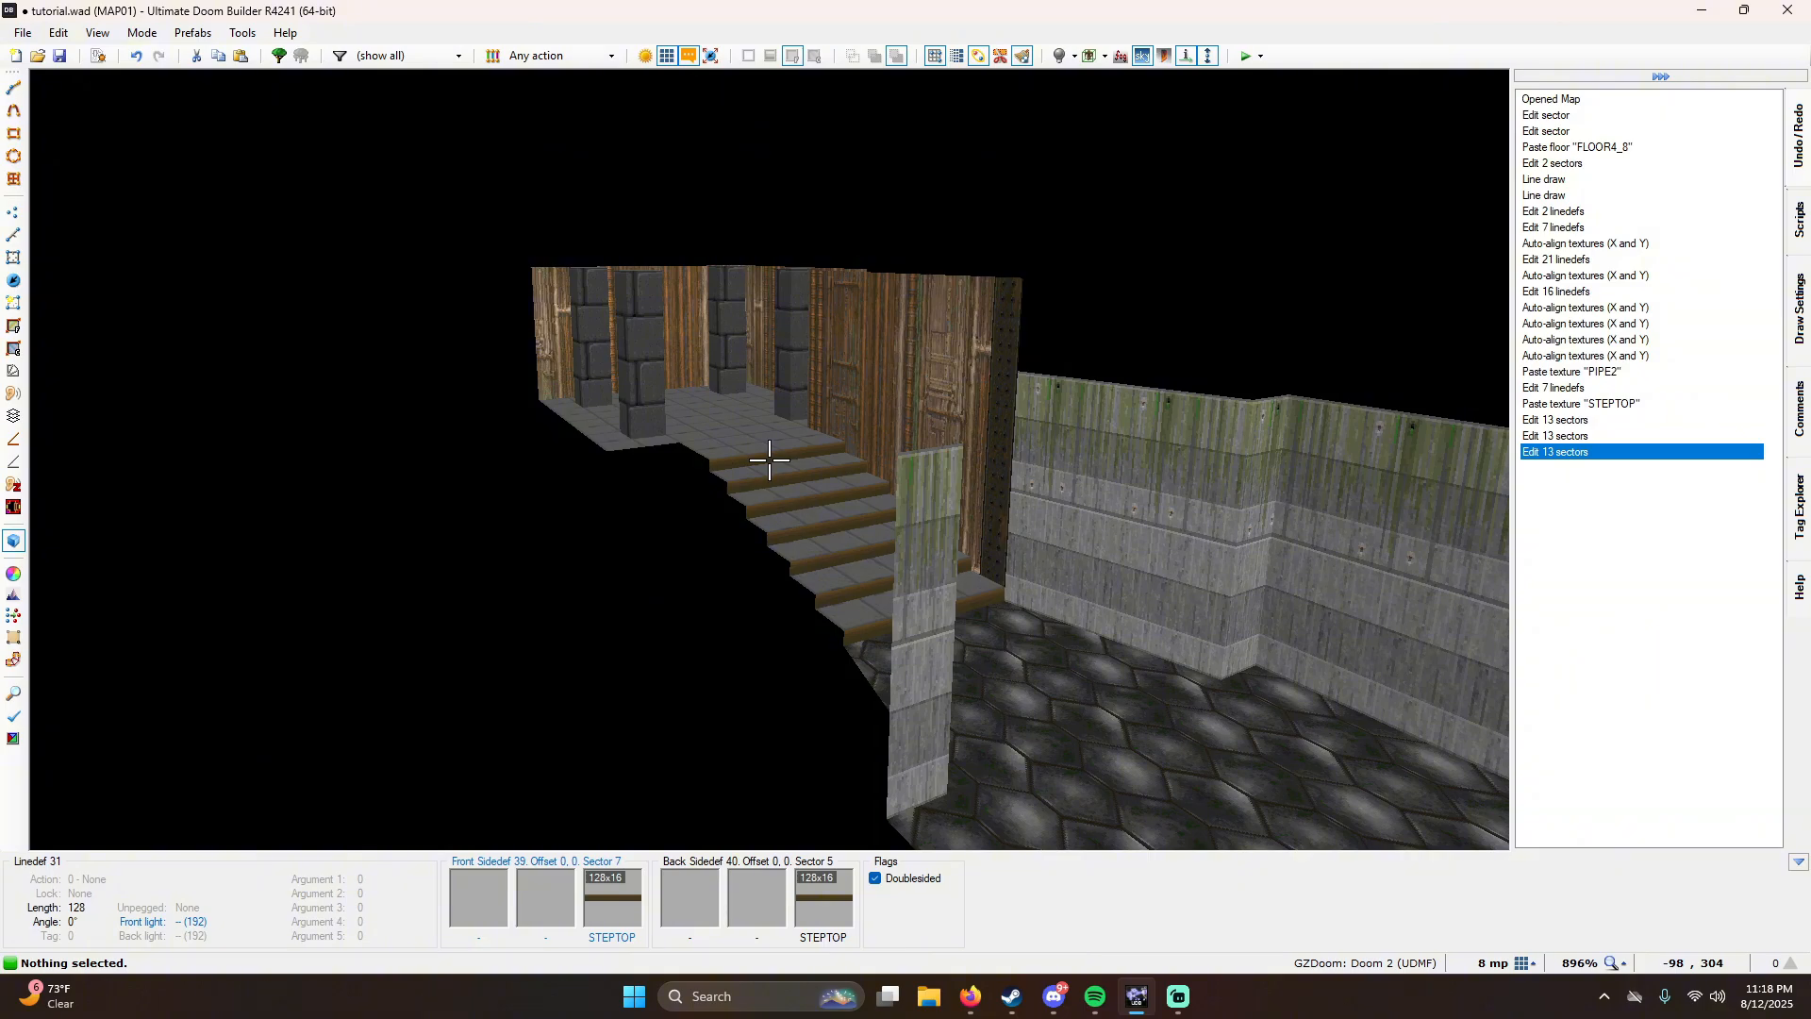
pyautogui.press('h')
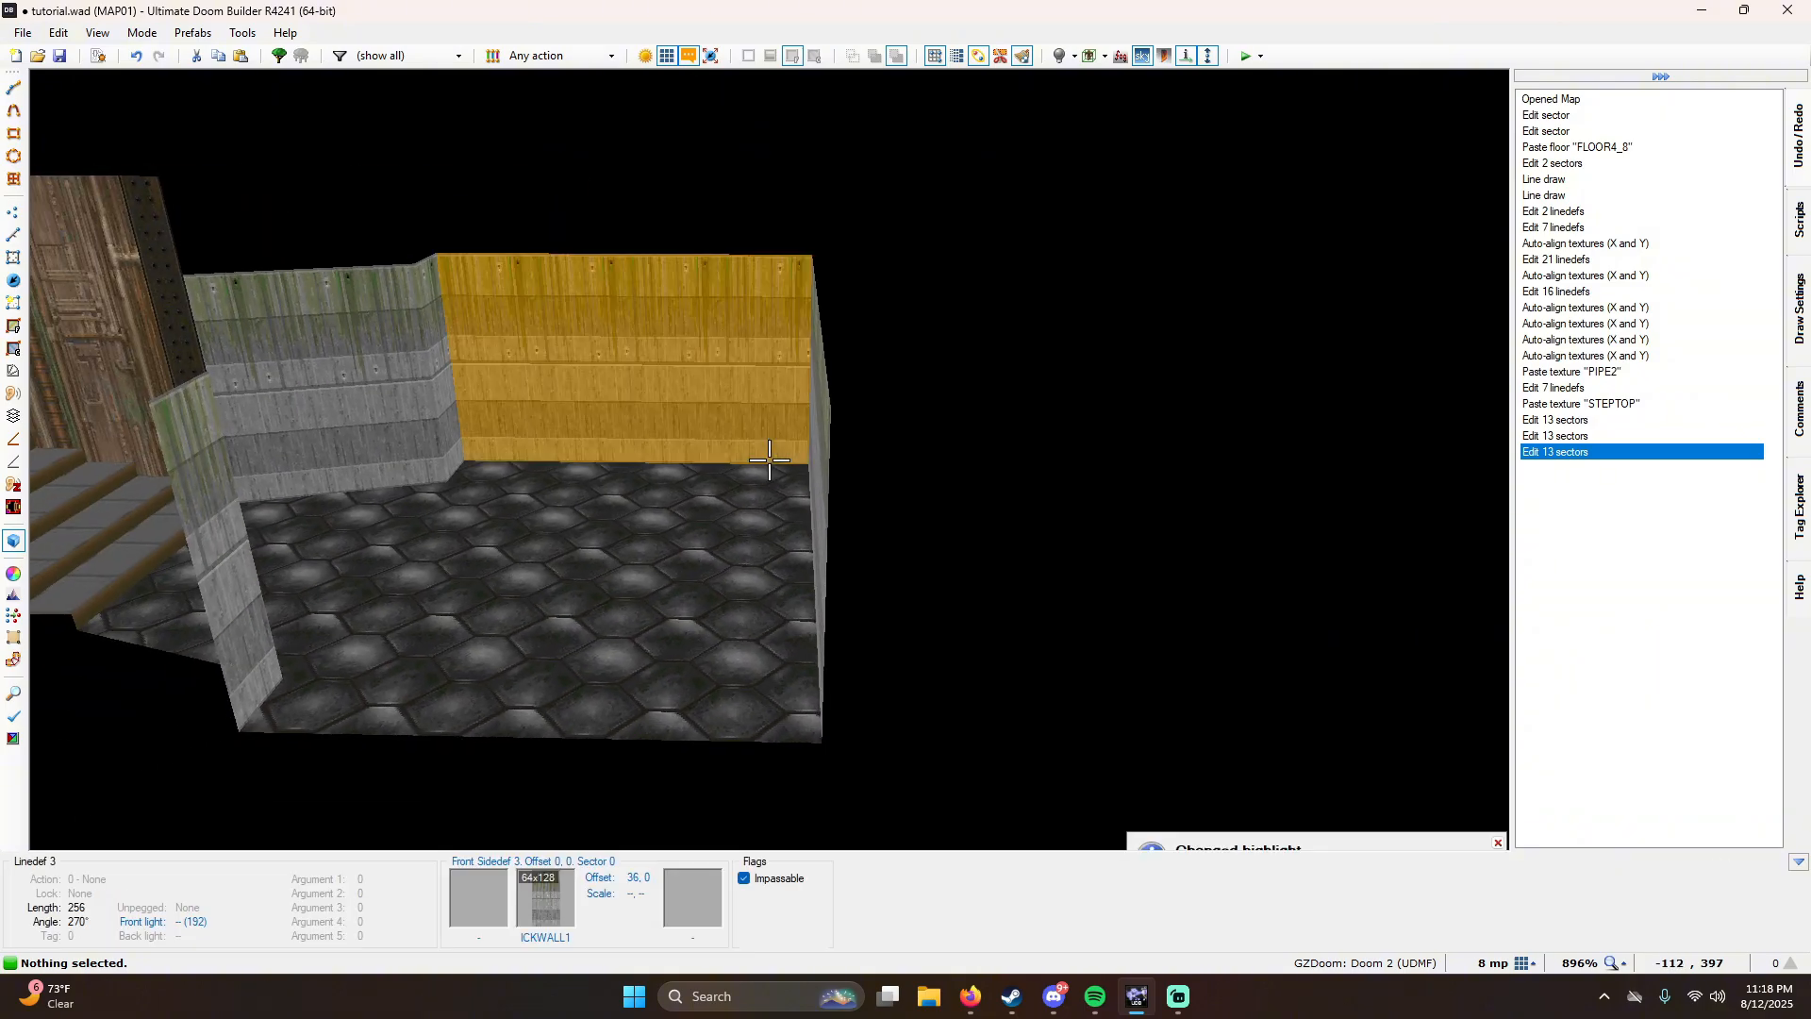
pyautogui.press('w')
pyautogui.press('d')
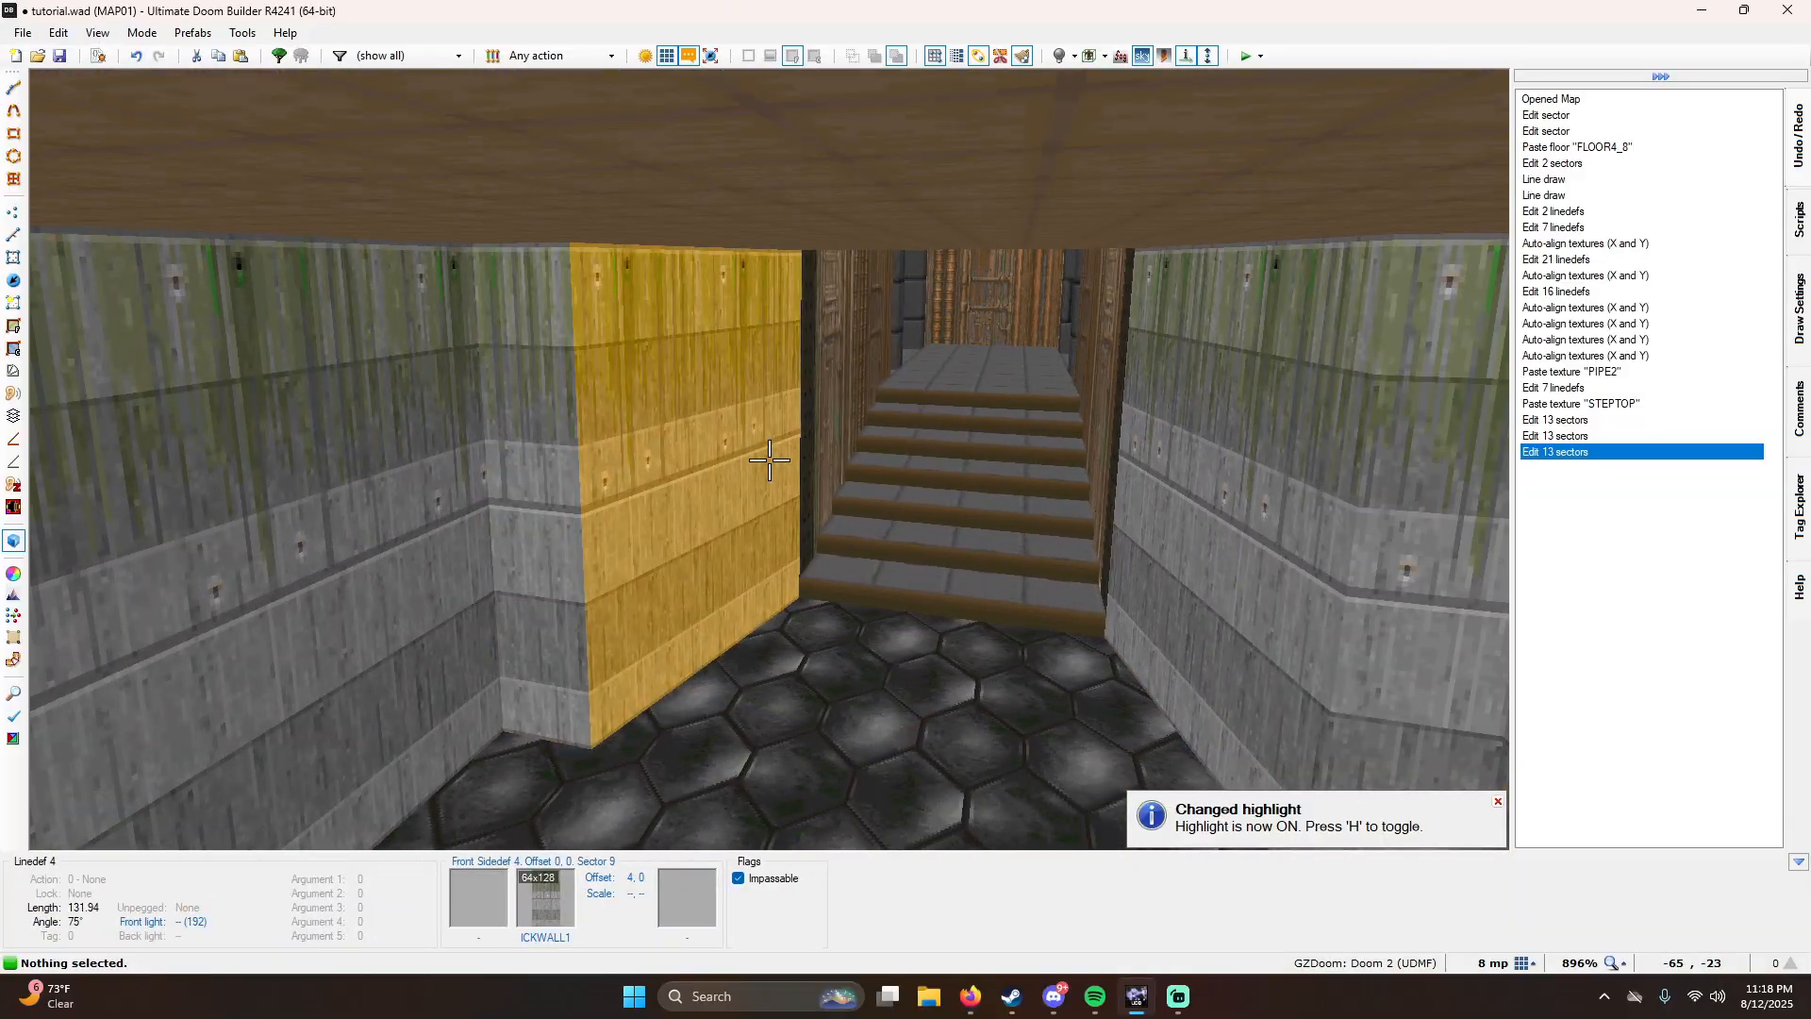
pyautogui.press('s')
pyautogui.press('w')
pyautogui.press('h')
pyautogui.press('w')
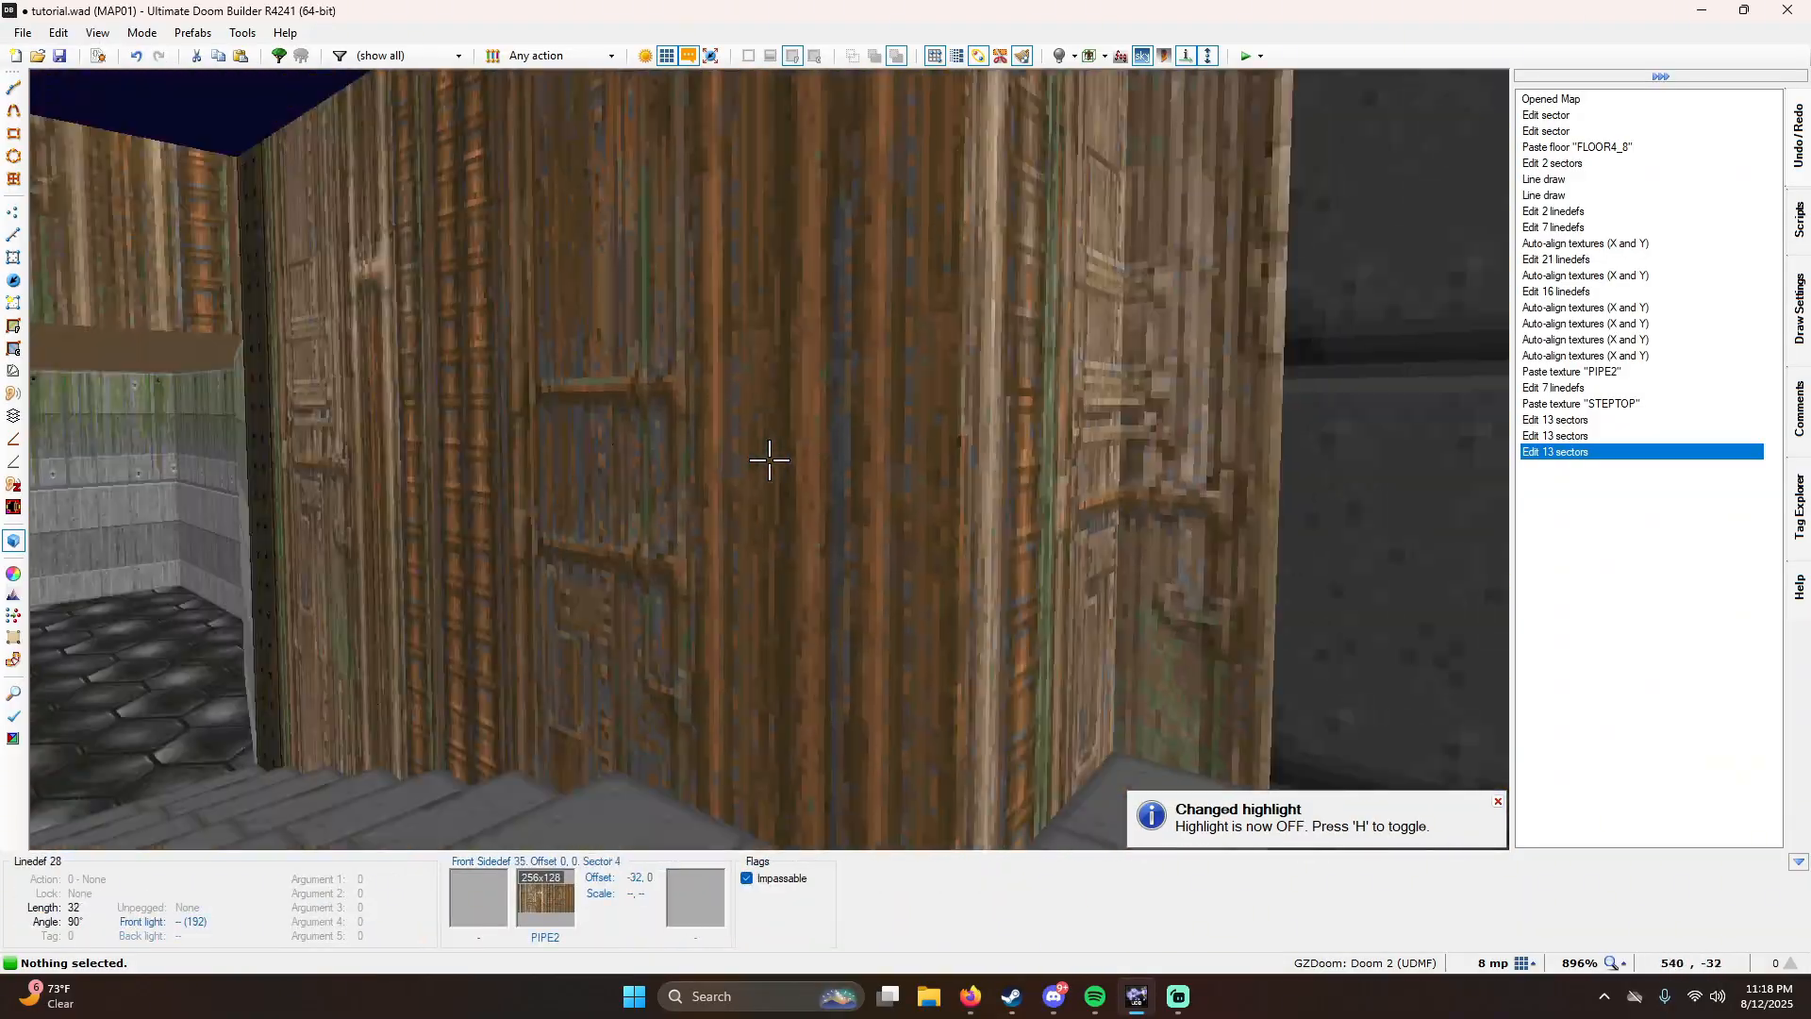
pyautogui.press('w')
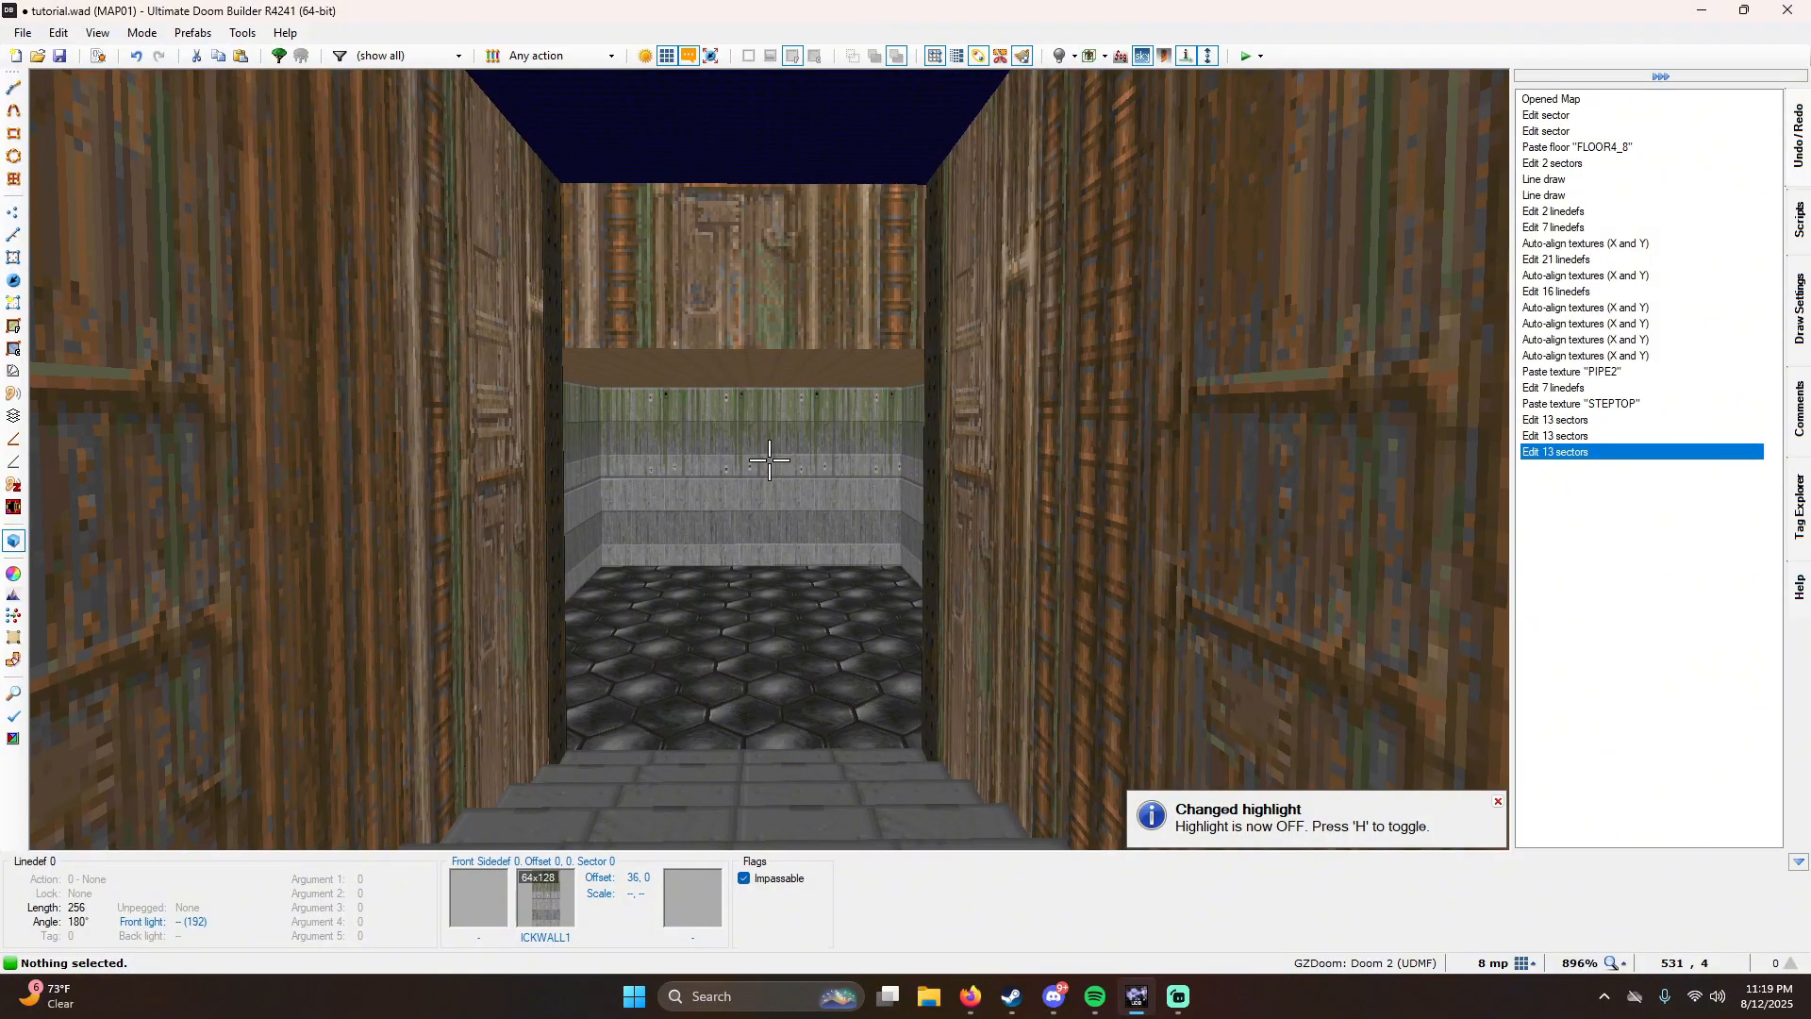
pyautogui.press('w')
pyautogui.press('h')
# Step: Leave Visual Mode for the 2D view of the whole map and save the map
pyautogui.press('q')
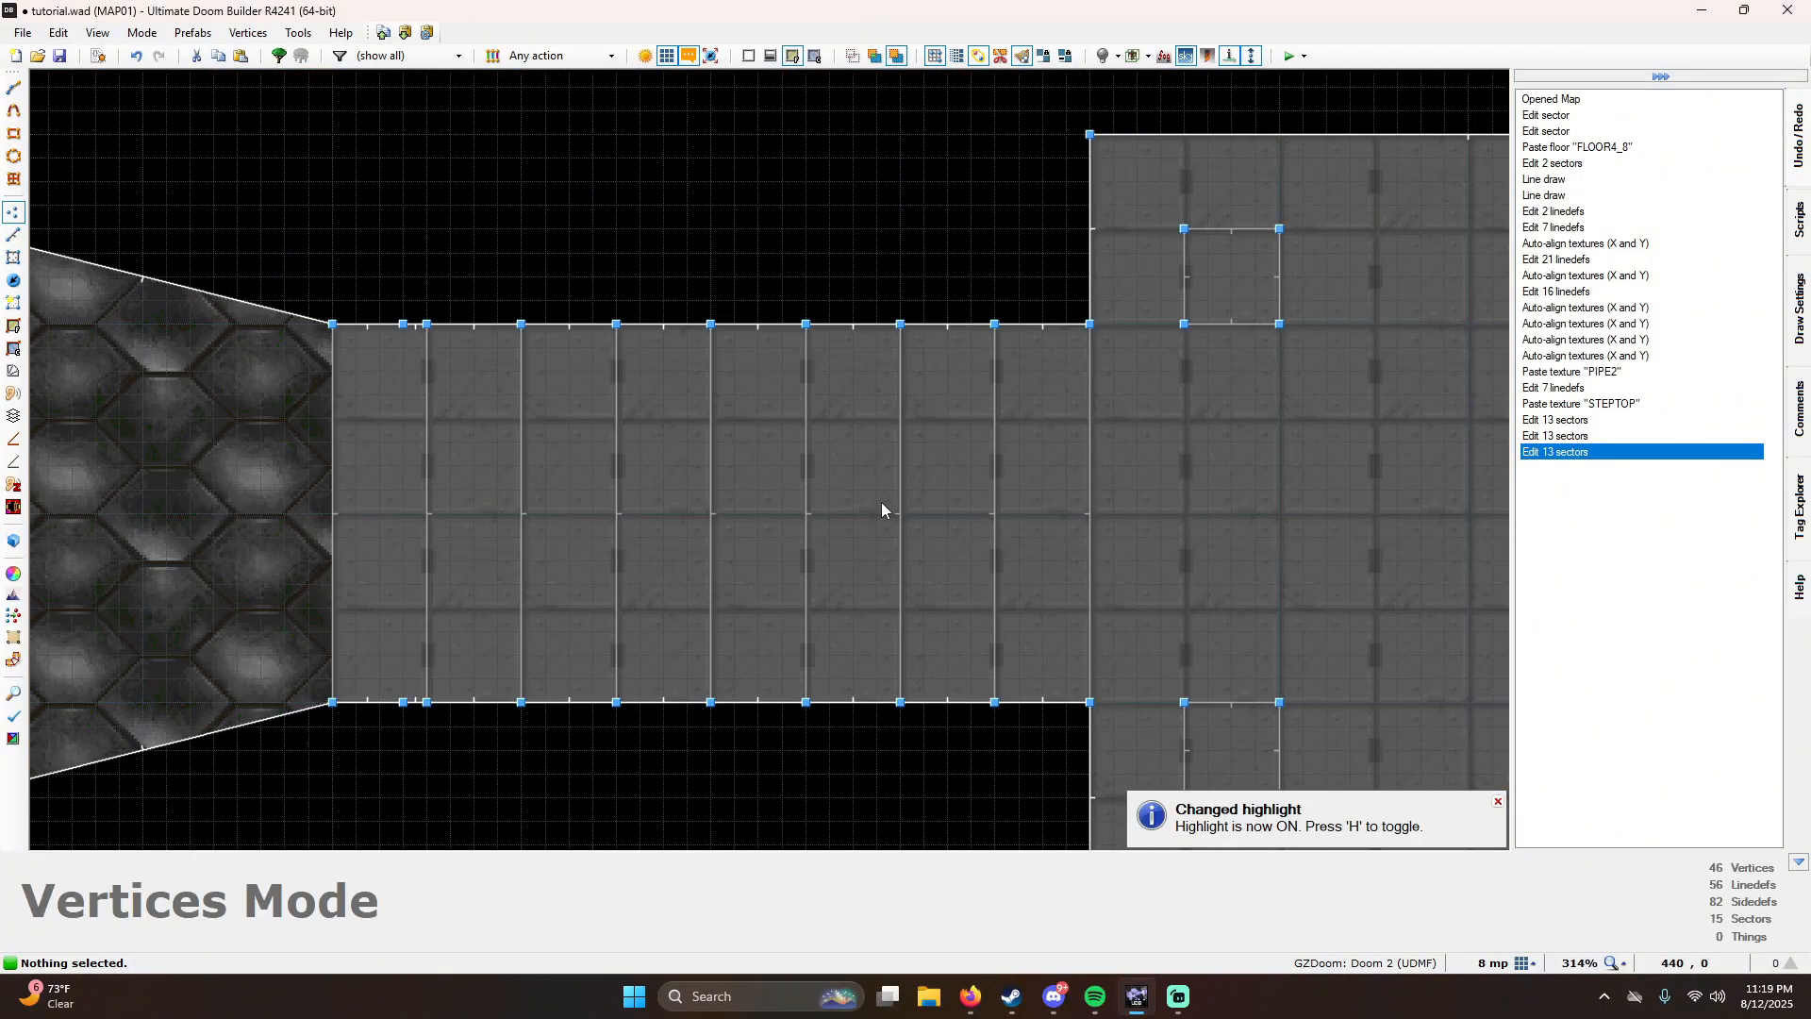
pyautogui.scroll(-6, 854, 498)
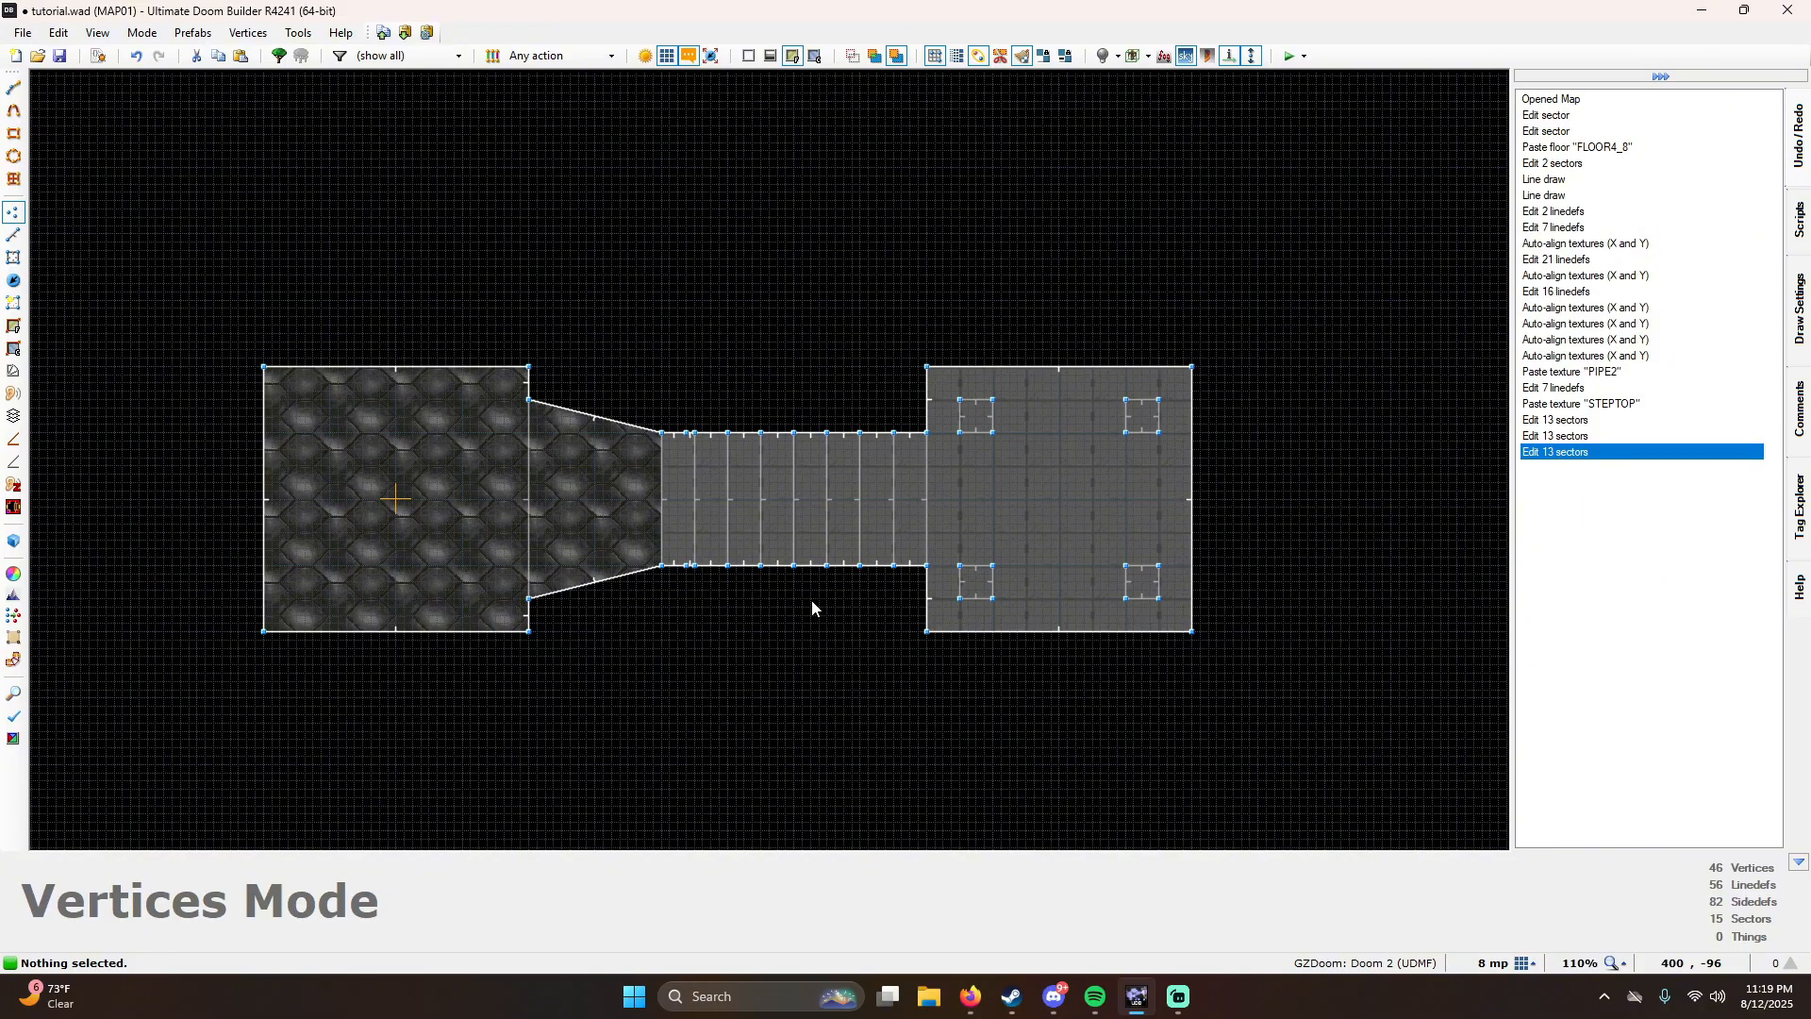
pyautogui.hotkey('ctrl', 's')
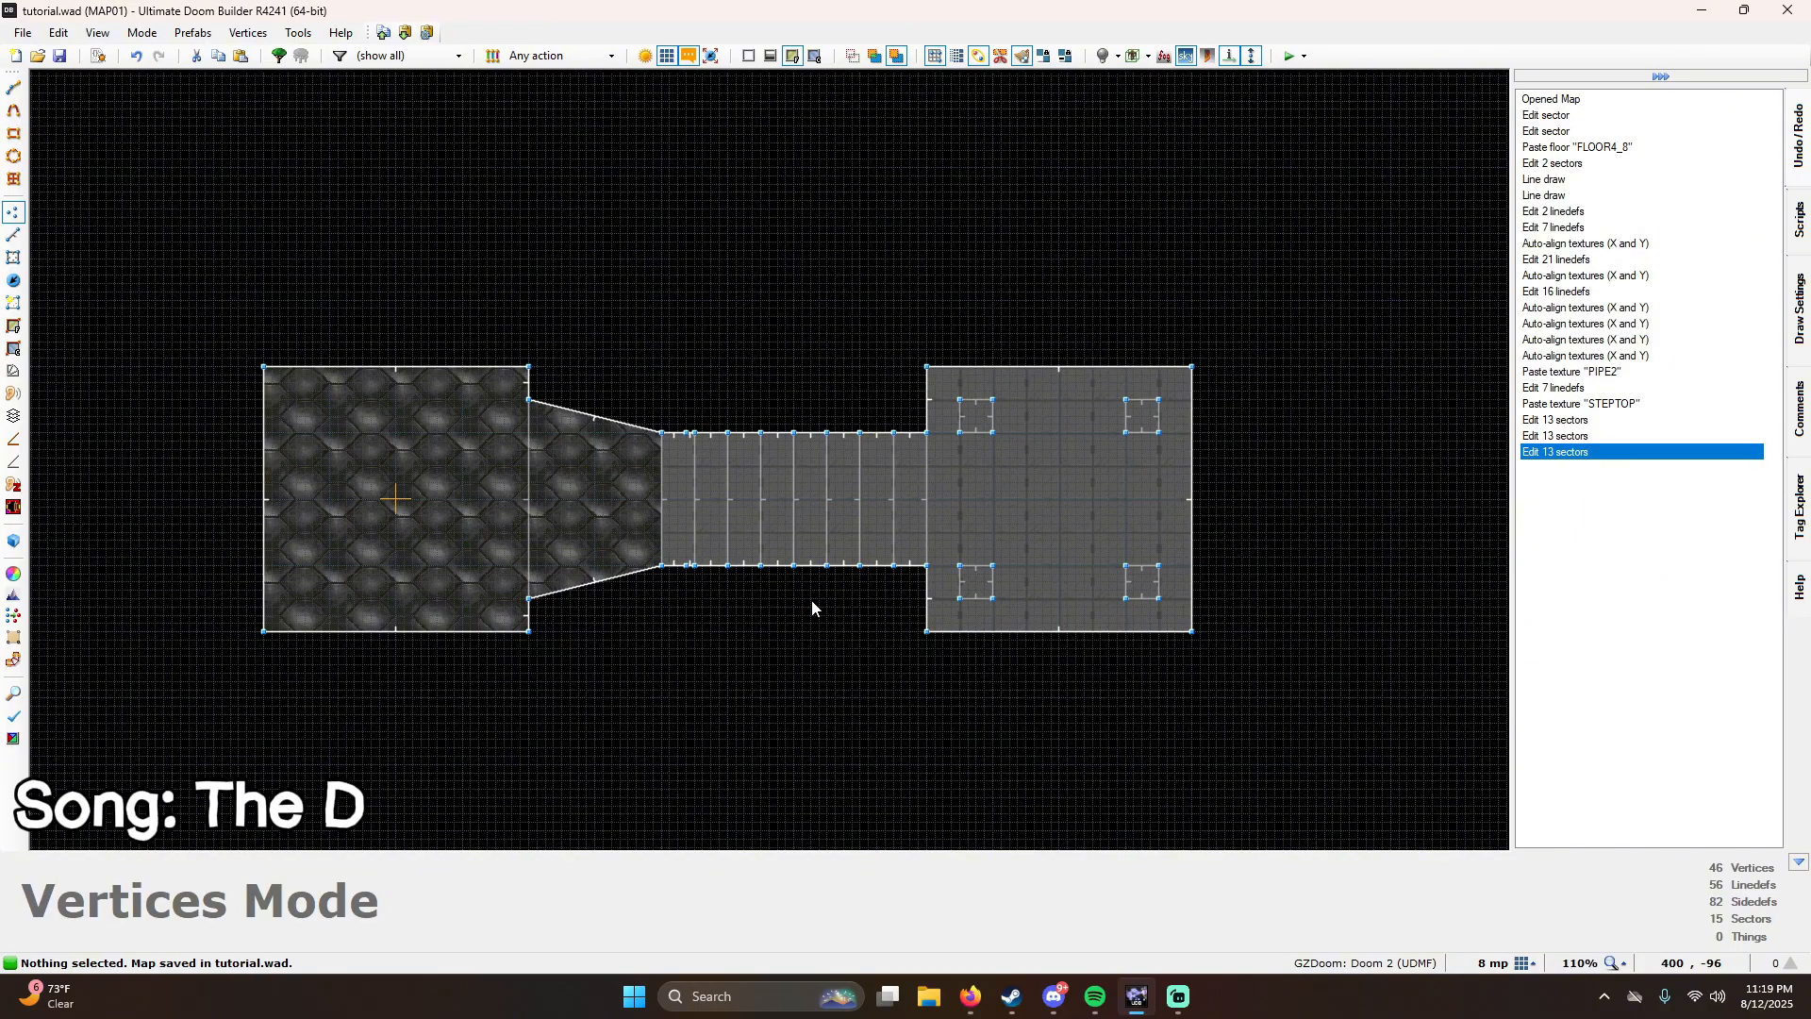